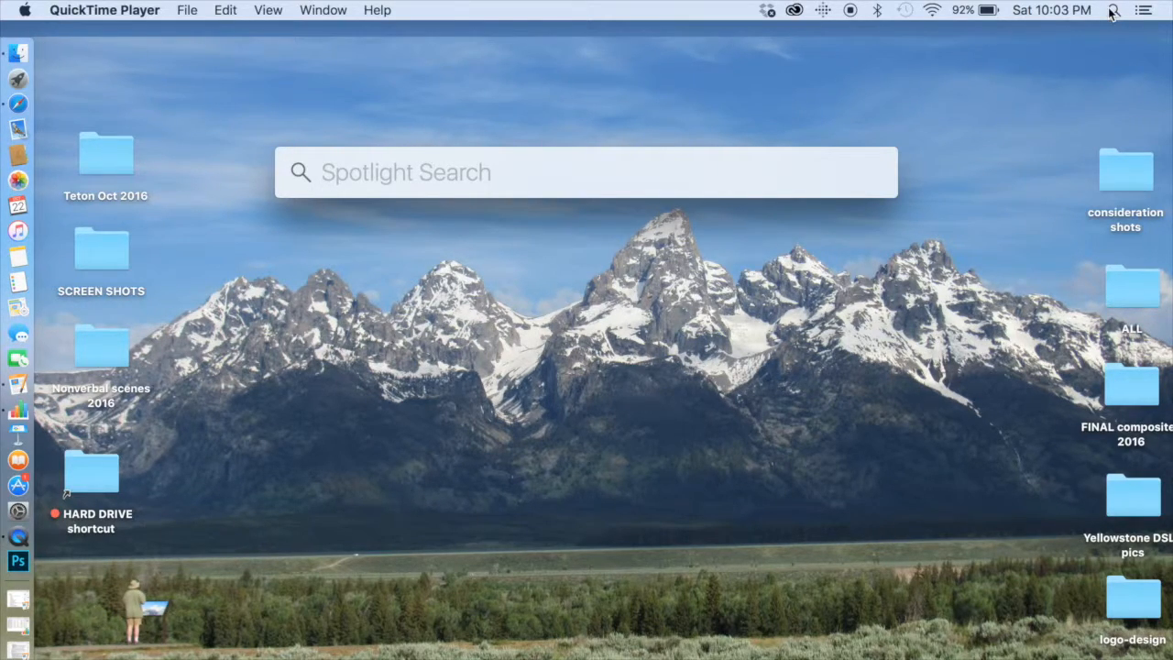
Find Adobe Illustrator CC 2015.3 with a system search for "ill" and launch it.
type("ill")
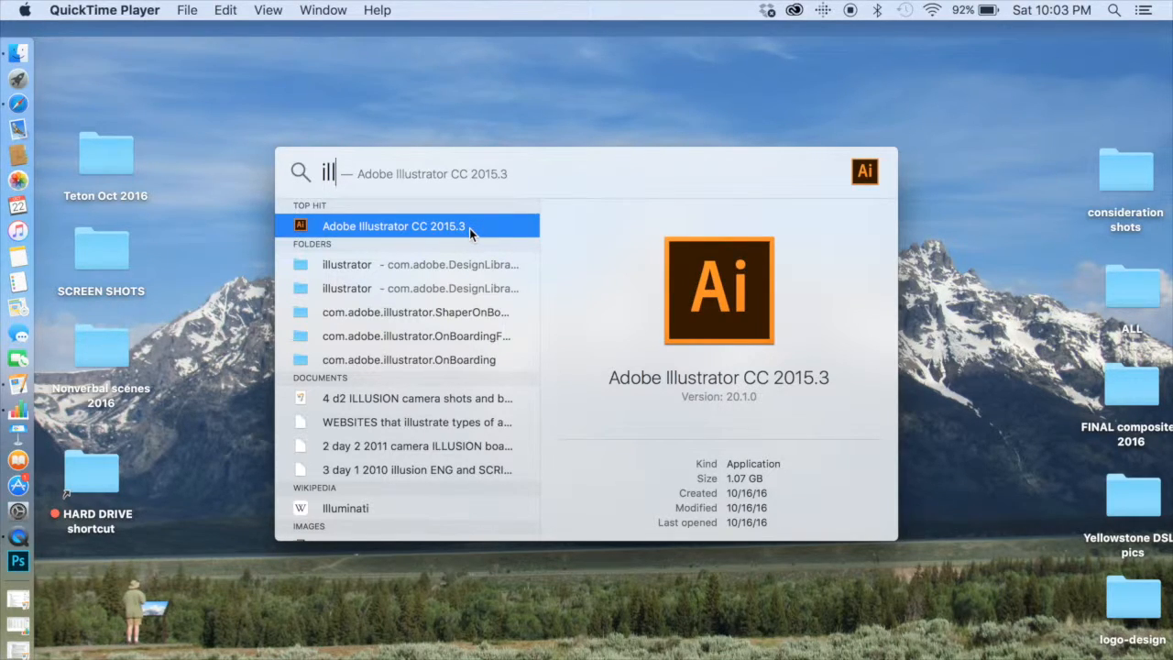
key("super+a")
key("Return")
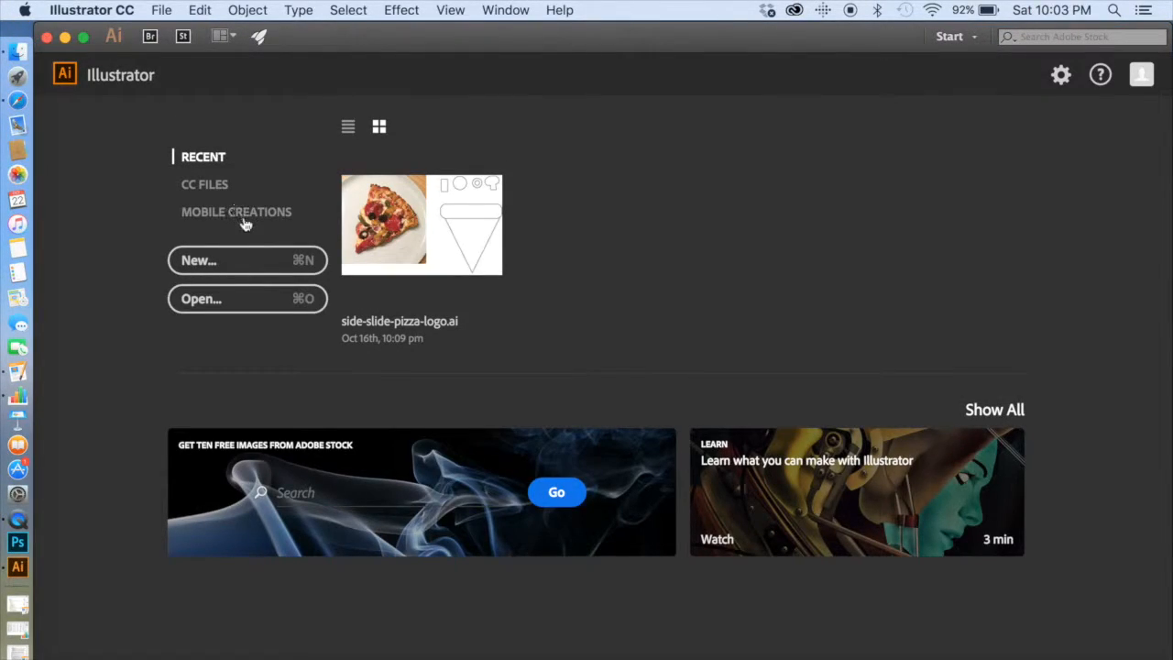
Create a new one-artboard document at Tabloid size, 17 in wide by 11 in high, in landscape orientation.
left_click(199, 264)
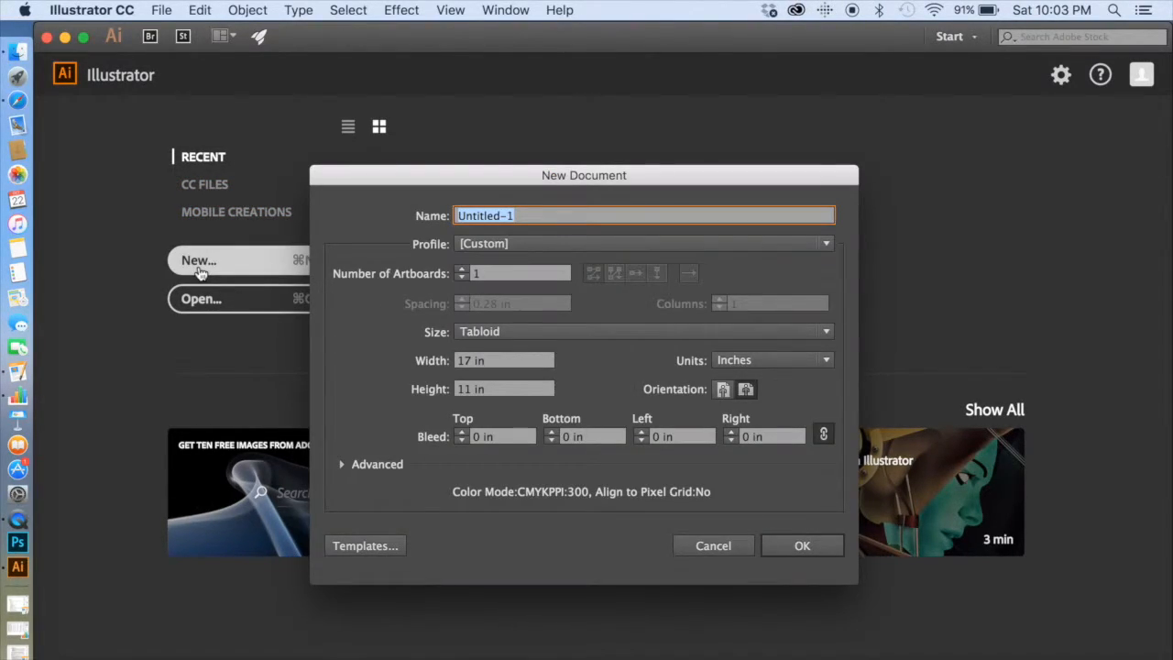
left_click(479, 335)
left_click(486, 375)
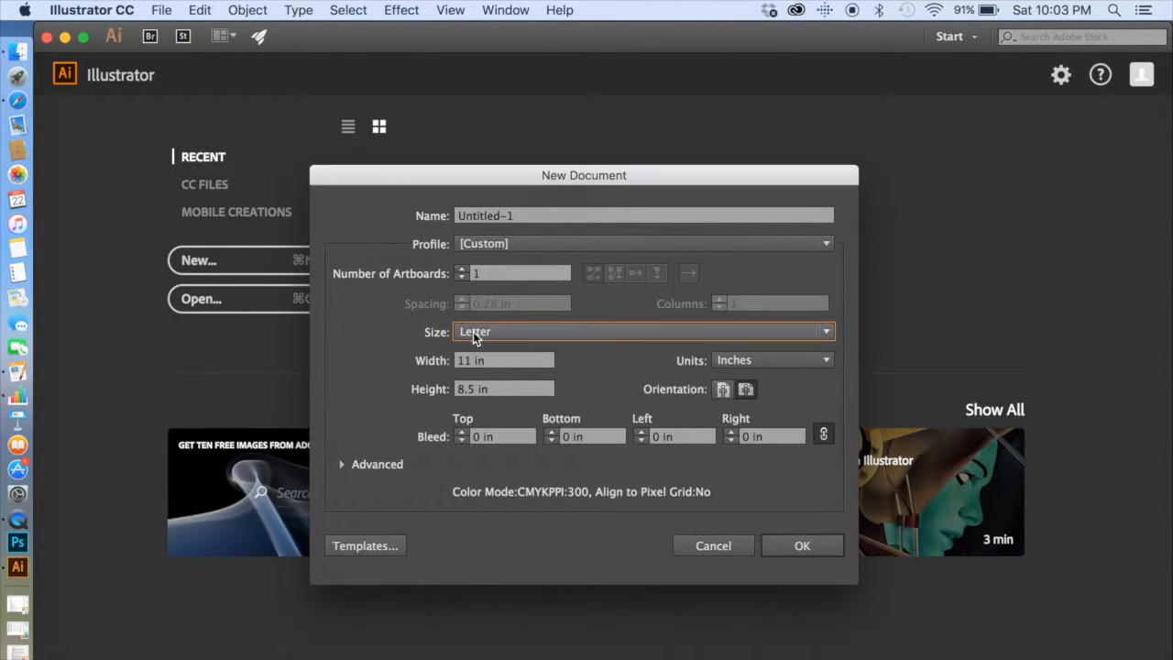
left_click(469, 328)
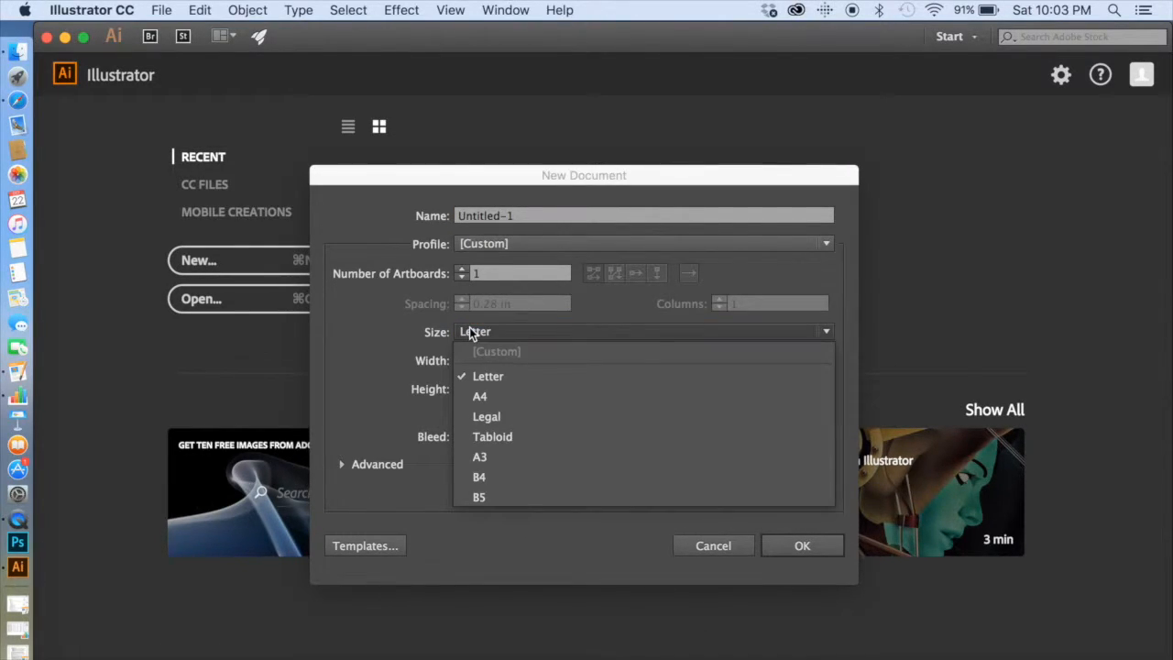
left_click(502, 438)
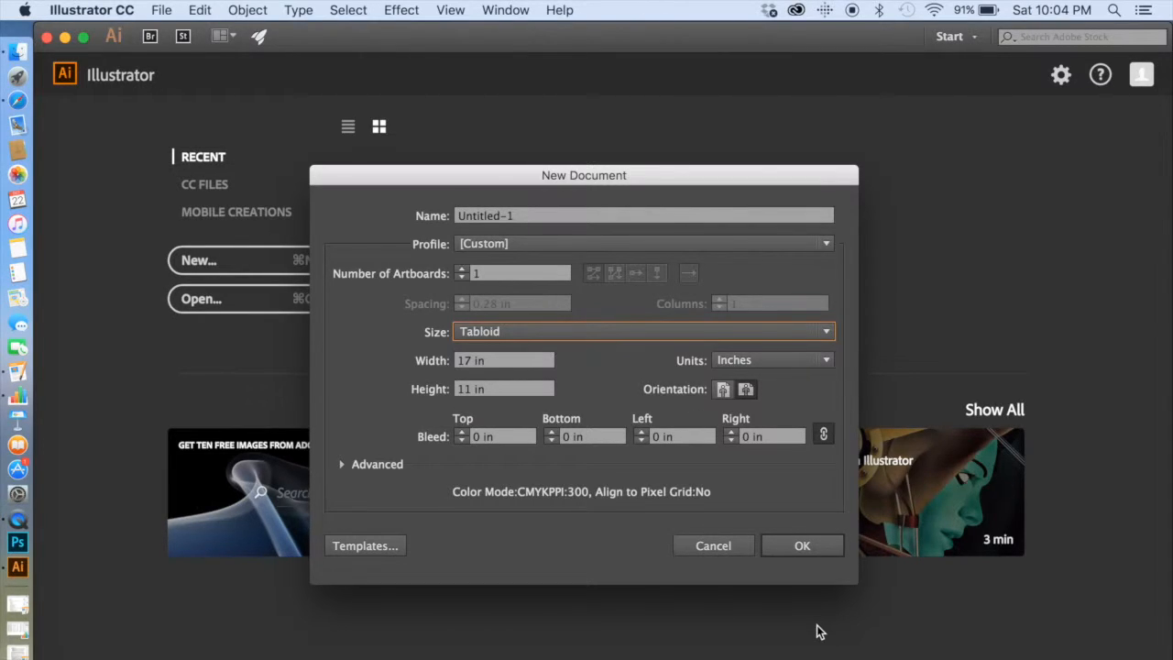
left_click(795, 545)
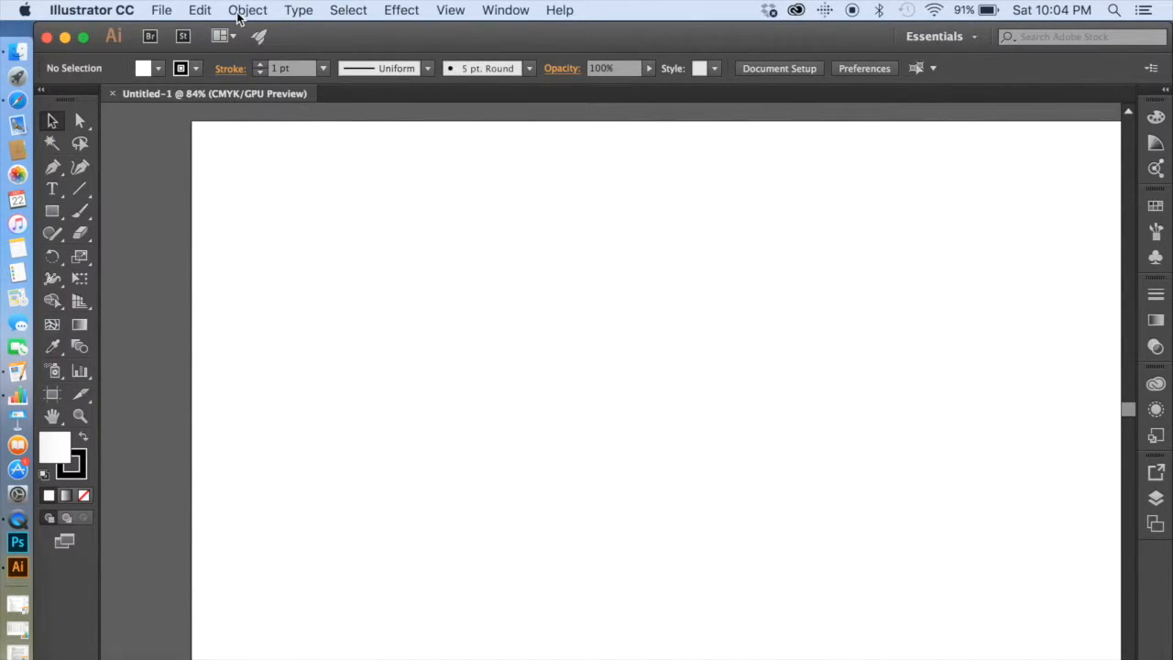
left_click(82, 39)
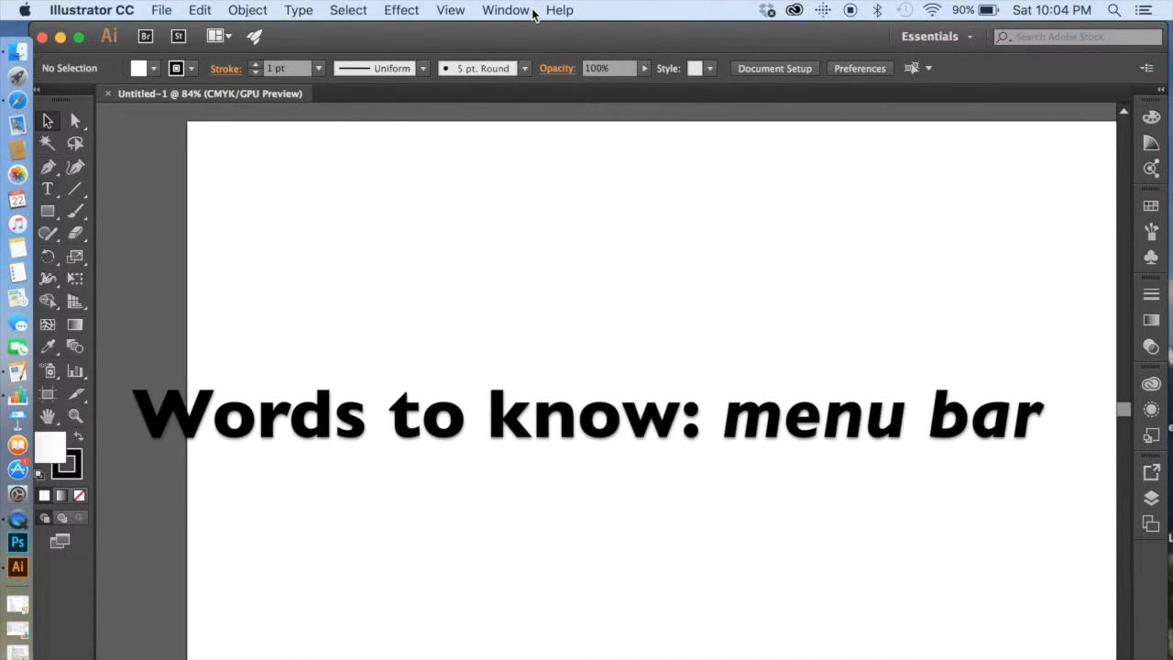
Look through the command groups across the menu bar, from the application preferences and file commands to the effects and help.
left_click(108, 10)
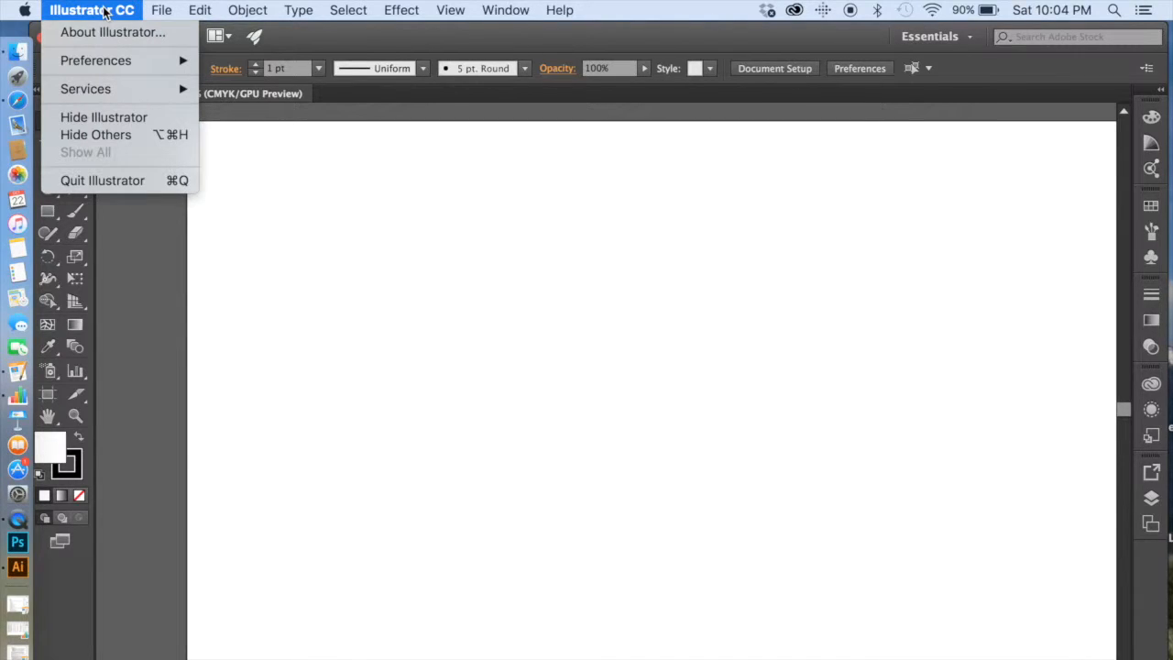
mouse_move(103, 66)
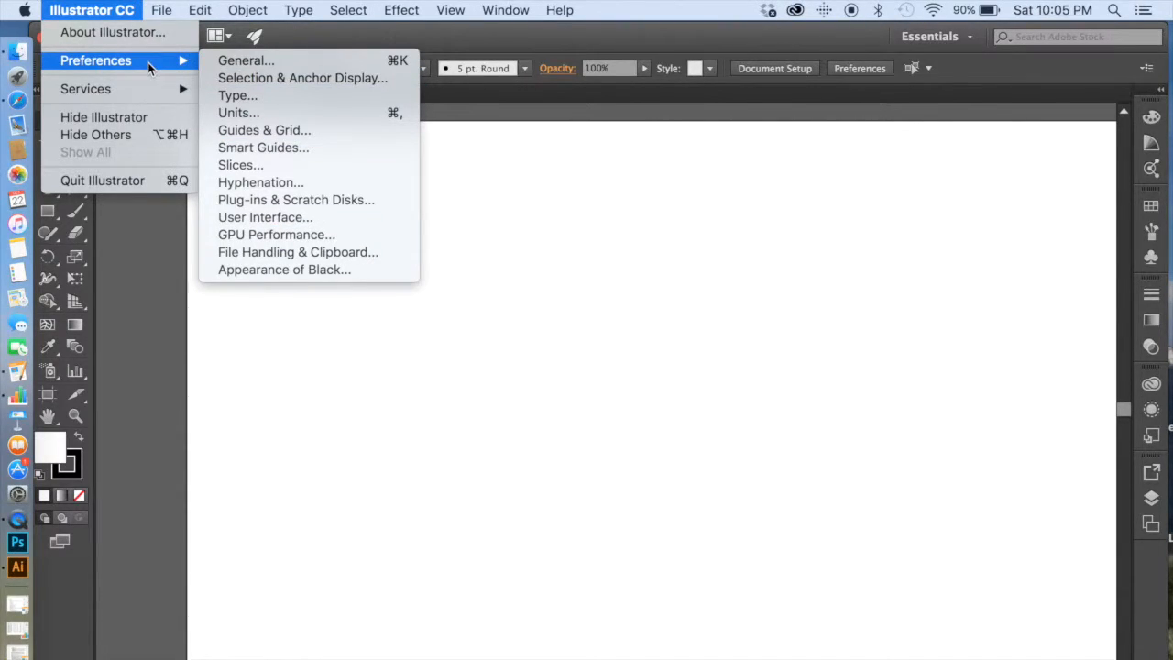
left_click(140, 5)
left_click(165, 7)
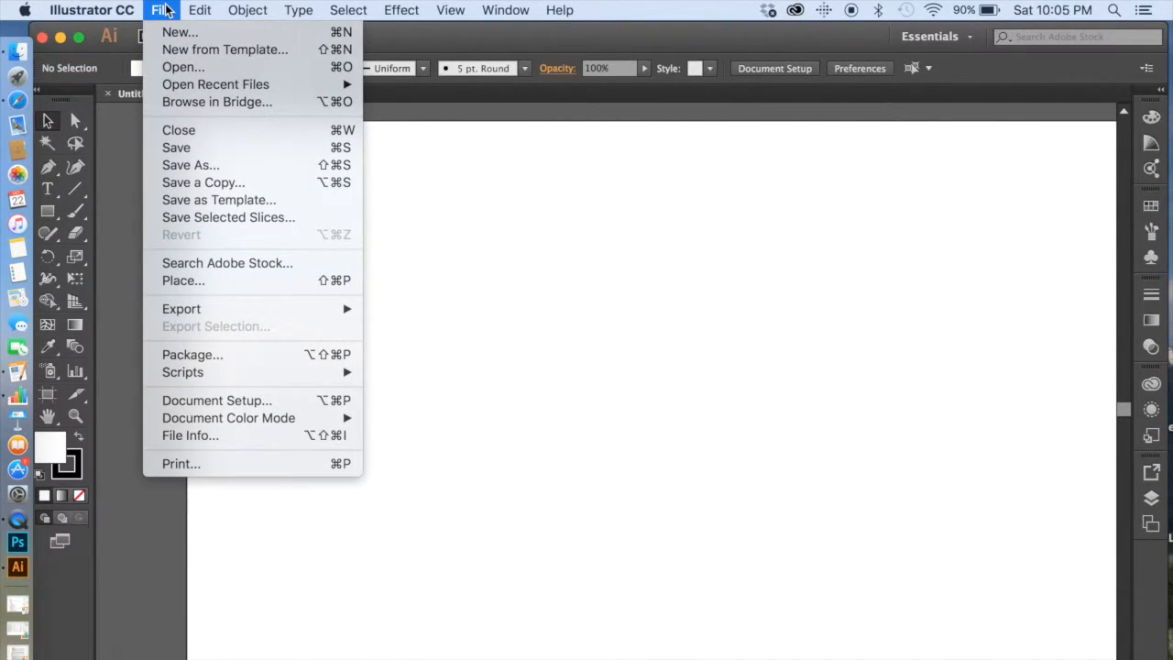
mouse_move(110, 11)
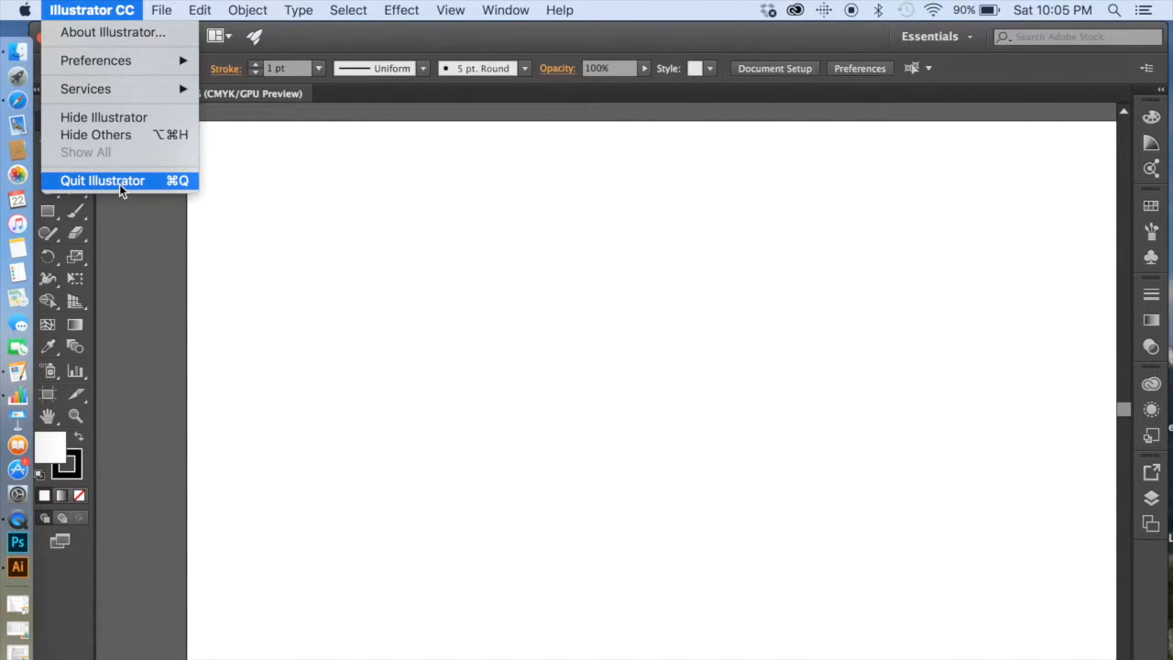
mouse_move(157, 10)
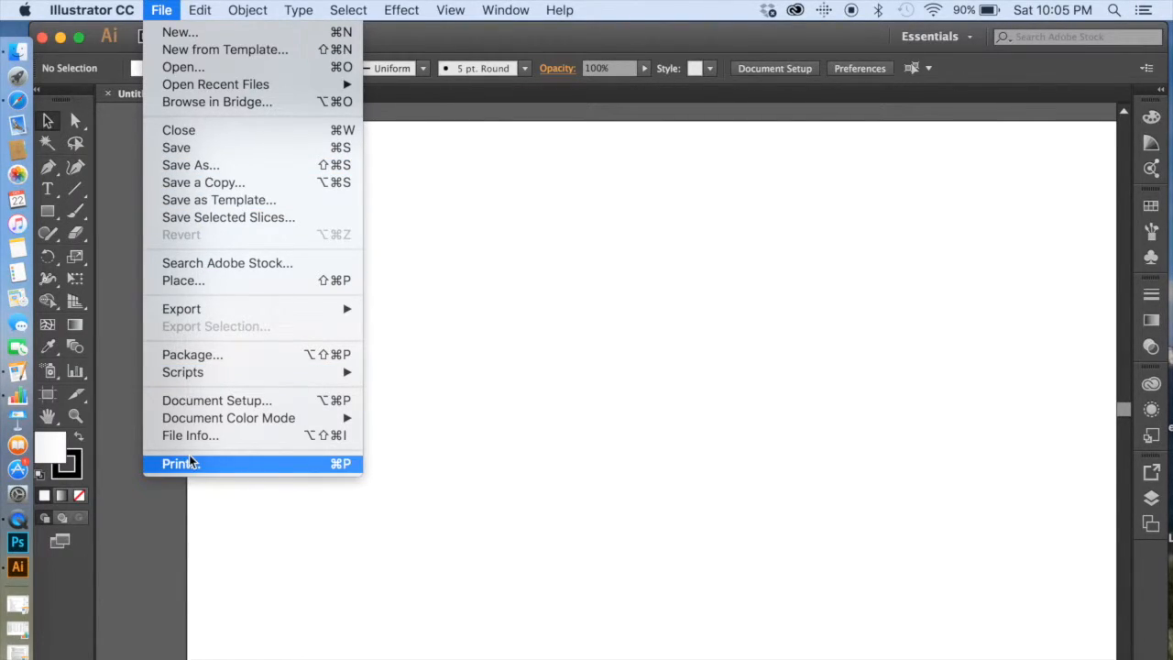
mouse_move(198, 8)
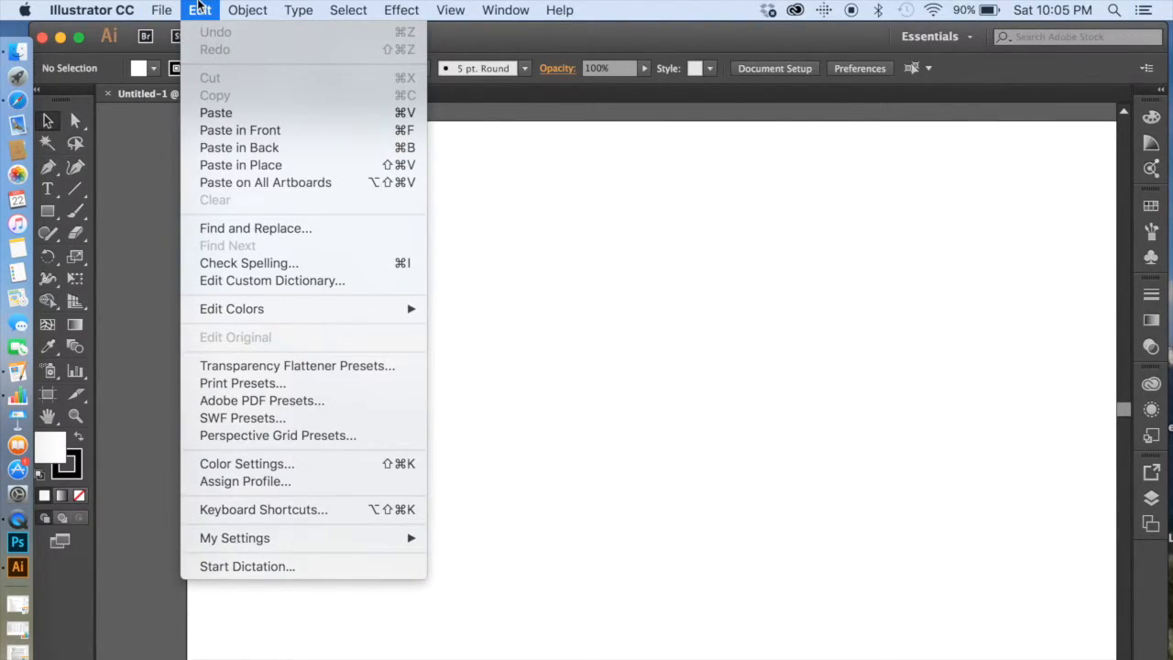
mouse_move(234, 6)
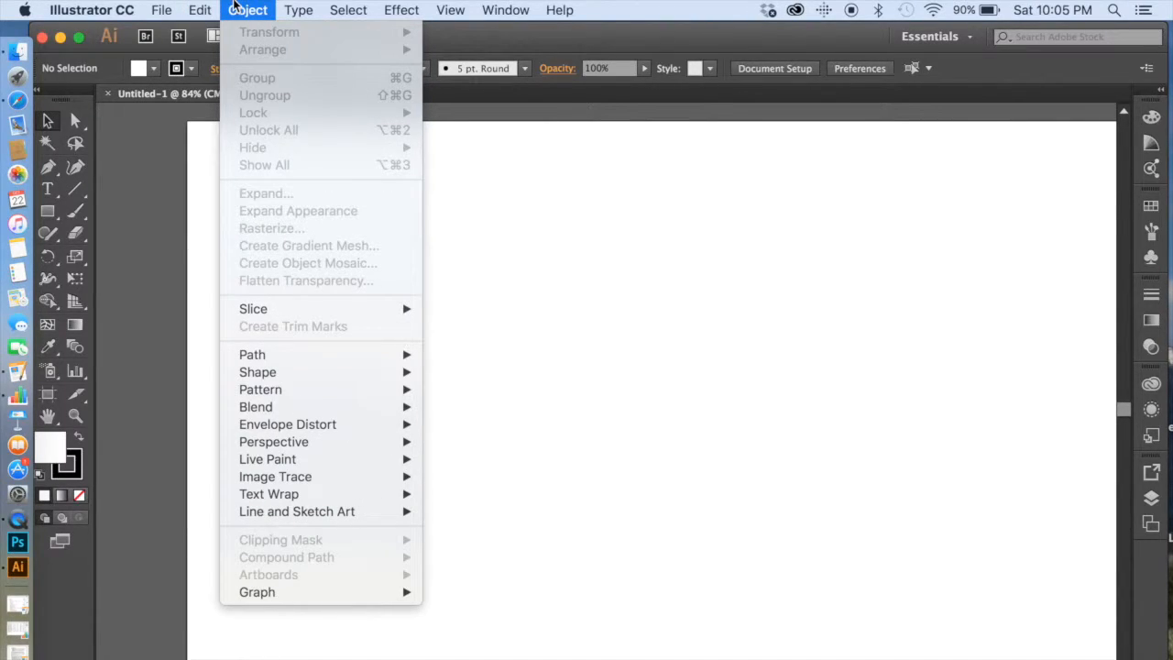
mouse_move(289, 8)
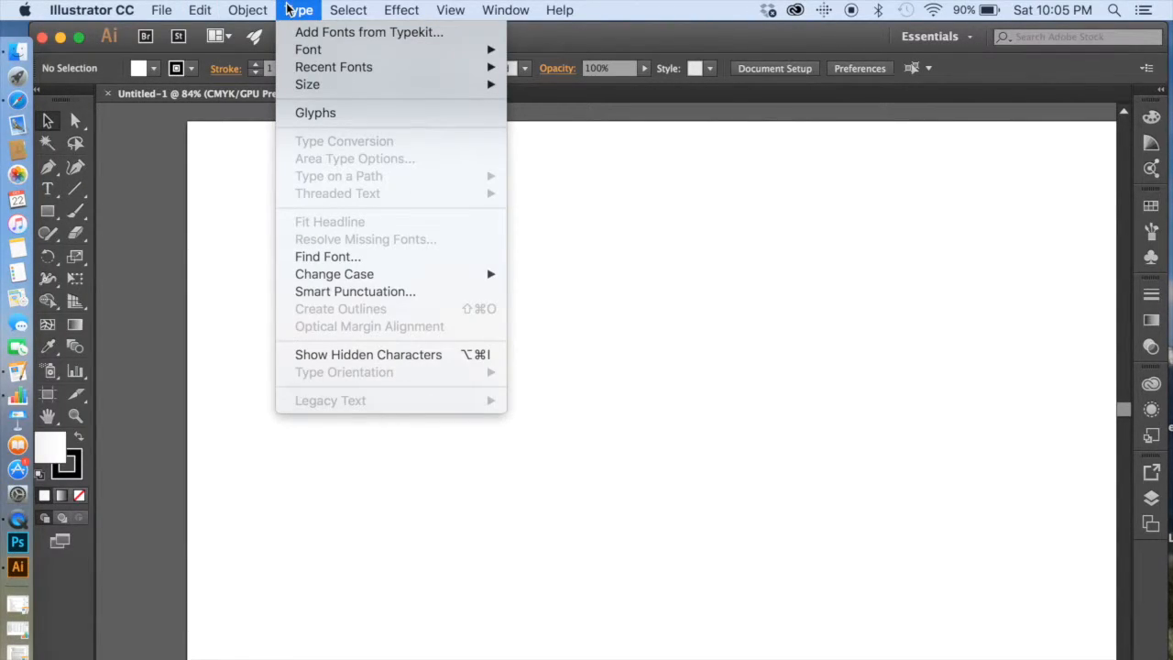
mouse_move(337, 8)
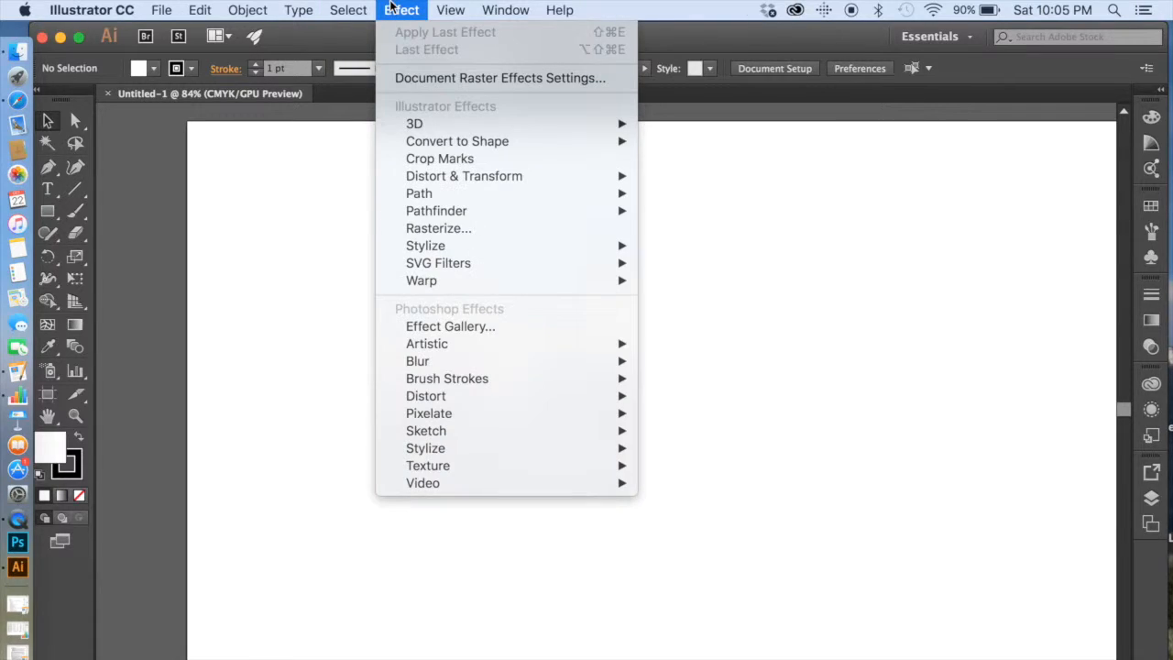
mouse_move(506, 7)
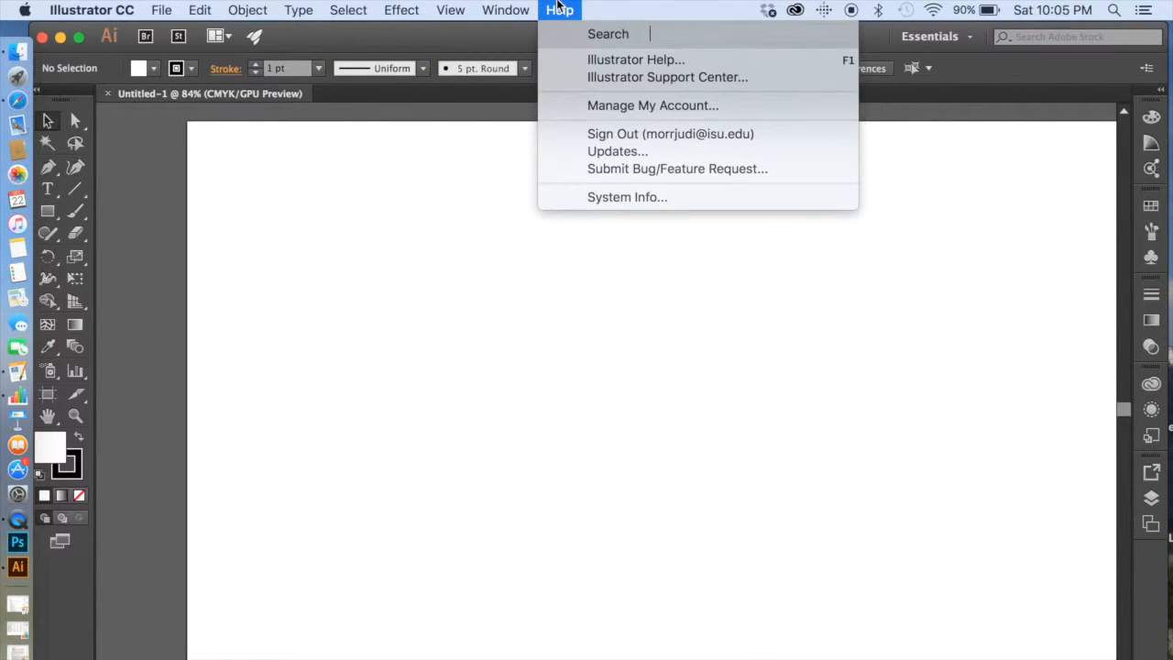
left_click(562, 9)
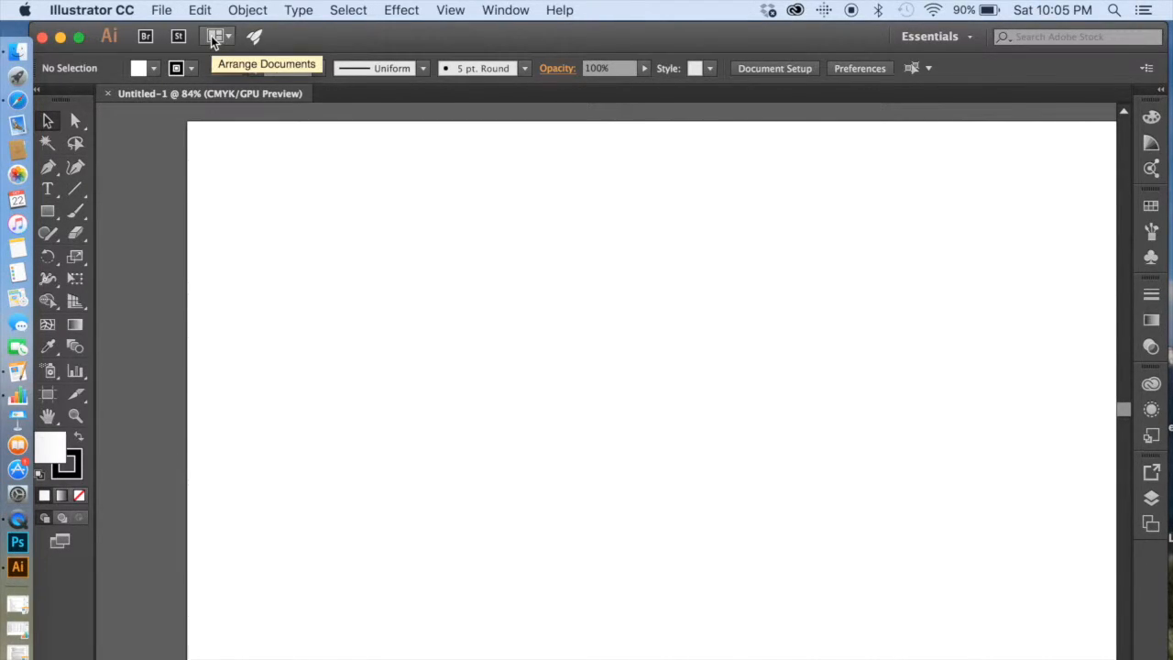
Examine the available document arrangement layouts and the variable width profiles offered for strokes.
left_click(212, 39)
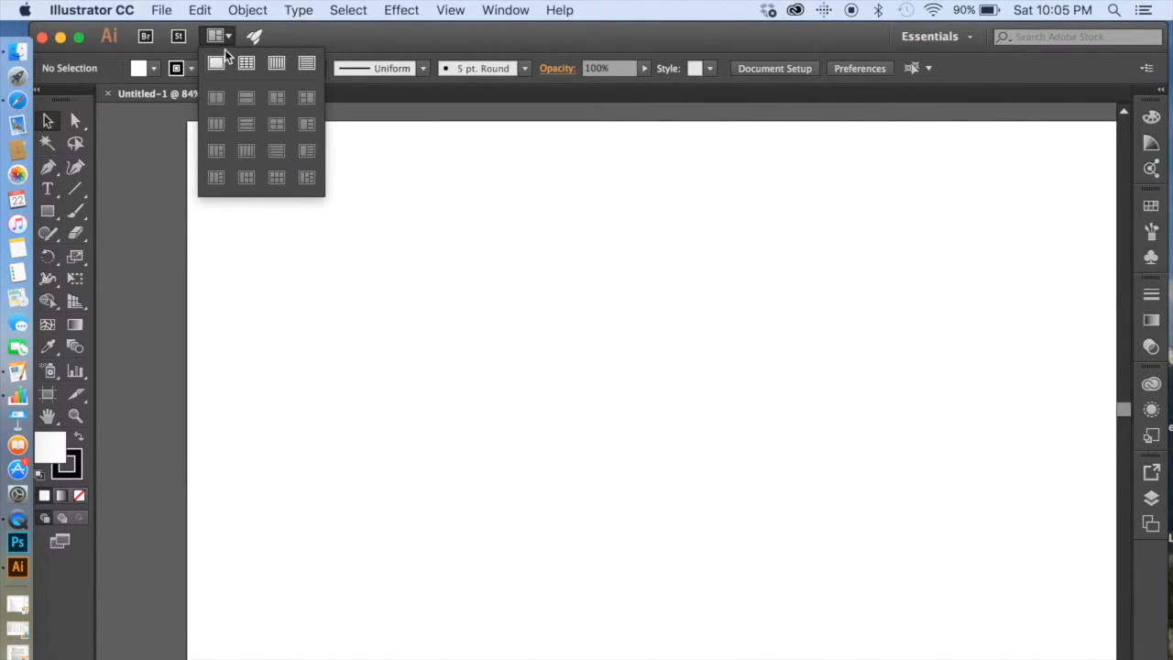
left_click(226, 37)
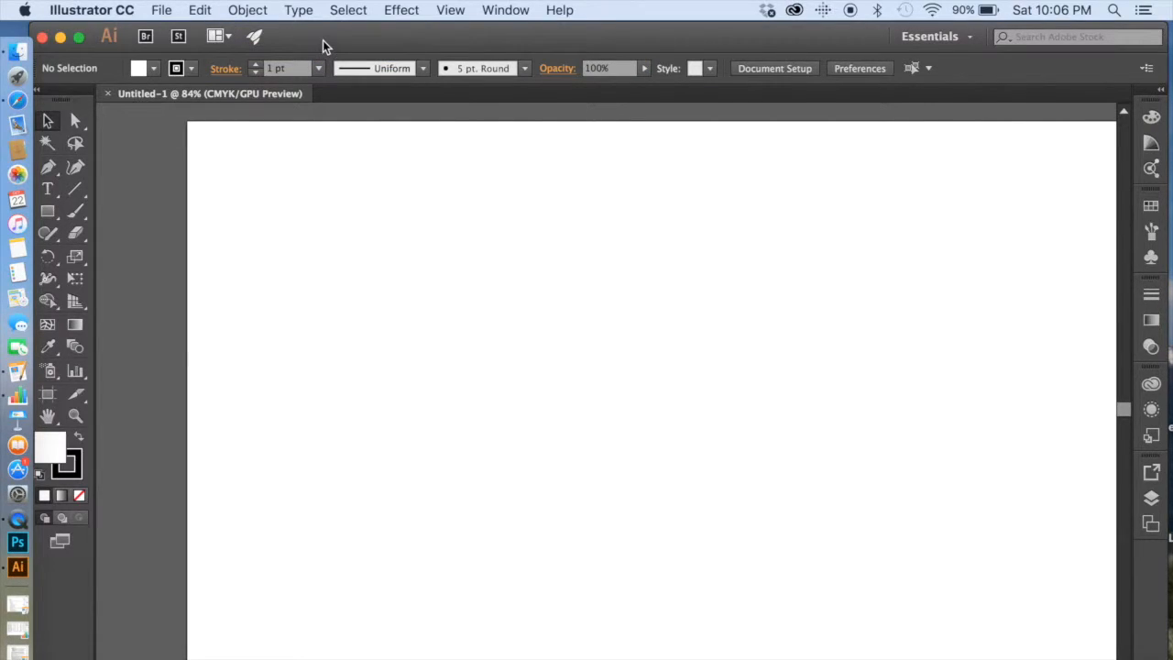
left_click_drag(316, 34, 318, 33)
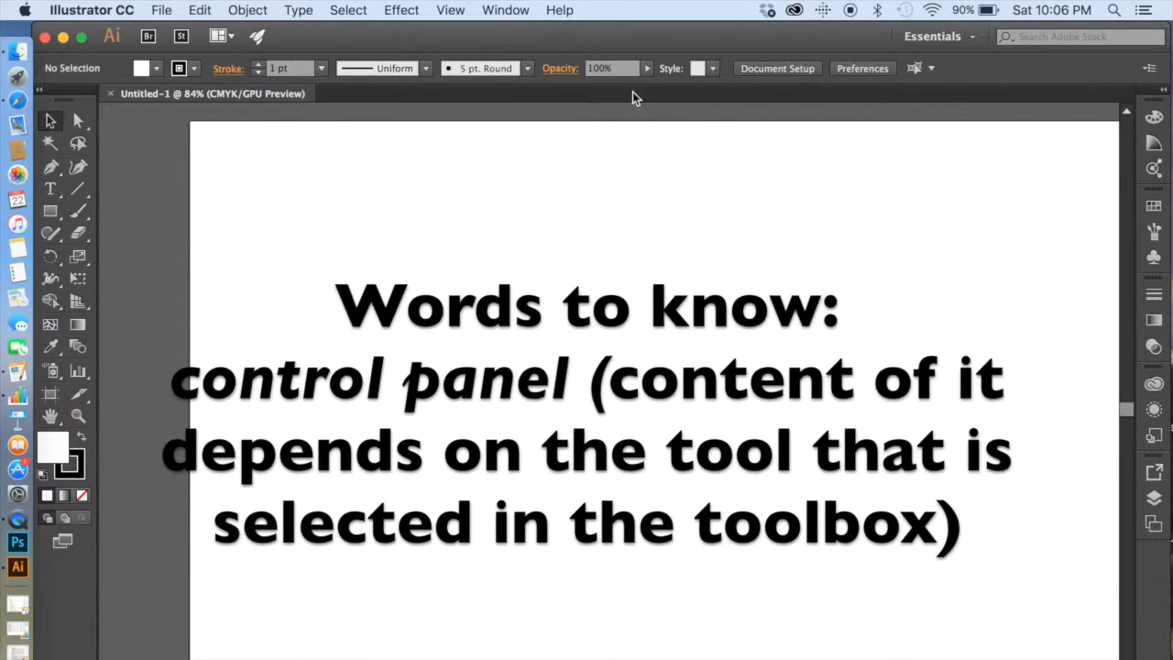
left_click(426, 69)
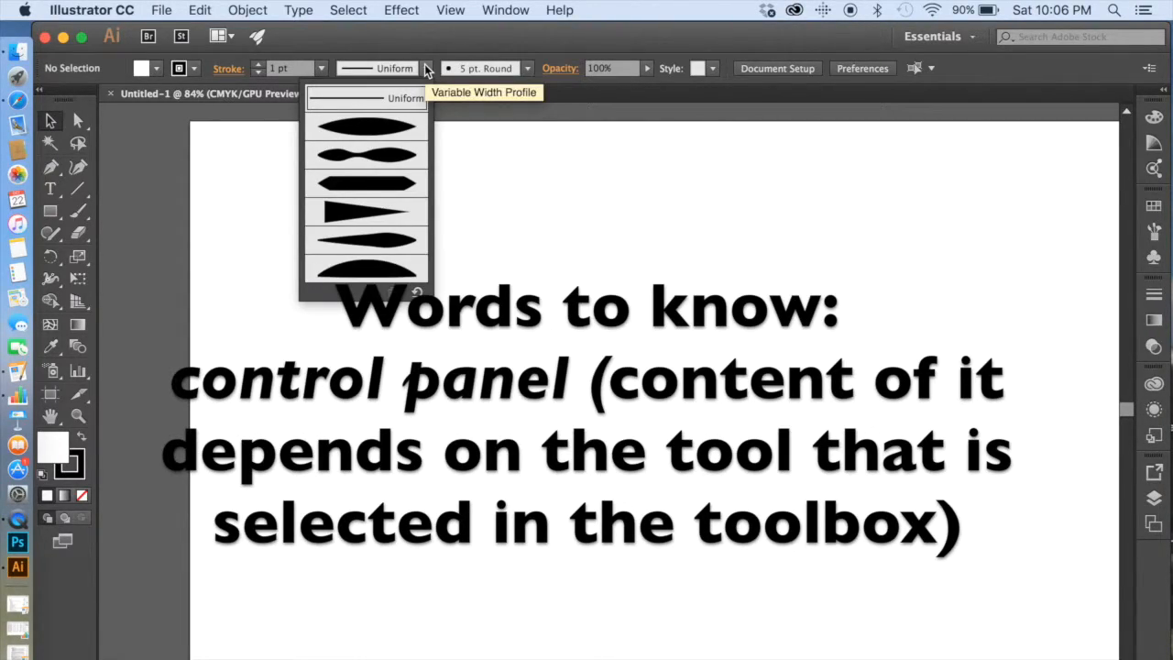
left_click(426, 69)
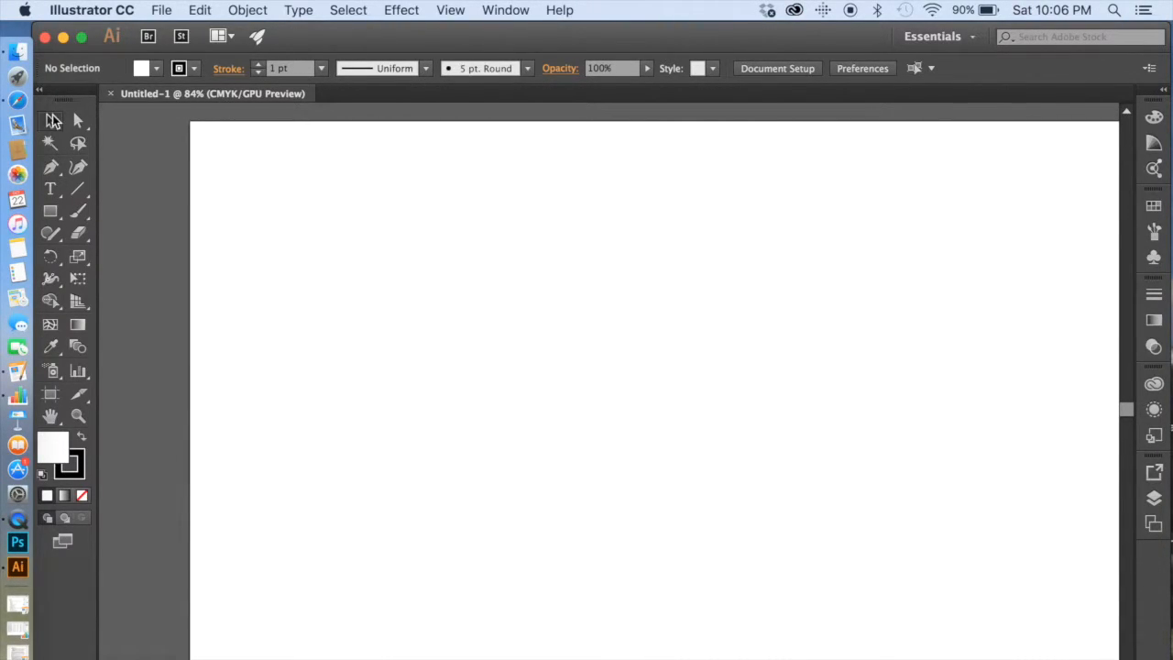
Activate the Type tool to inspect its character, paragraph and alignment options, and return to the Selection tool.
left_click(50, 189)
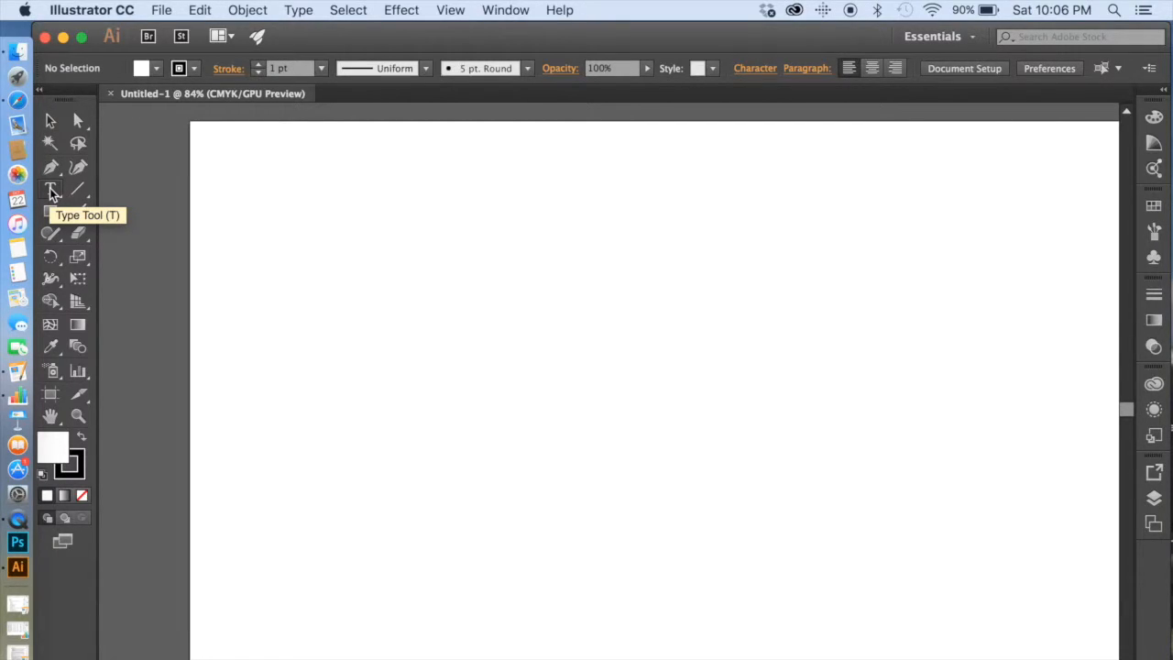
left_click(51, 190)
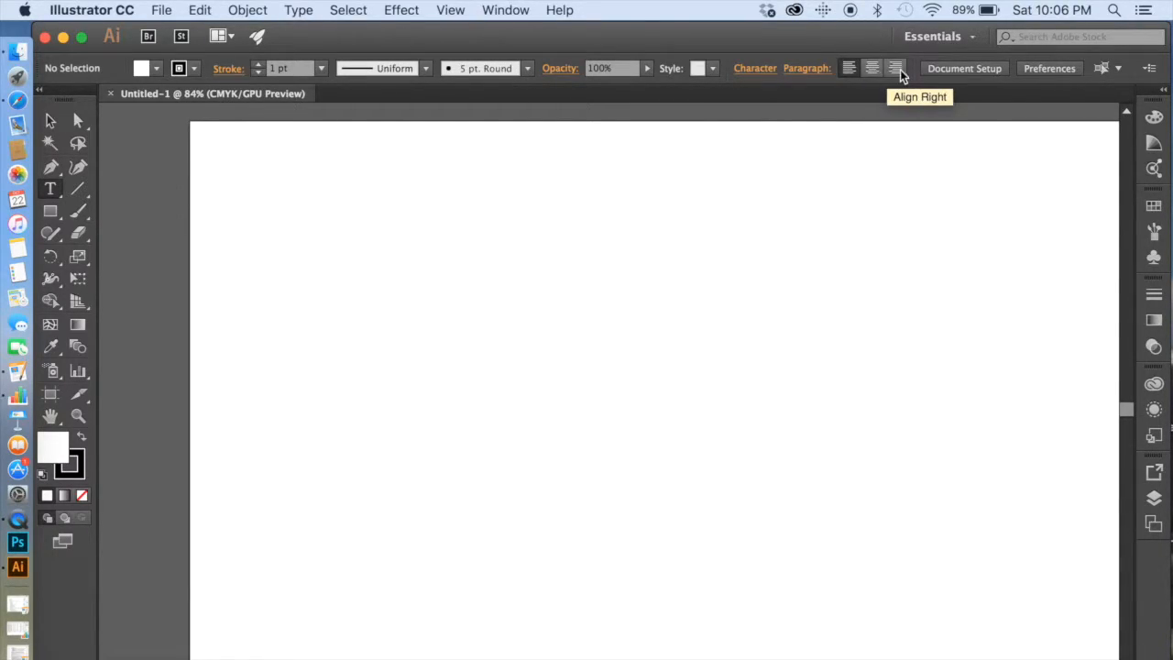
left_click(50, 122)
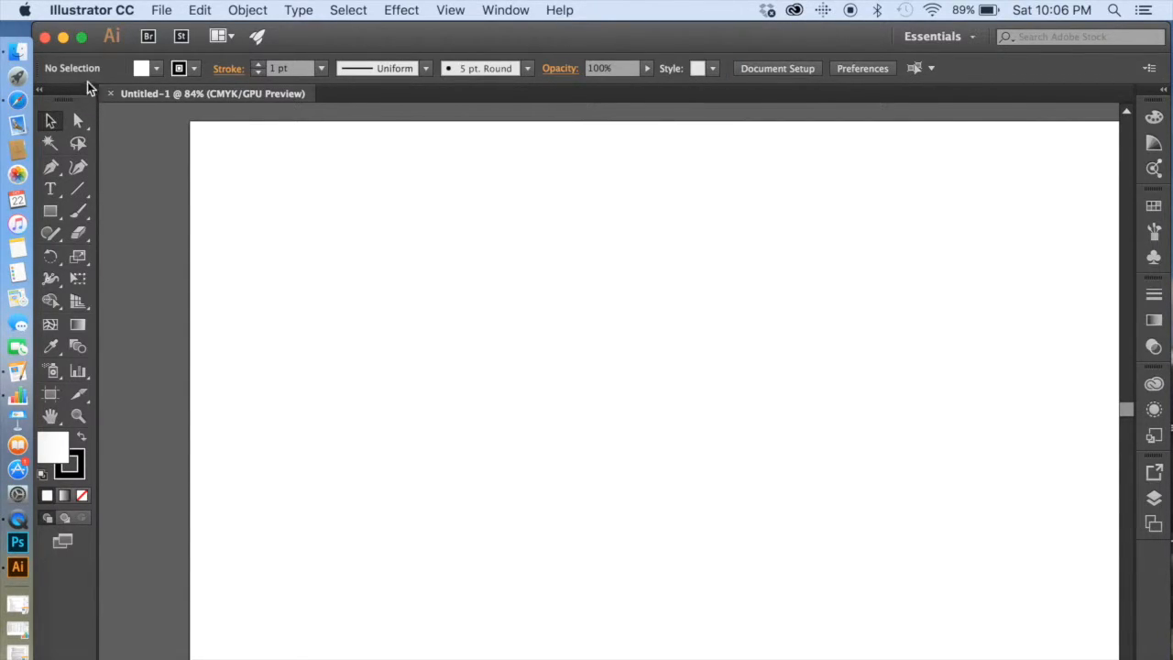
Examine the fill and stroke color swatches and check the stroke width profile choices without changing any of them.
left_click(151, 73)
left_click(151, 73)
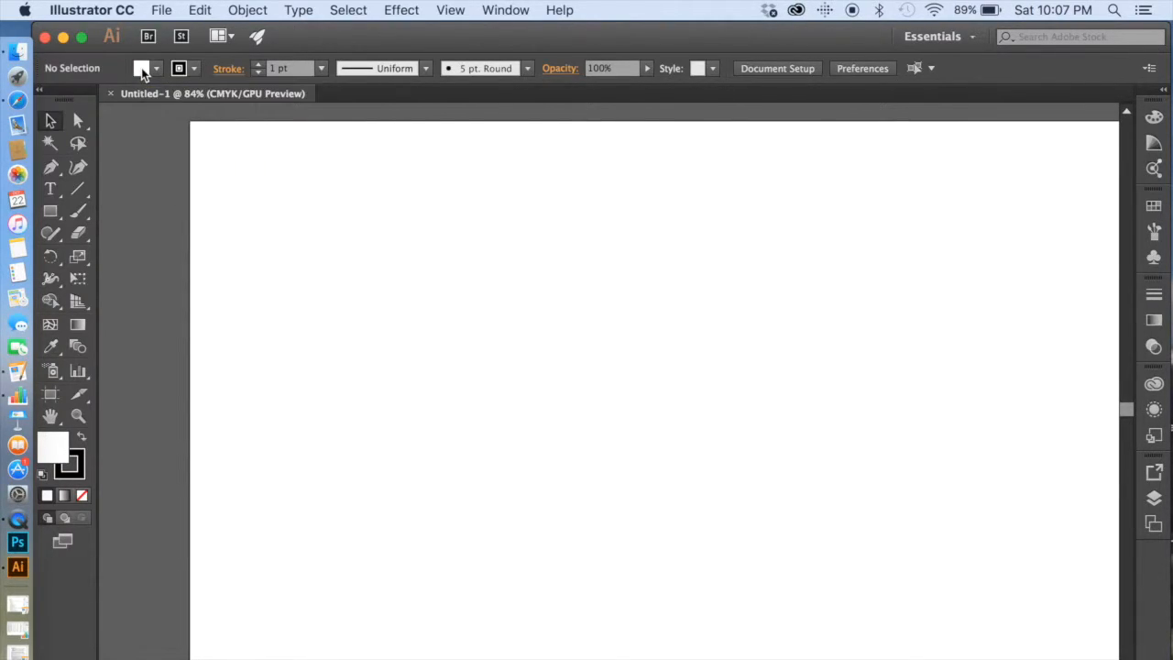
left_click(190, 71)
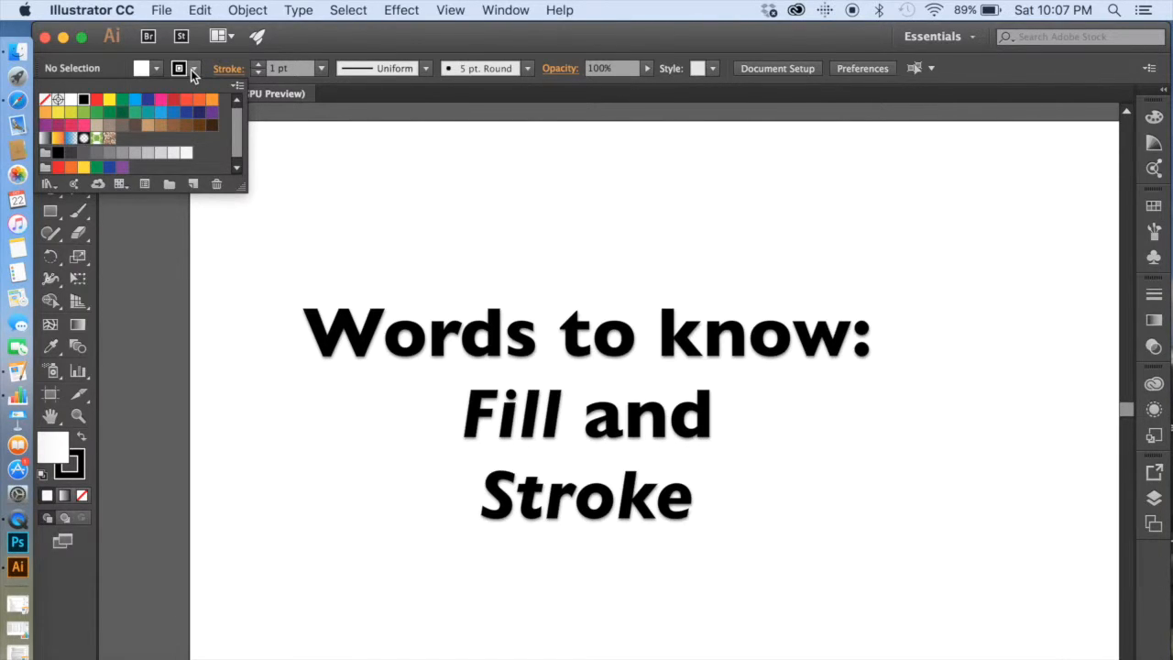
left_click(191, 73)
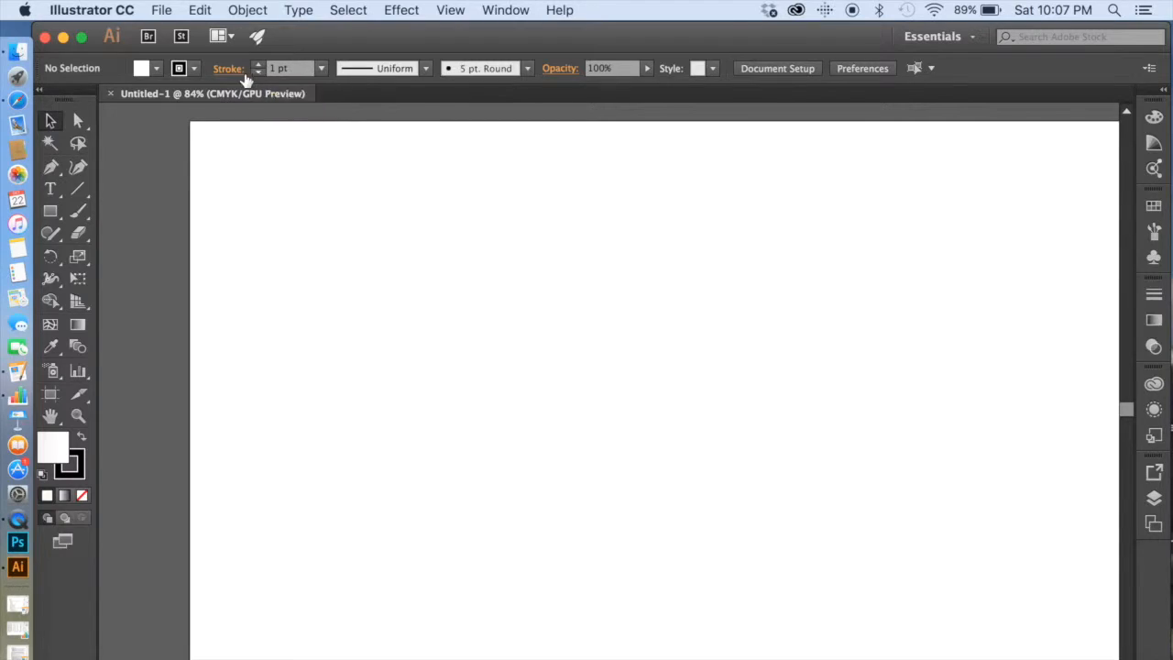
left_click(426, 69)
left_click(427, 69)
Try the selection tools, view the Type tool's variants, and activate the Scale tool.
left_click(73, 123)
left_click(50, 123)
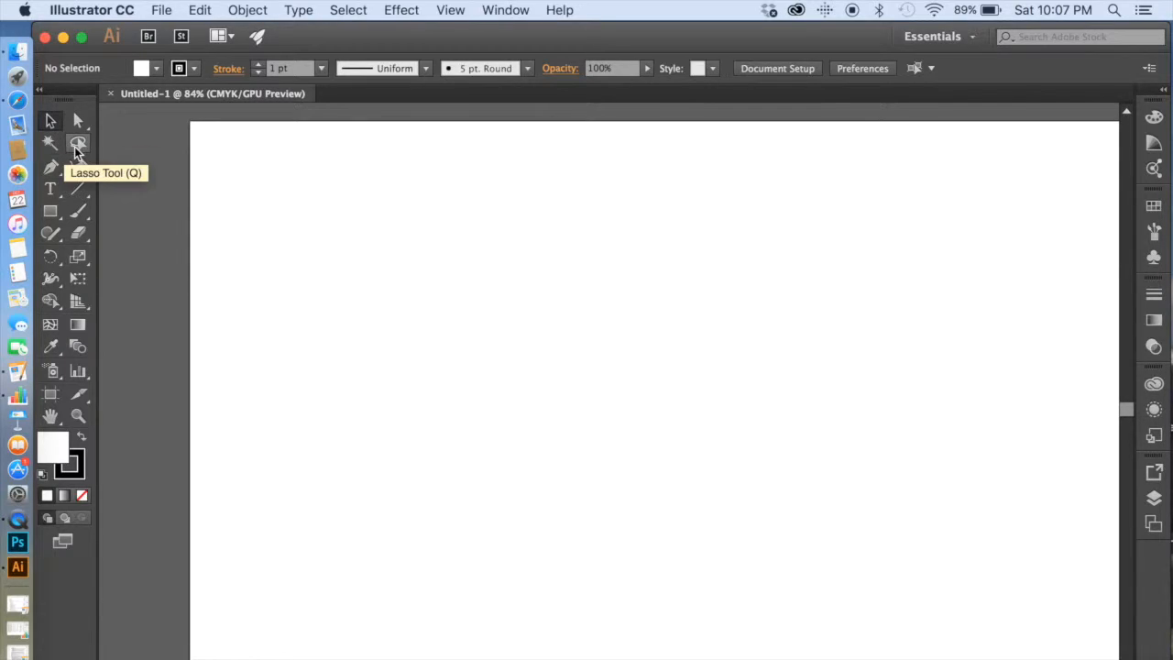
left_click(55, 191)
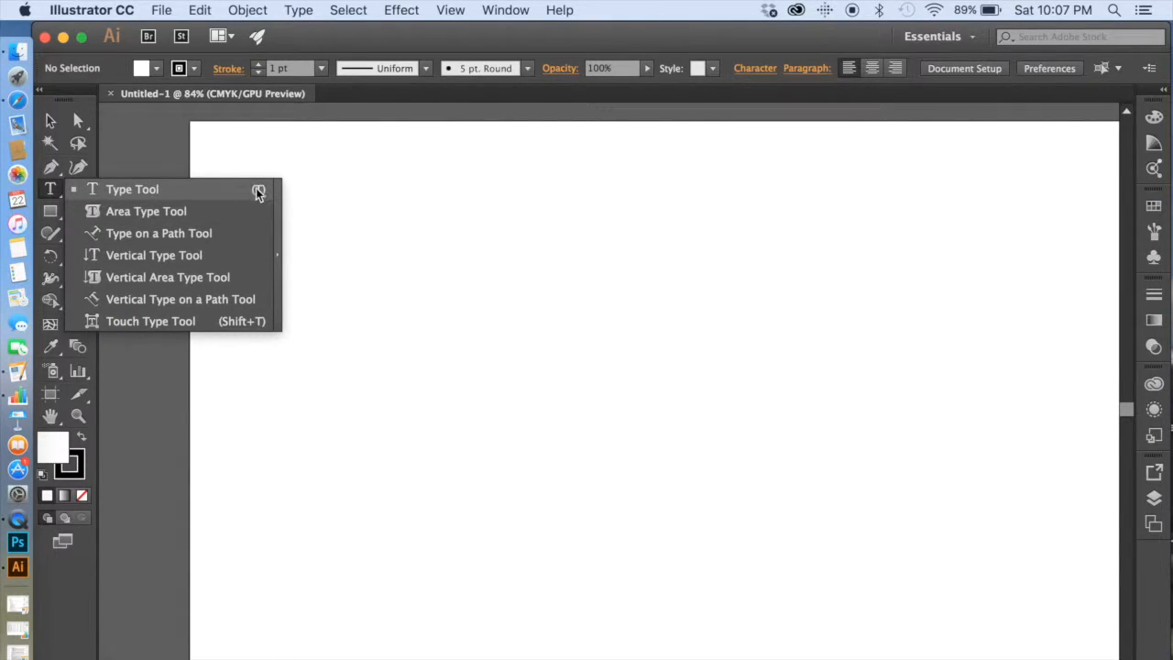
left_click(51, 188)
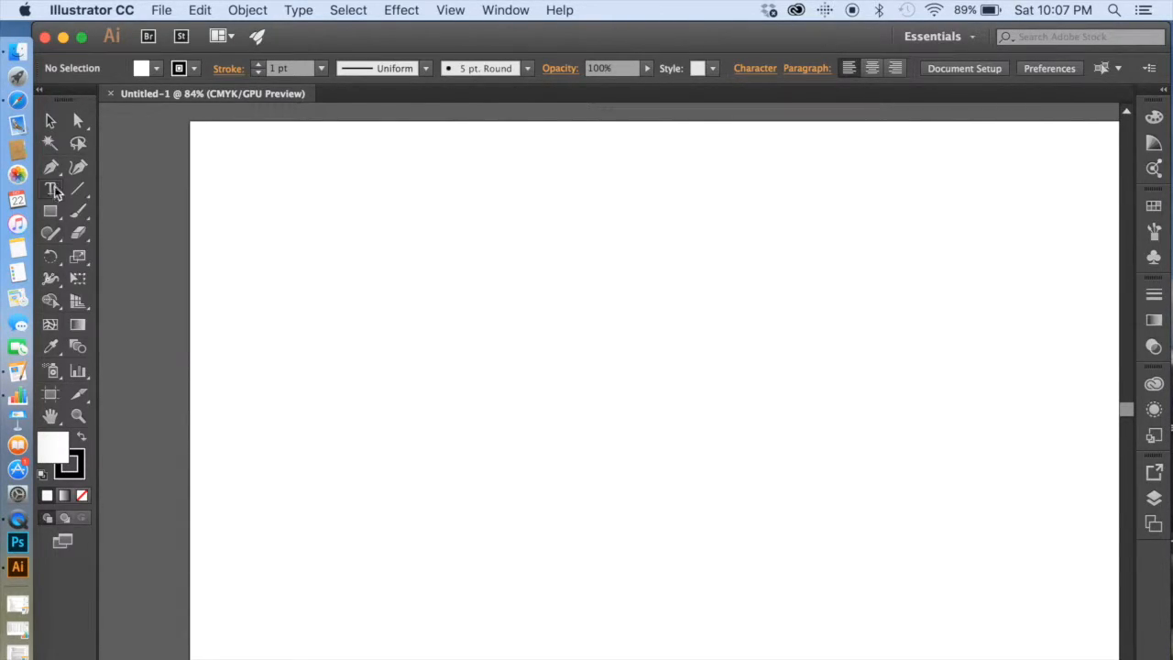
left_click(51, 121)
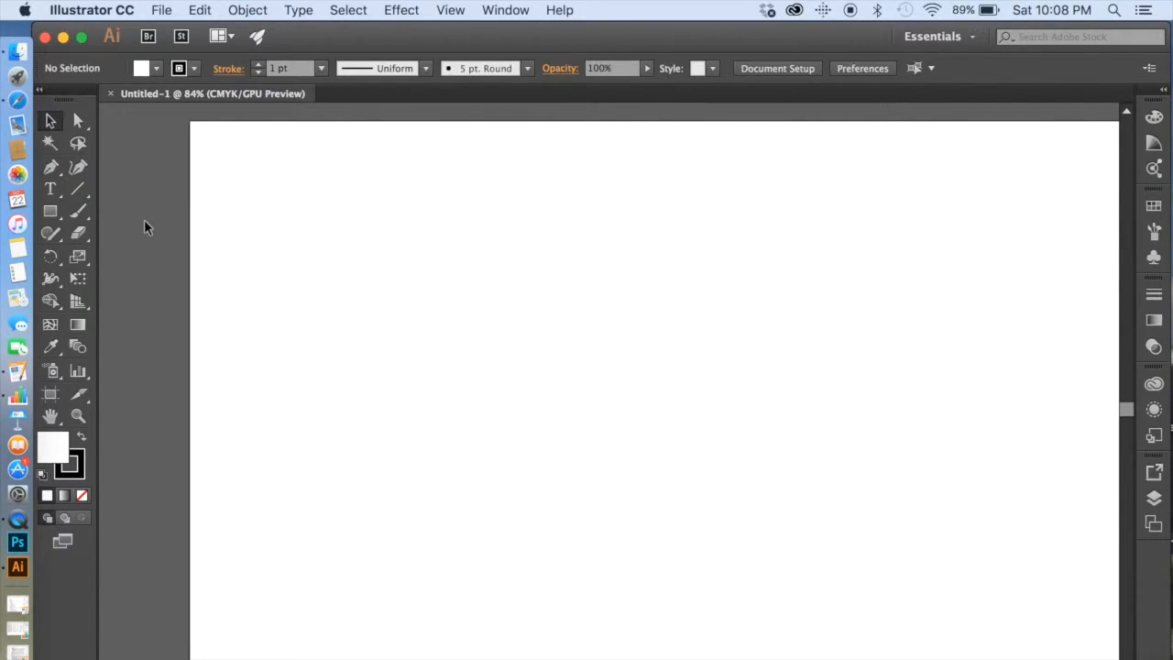
key("s")
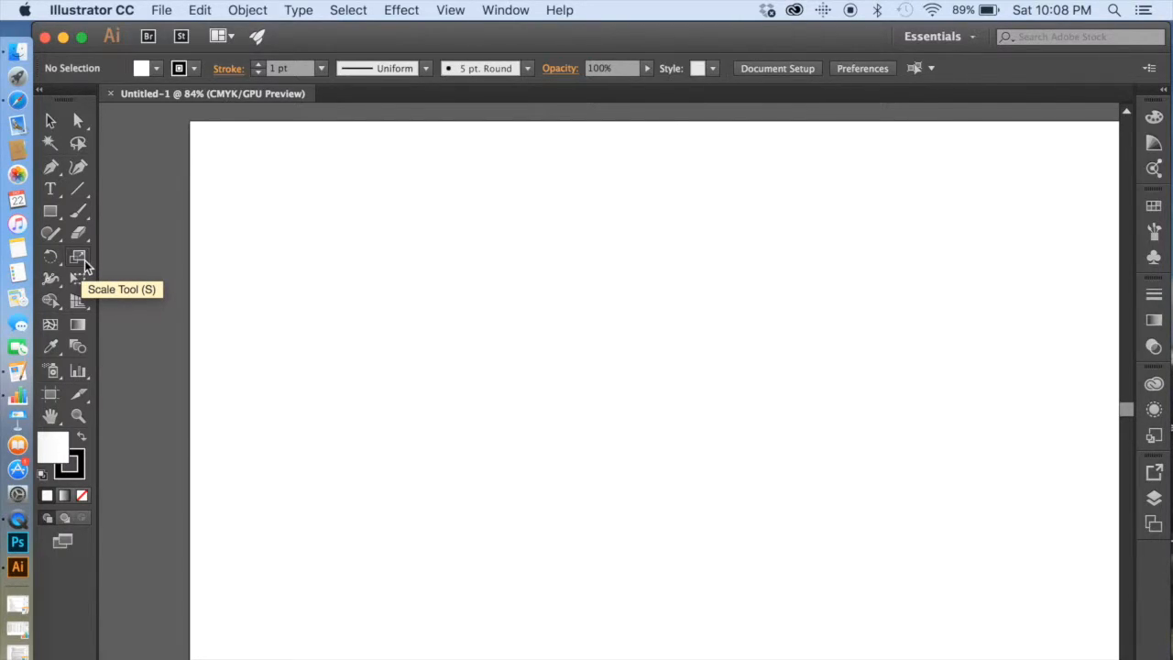
Try the Selection tool, activate the Rectangle tool, and view the shape tools grouped with it.
left_click(50, 122)
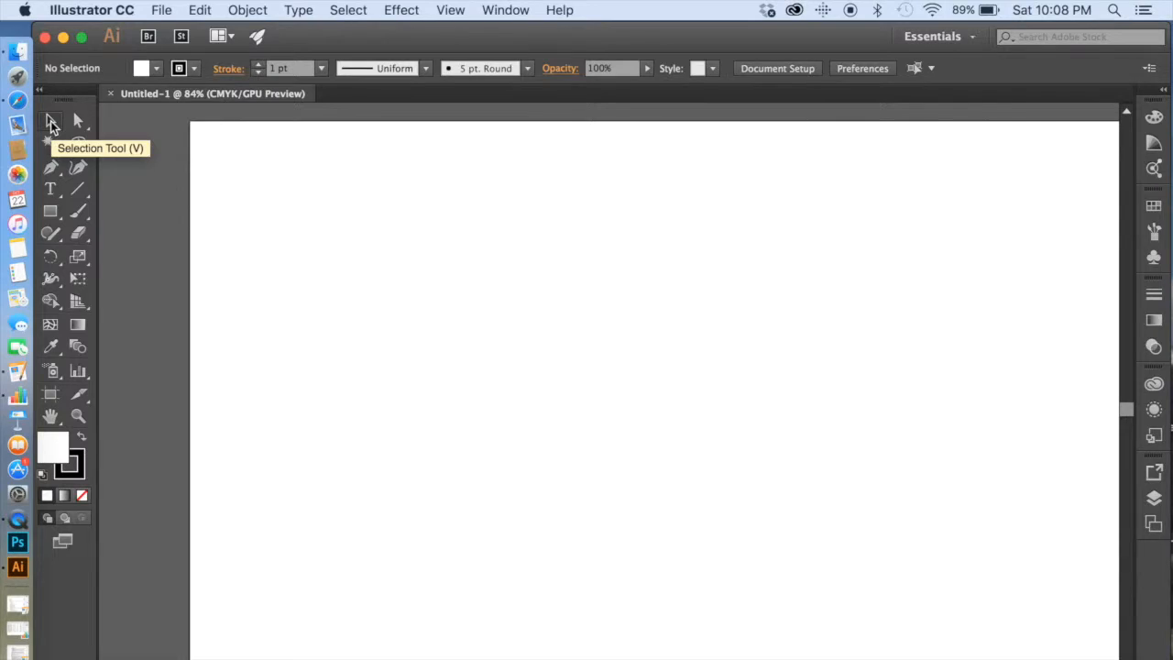
left_click(49, 215)
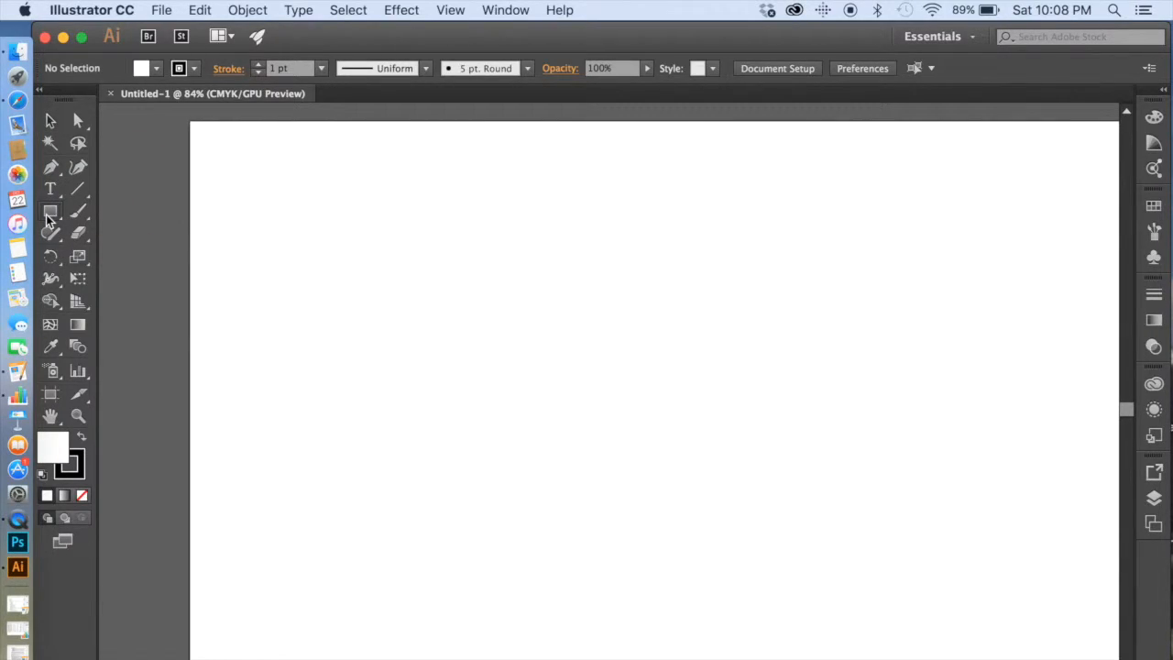
left_click(48, 215)
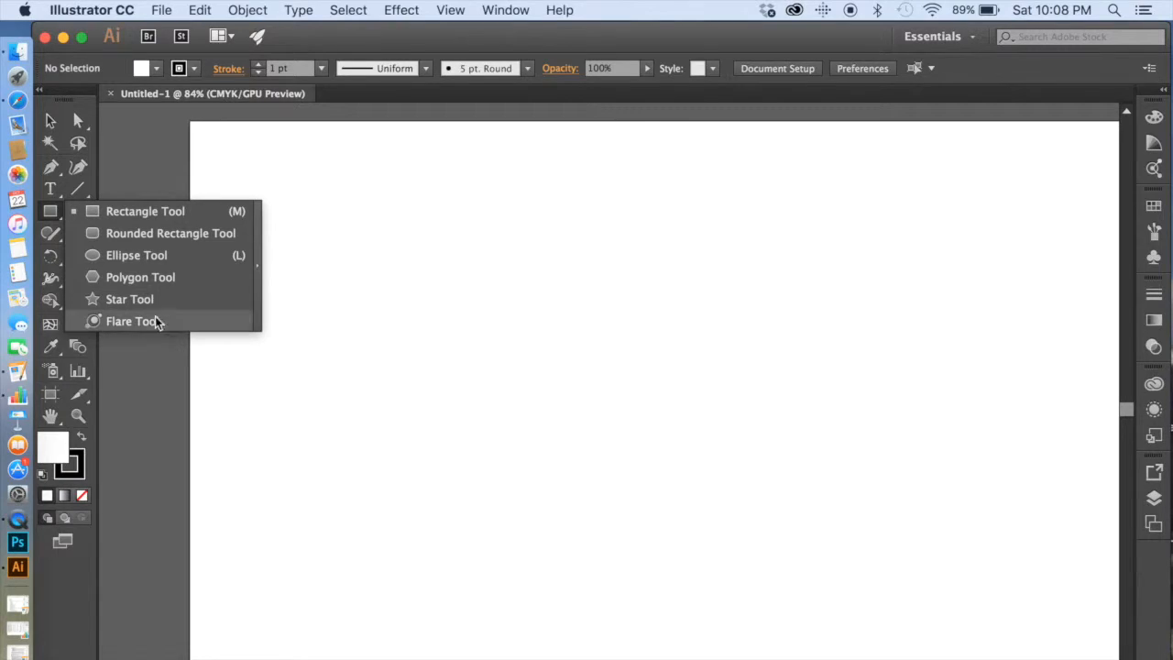
left_click(53, 215)
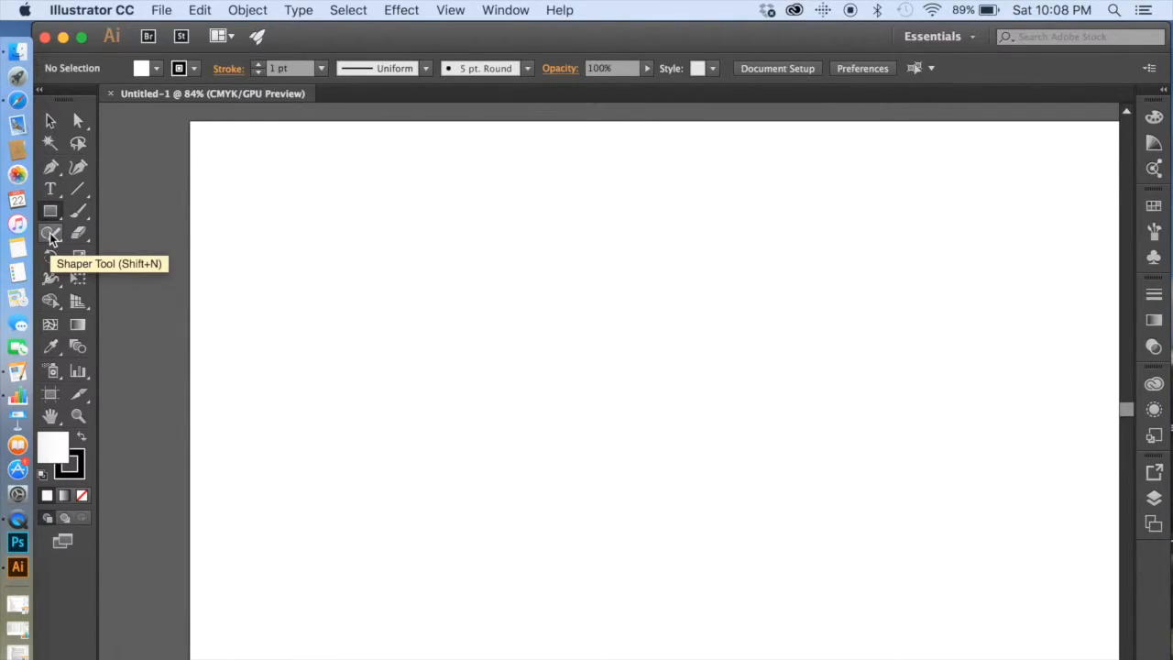
View the drawing tools grouped with the Shaper tool and activate the Shaper tool.
left_click(51, 235)
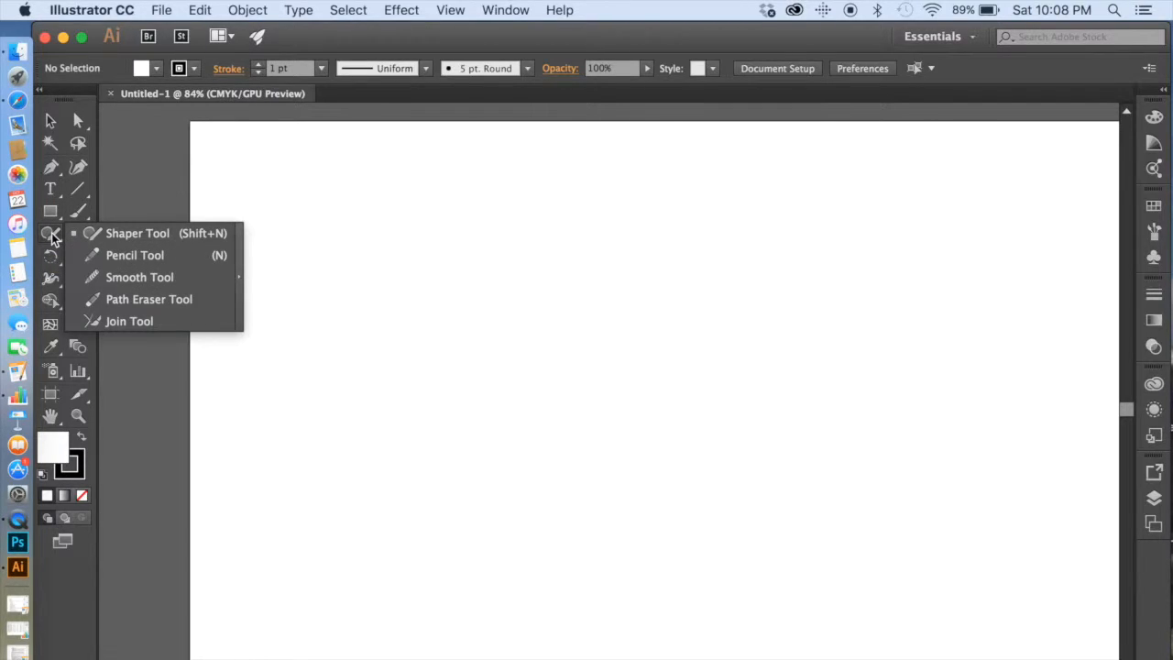
left_click(52, 234)
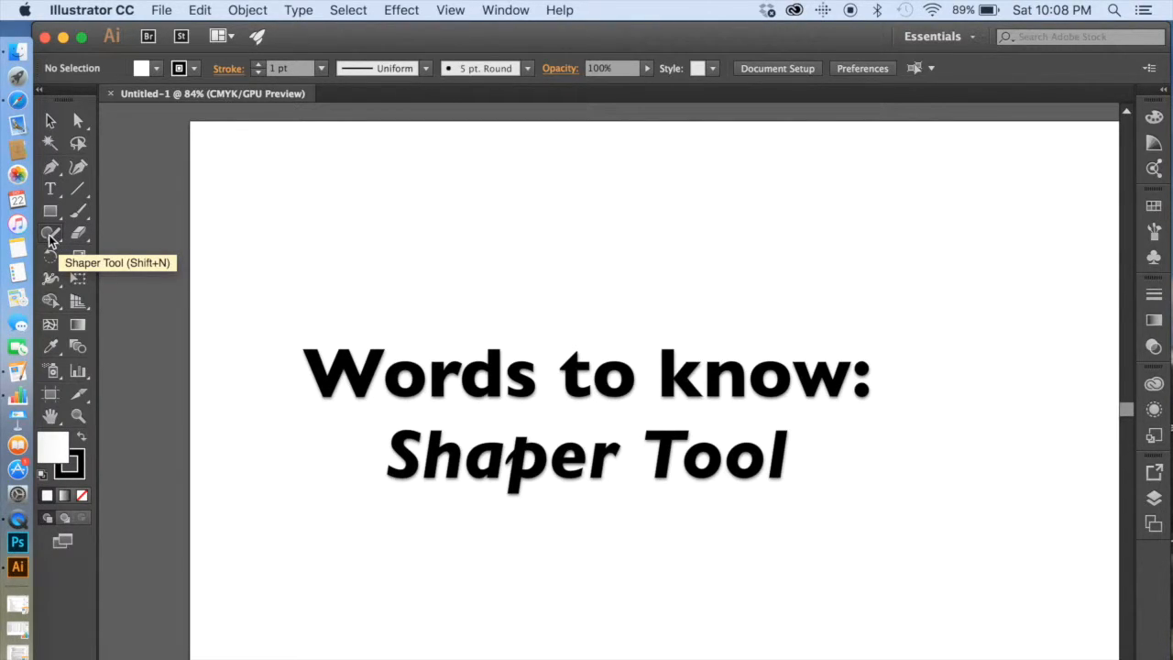
left_click_drag(51, 236, 92, 234)
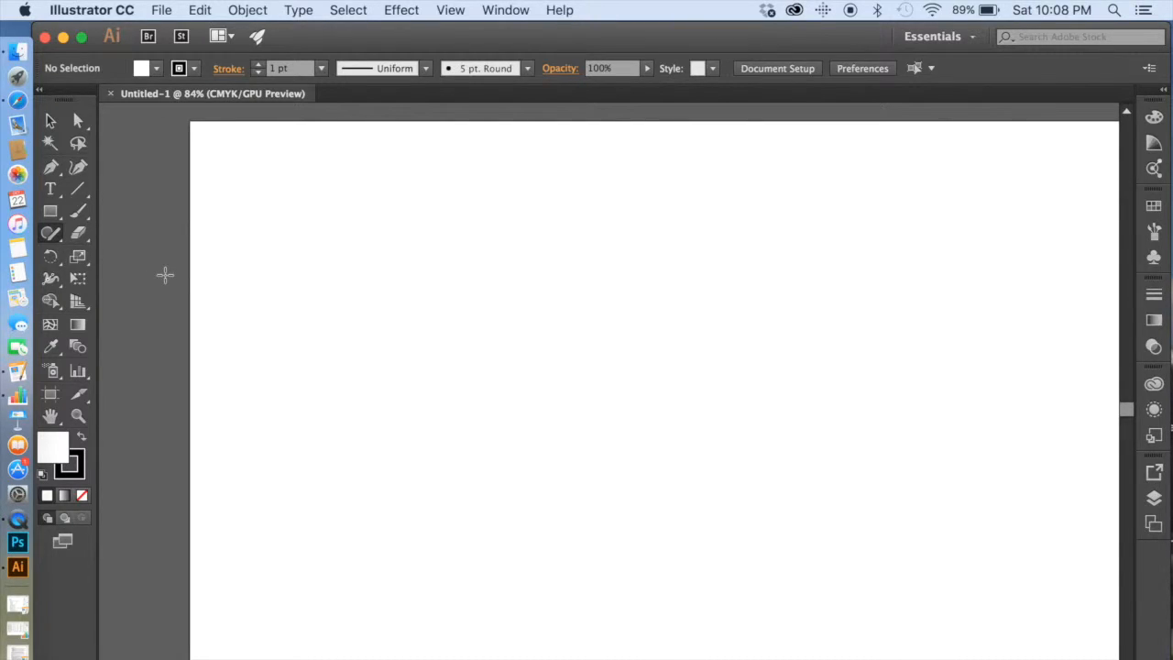
left_click(52, 240)
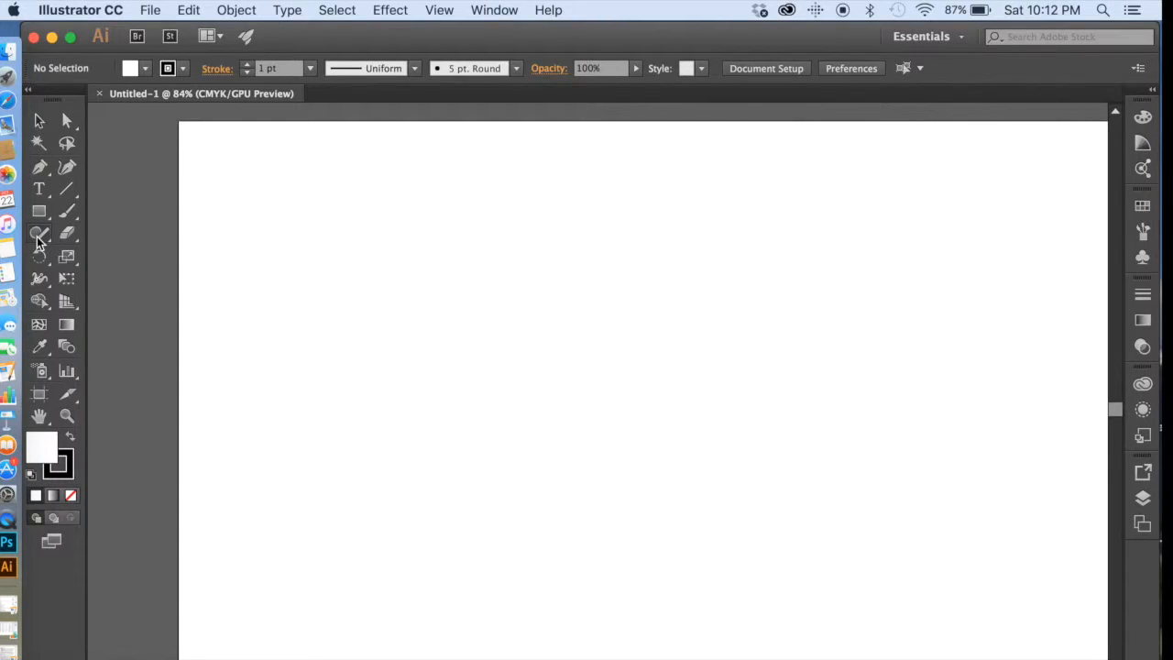
left_click(39, 237)
Search the application help for "shaper" and open the Introduction to Shaper guide.
left_click(548, 10)
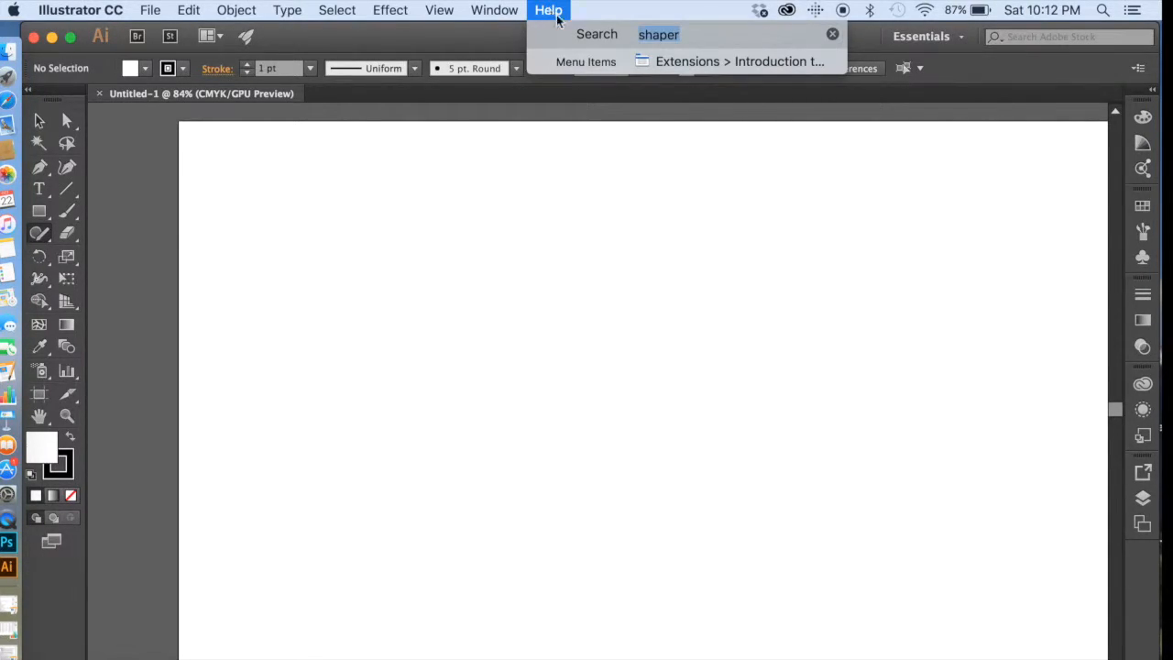
type("sha")
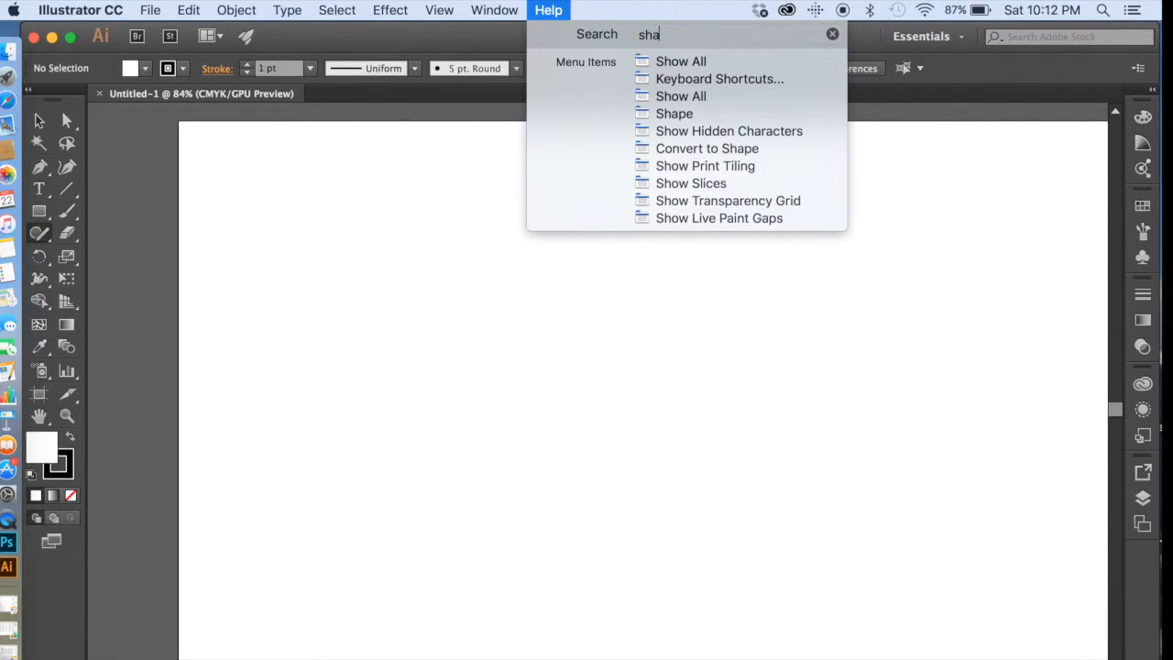
type("per")
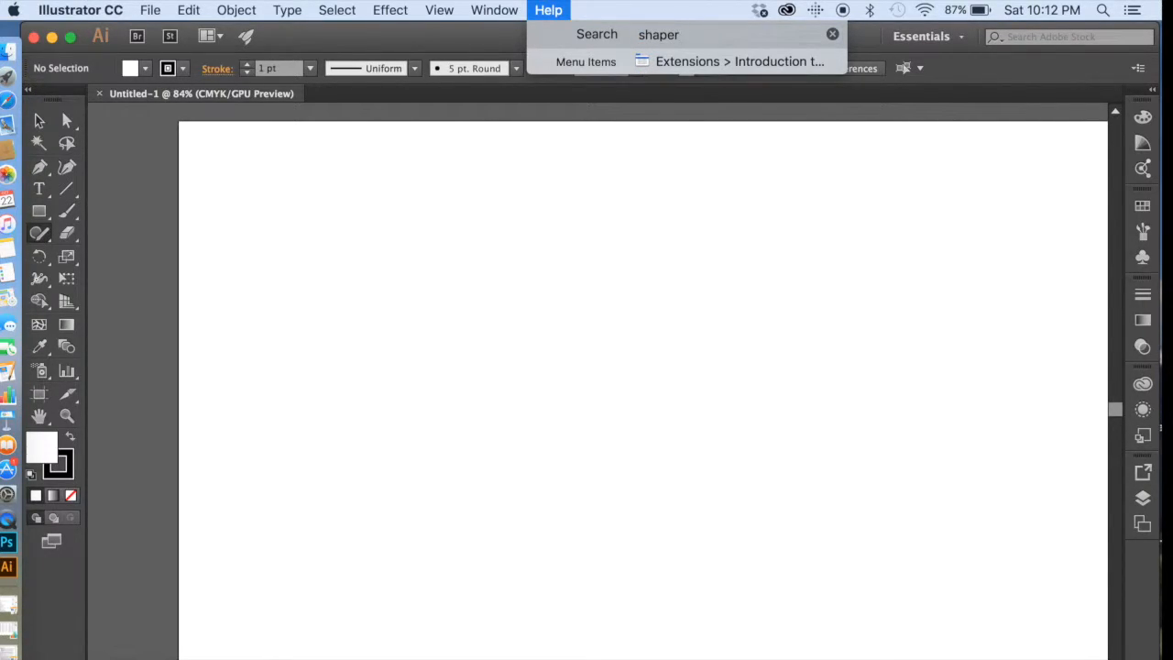
left_click(708, 63)
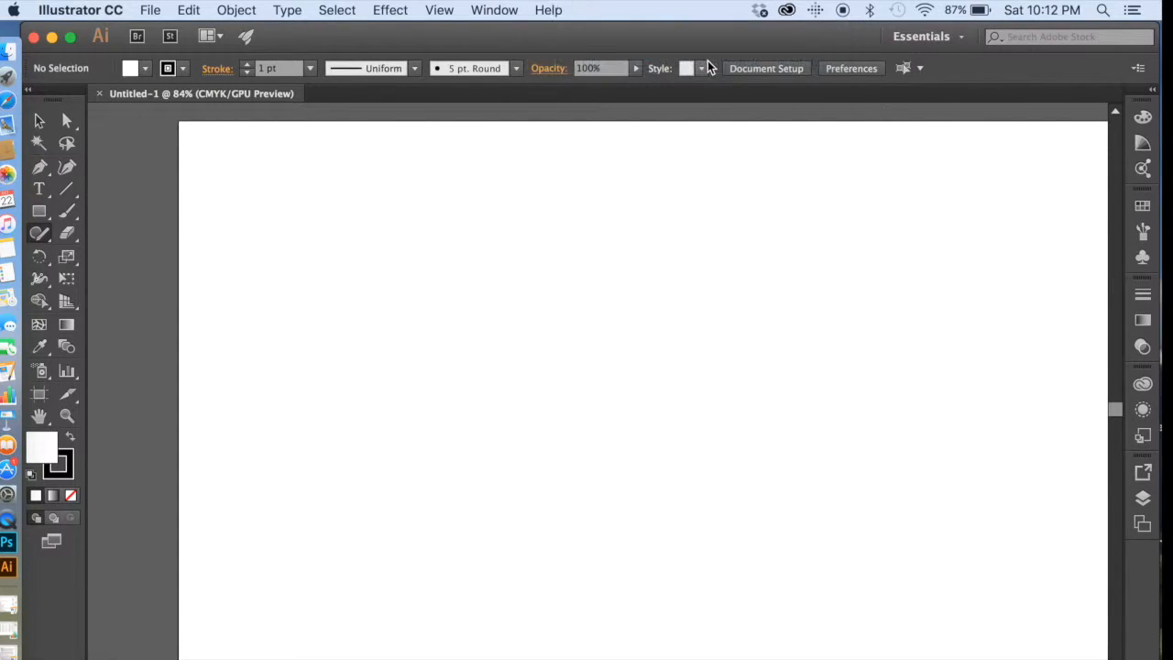
left_click(550, 11)
mouse_move(657, 61)
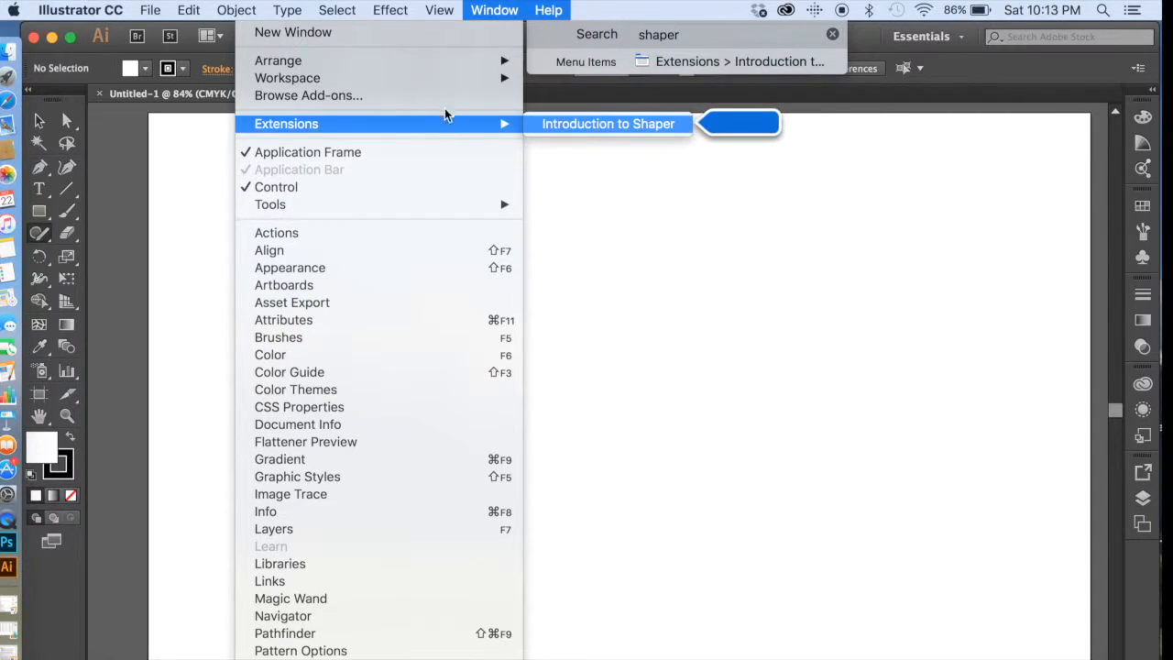
left_click(551, 126)
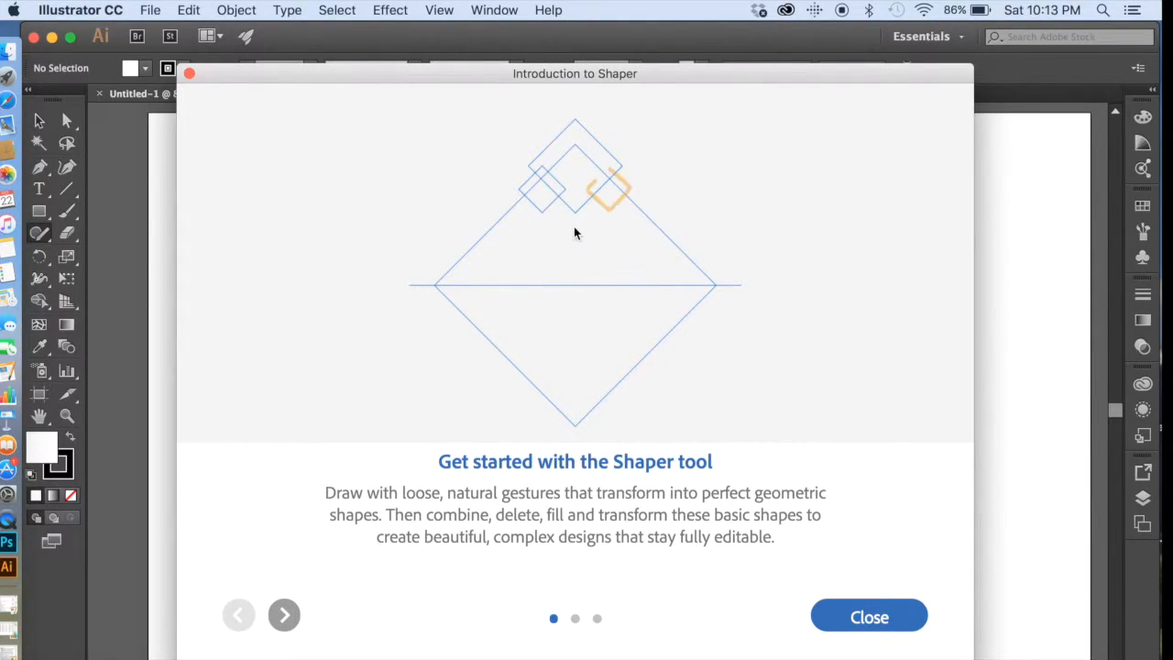
Close the Introduction to Shaper guide and reset the Essentials workspace.
left_click(853, 621)
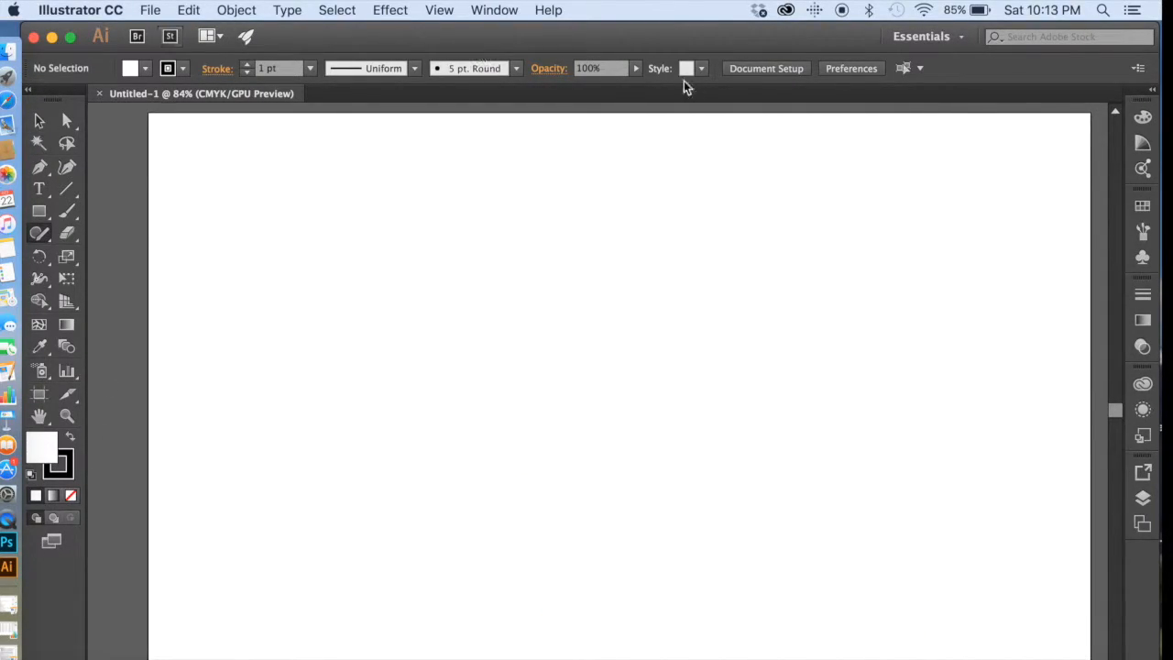
left_click(944, 36)
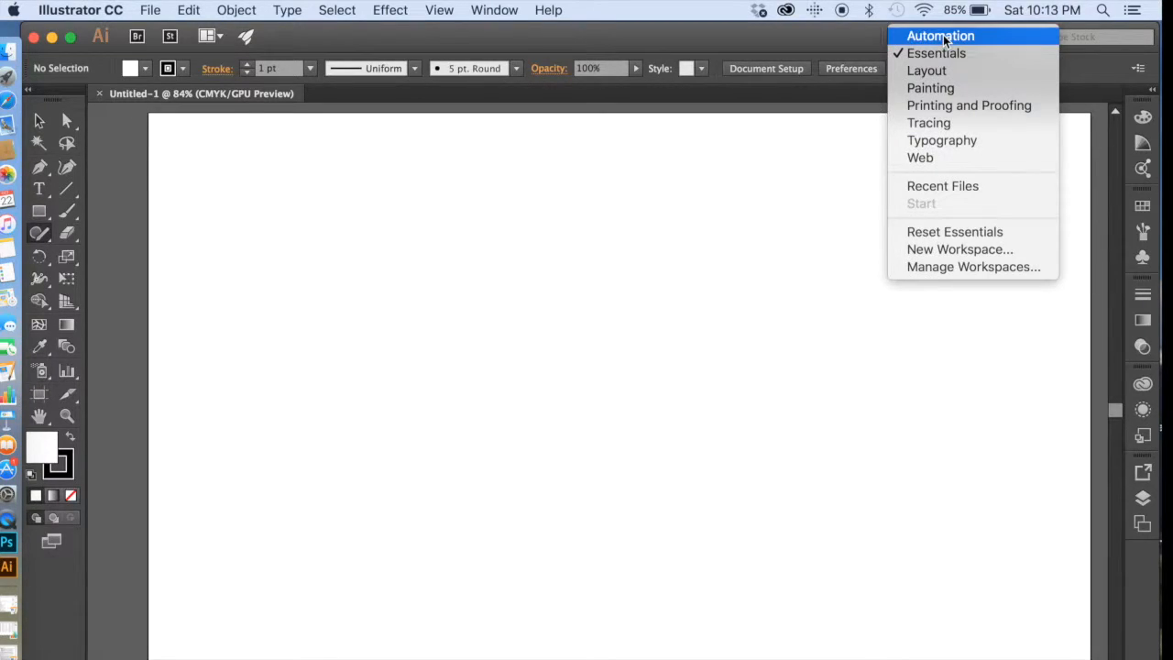
left_click(967, 231)
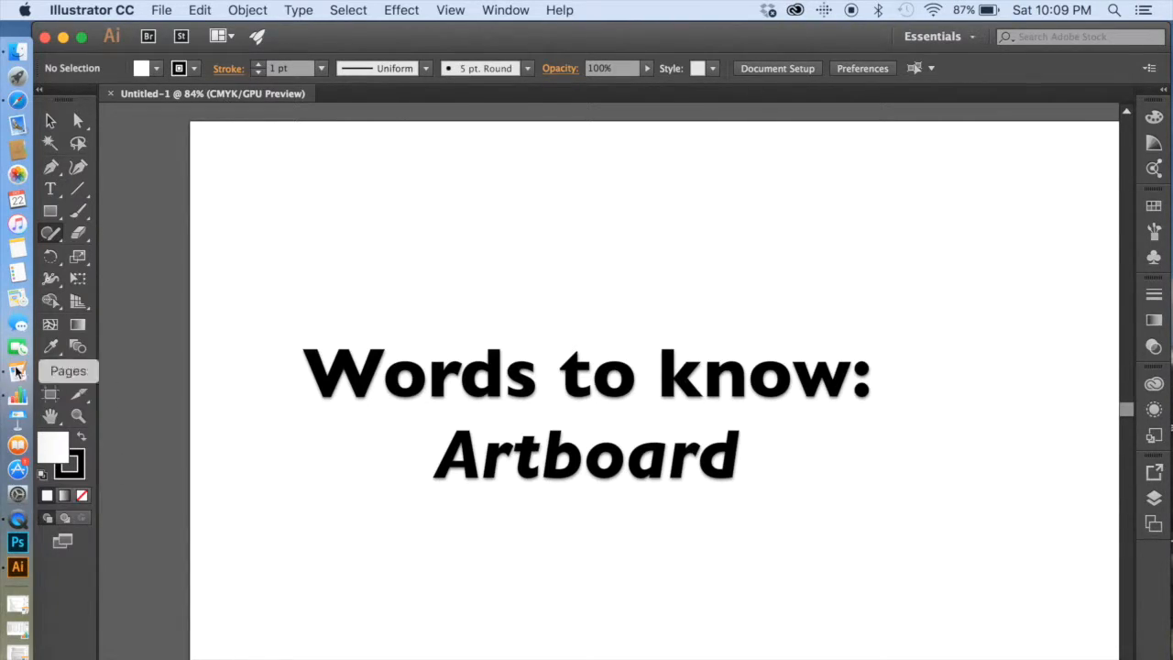
View the Type tool's variants and return to the Selection tool.
left_click(52, 192)
left_click(51, 194)
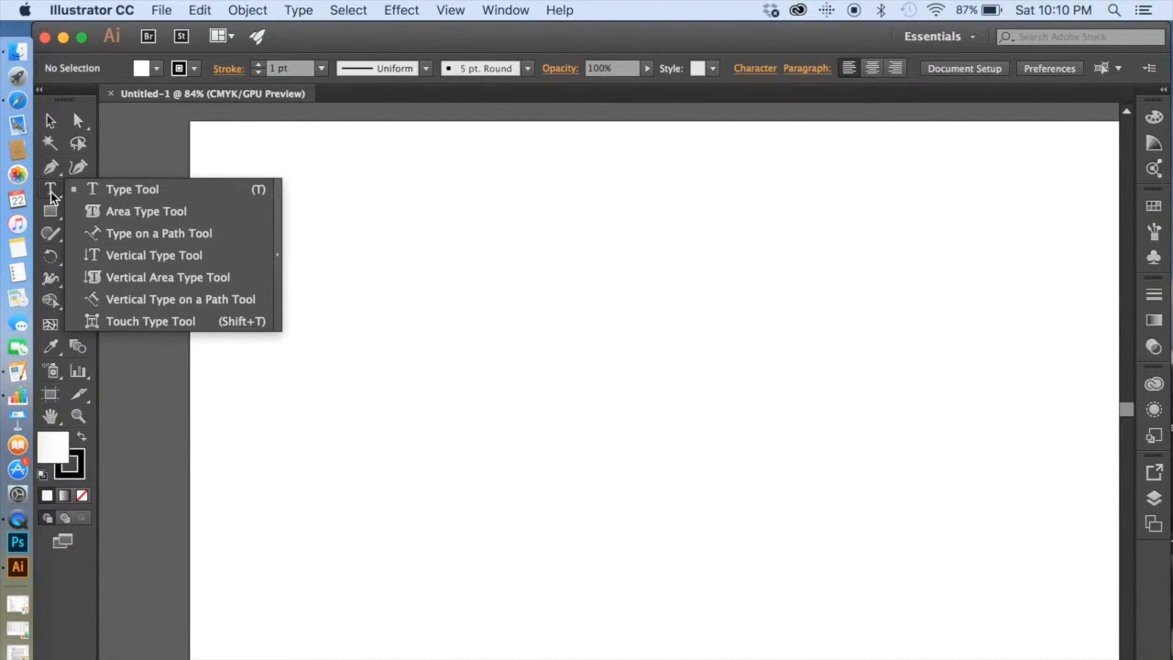
left_click(52, 122)
key("p")
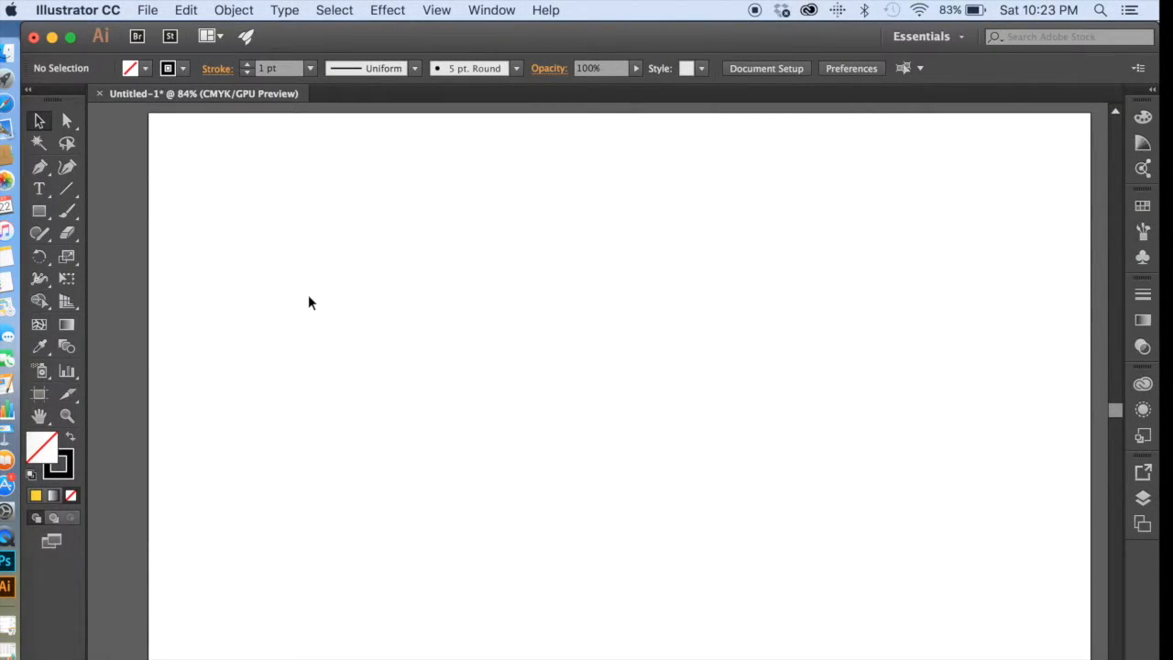
Alternate the active color attribute between stroke and fill several times, leaving the fill active.
left_click(66, 474)
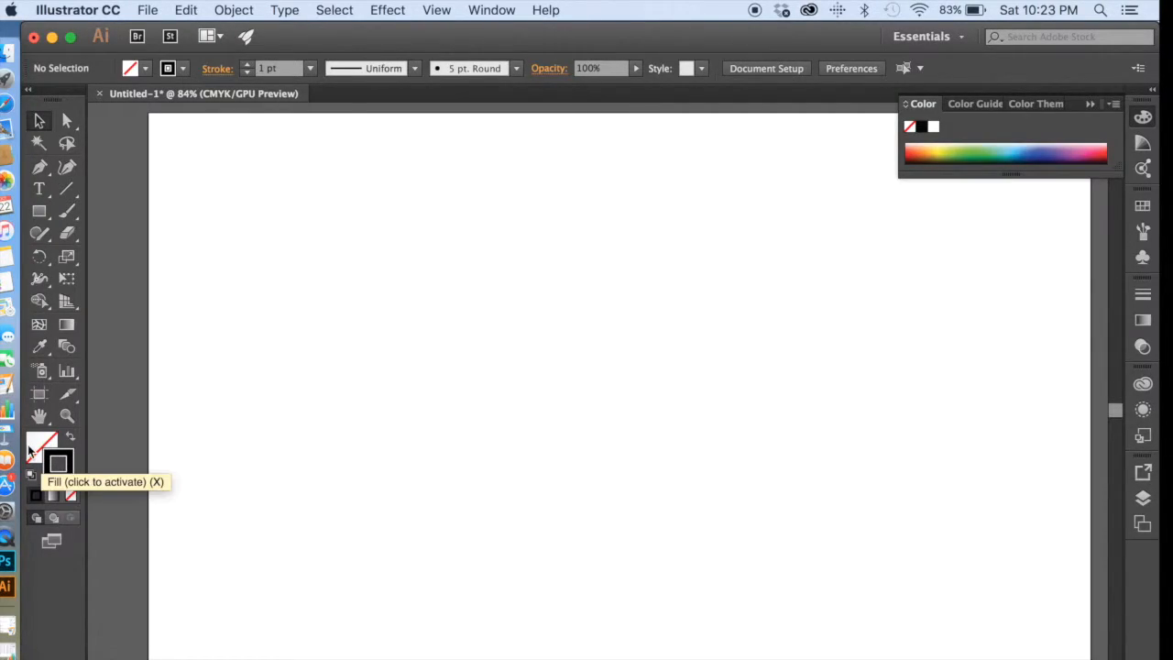
left_click(37, 458)
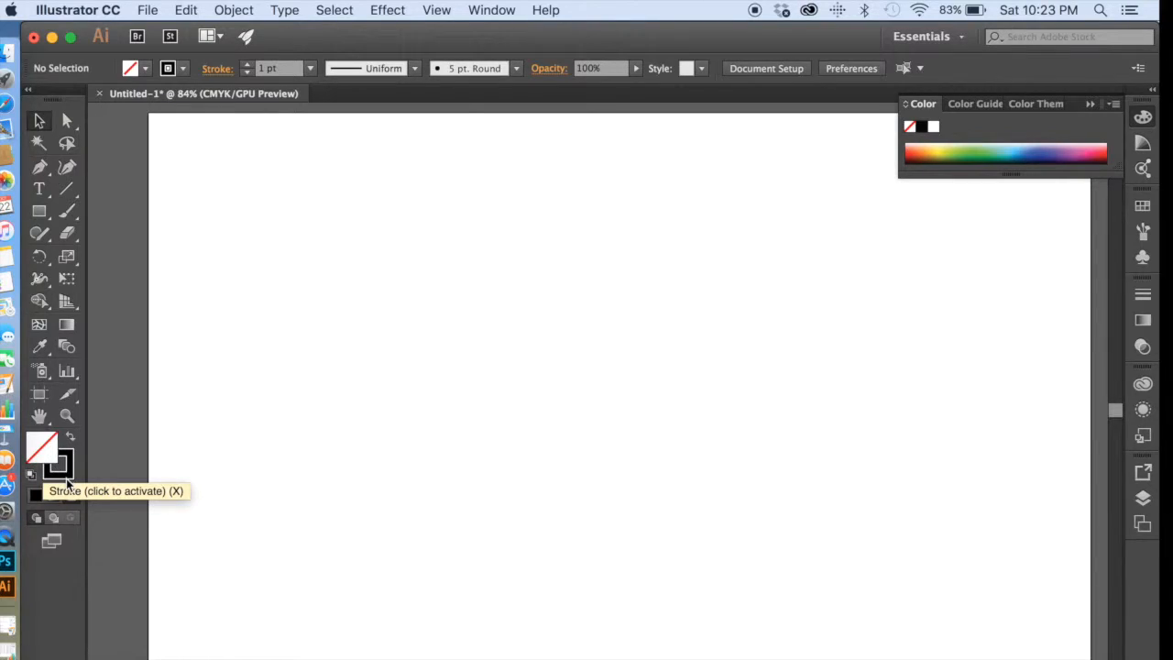
left_click(50, 464)
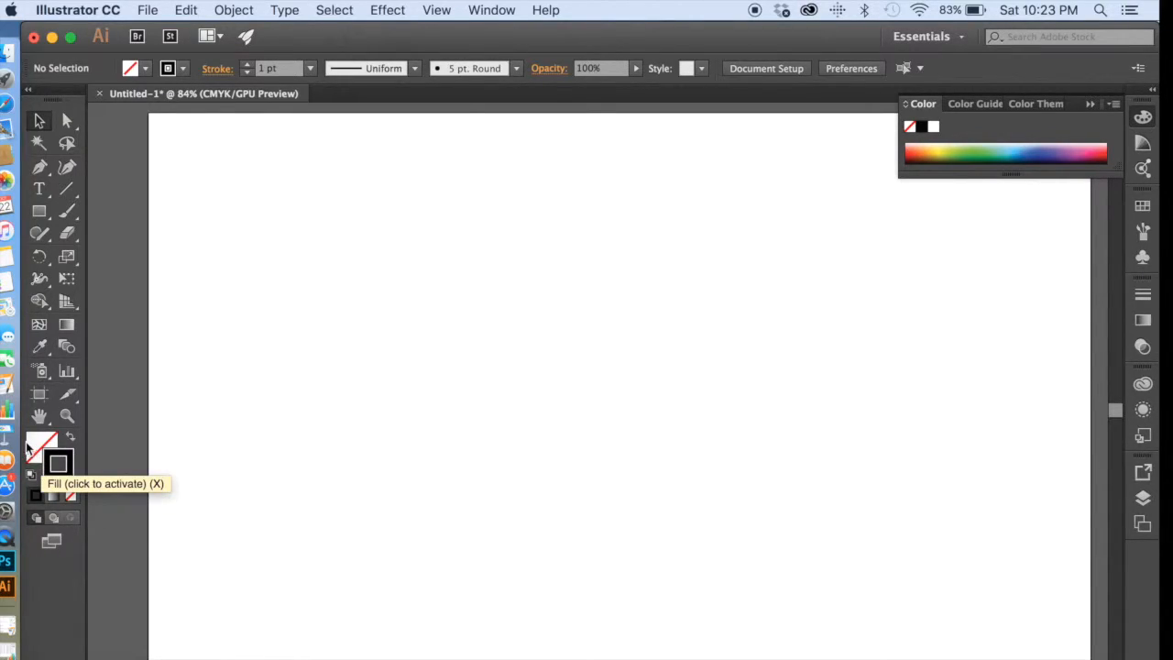
left_click(37, 449)
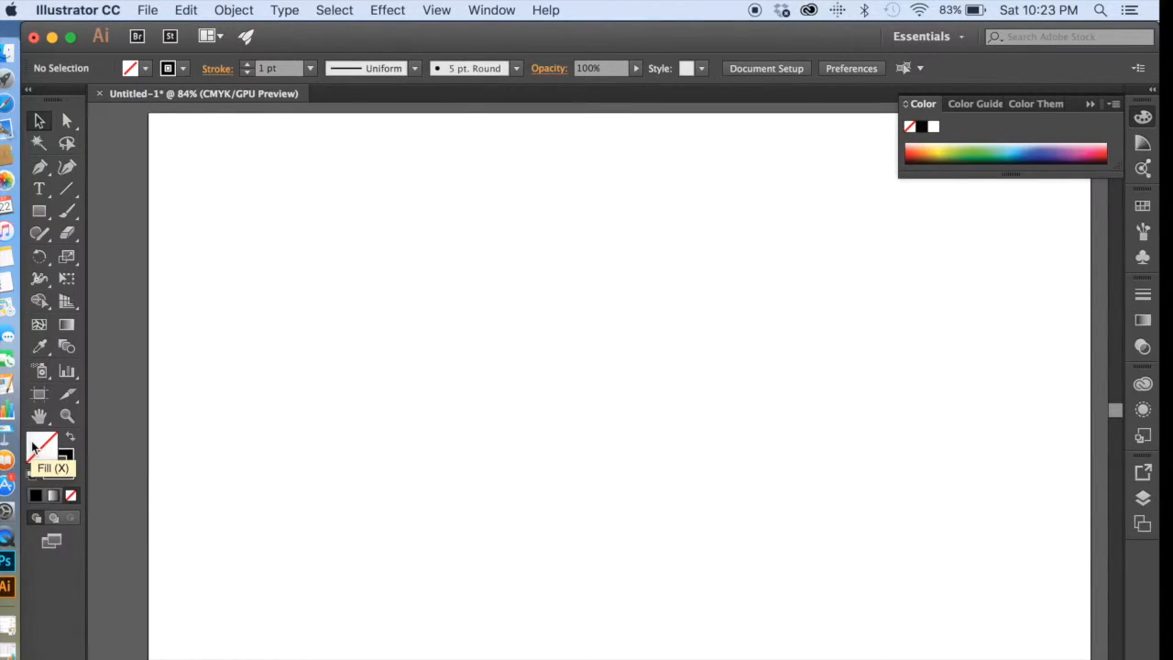
left_click(70, 476)
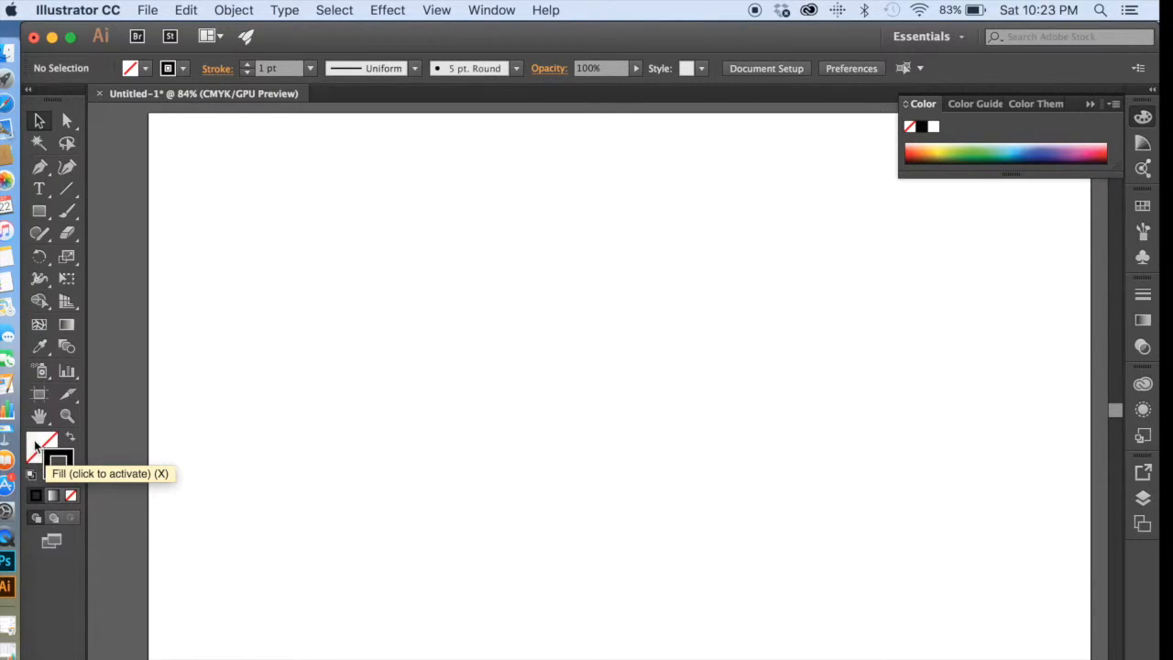
left_click(35, 446)
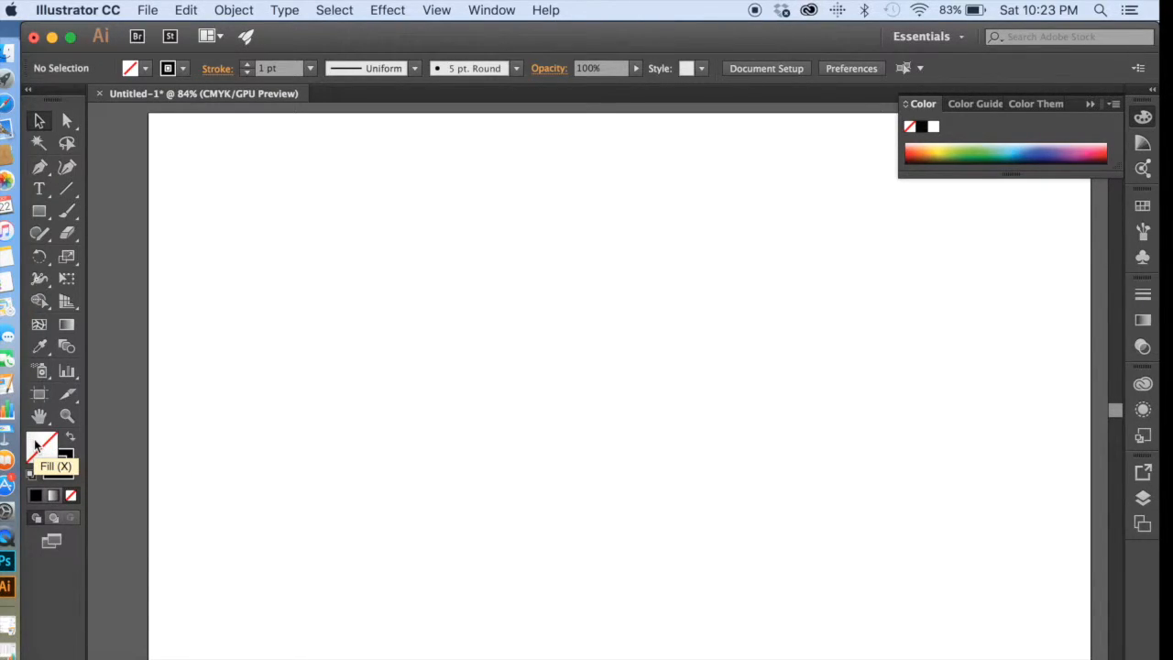
left_click(59, 472)
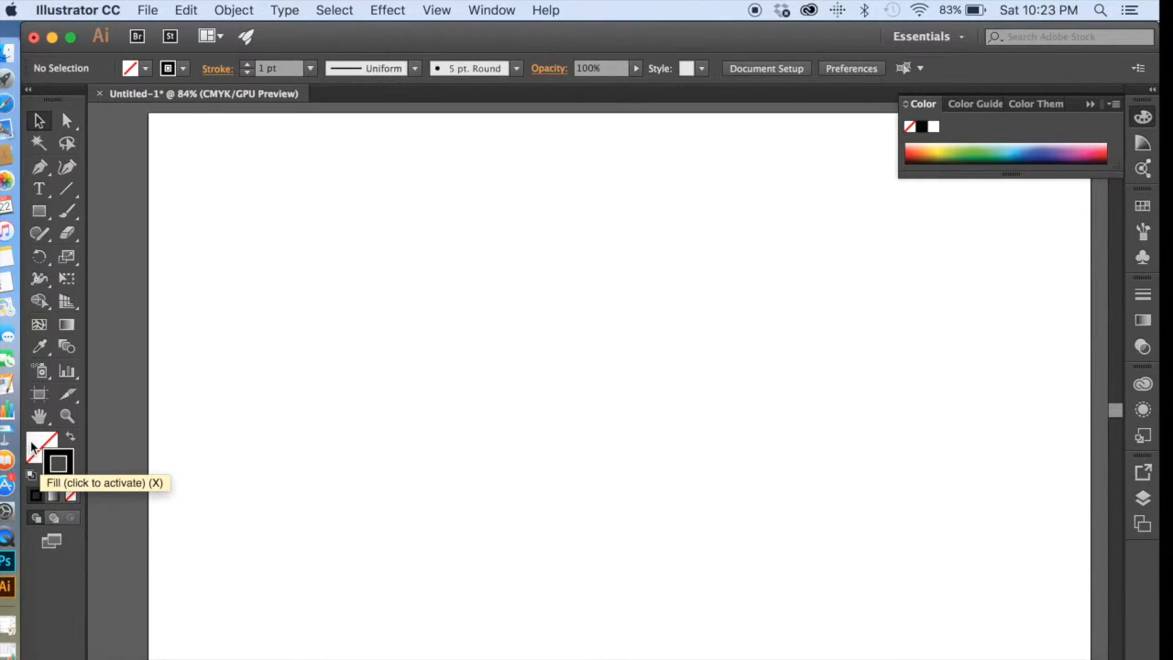
left_click(32, 446)
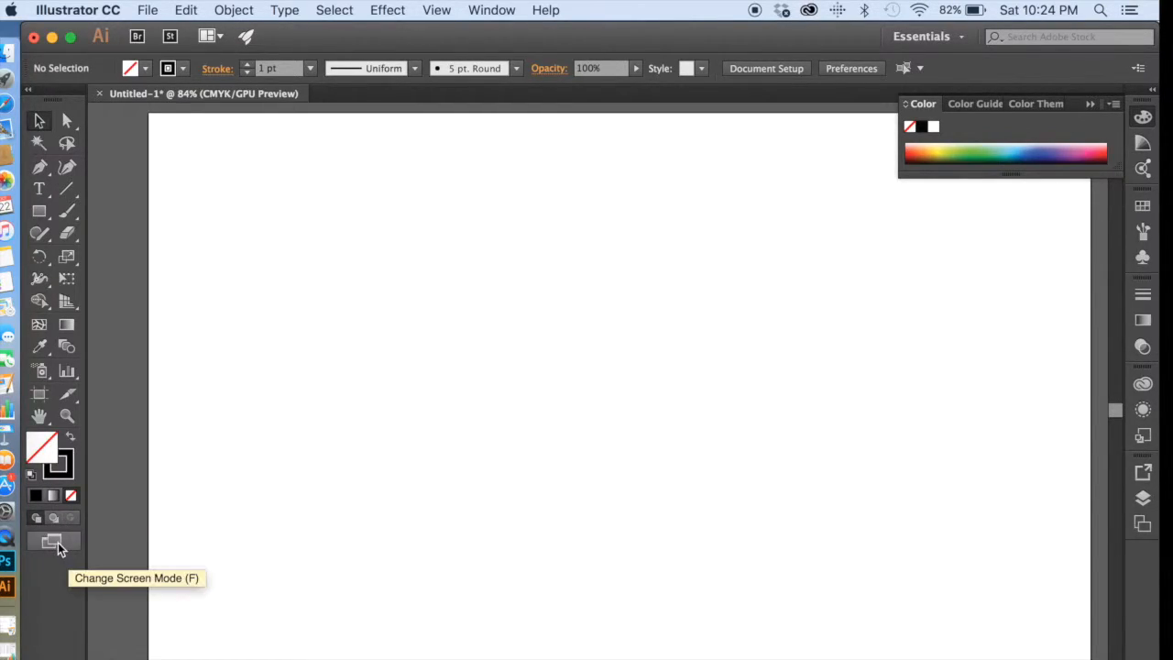
Check the available screen modes, keep Normal Screen Mode, and collapse the Color panel.
left_click(54, 540)
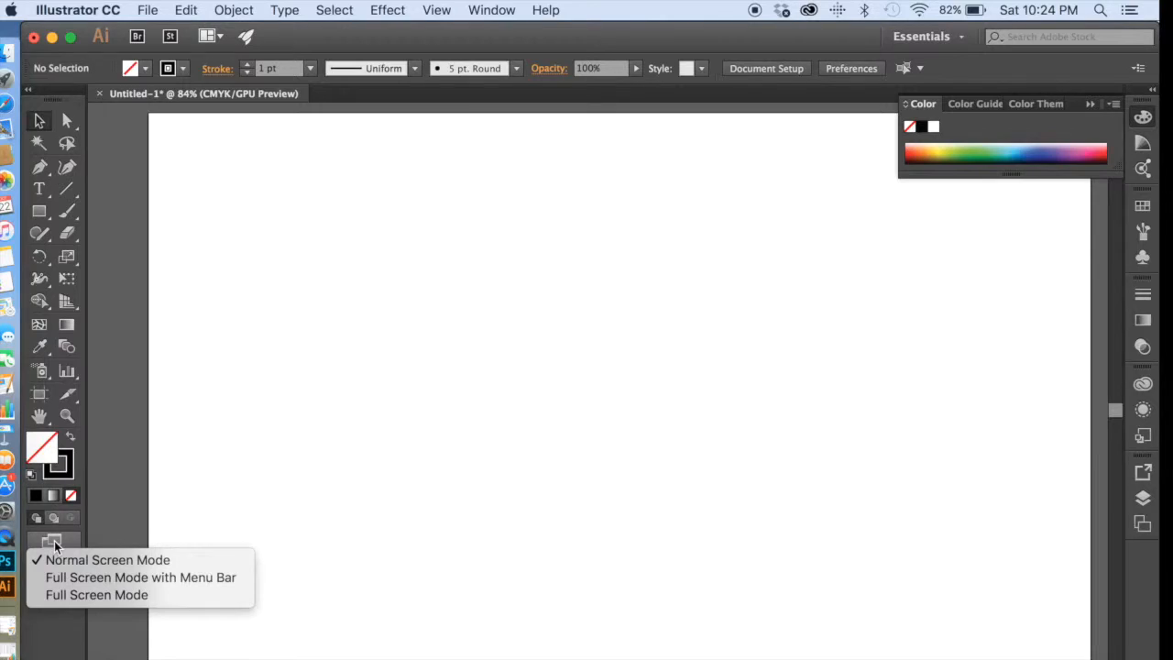
left_click(53, 557)
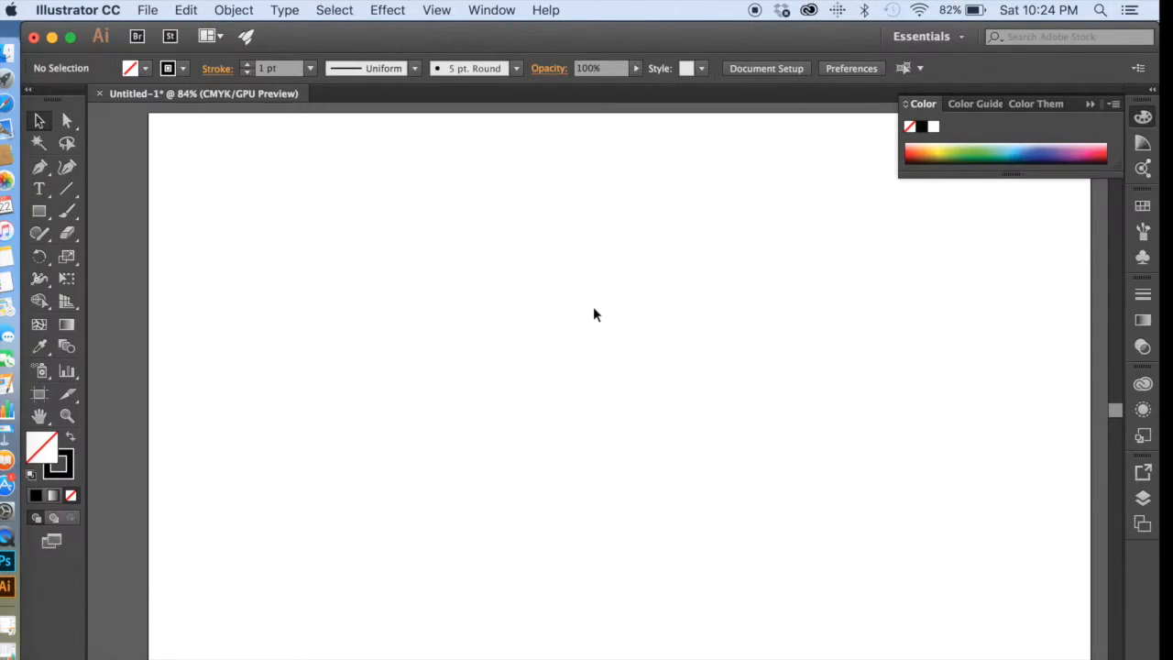
left_click(920, 102)
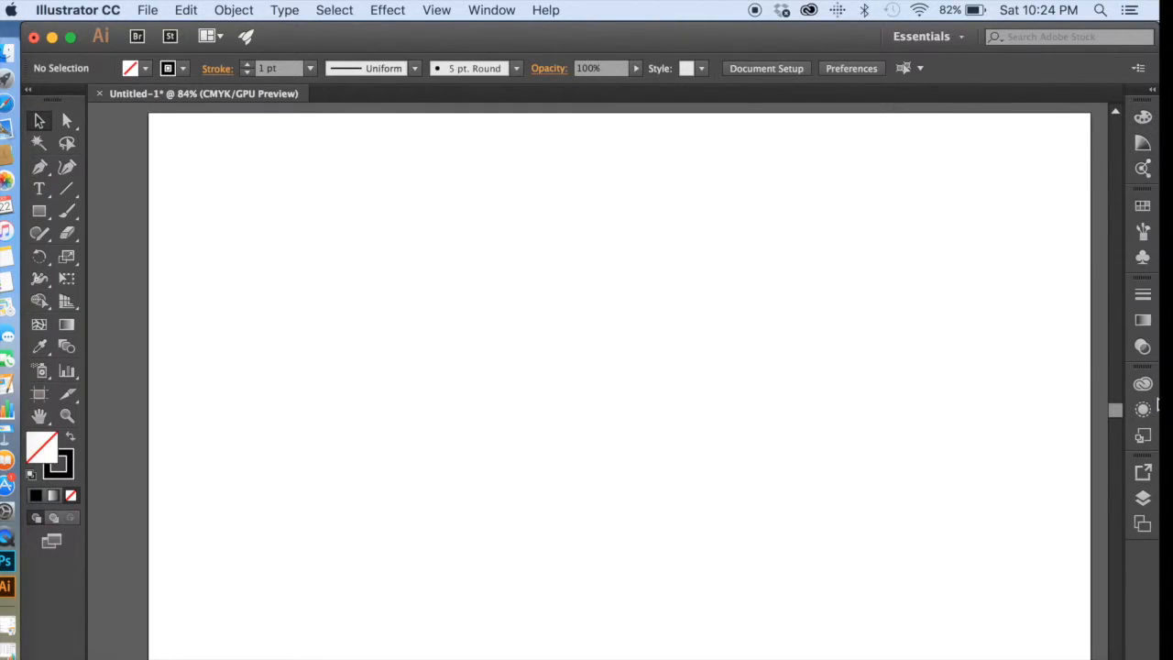
Look through the Color, Color Guide and Color Themes panels, and collapse the panel group.
left_click(1142, 116)
left_click(975, 101)
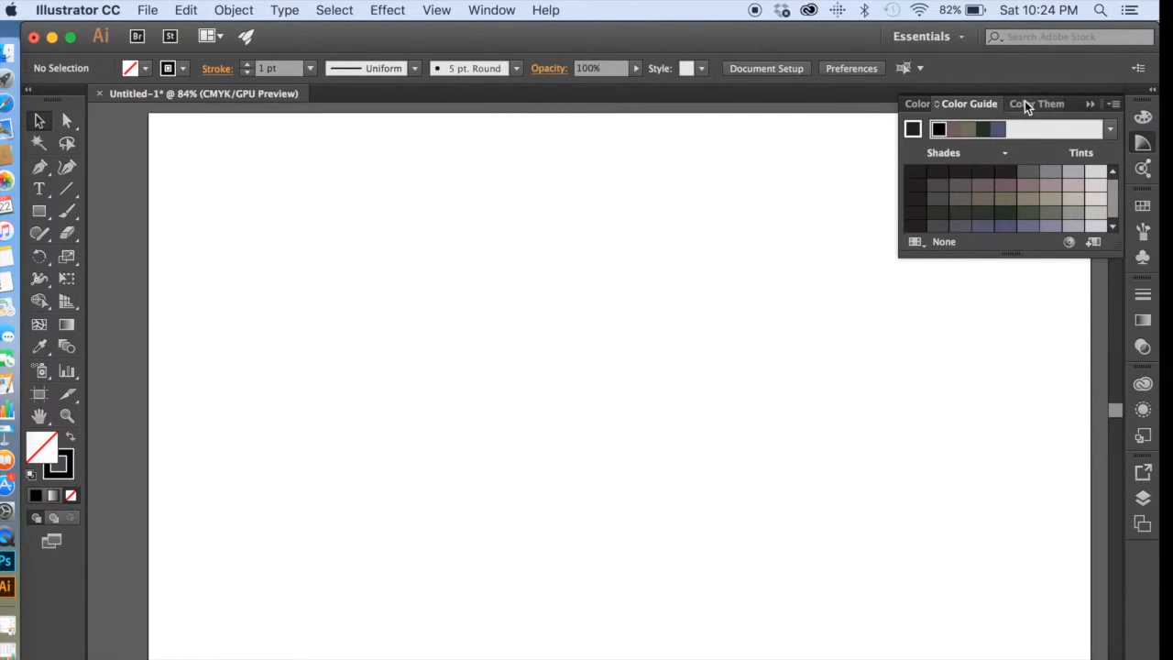
left_click(1024, 103)
left_click(972, 104)
left_click(919, 104)
left_click(919, 103)
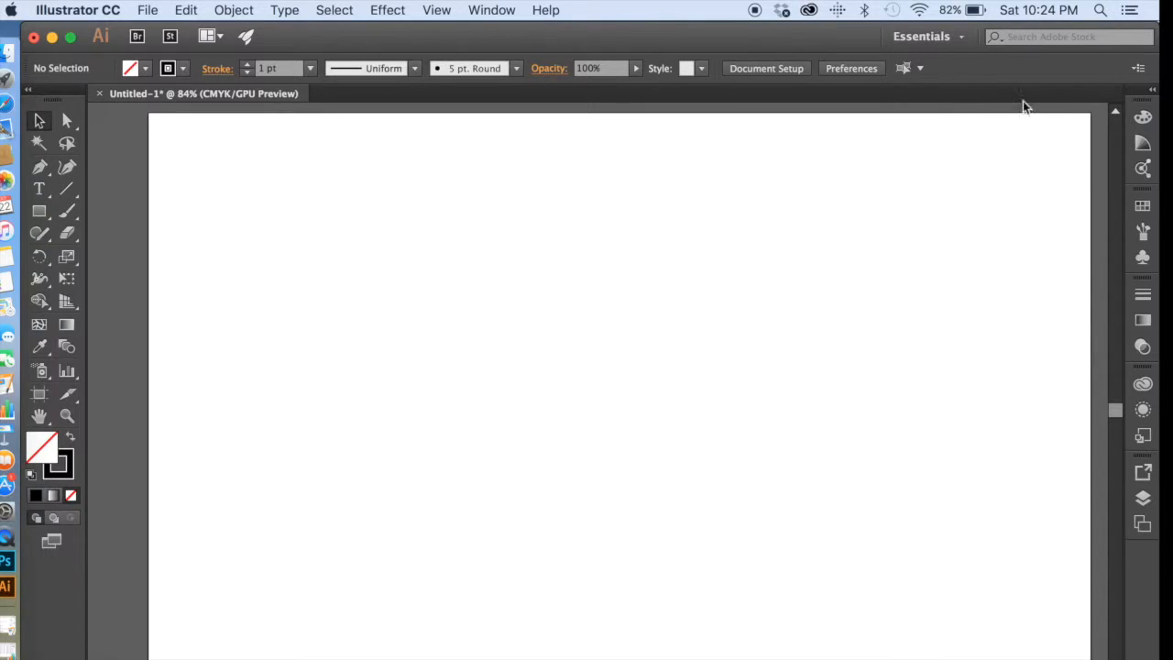
left_click(1143, 116)
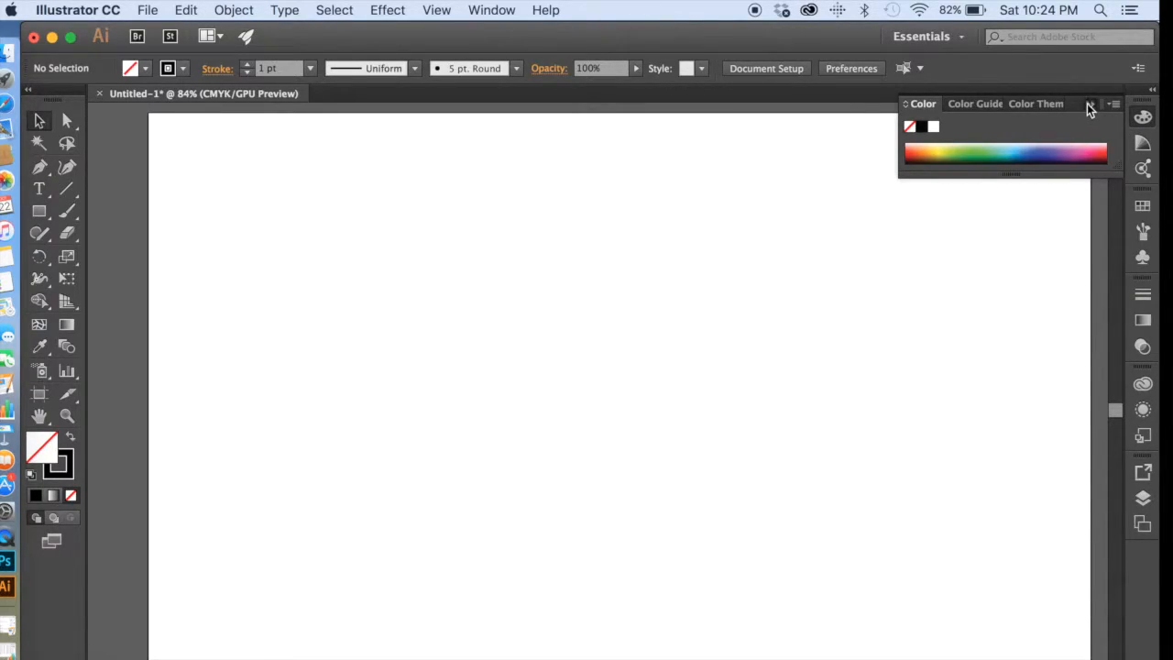
left_click(1088, 104)
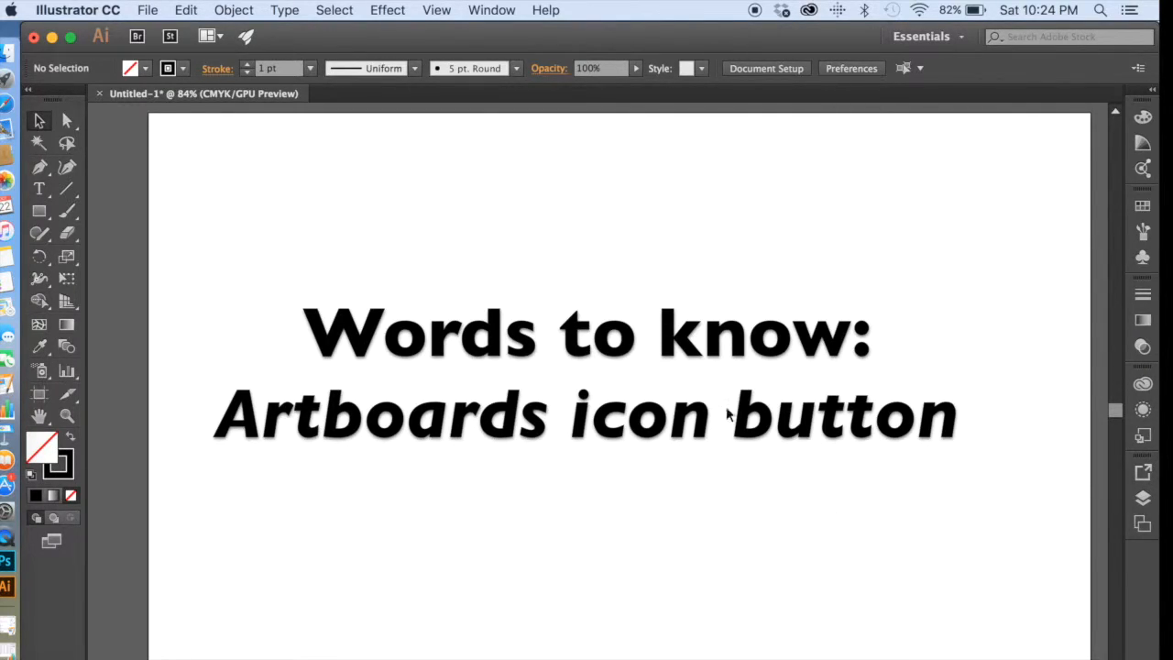
Open the Artboards panel to view the document's artboard list.
left_click(1142, 523)
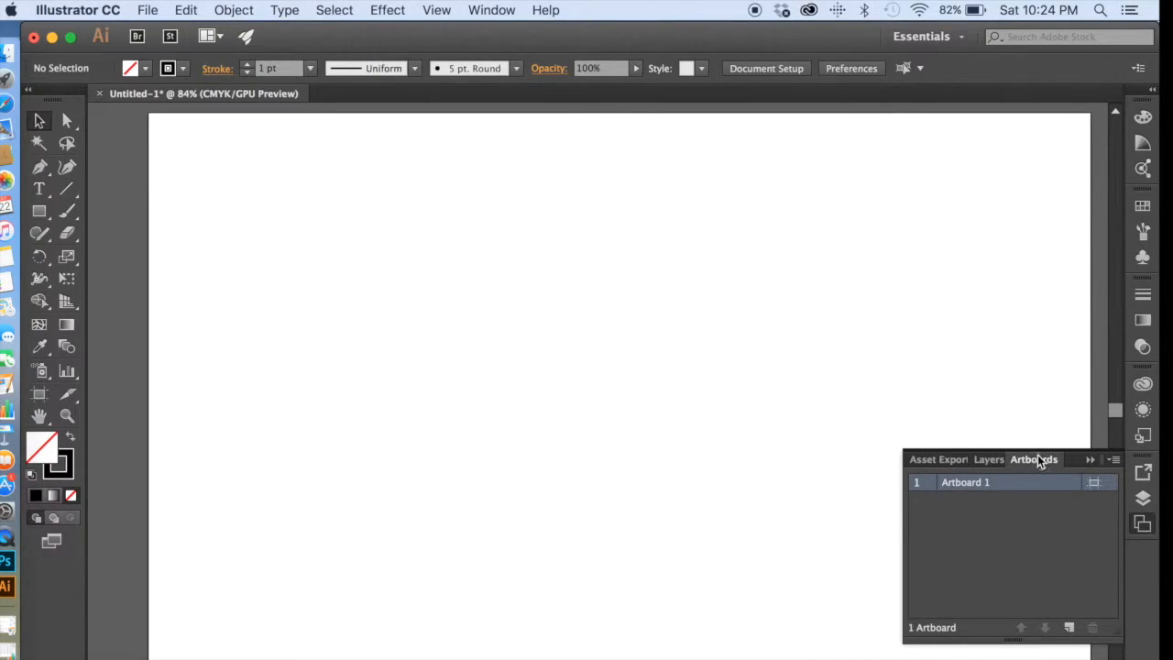
View the Layers panel and the Asset Export panel.
left_click(987, 460)
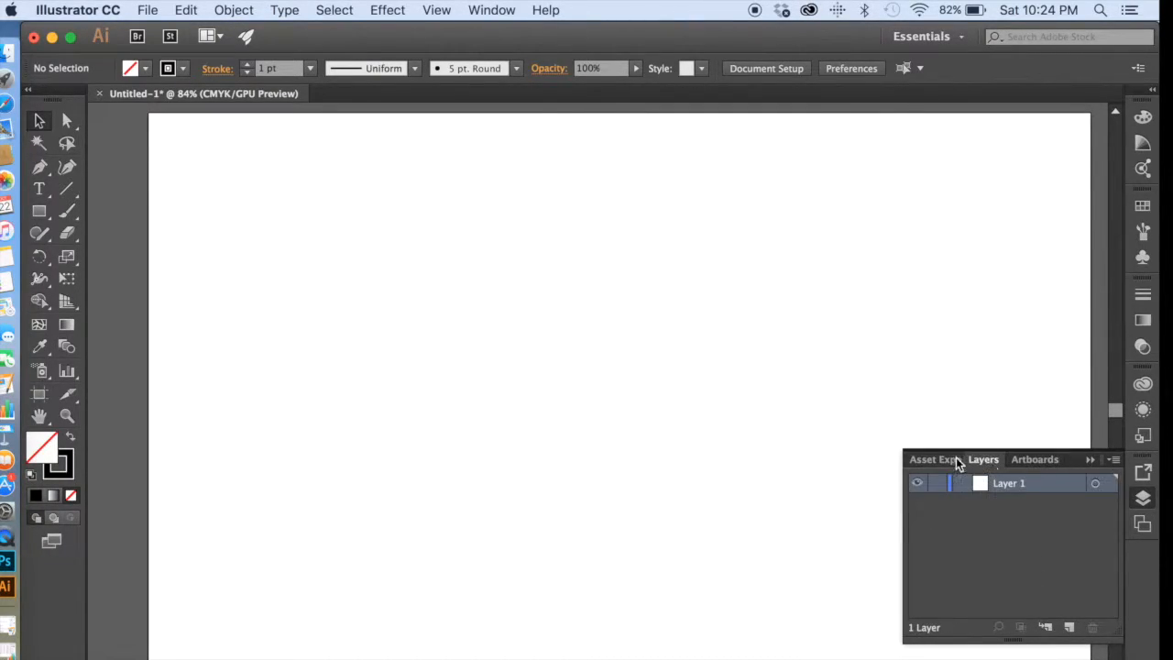
left_click(951, 458)
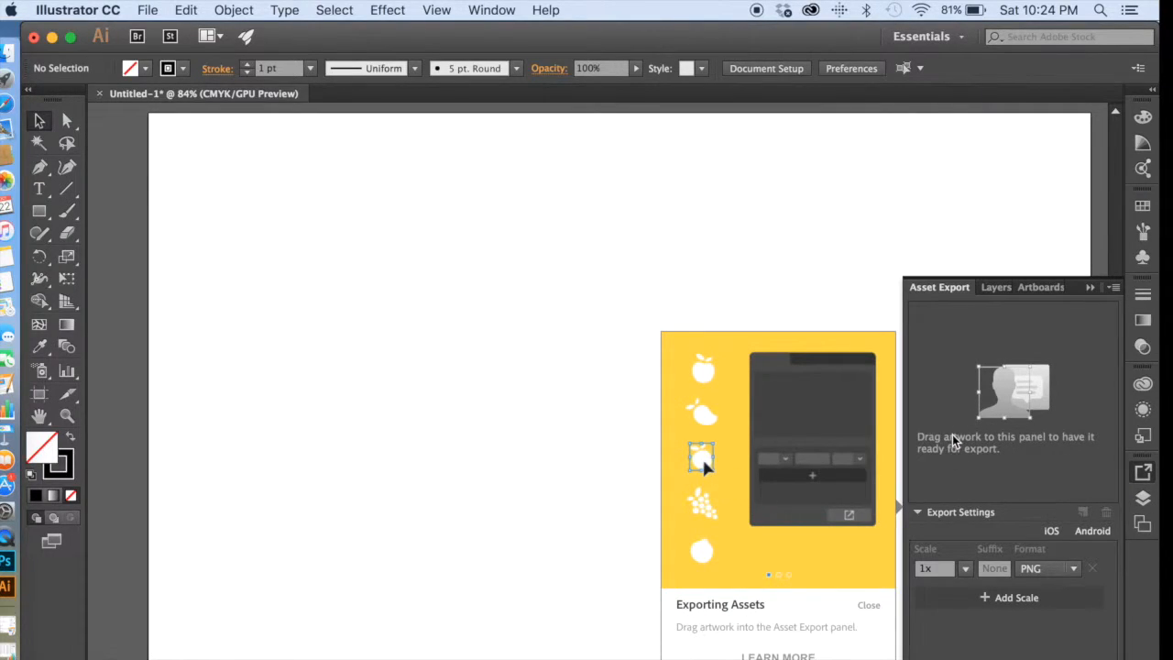
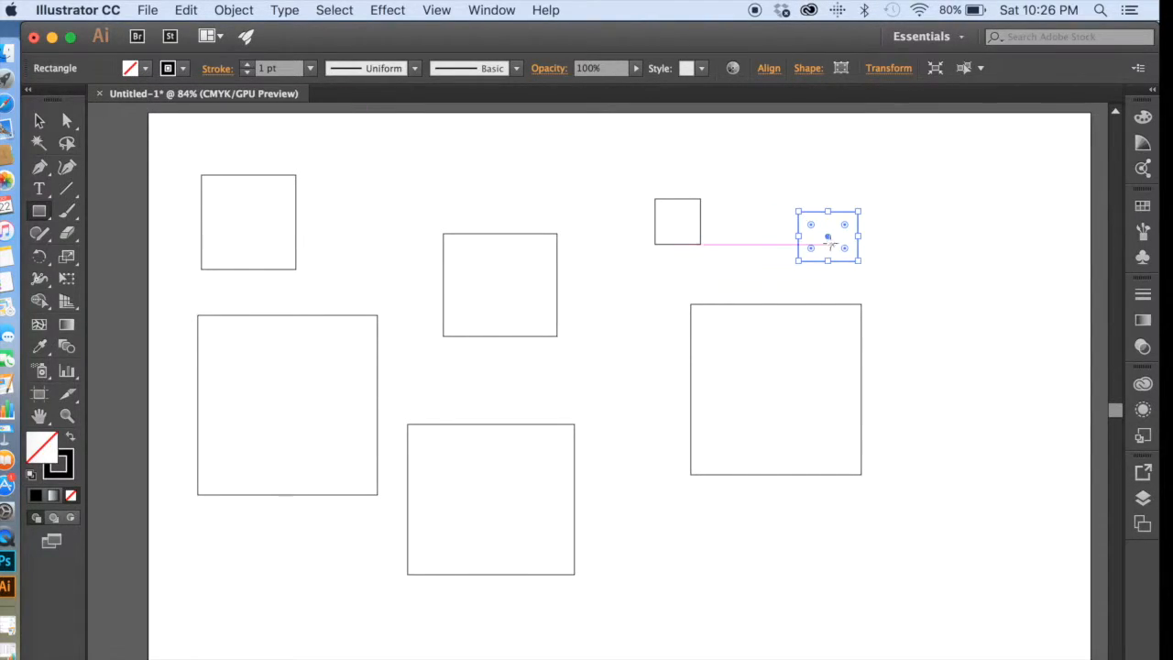
Fill the selected small rectangle near the artboard's upper right with CMYK Cyan.
left_click(147, 68)
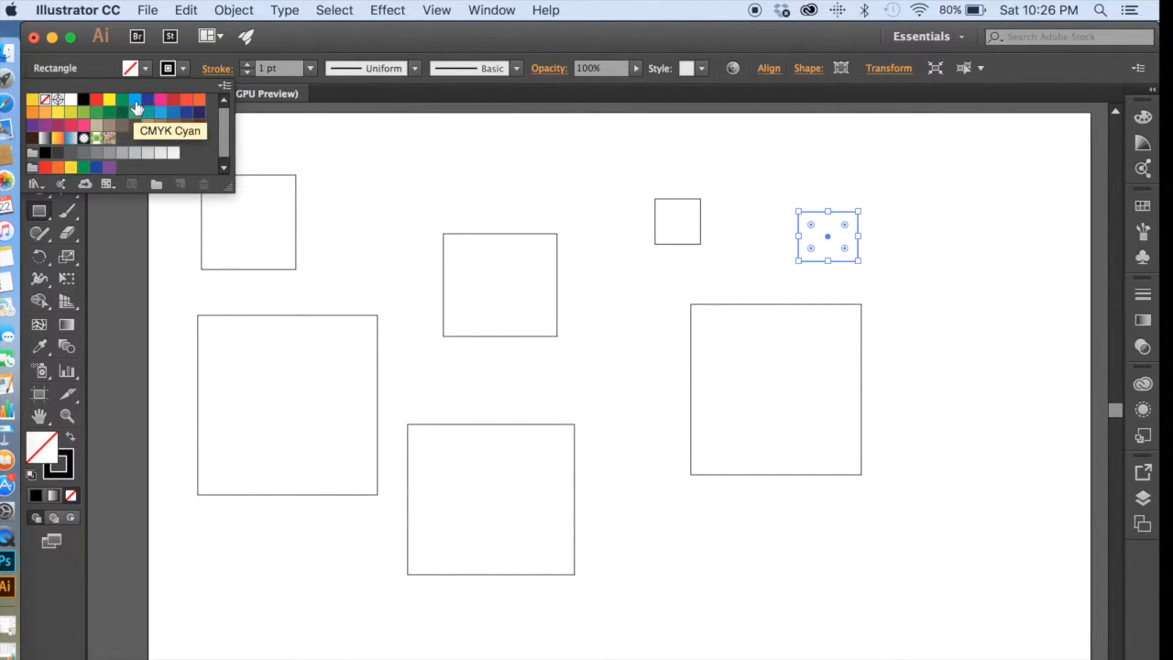
left_click(135, 108)
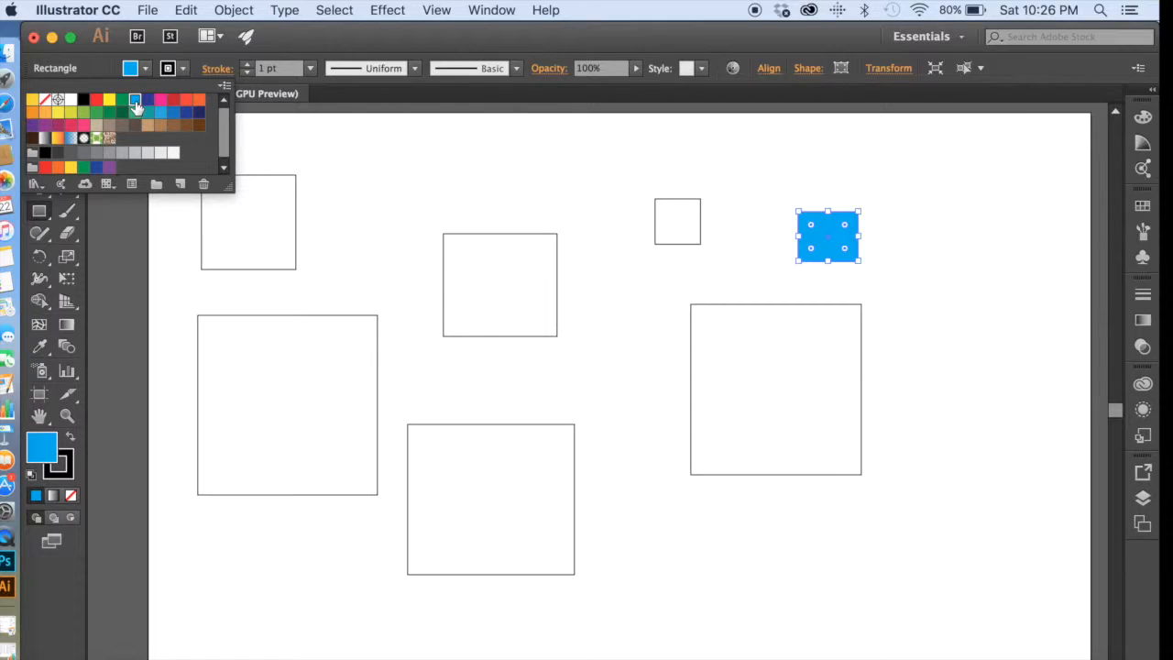
left_click(134, 71)
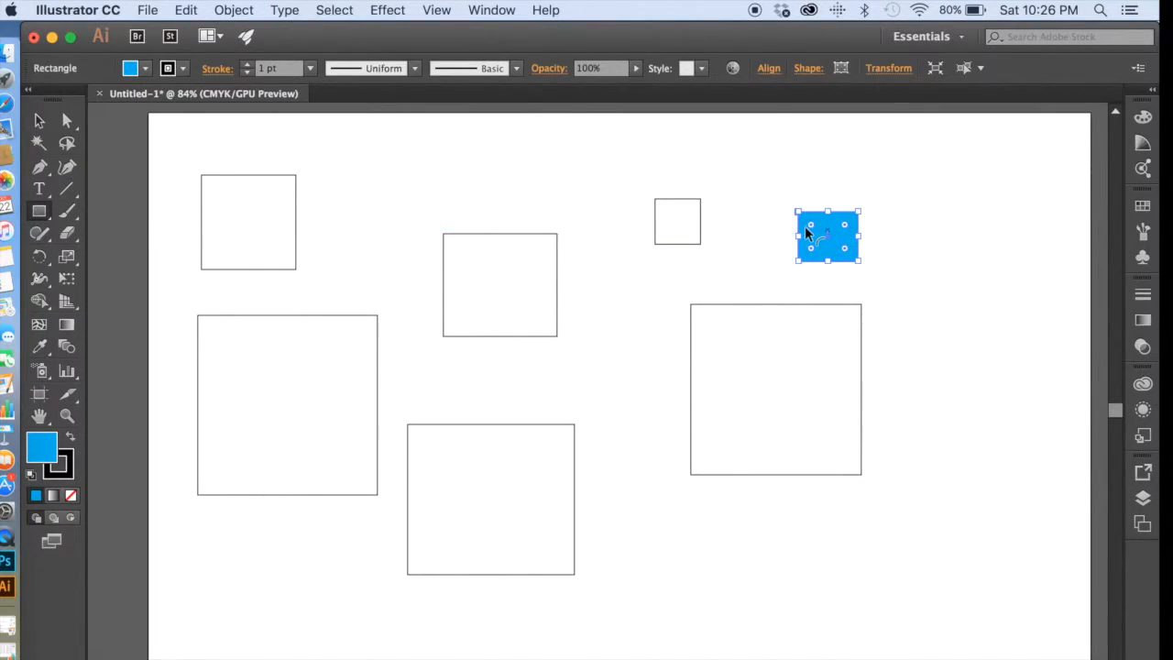
Select all the rectangles on the artboard, fill them with CMYK Cyan, and deselect them.
left_click(38, 122)
left_click_drag(176, 147, 911, 656)
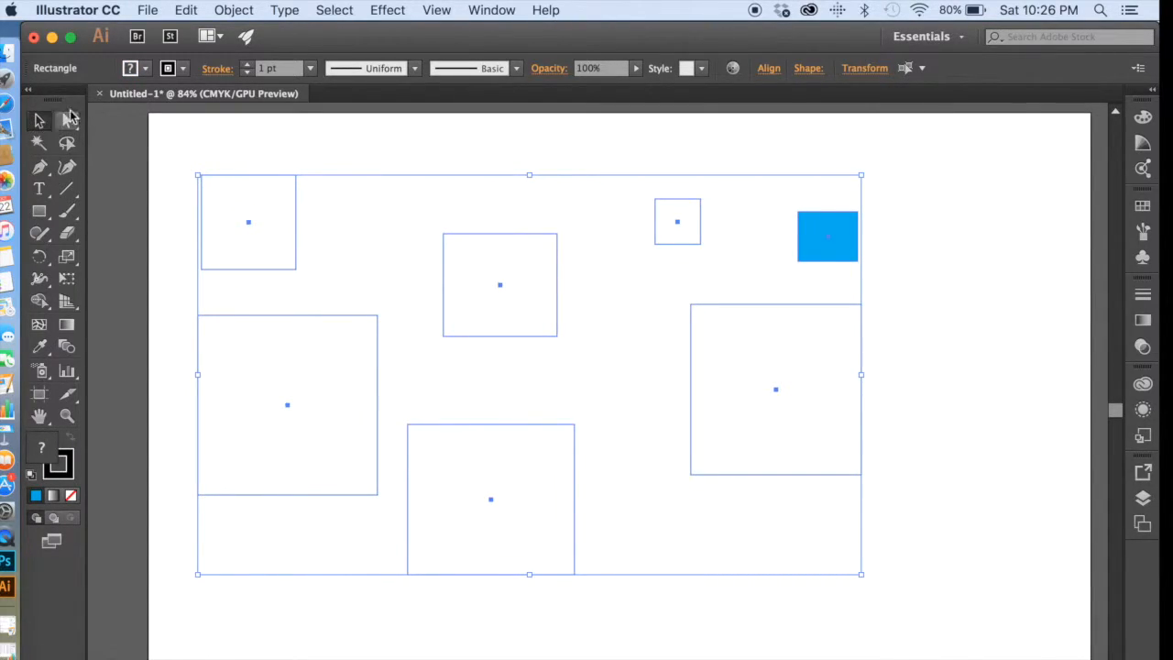
left_click(133, 78)
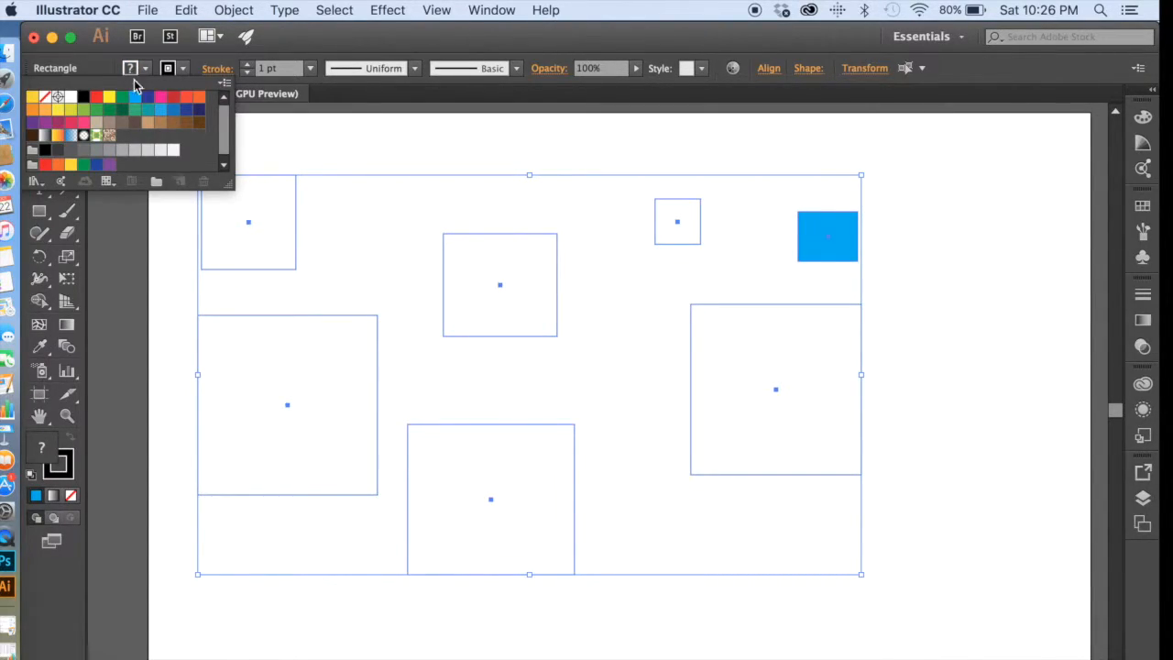
left_click(135, 98)
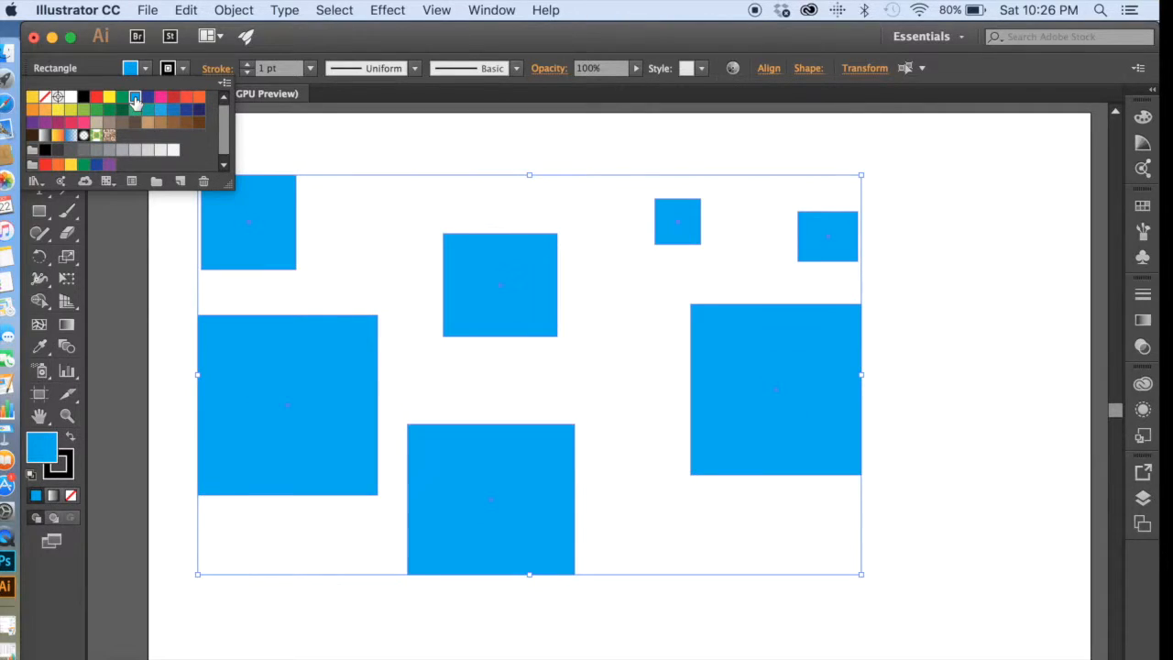
left_click(372, 134)
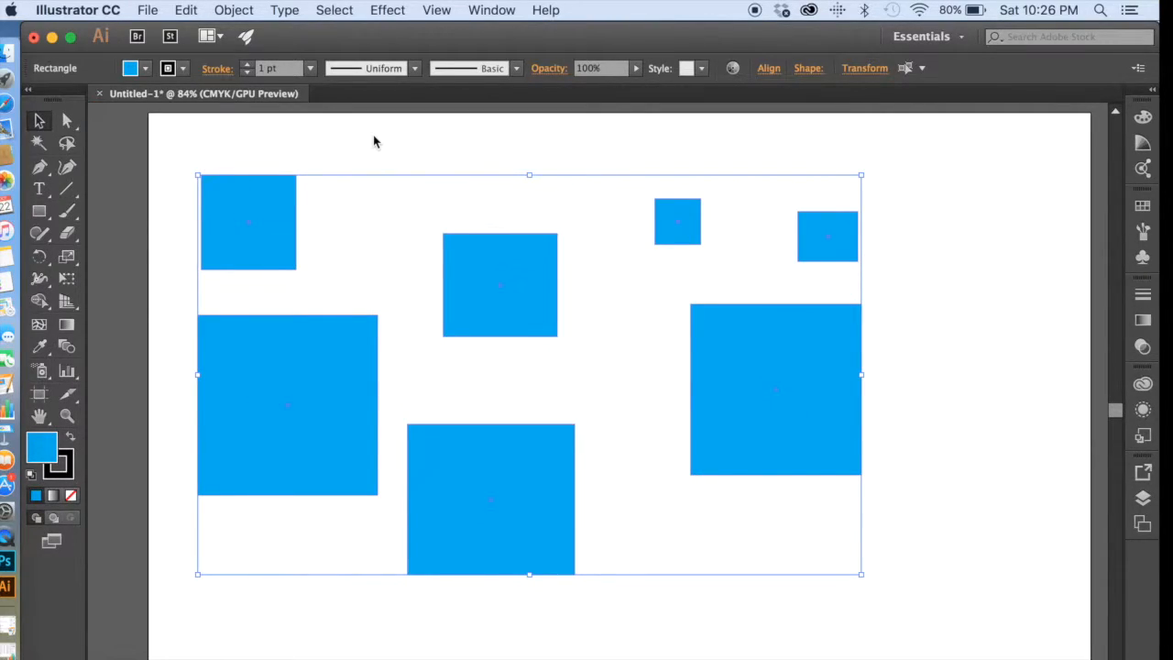
left_click(373, 135)
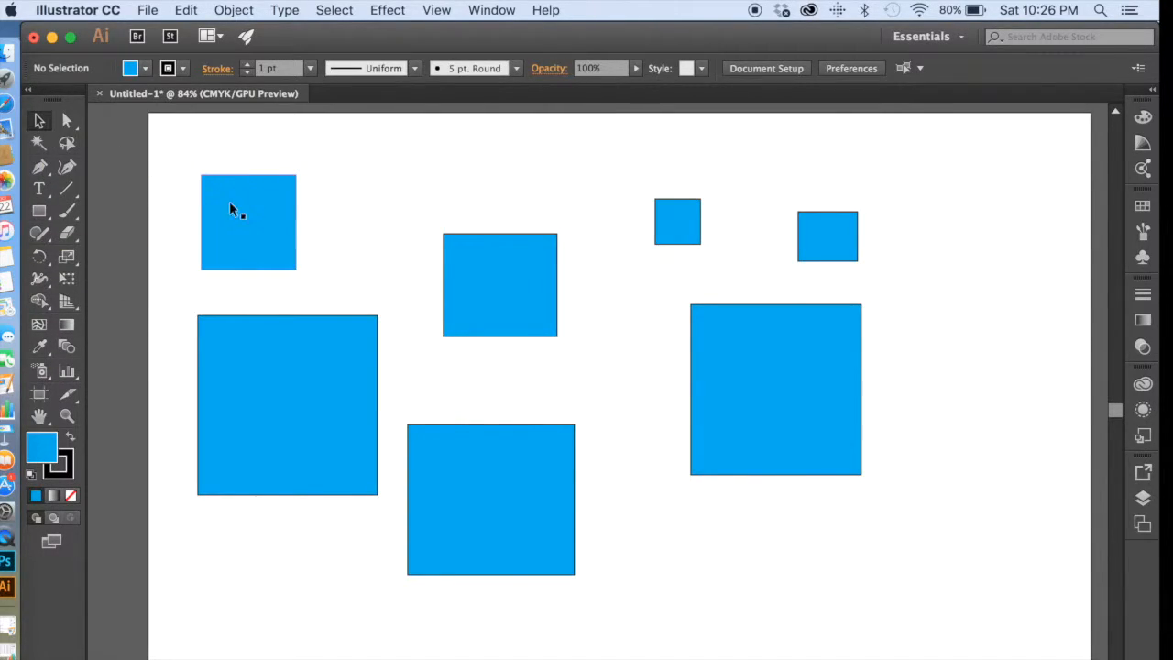
Round the corners of the upper-left square, its top-left corner most, and fully round the corners of the upper middle rectangle.
left_click(244, 224)
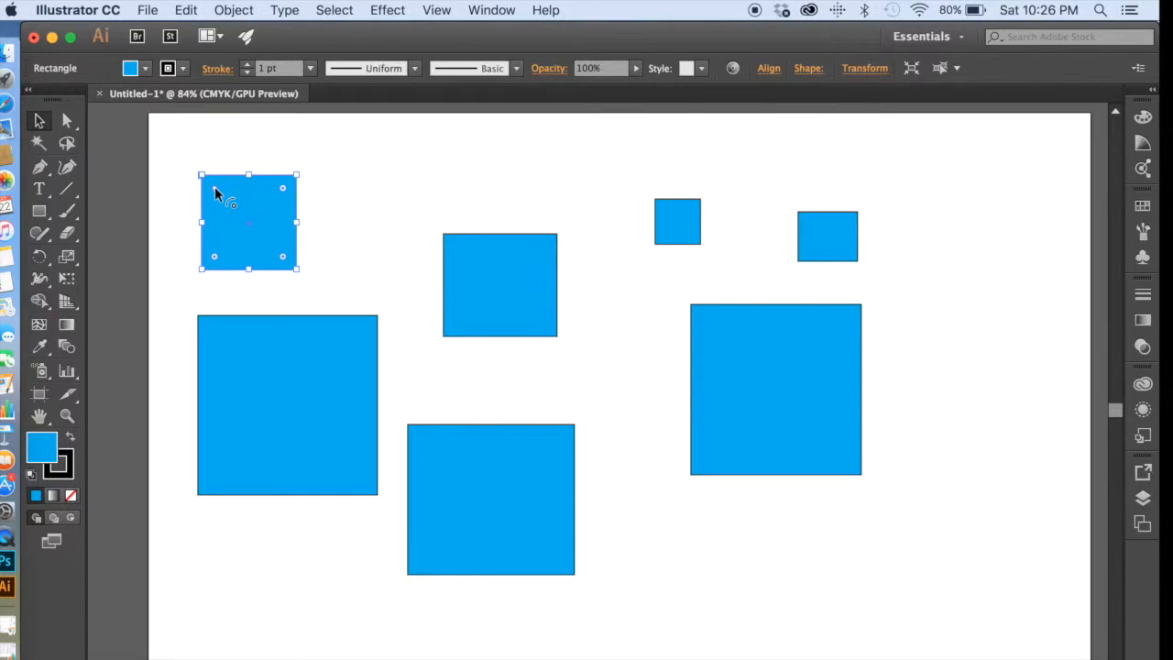
left_click_drag(214, 186, 284, 245)
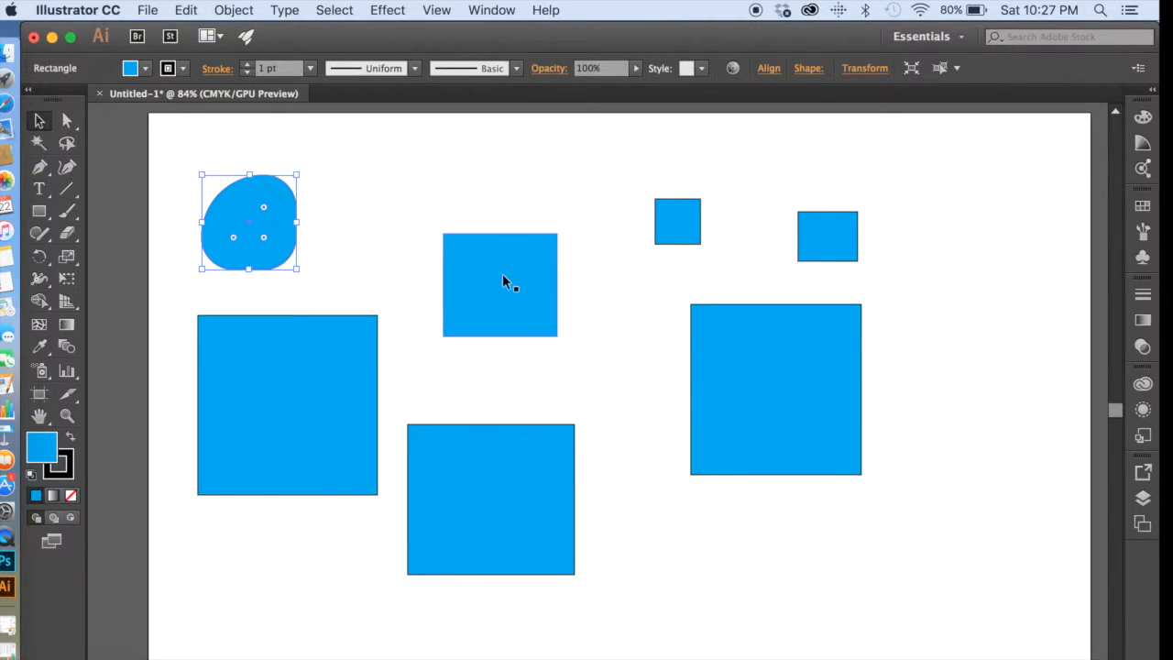
left_click(478, 261)
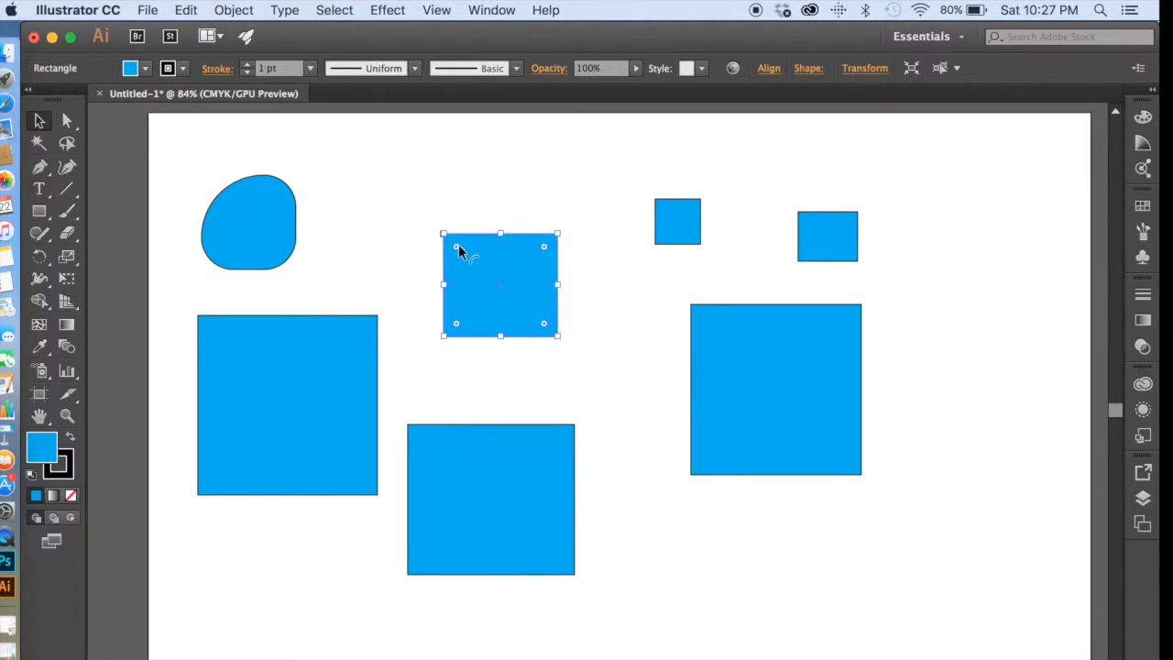
left_click_drag(454, 248, 497, 288)
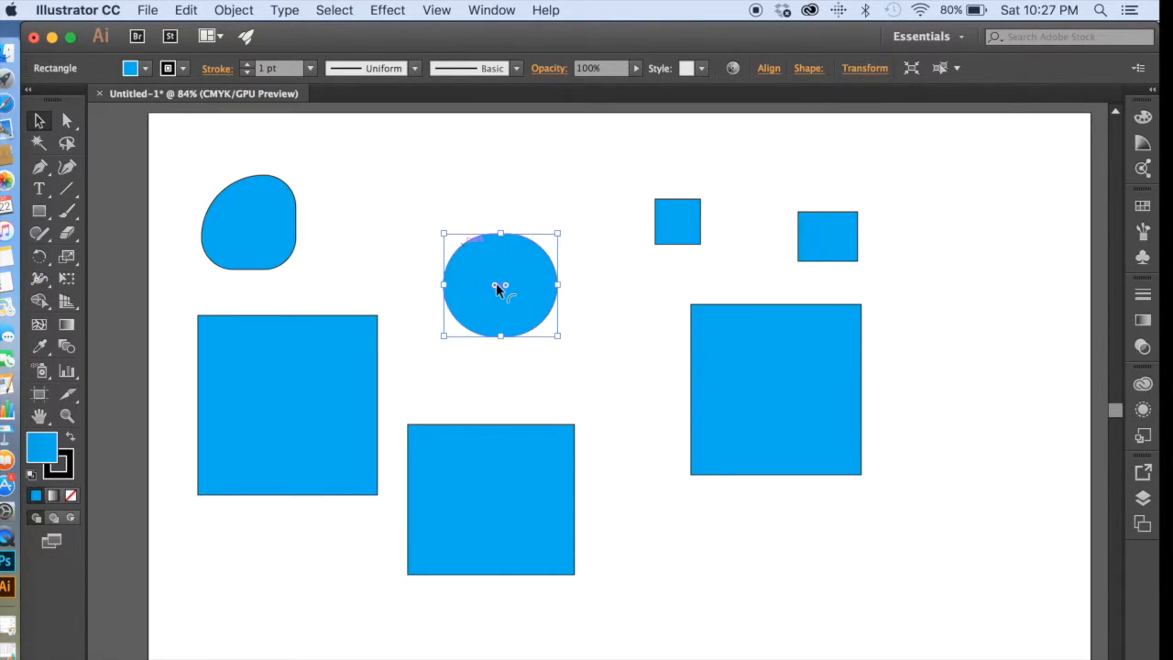
Round the large left square's top-left corner by about 0.62 in and all corners of the lower middle rectangle by about 1.24 in.
left_click(279, 426)
left_click_drag(210, 327, 243, 349)
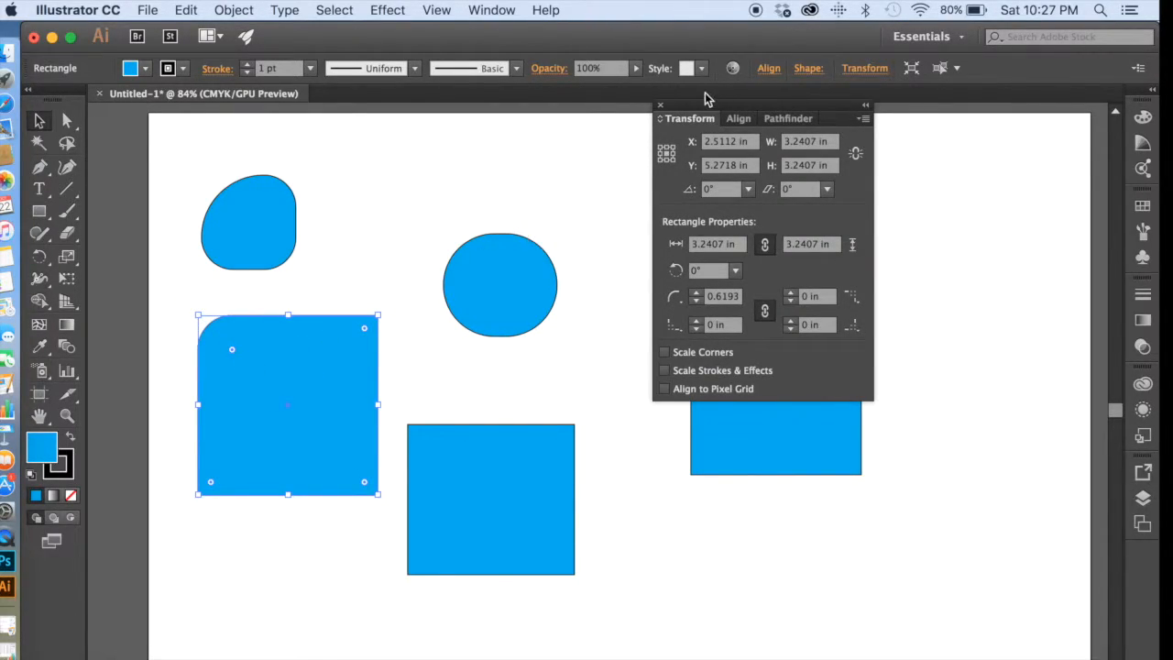
left_click(660, 105)
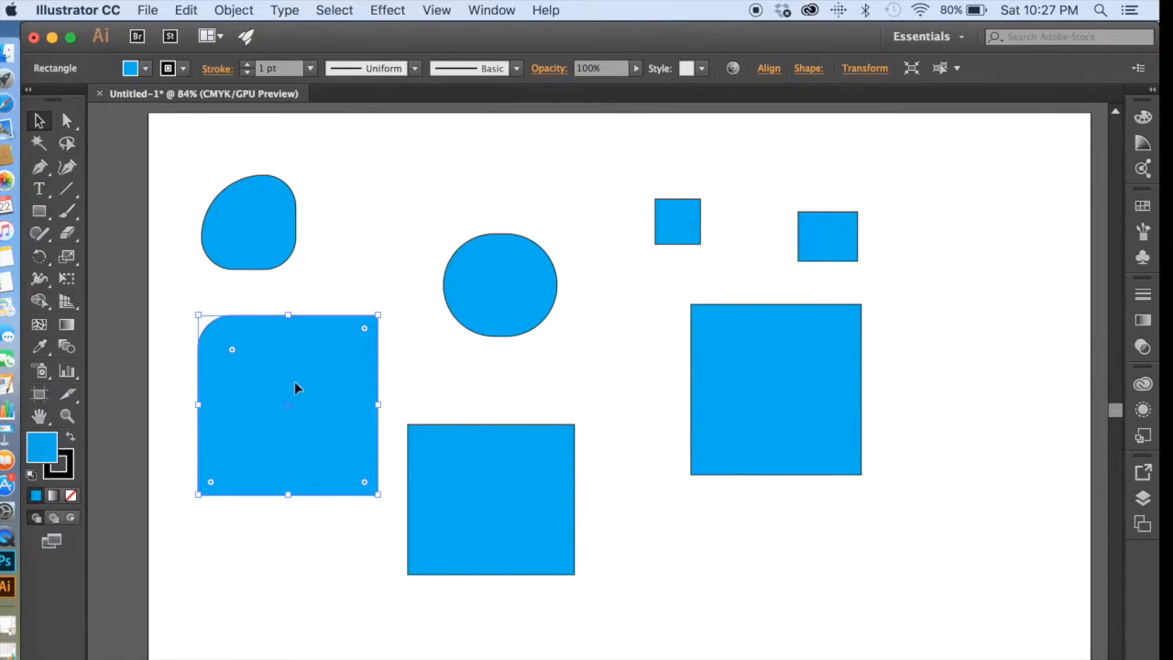
left_click(464, 495)
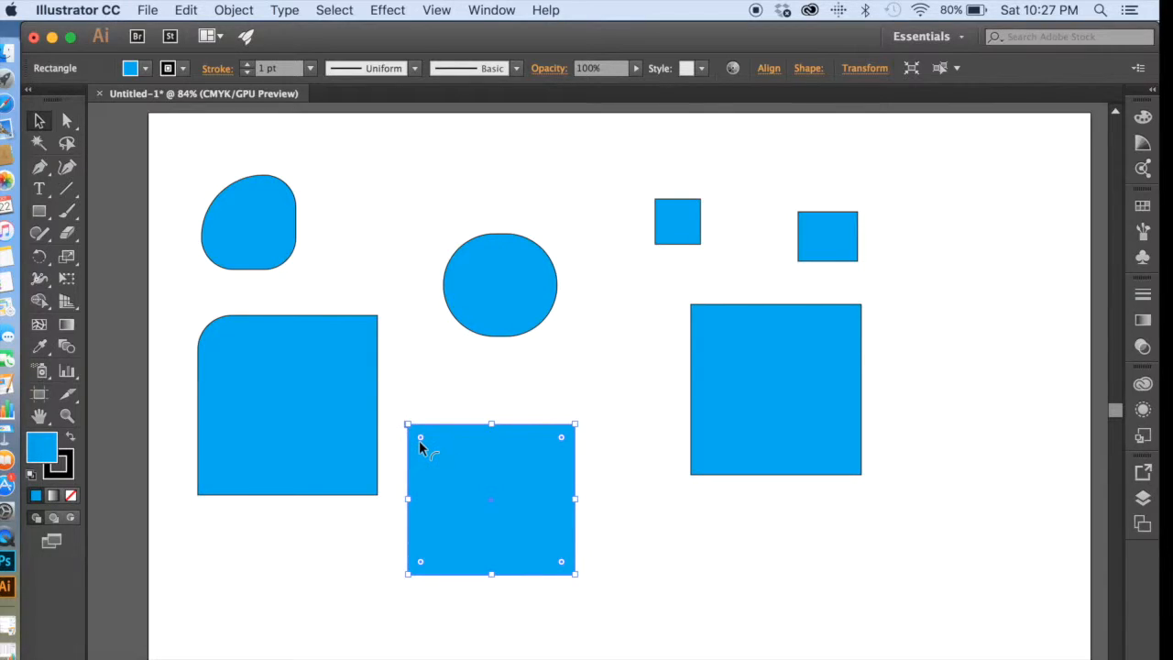
left_click_drag(420, 439, 482, 492)
Open the large right square's Transform properties, move them clear of the artwork, and round its top-left corner by about 0.78 in.
left_click(777, 353)
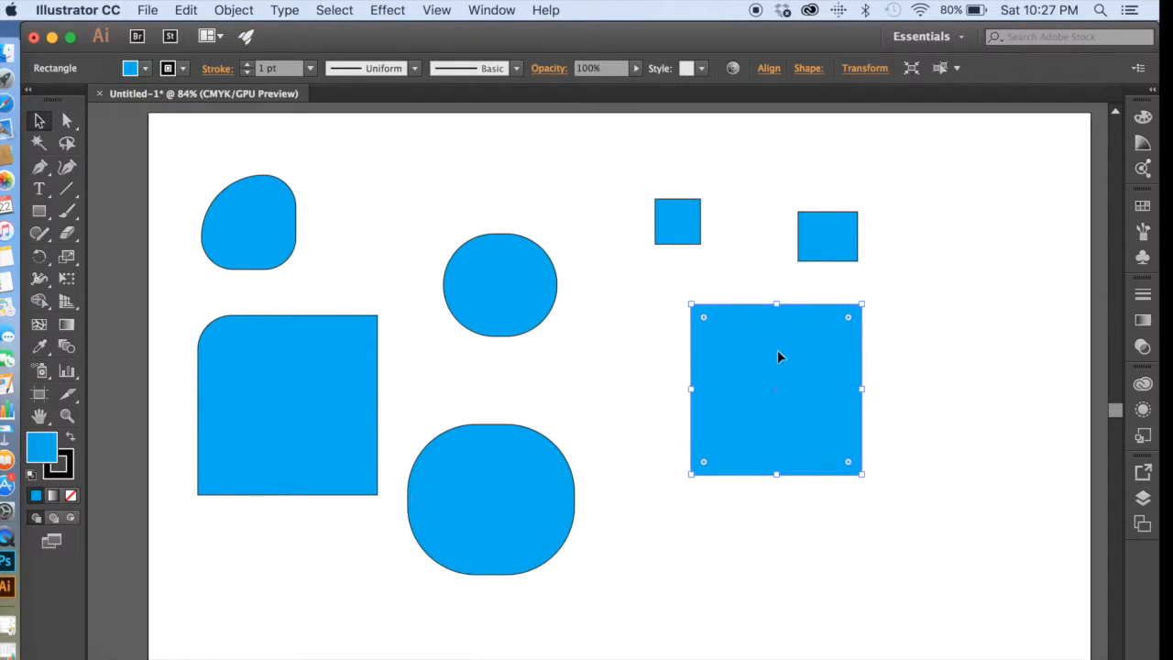
double_click(702, 318)
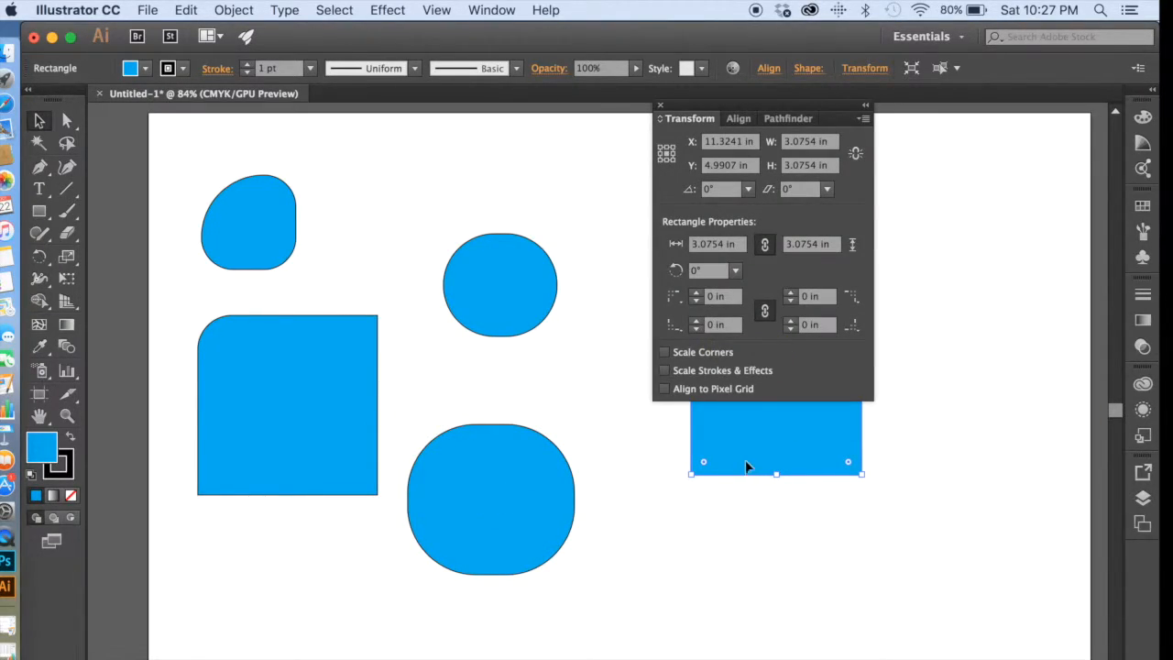
left_click_drag(685, 107, 972, 109)
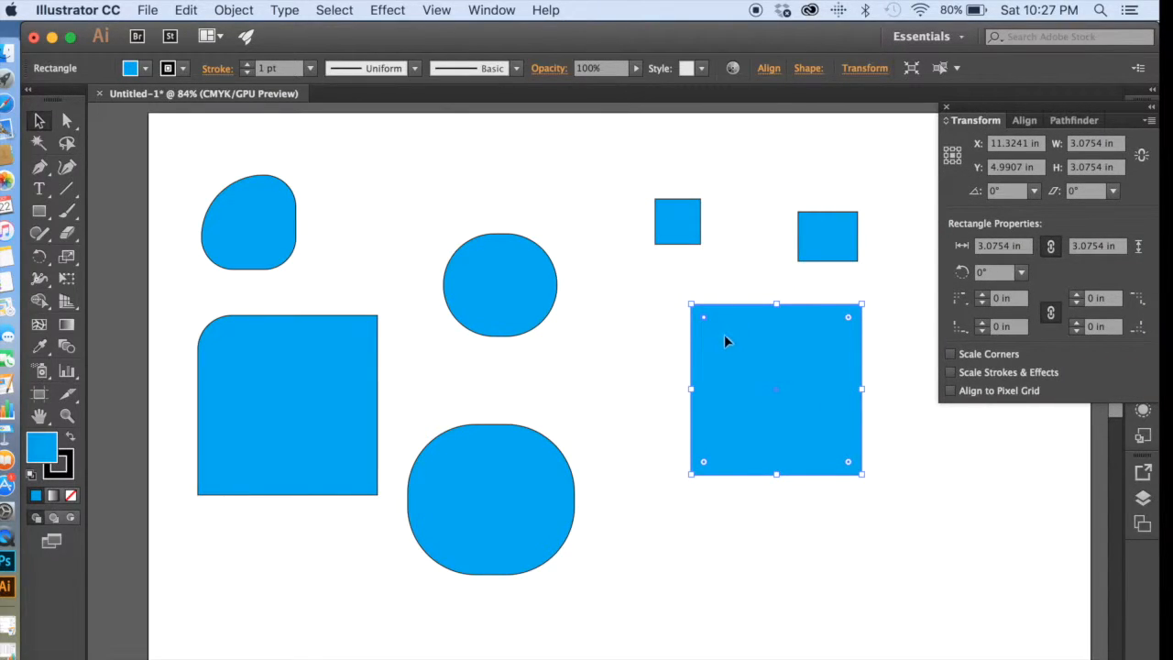
left_click_drag(701, 314, 740, 343)
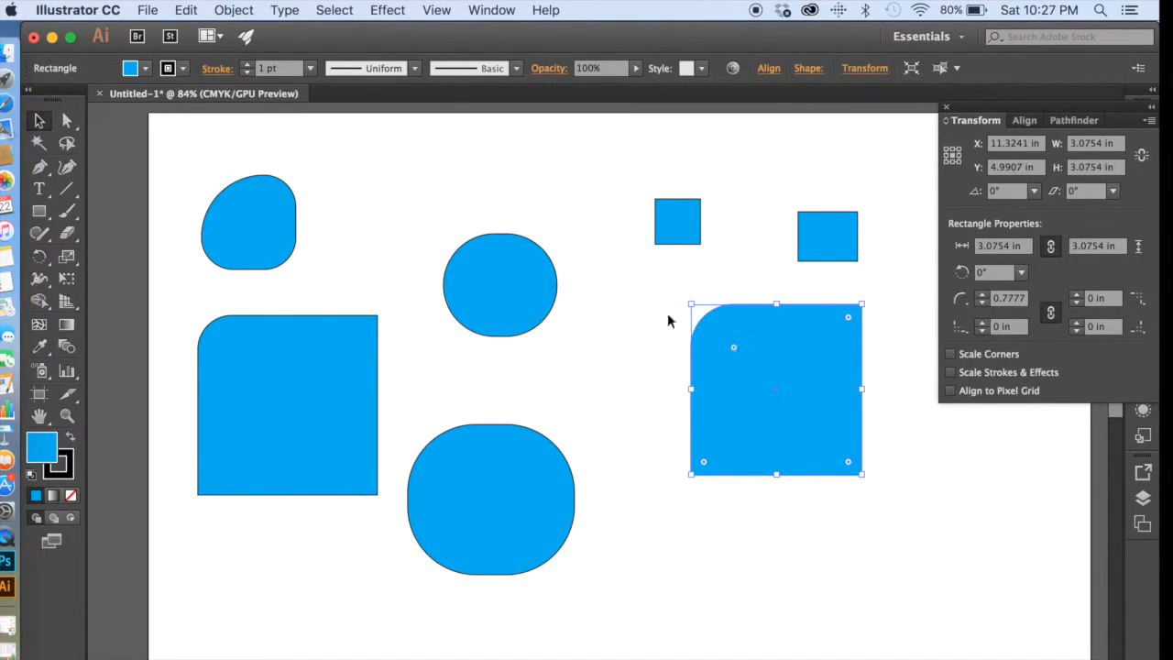
left_click(621, 392)
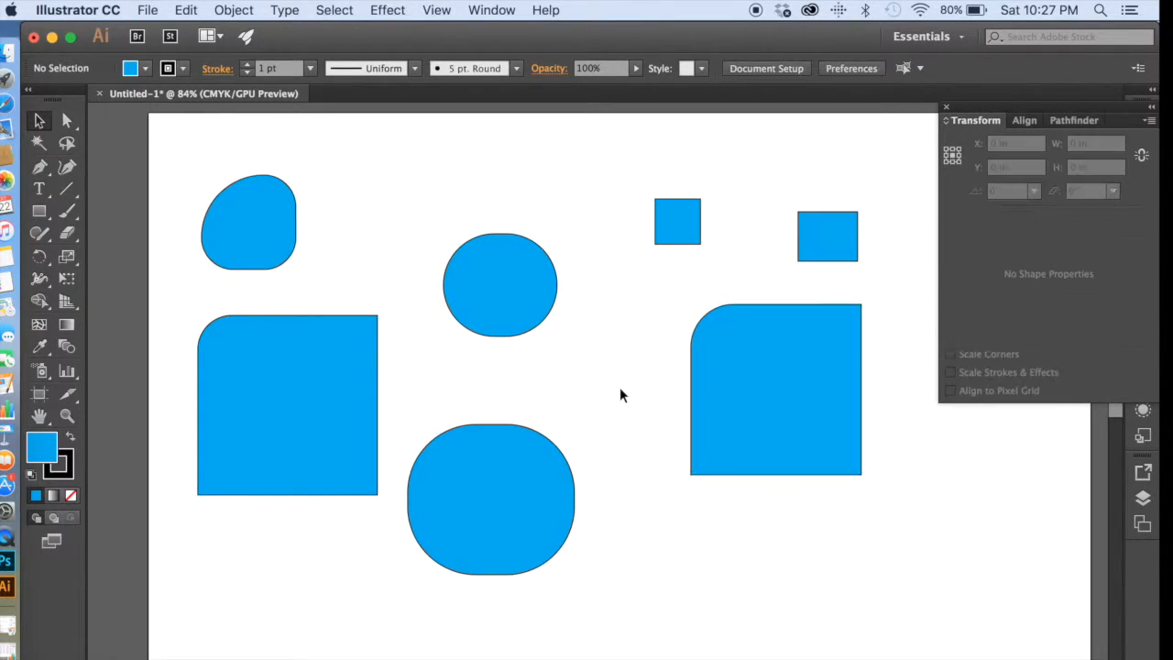
Rotate the large right square to about 334.5° and resize it smaller from its lower corner.
left_click(844, 318)
left_click_drag(862, 295, 895, 348)
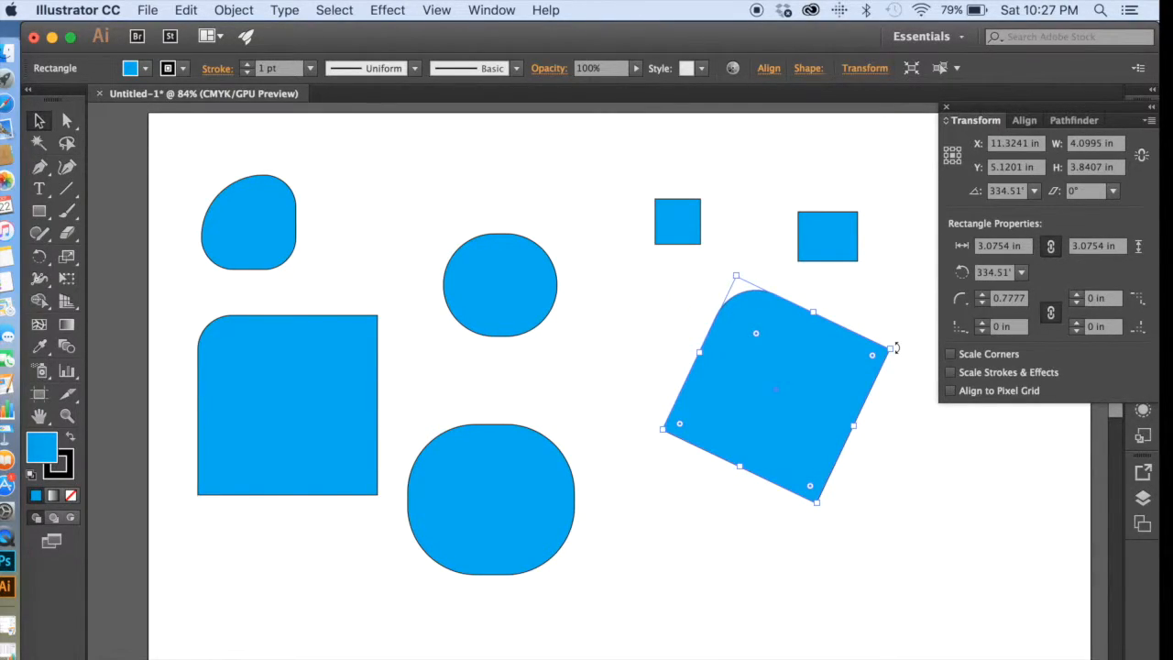
left_click_drag(819, 507, 819, 471)
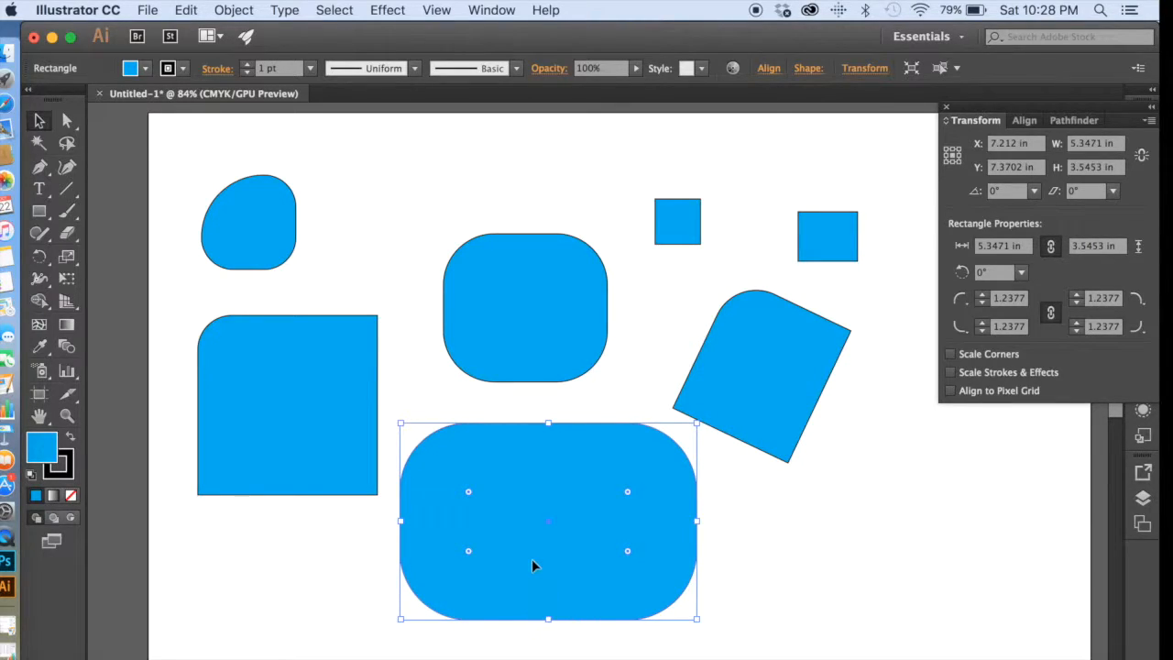
Delete all the blue shapes to leave the artboard empty.
key("Delete")
left_click(332, 467)
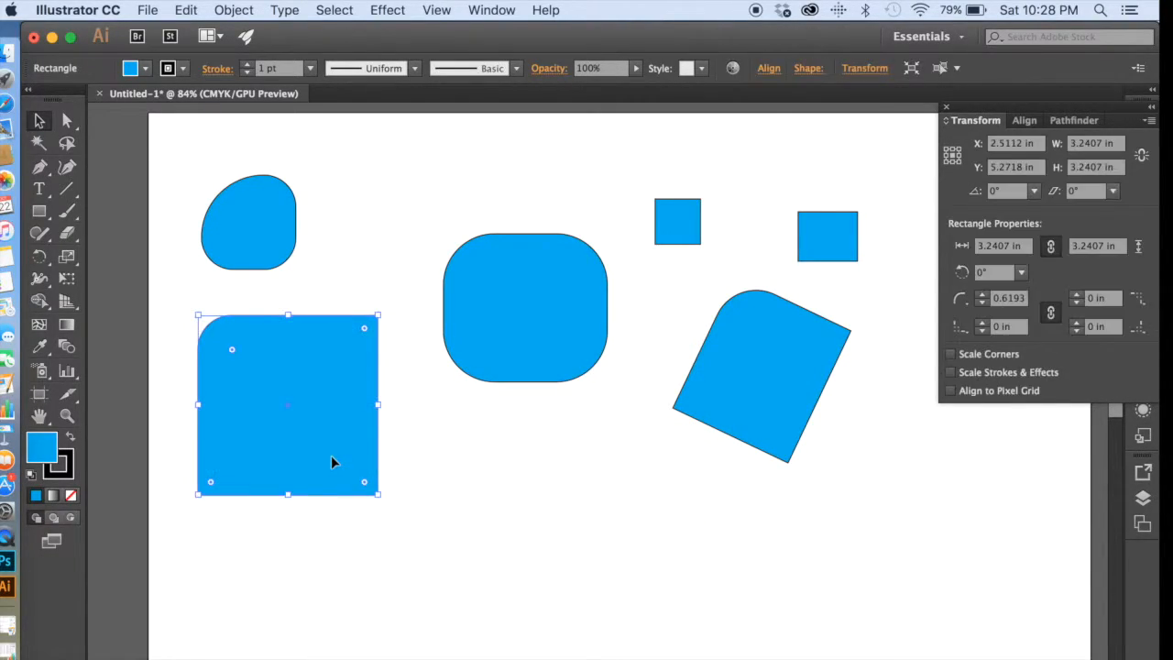
key("Delete")
left_click(515, 353)
key("Delete")
left_click(758, 364)
key("Delete")
left_click(822, 229)
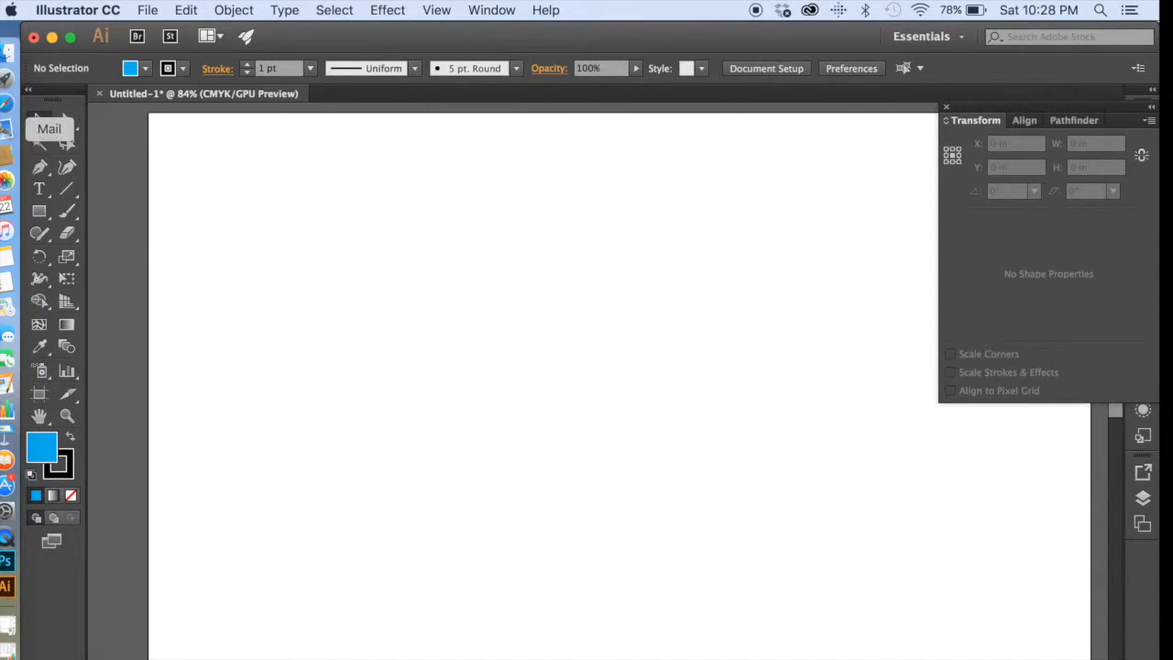
Draw an ellipse about 3.36 × 3.51 in, a circle about 3.62 in wide, and a third about 3.57 in overlapping the first.
left_click(40, 211)
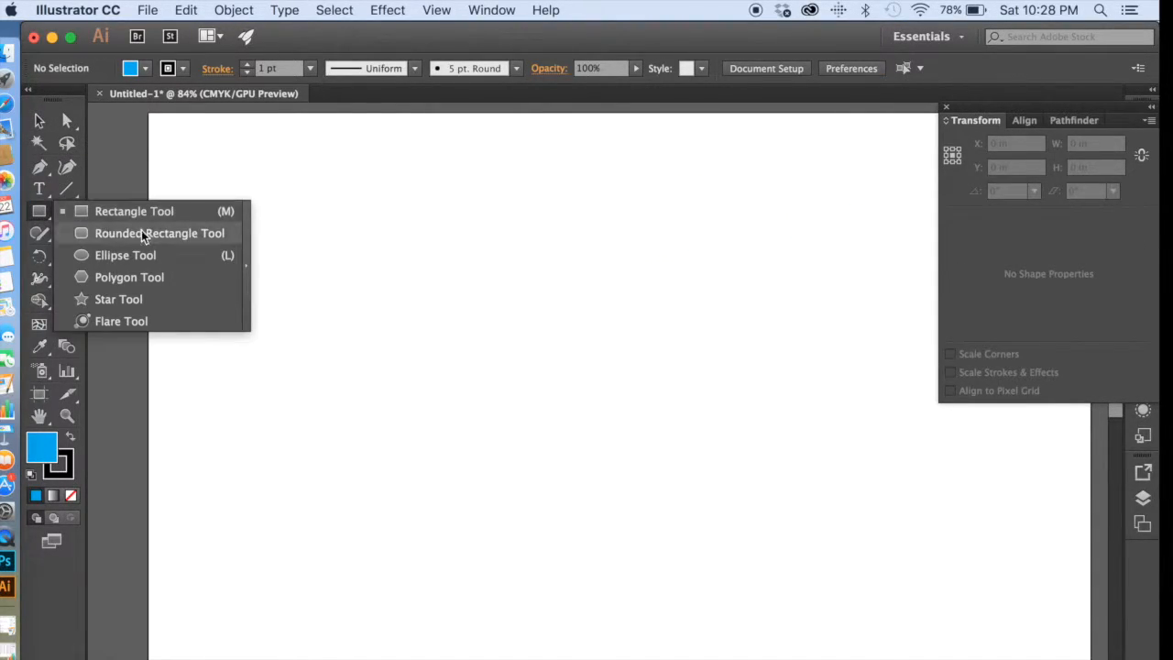
left_click(136, 257)
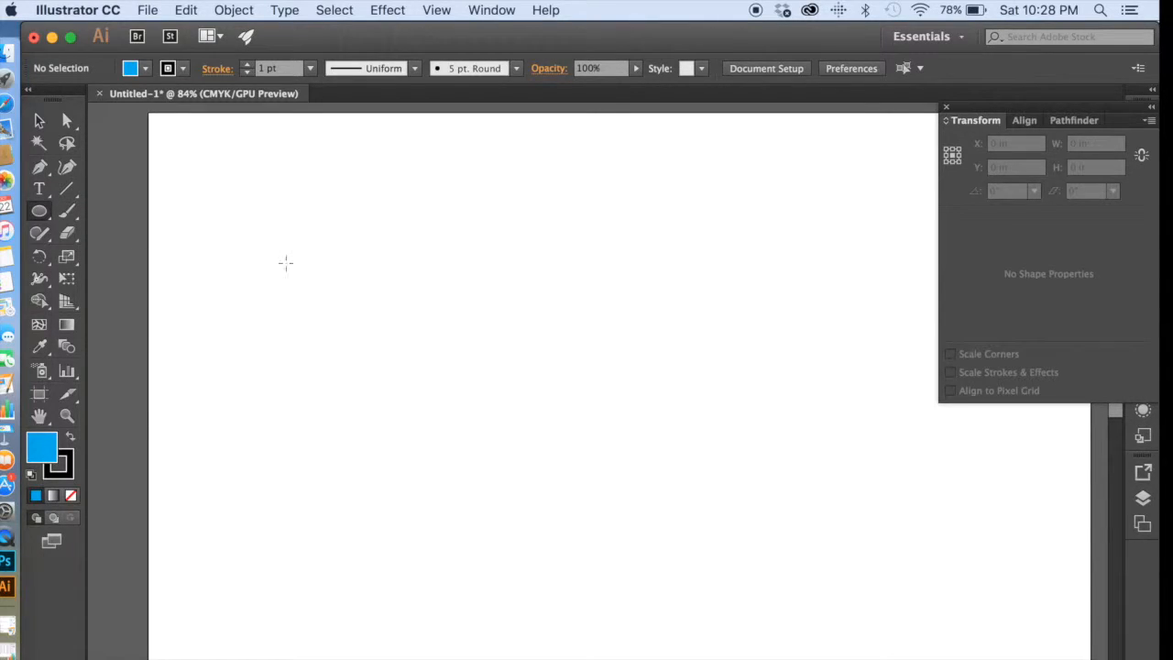
left_click_drag(325, 260, 513, 456)
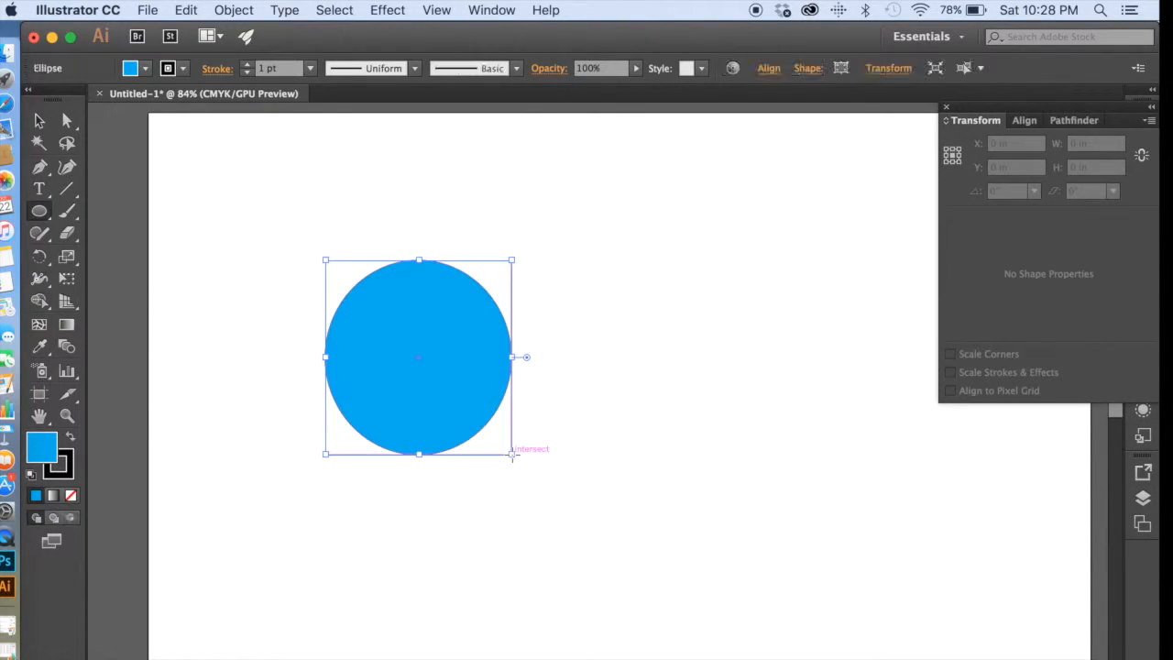
left_click_drag(651, 274, 850, 475)
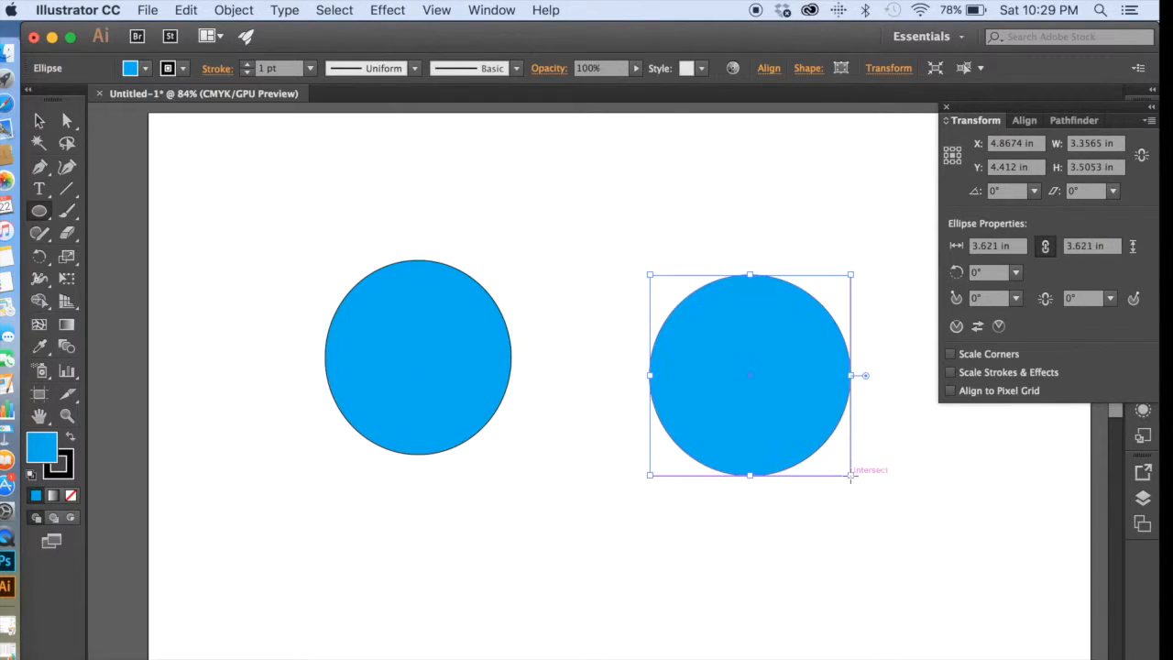
left_click_drag(453, 180, 651, 322)
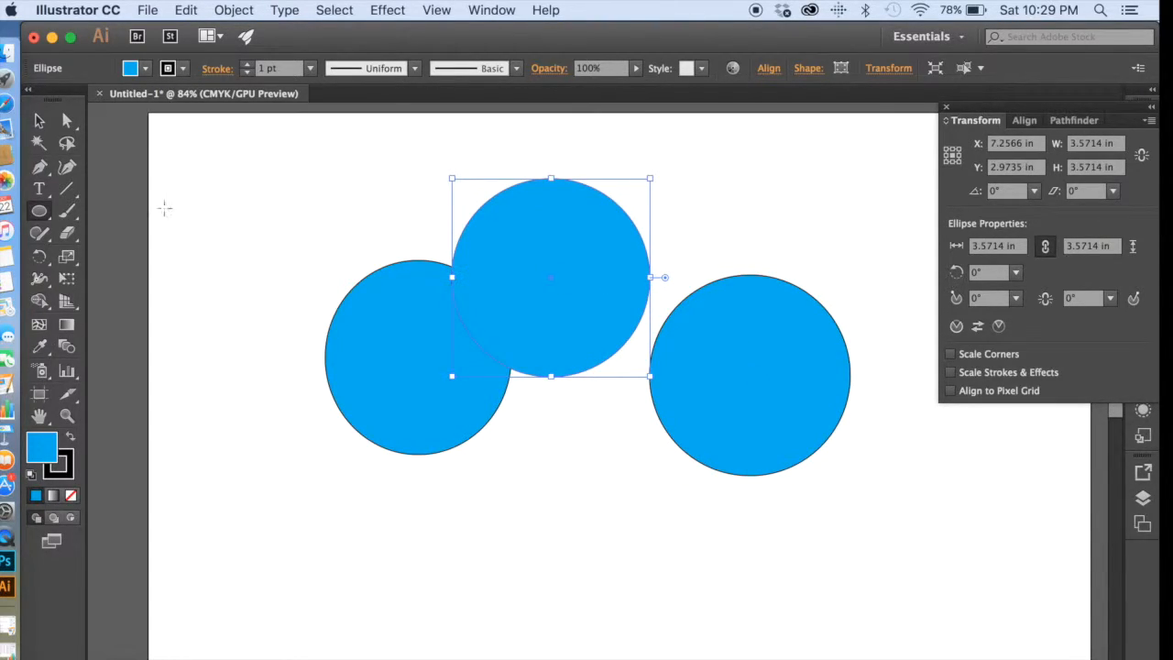
Set the stroke color of the top circle to dark blue.
left_click(65, 475)
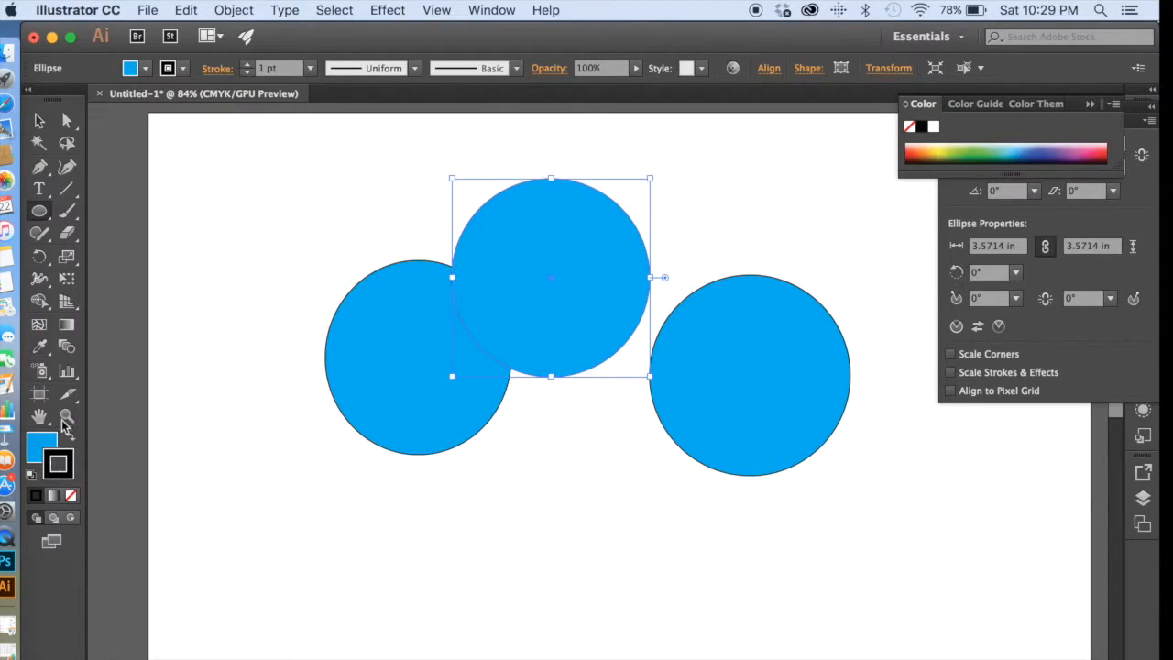
left_click(145, 69)
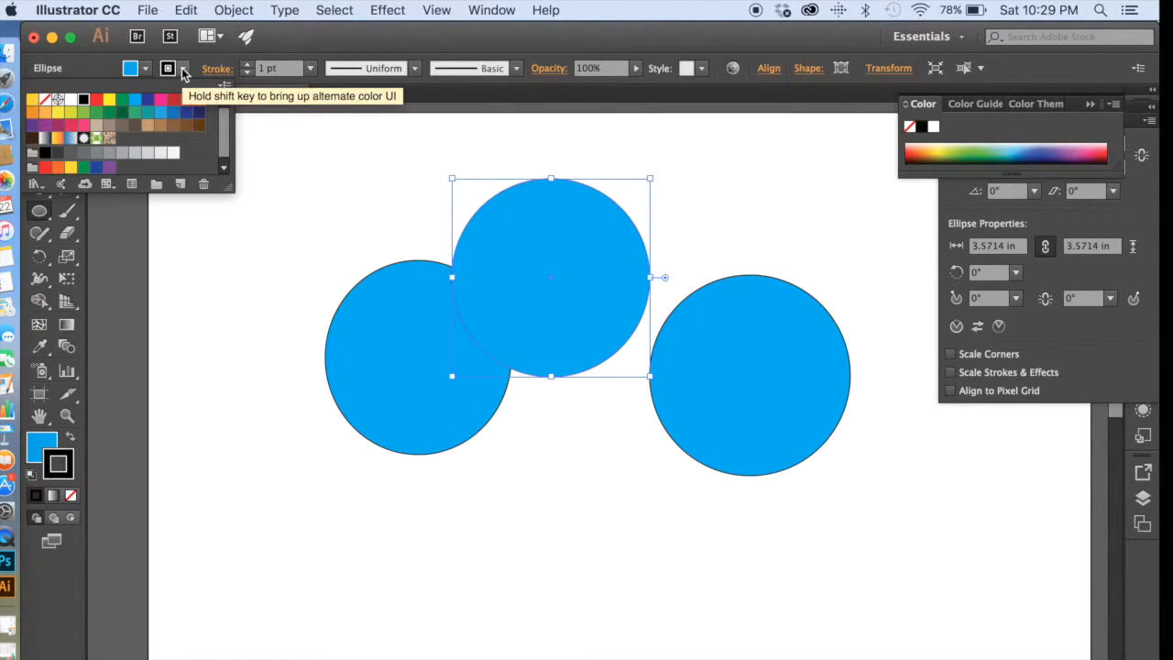
left_click(185, 70)
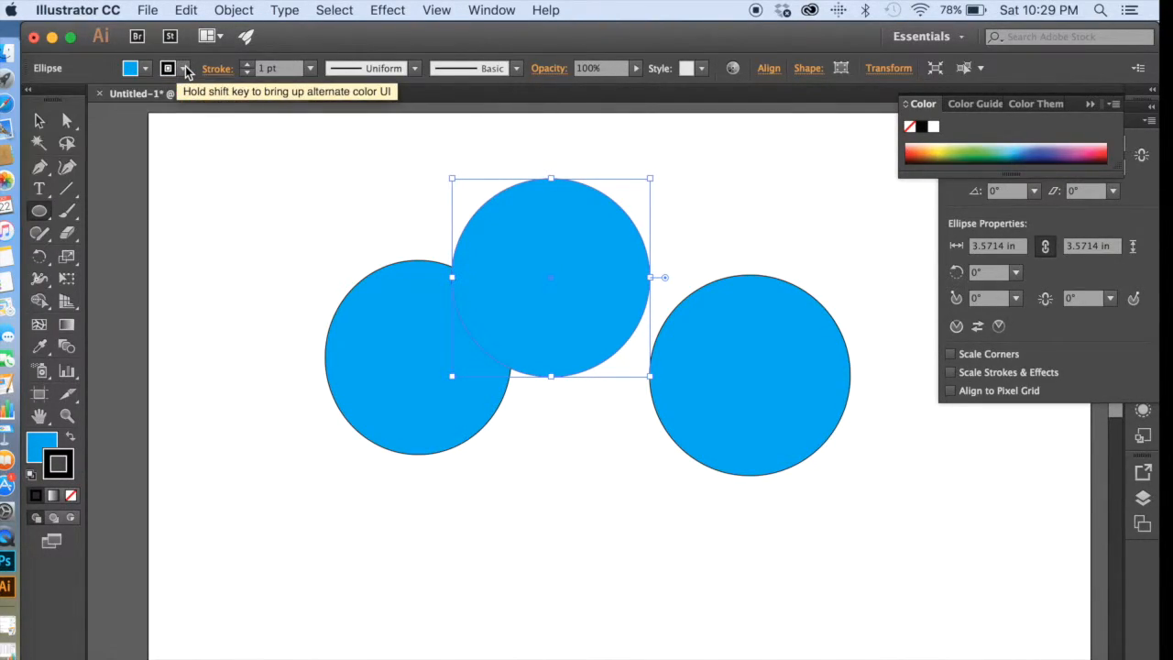
left_click(184, 70)
left_click(147, 101)
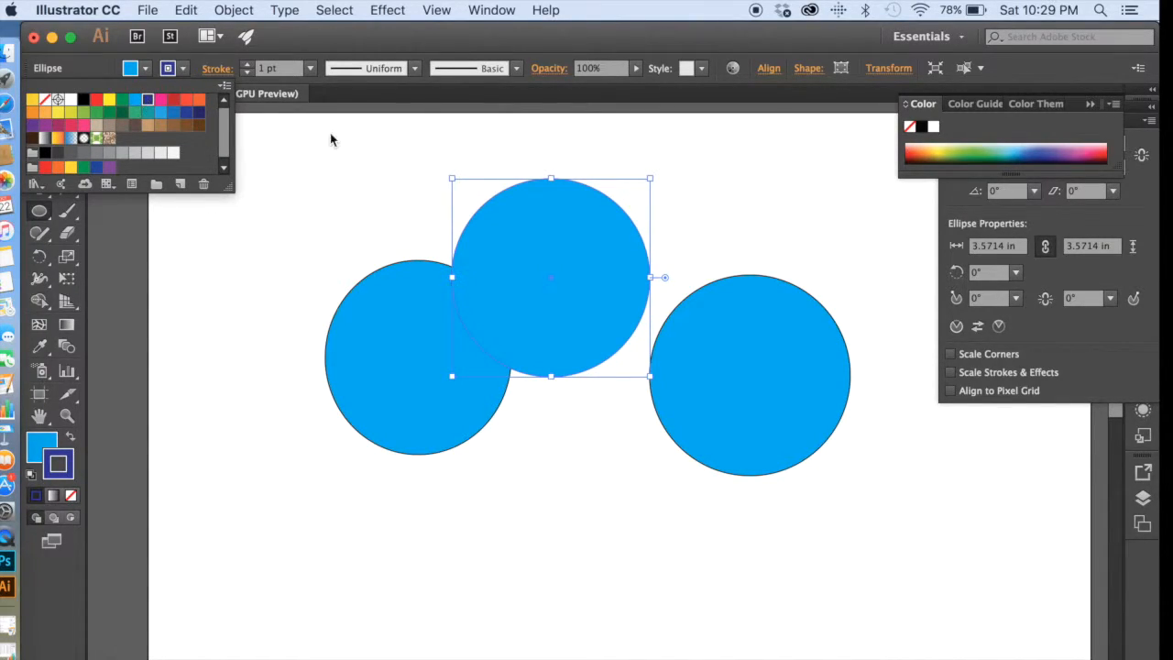
Try stroke weights of 3 pt and 12 pt on the top circle's outline.
left_click(312, 69)
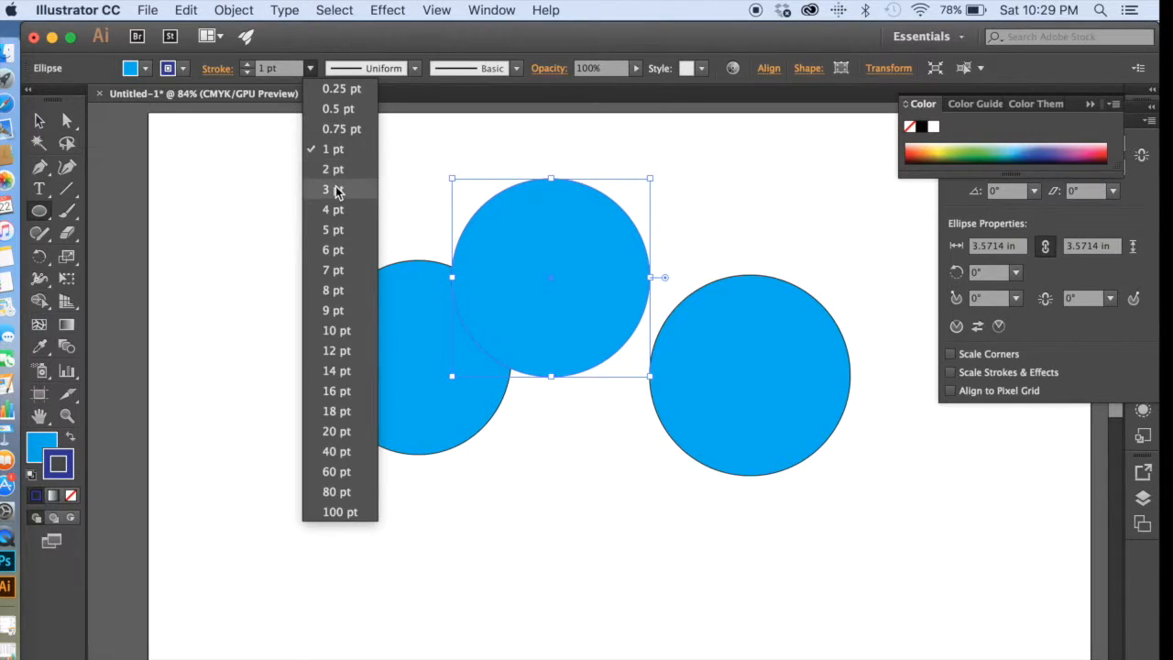
left_click(333, 190)
left_click(310, 69)
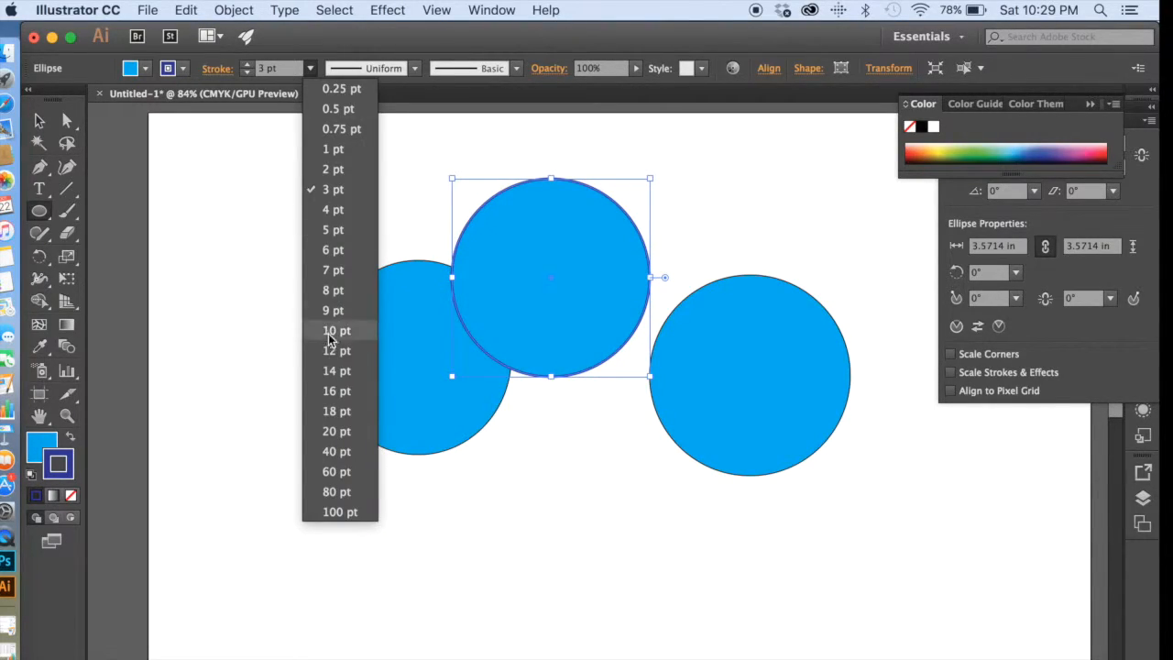
left_click(335, 348)
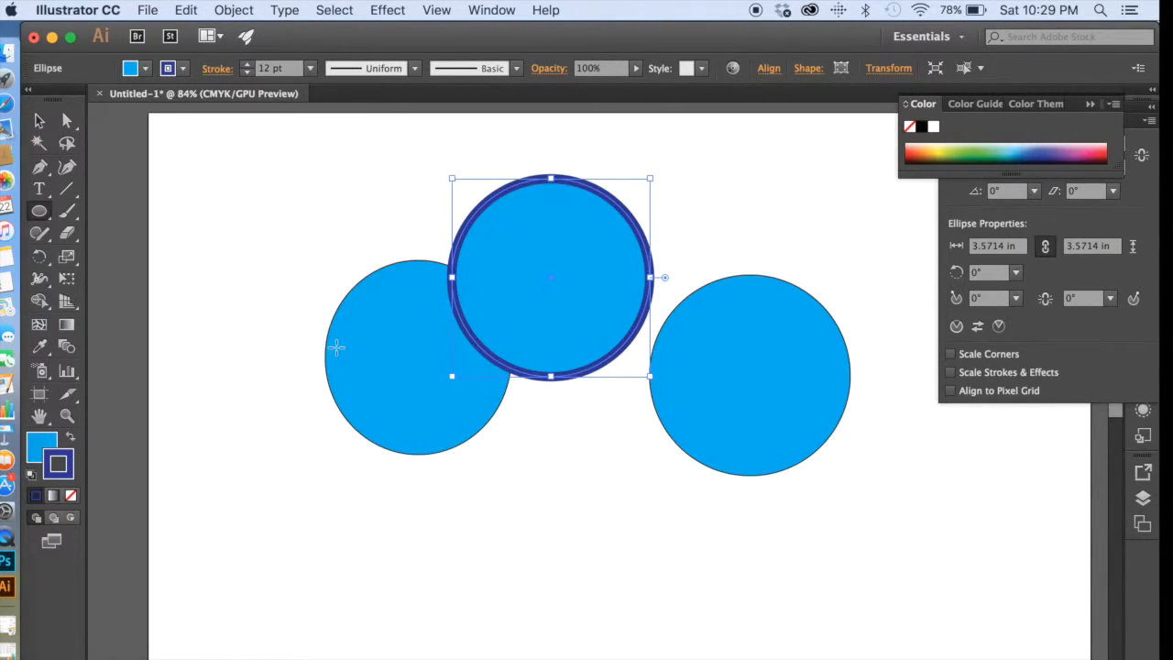
Try Width Profile 1, the off-center tapered profile and the flat-bottomed dome profile on the top circle's stroke.
left_click(413, 69)
left_click(377, 130)
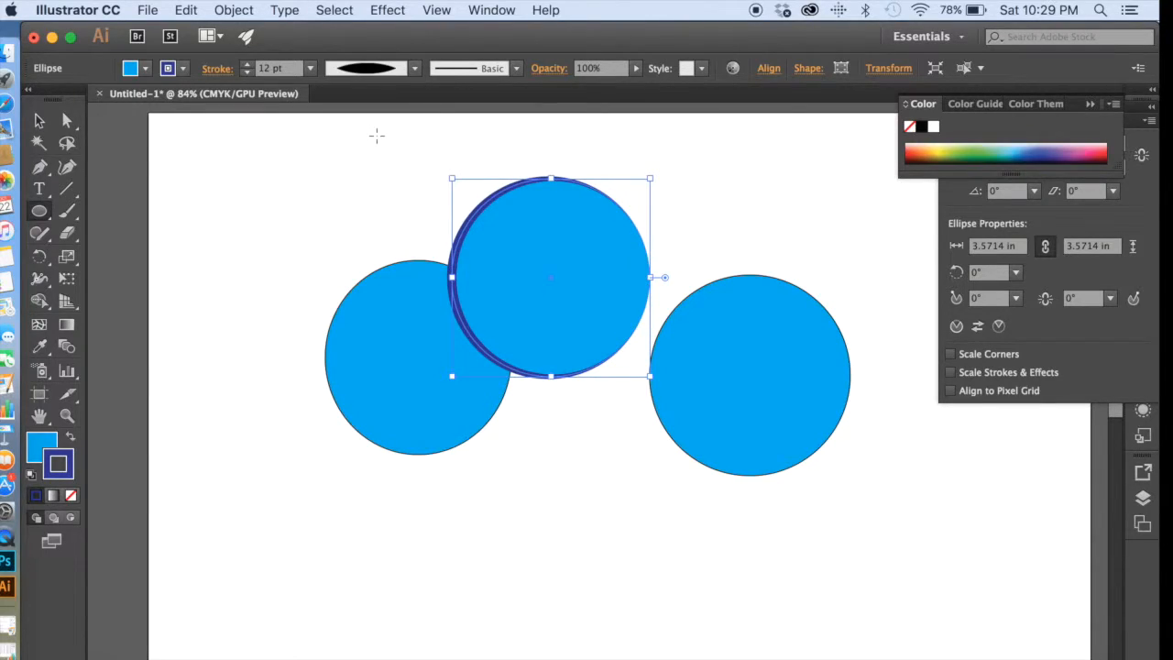
left_click(415, 70)
left_click(385, 212)
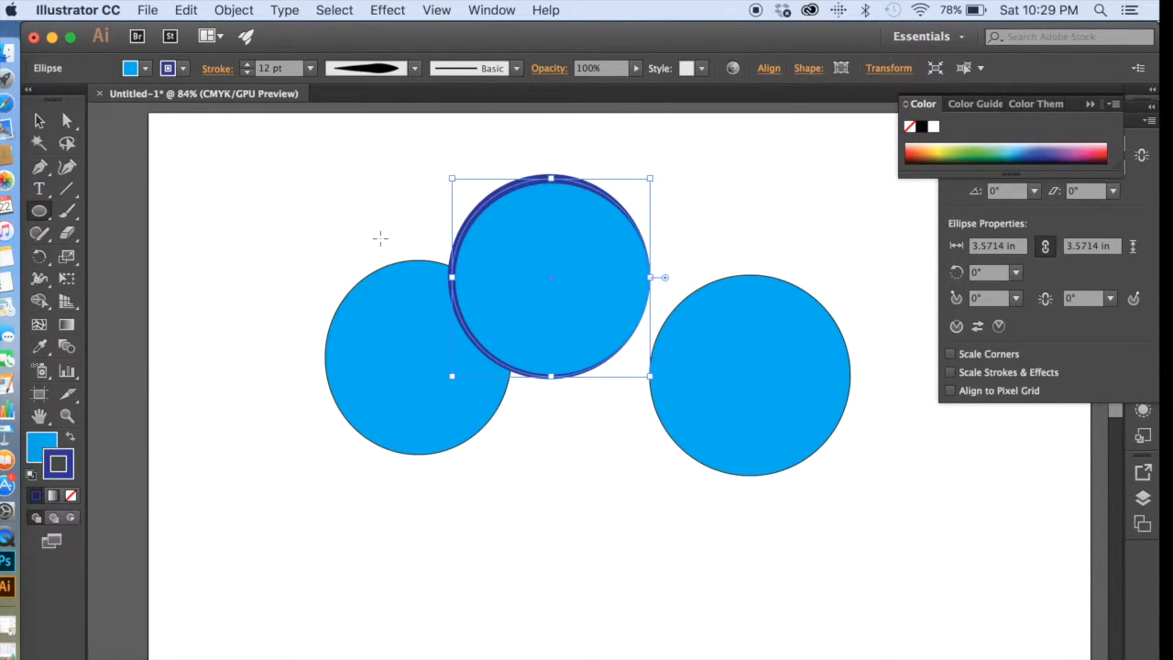
left_click(414, 68)
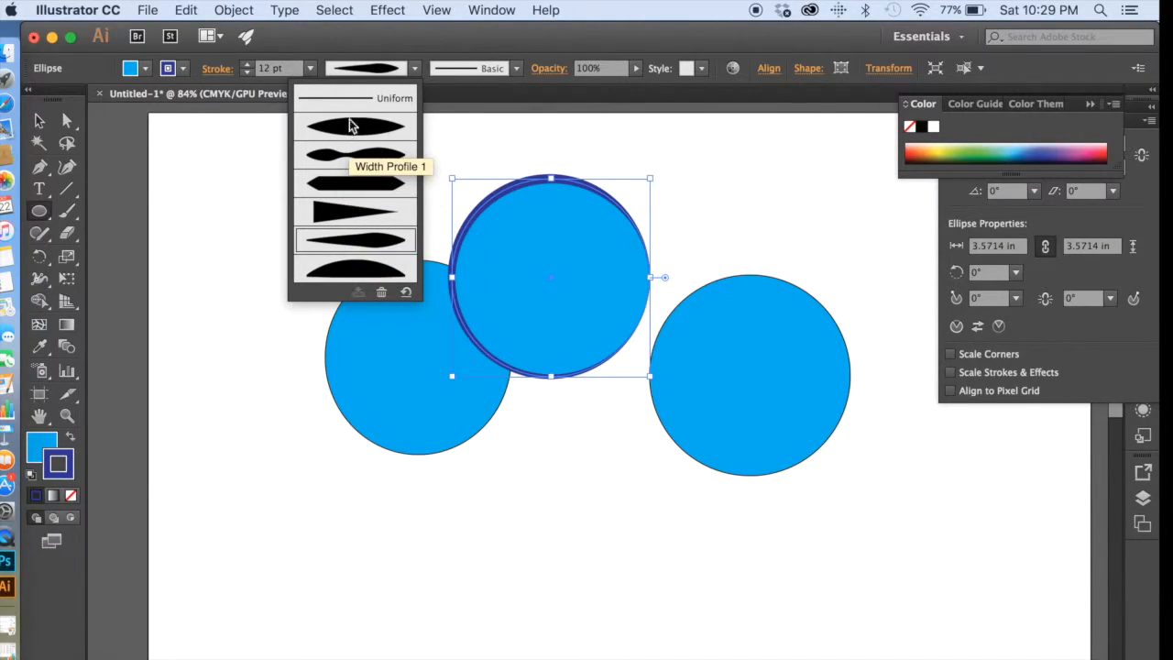
left_click(357, 269)
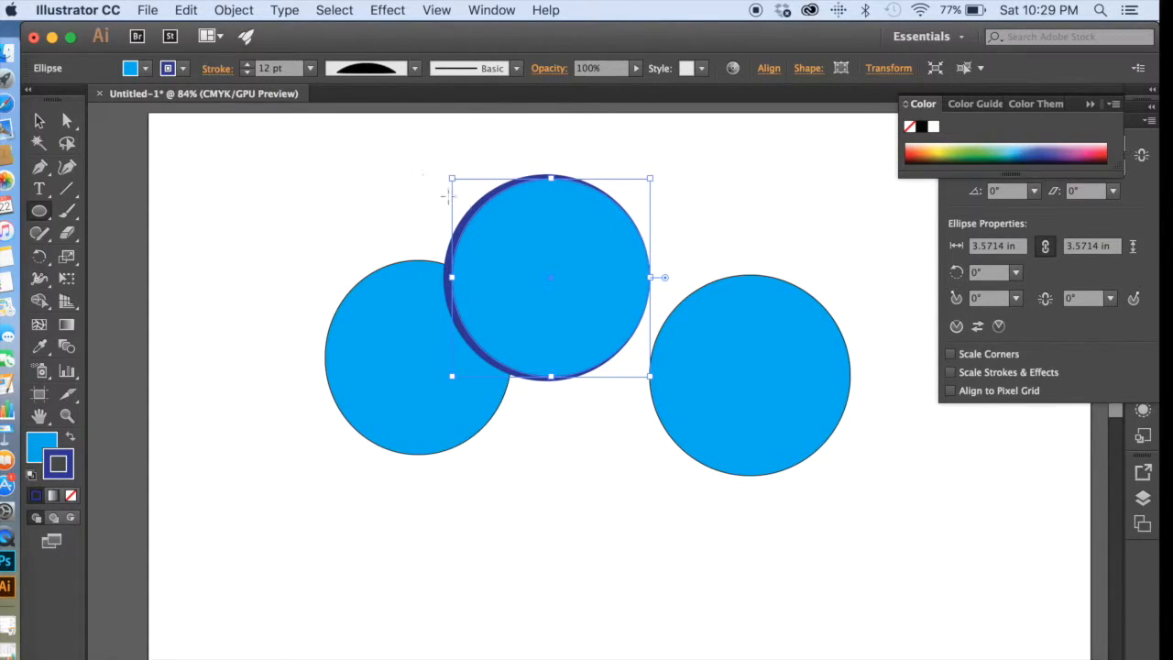
Try the rough charcoal-style art brush on the top circle's stroke.
left_click(516, 68)
left_click(383, 197)
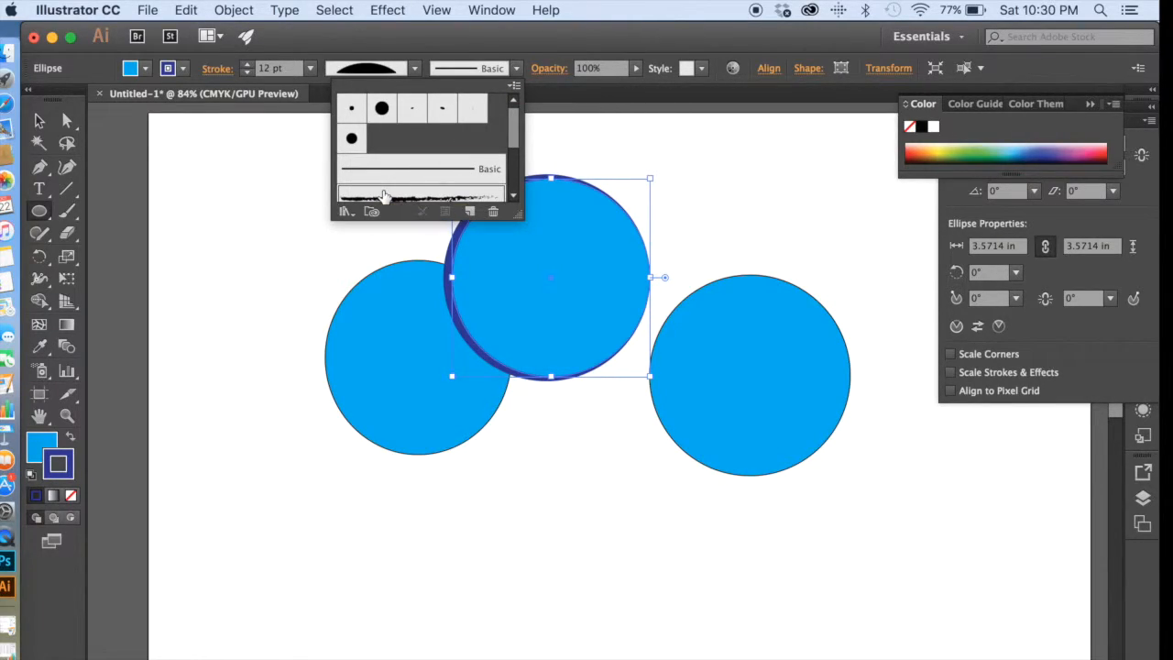
mouse_move(517, 117)
left_mouse_down()
mouse_move(507, 165)
mouse_move(509, 112)
left_mouse_up()
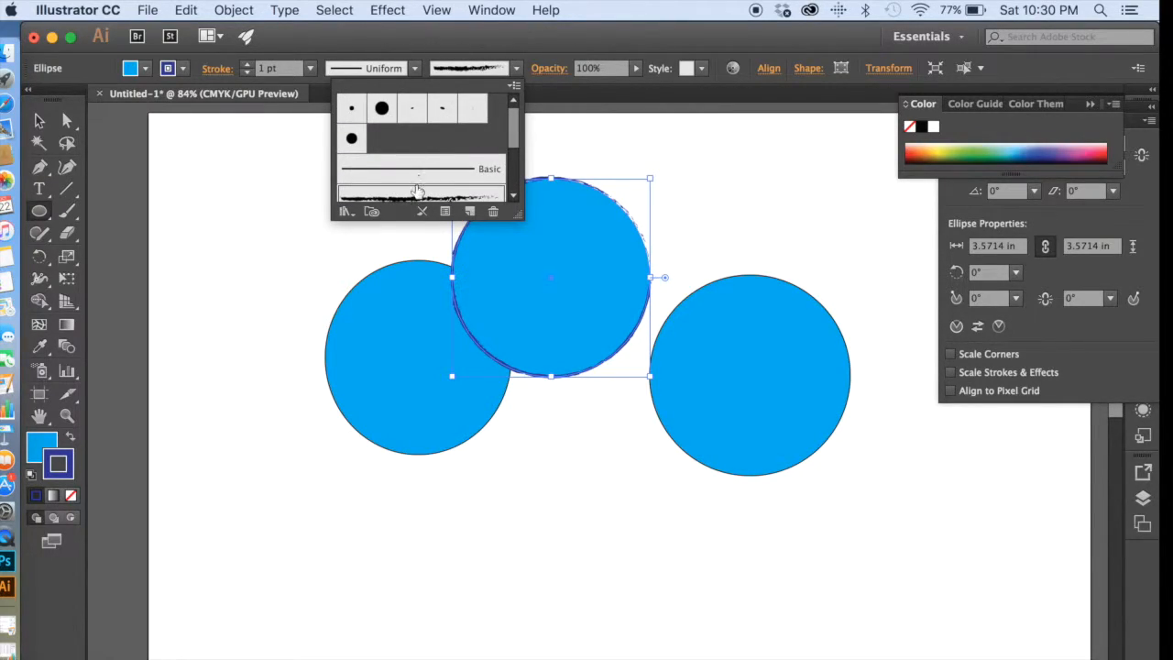
Set the top circle's stroke to the Basic brush with a weight of 8 pt.
left_click(394, 169)
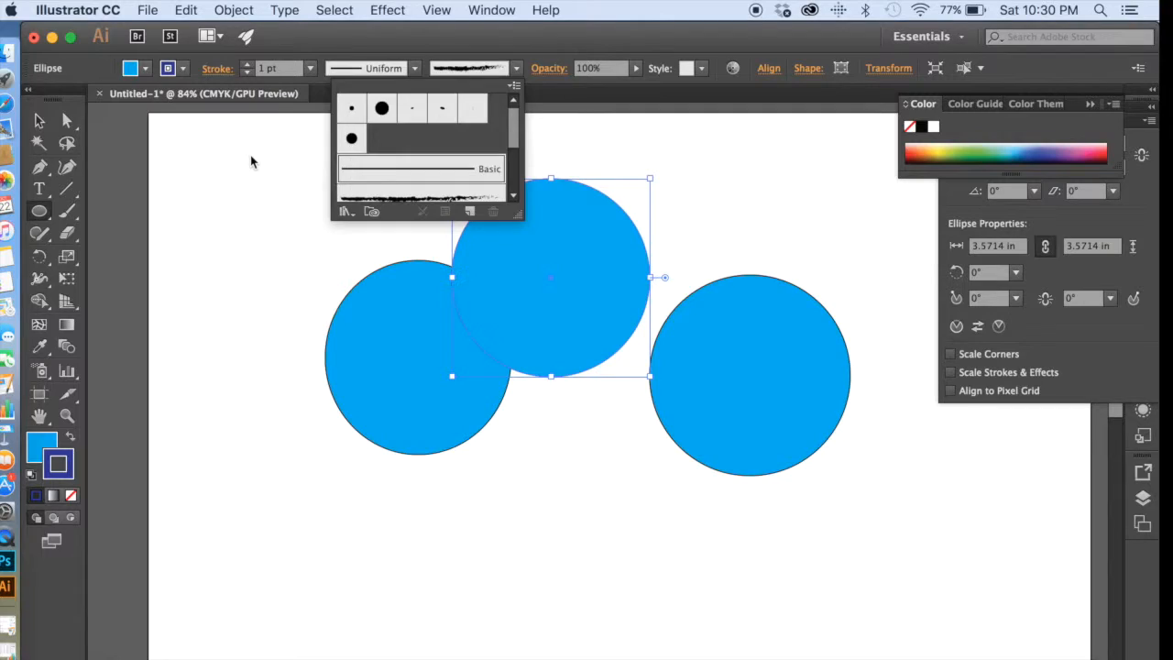
left_click(249, 165)
left_click(310, 68)
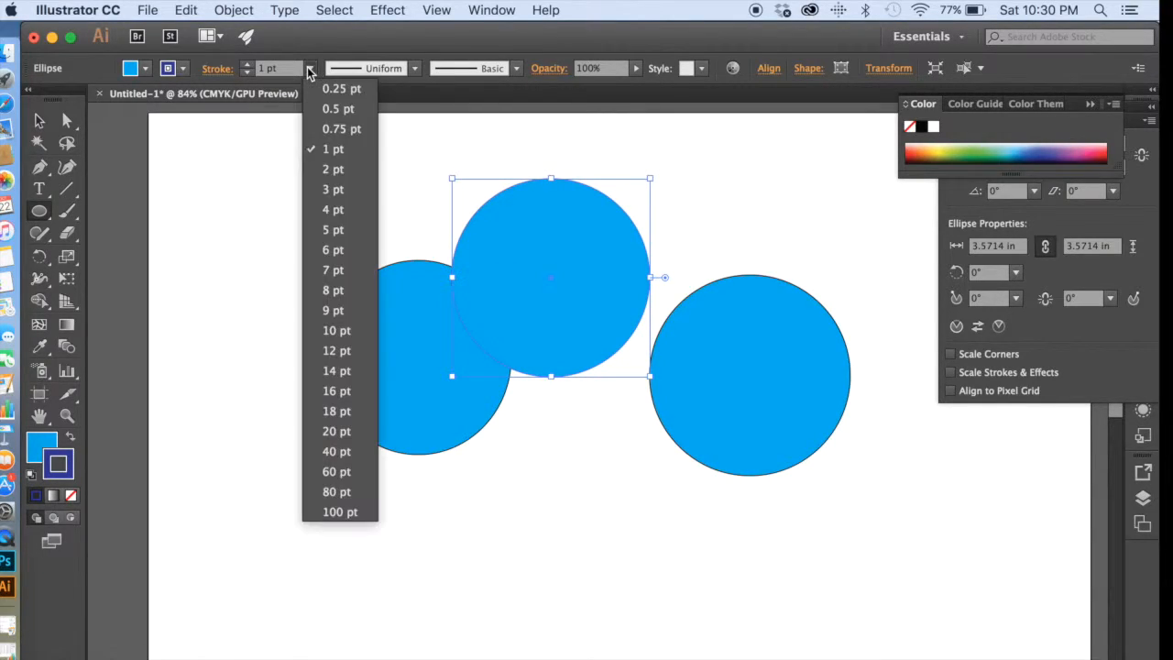
left_click(332, 289)
left_click(237, 240)
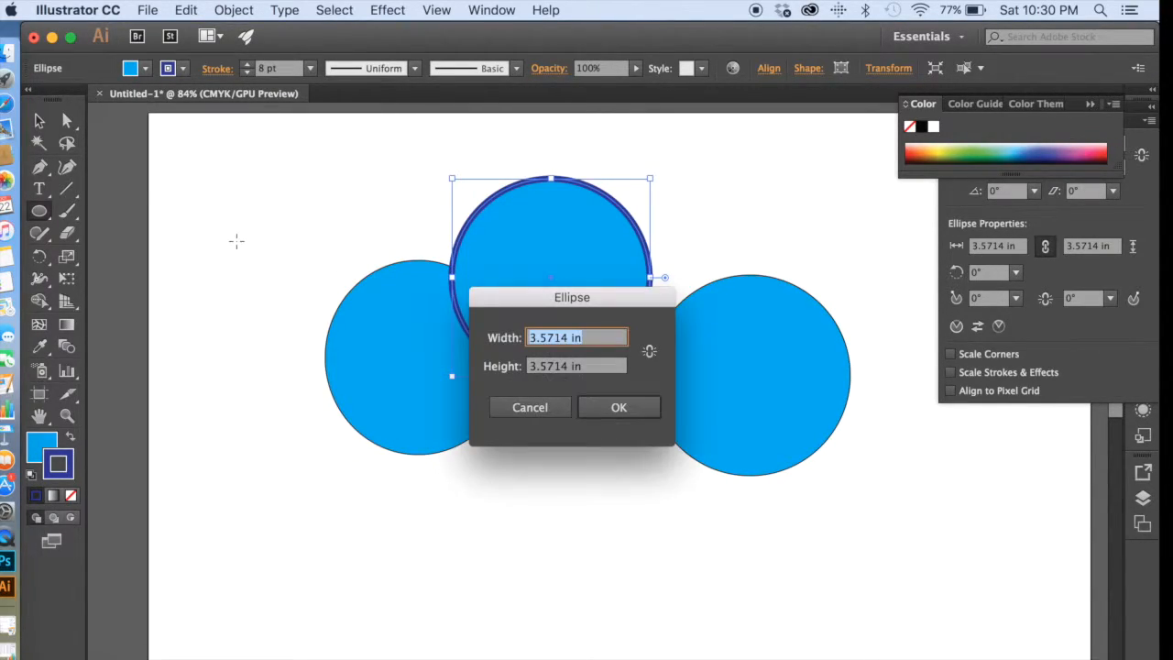
left_click(610, 408)
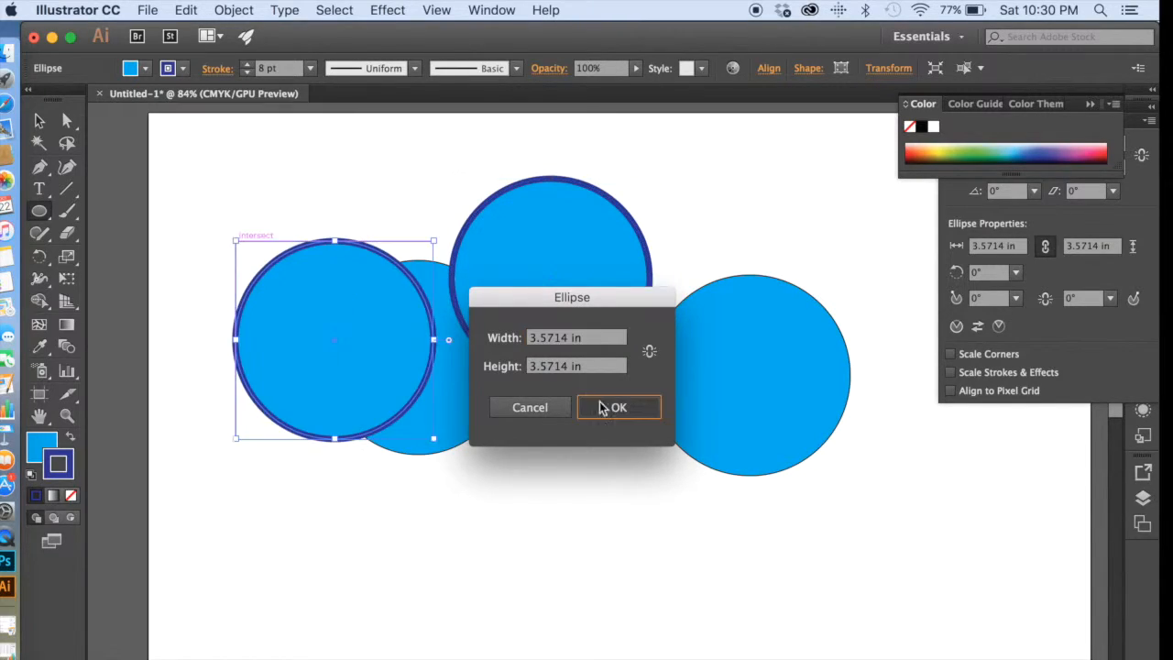
key("super+z")
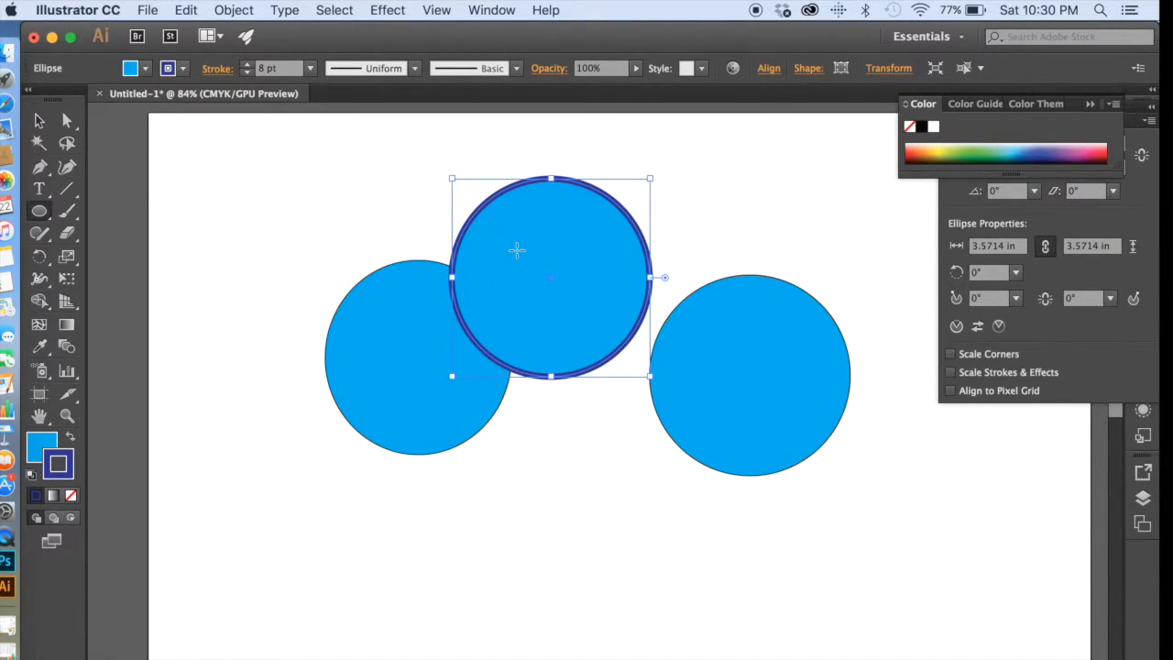
Separate the three circles, moving the dark-outlined one below and between the other two, and deselect everything.
left_click(38, 120)
left_click_drag(522, 242, 568, 503)
left_click_drag(430, 374, 365, 346)
left_click_drag(785, 340, 767, 249)
mouse_move(536, 480)
left_mouse_down()
mouse_move(471, 446)
mouse_move(487, 428)
left_mouse_up()
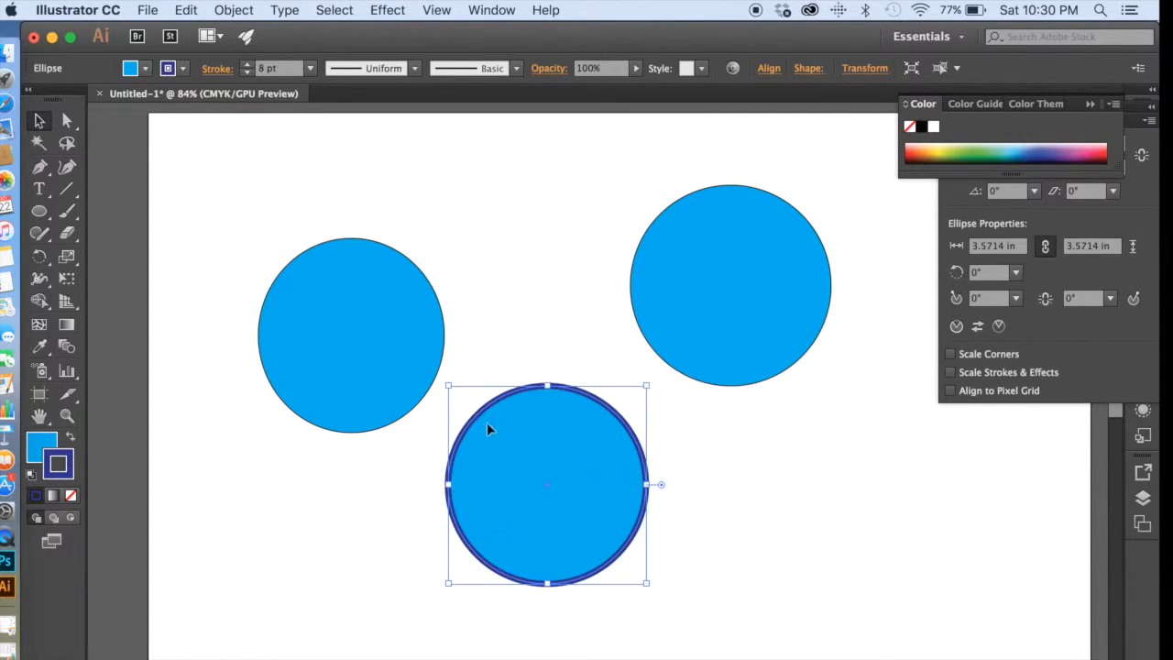
left_click(258, 221)
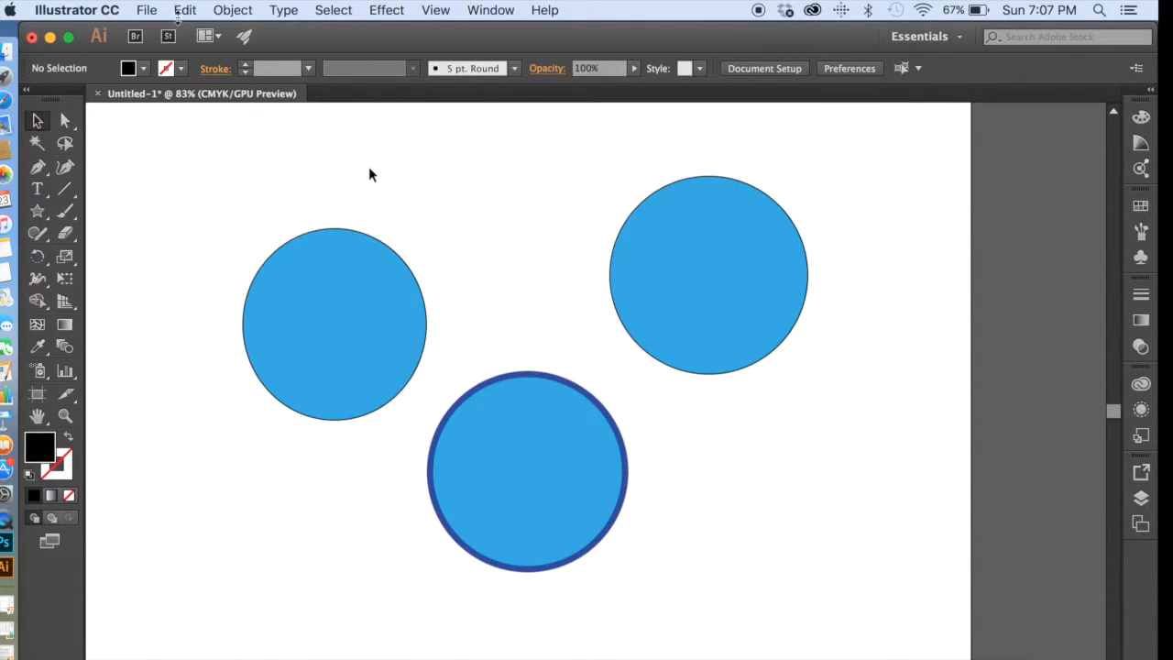
Create a new 17 × 11 in Tabloid document named "flag practice" followed by the author's surname.
left_click(144, 11)
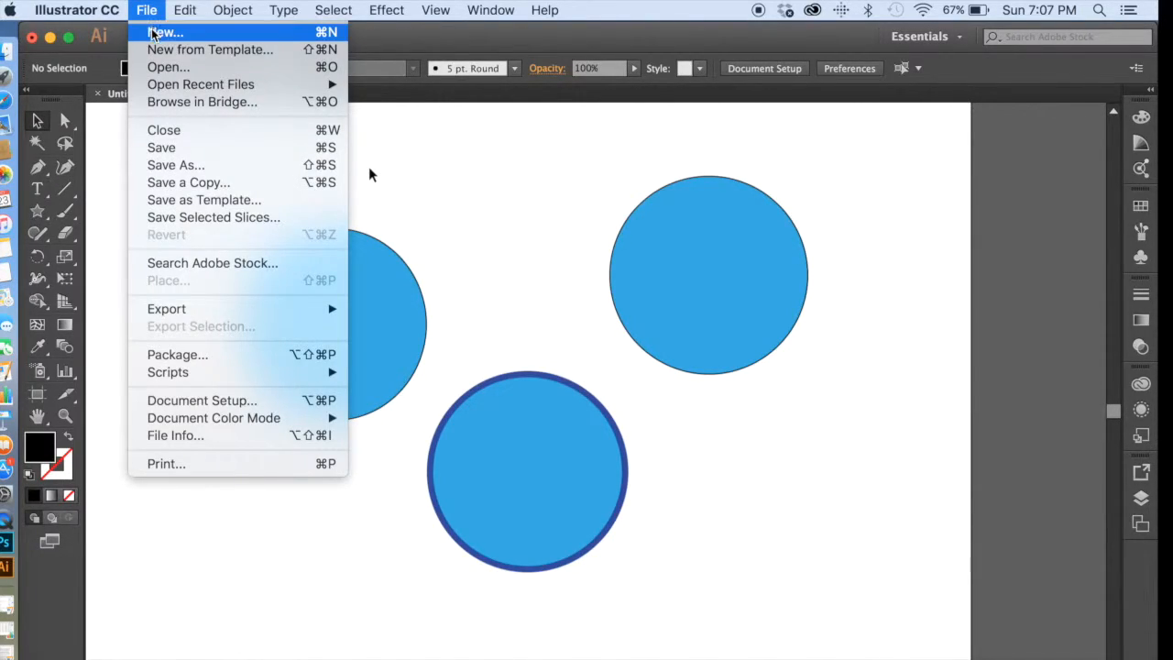
left_click(153, 33)
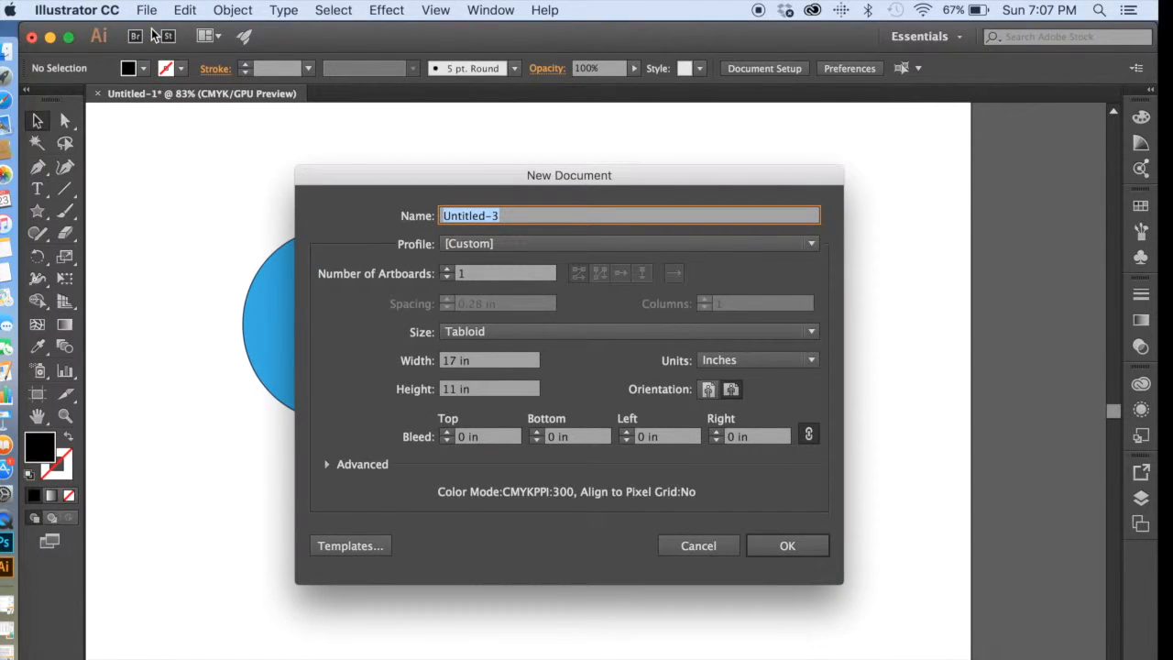
type("fl")
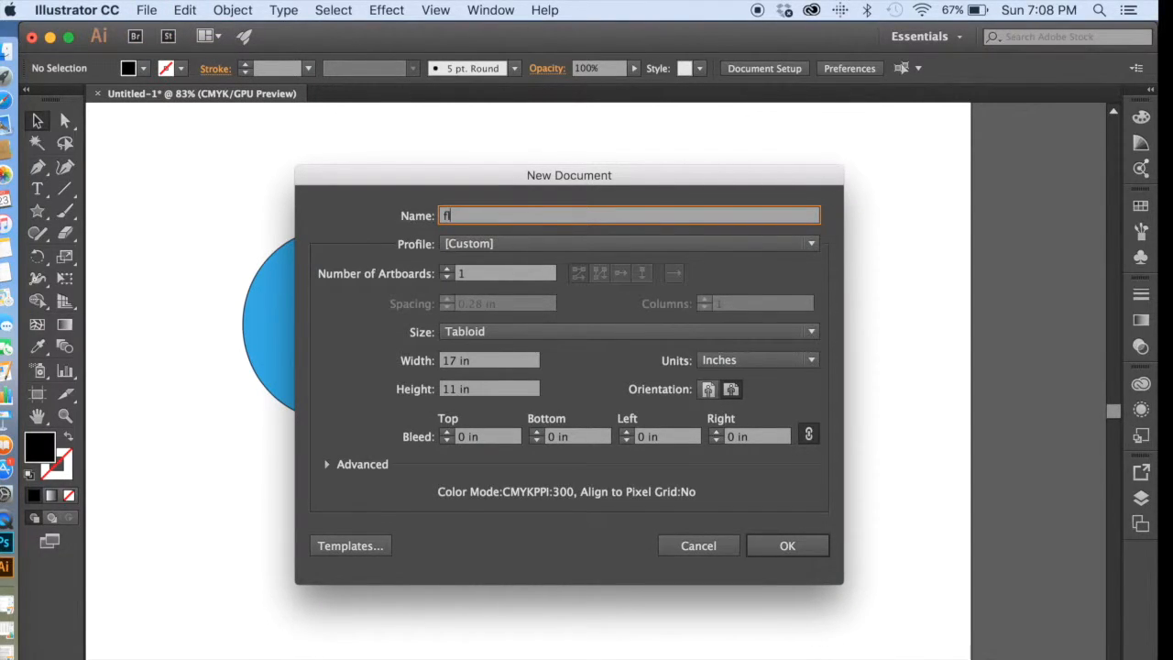
type("ag practice MORRIS")
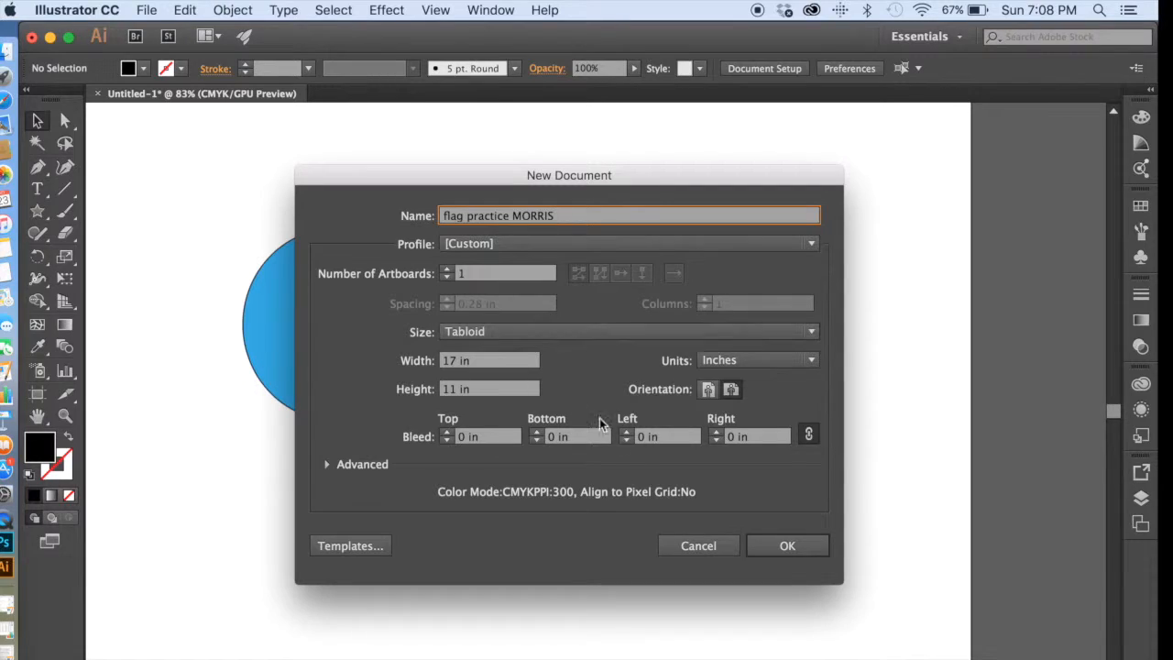
left_click(783, 542)
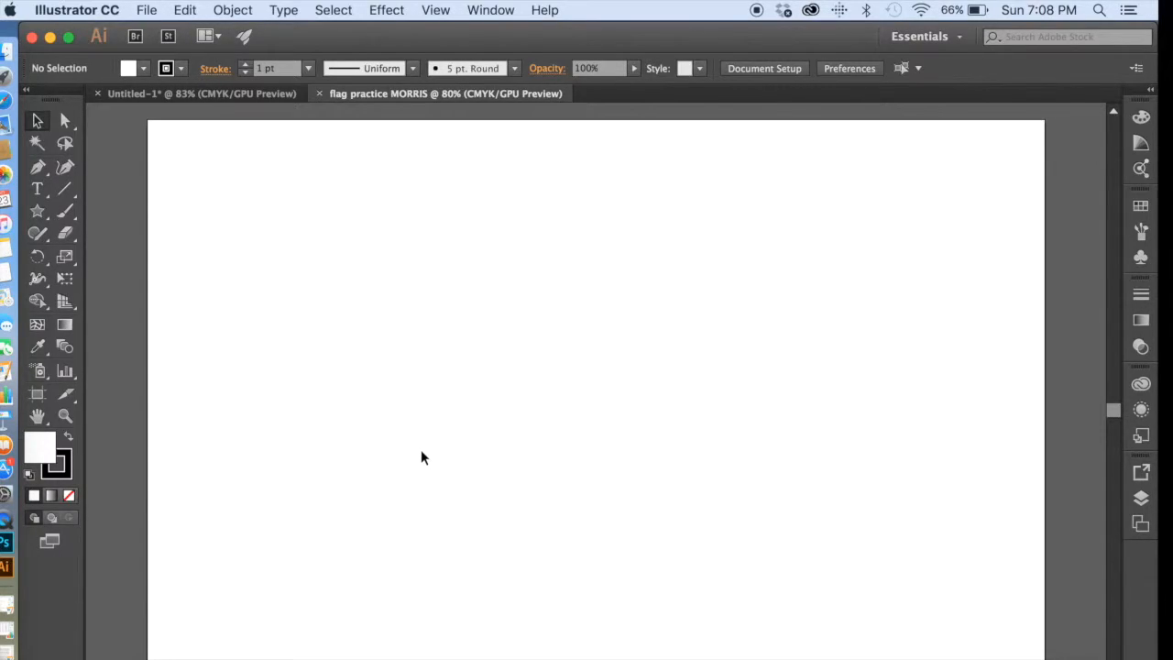
Place Flag_of_Washington,_D.C..svg.png from Downloads as a linked image about half the artboard's width in its upper-left area.
left_click(145, 11)
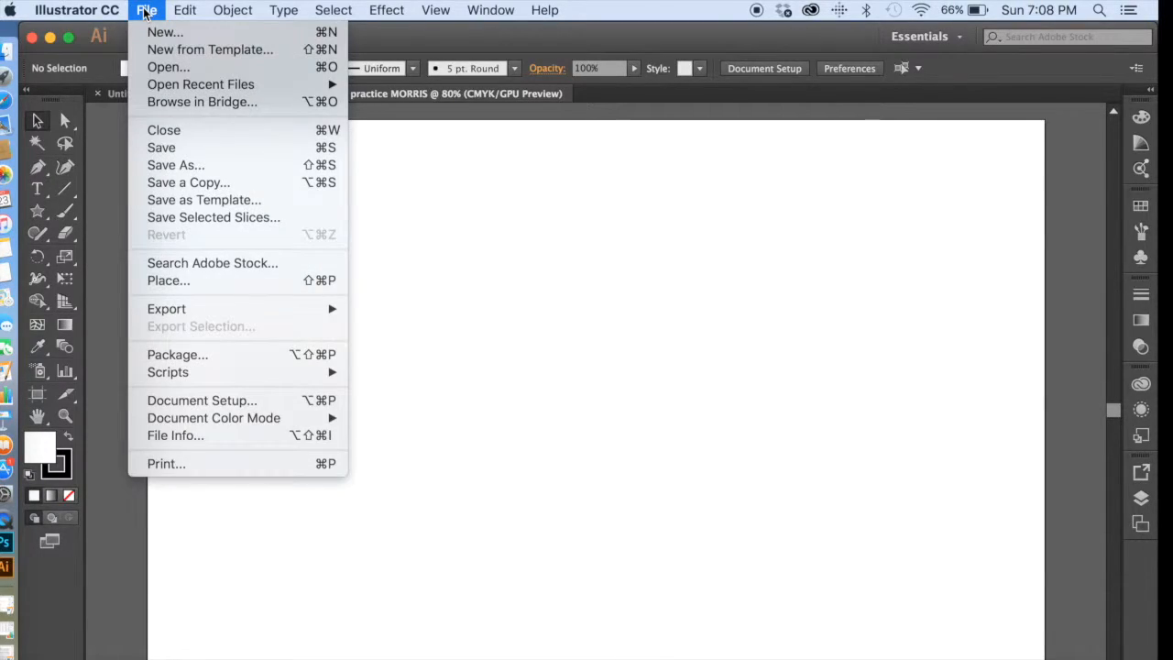
left_click(196, 282)
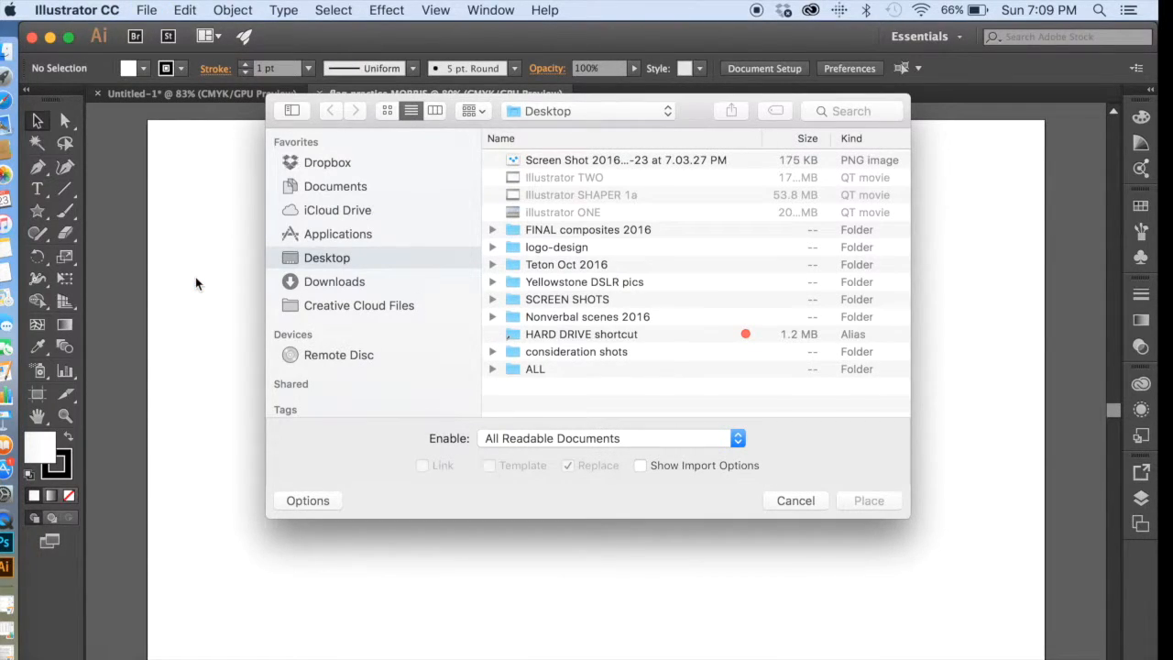
left_click(320, 283)
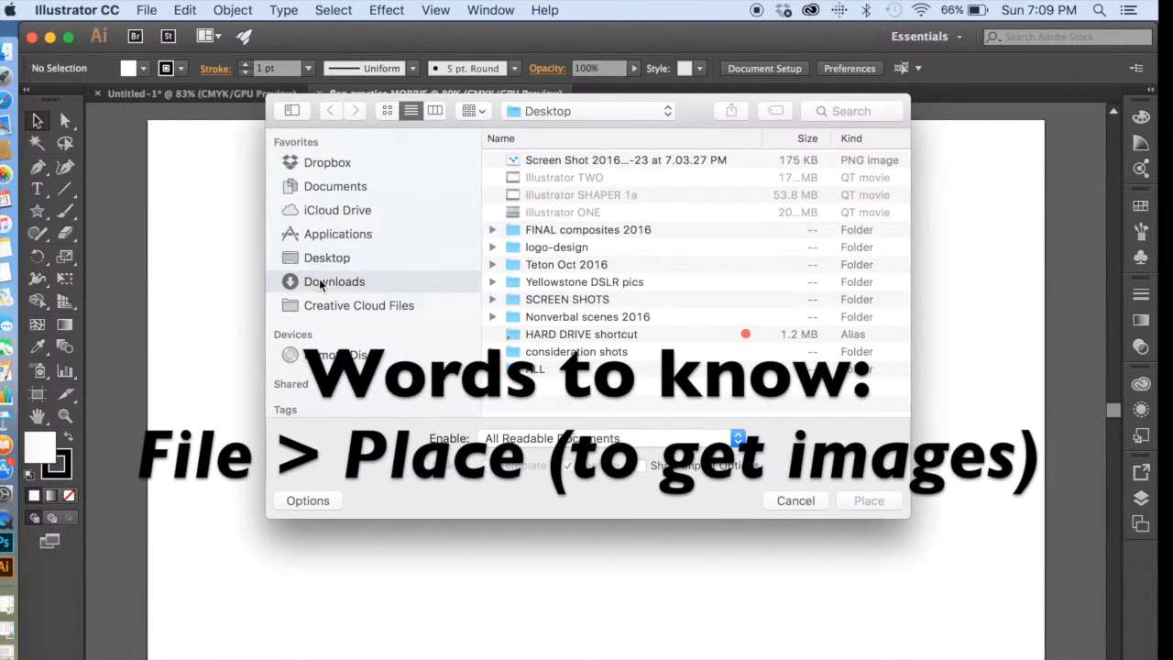
left_click_drag(760, 138, 827, 141)
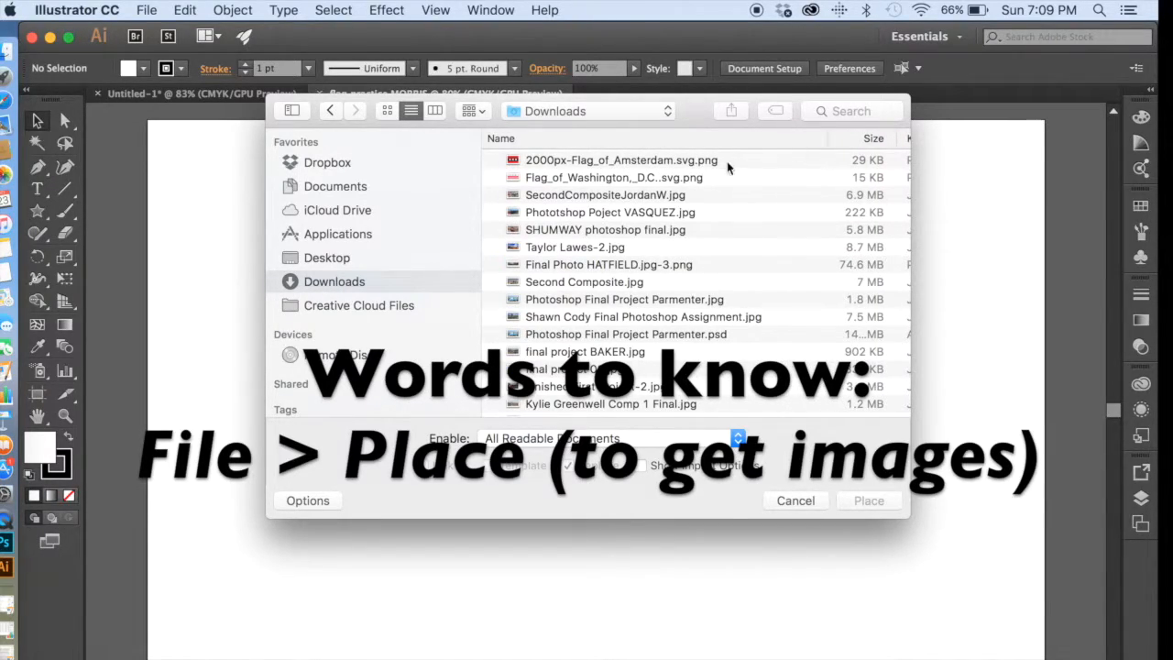
left_click(583, 179)
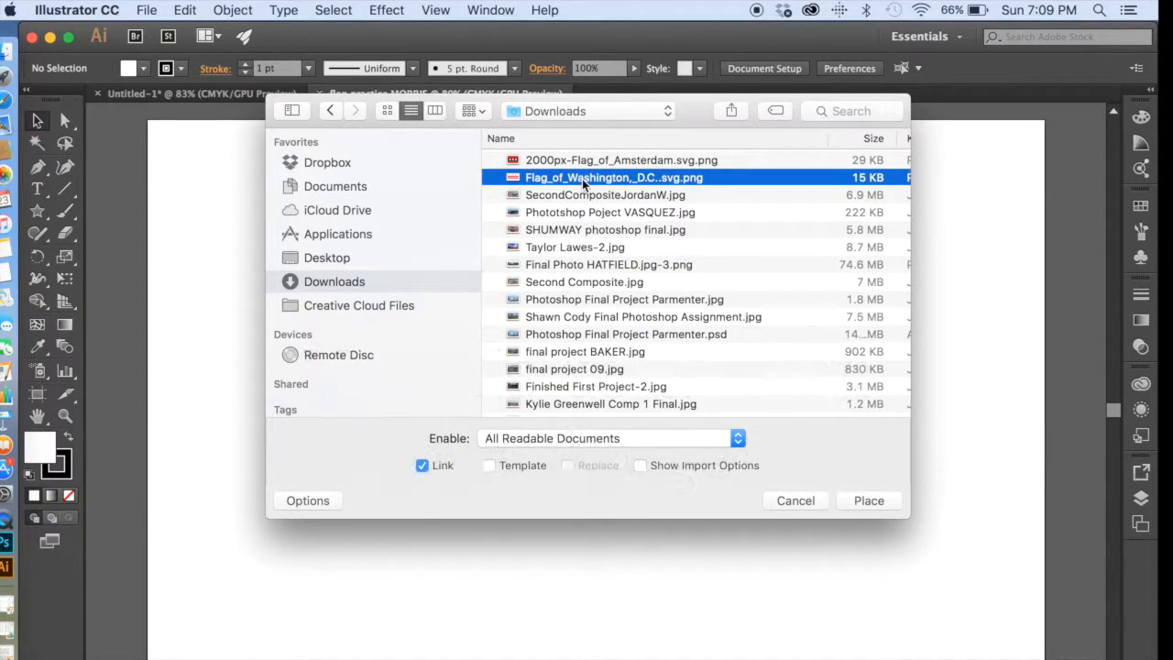
left_click(861, 500)
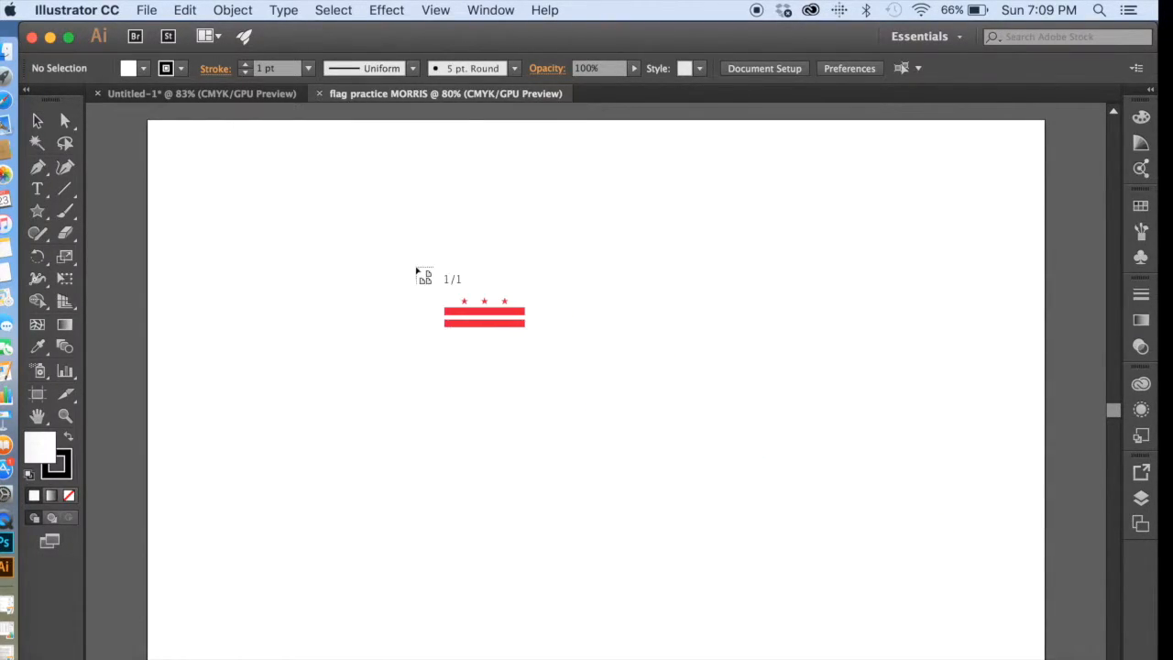
left_click_drag(286, 205, 736, 506)
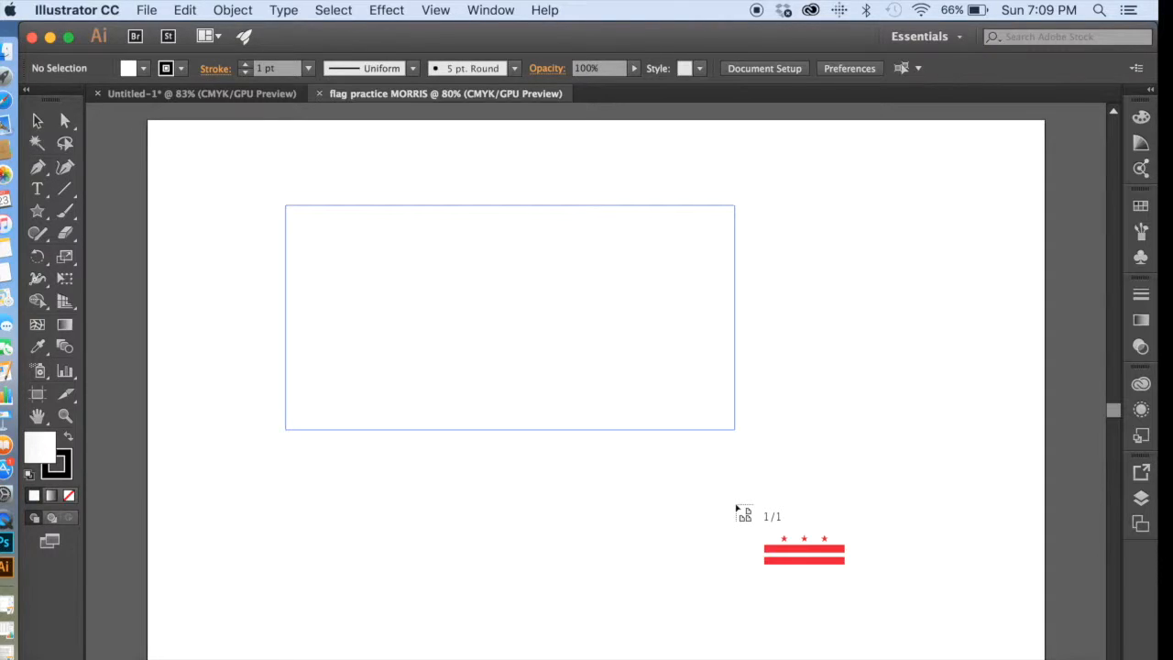
left_click_drag(736, 507, 735, 509)
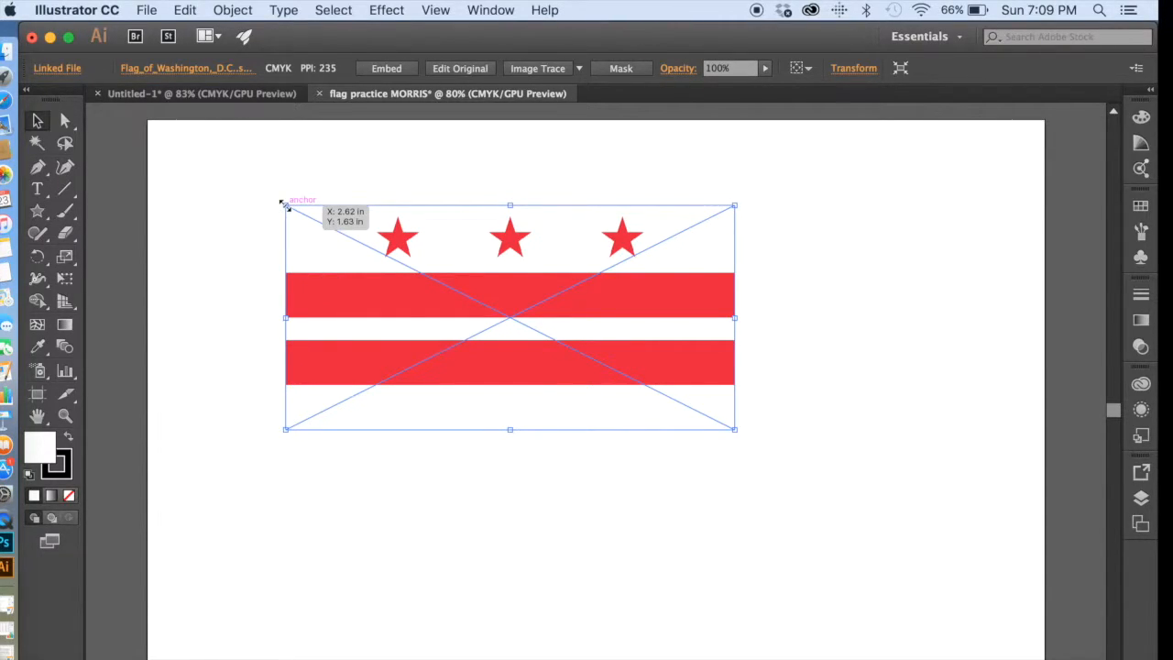
Resize the flag image and move it to the artboard's right side, with its upper-left corner at about X 8.95 in, Y 2.18 in.
left_click_drag(285, 204, 376, 262)
left_click_drag(438, 296, 709, 311)
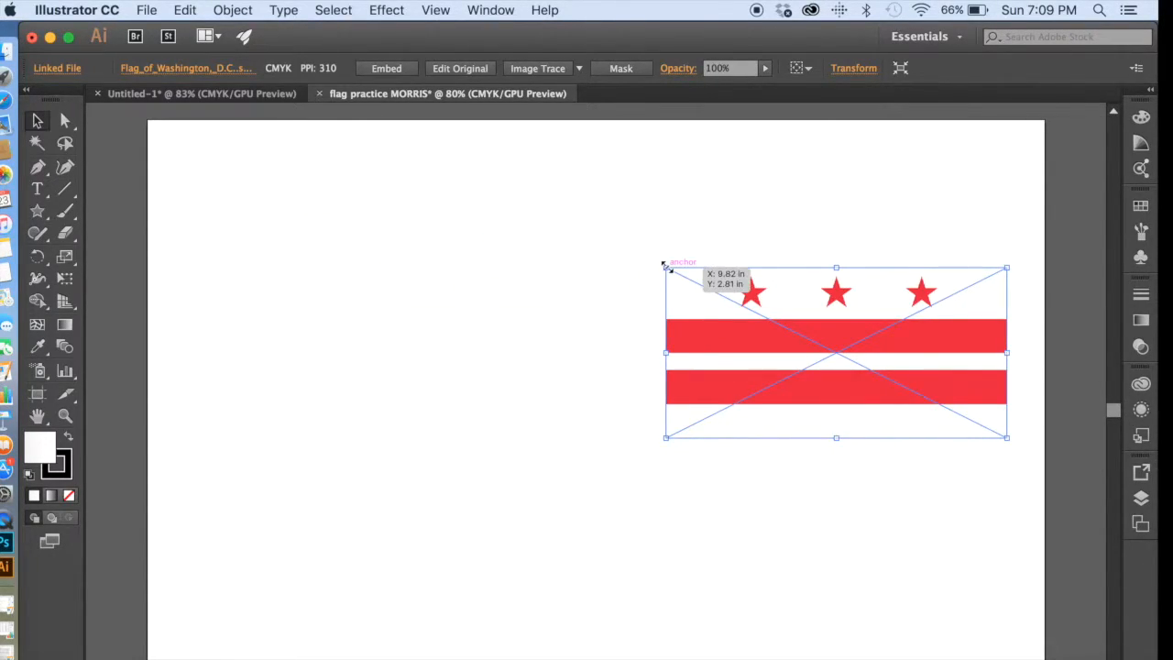
left_click_drag(665, 265, 620, 236)
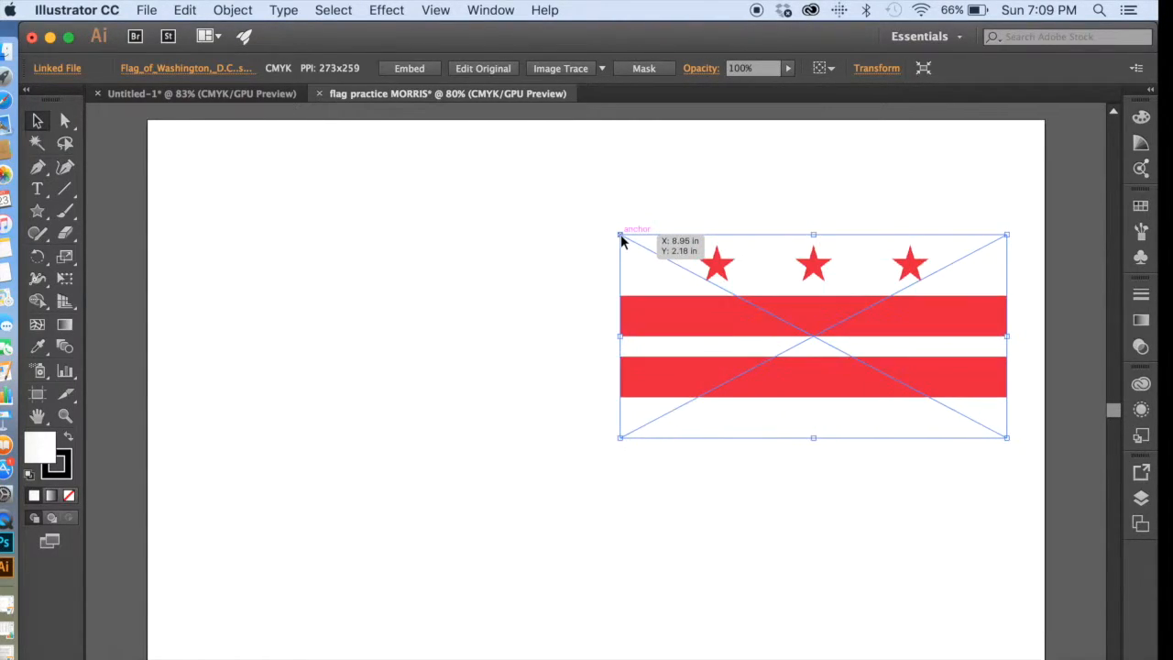
Move the flag image flush against the artboard's right edge, slightly lower than before.
left_click_drag(659, 291, 696, 317)
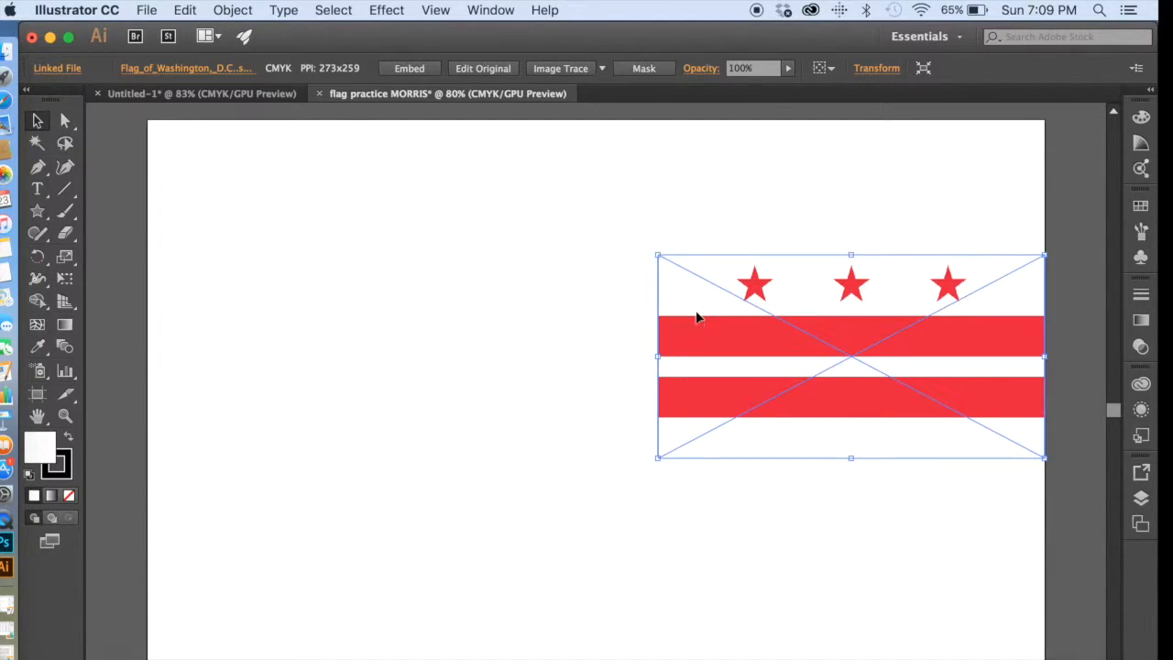
Rename the flag image's layer "dc flag" and lock it.
left_click(1137, 503)
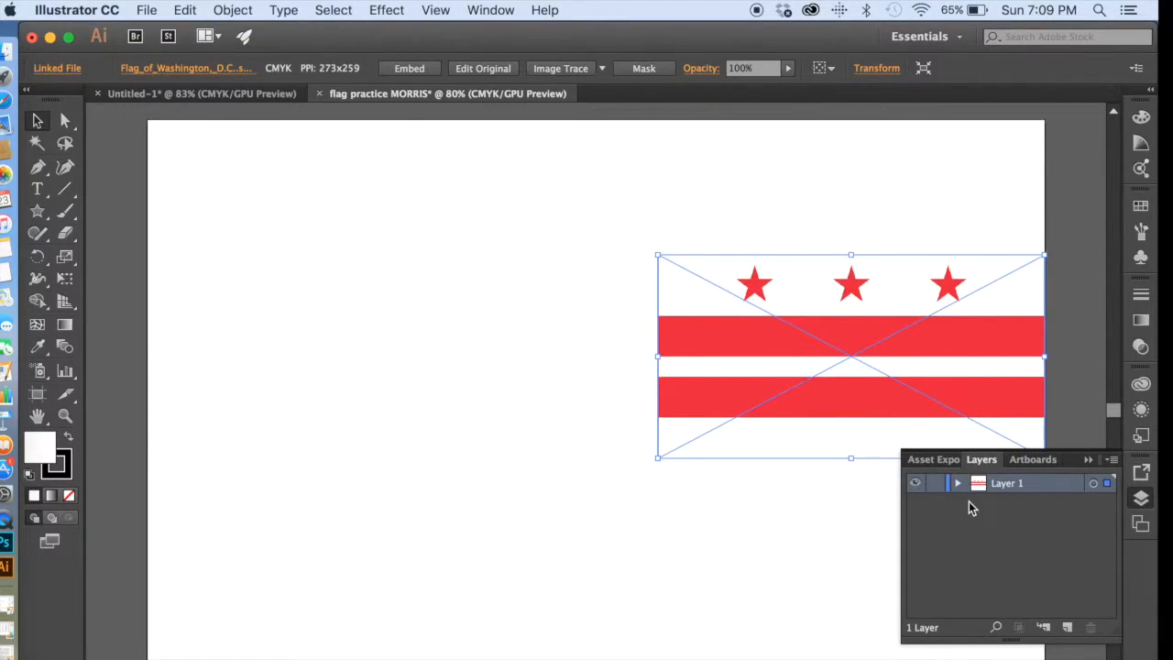
double_click(999, 485)
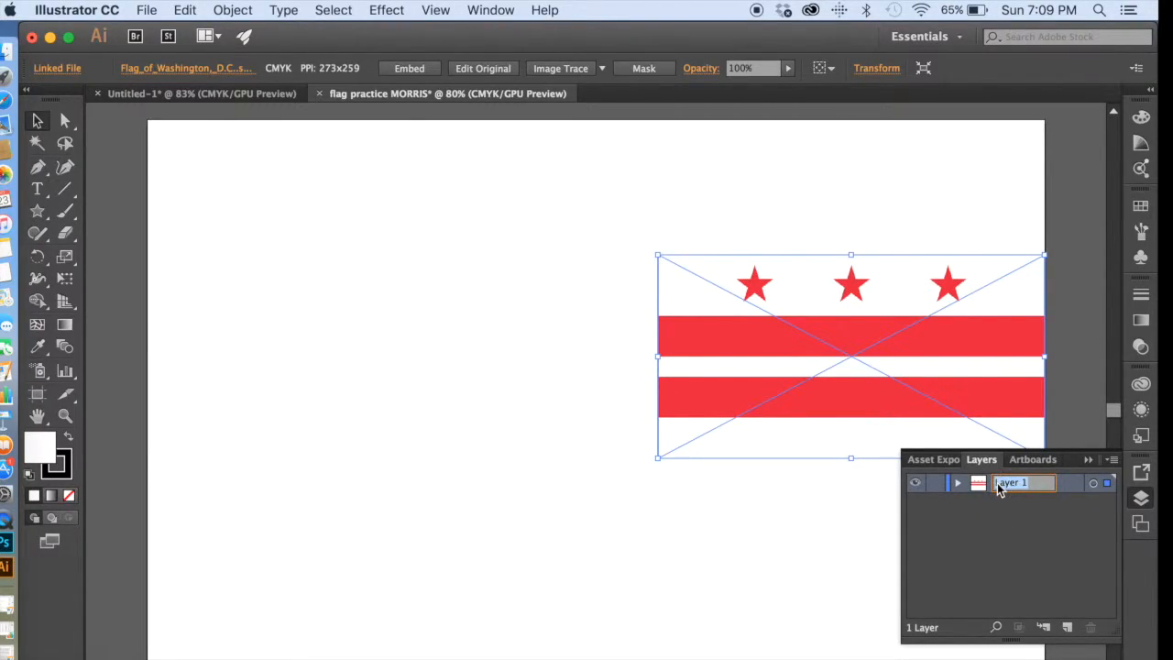
type("dc flag")
key("Return")
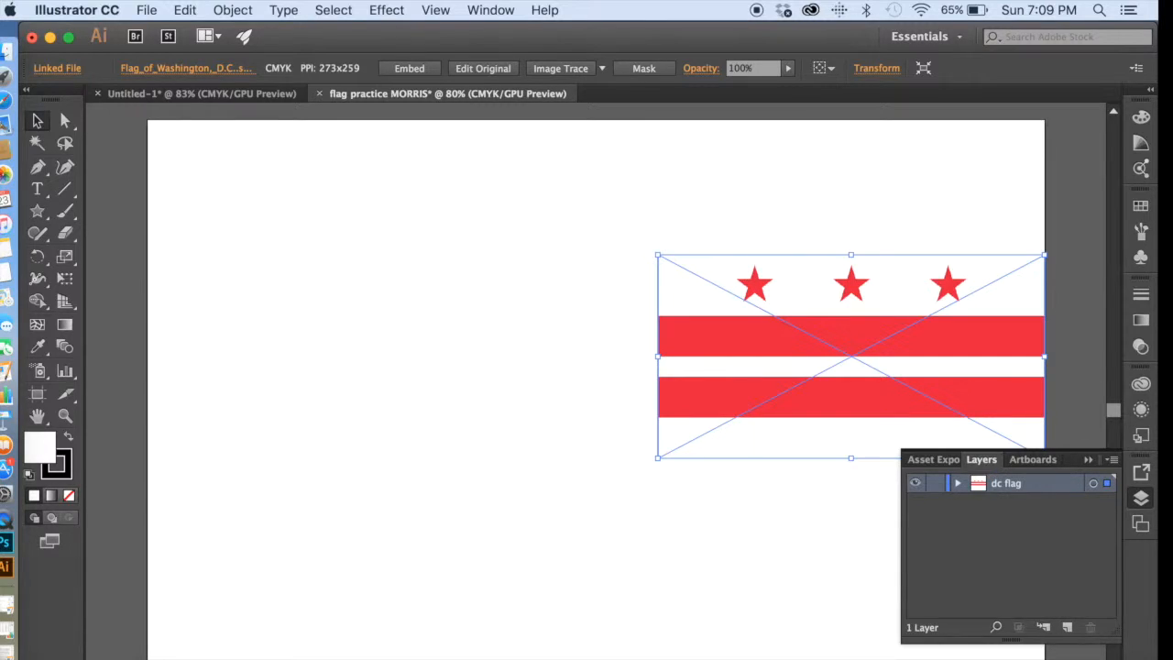
left_click(936, 484)
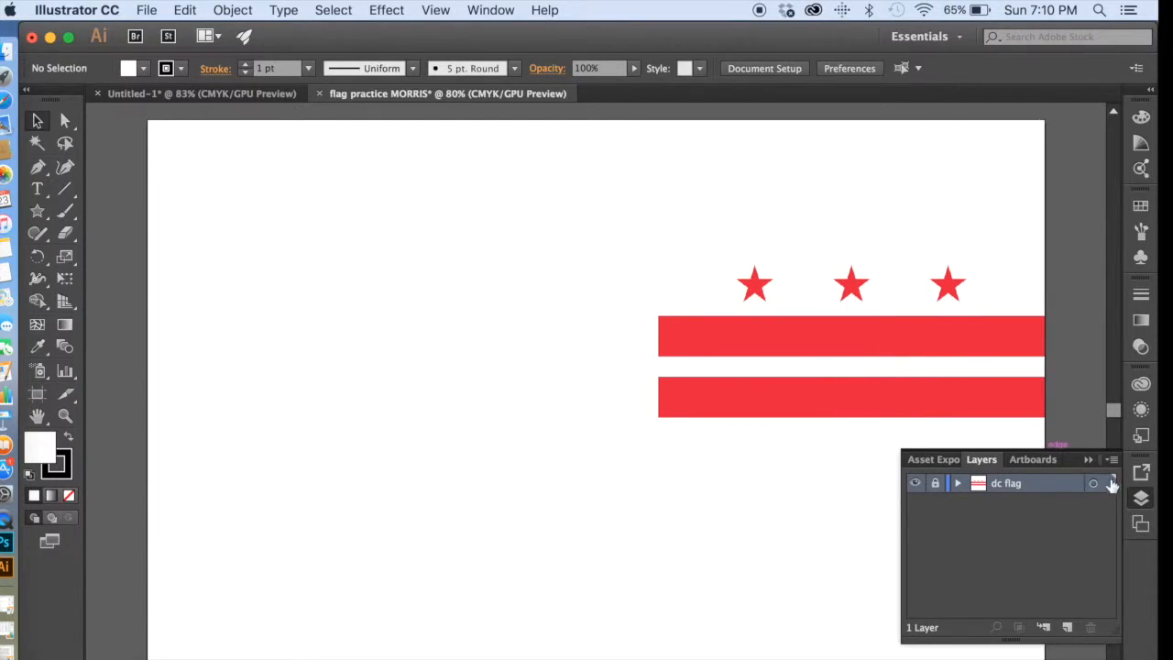
left_click(1087, 459)
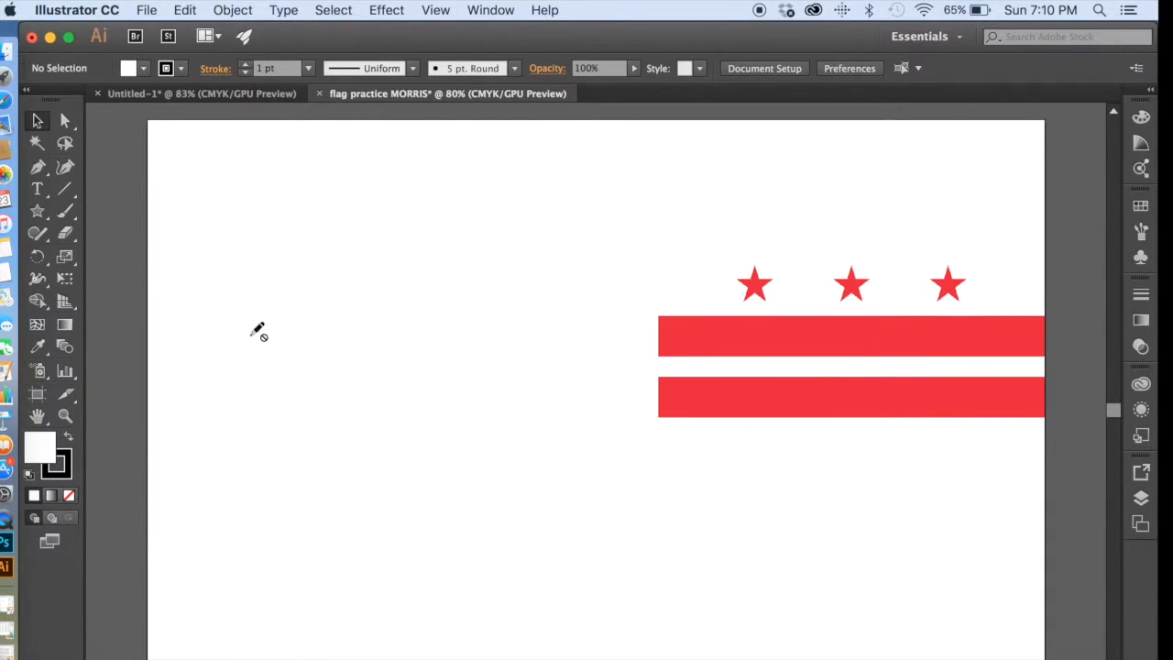
left_click(38, 124)
left_click(36, 217)
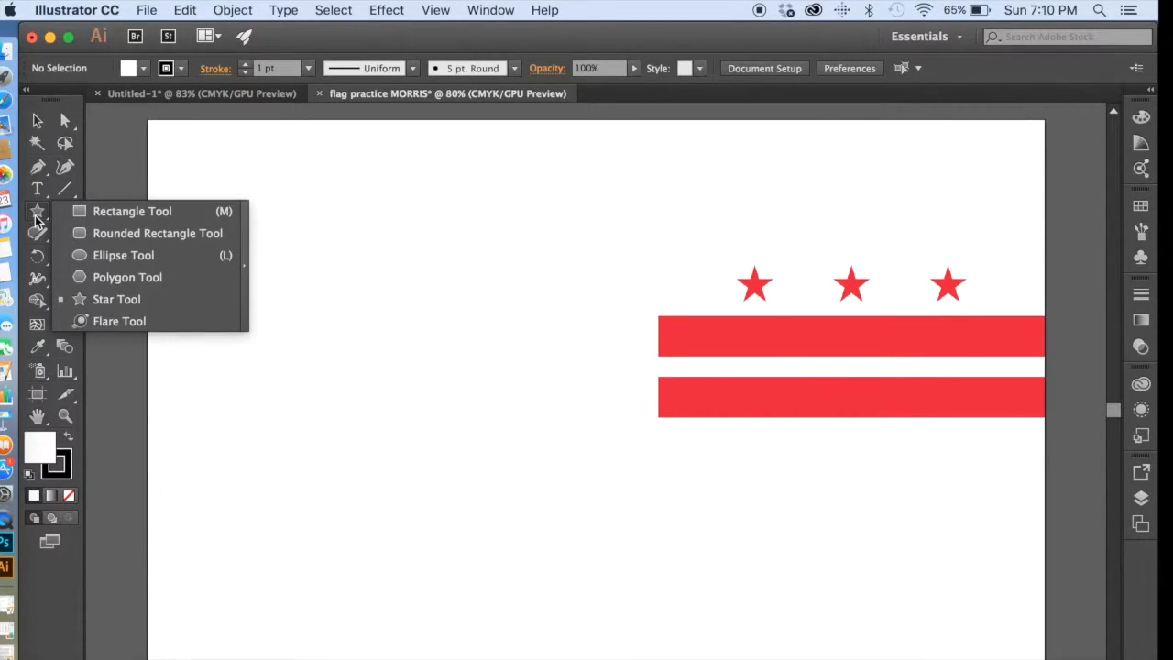
left_click(83, 210)
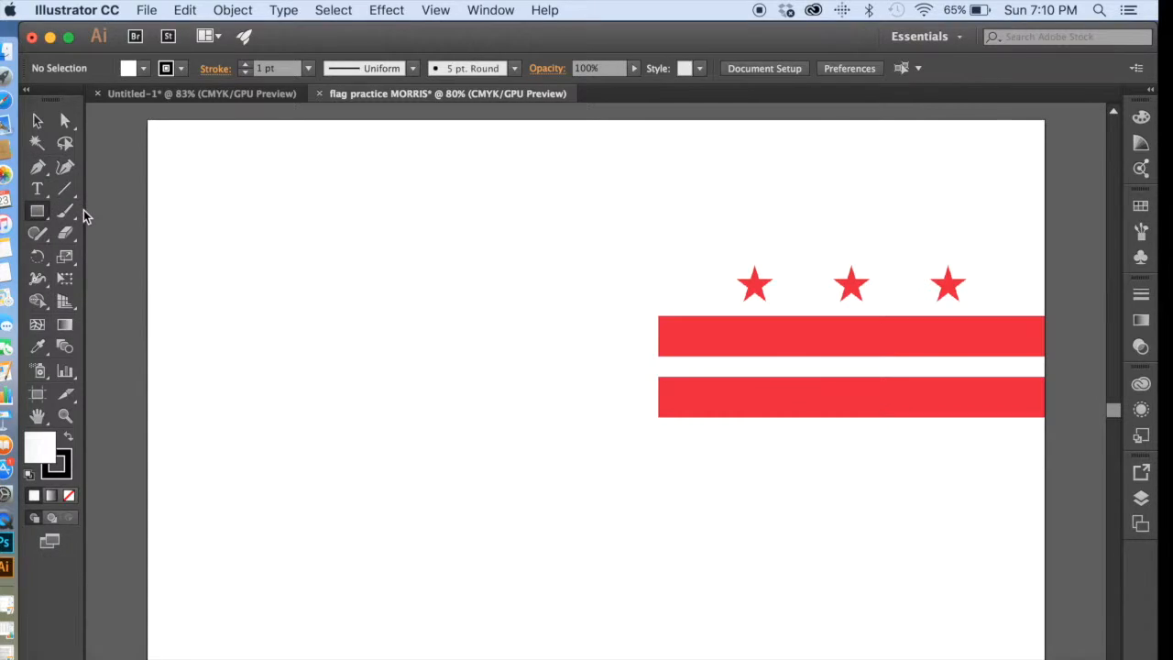
left_click(36, 213)
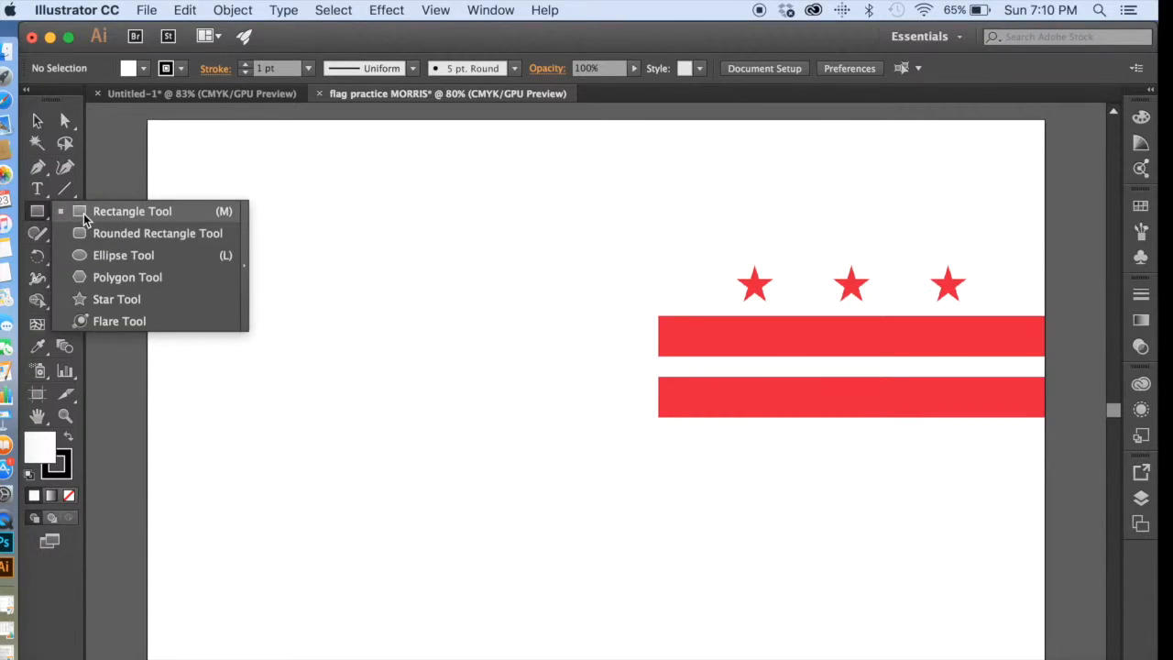
left_click(83, 242)
left_click(37, 211)
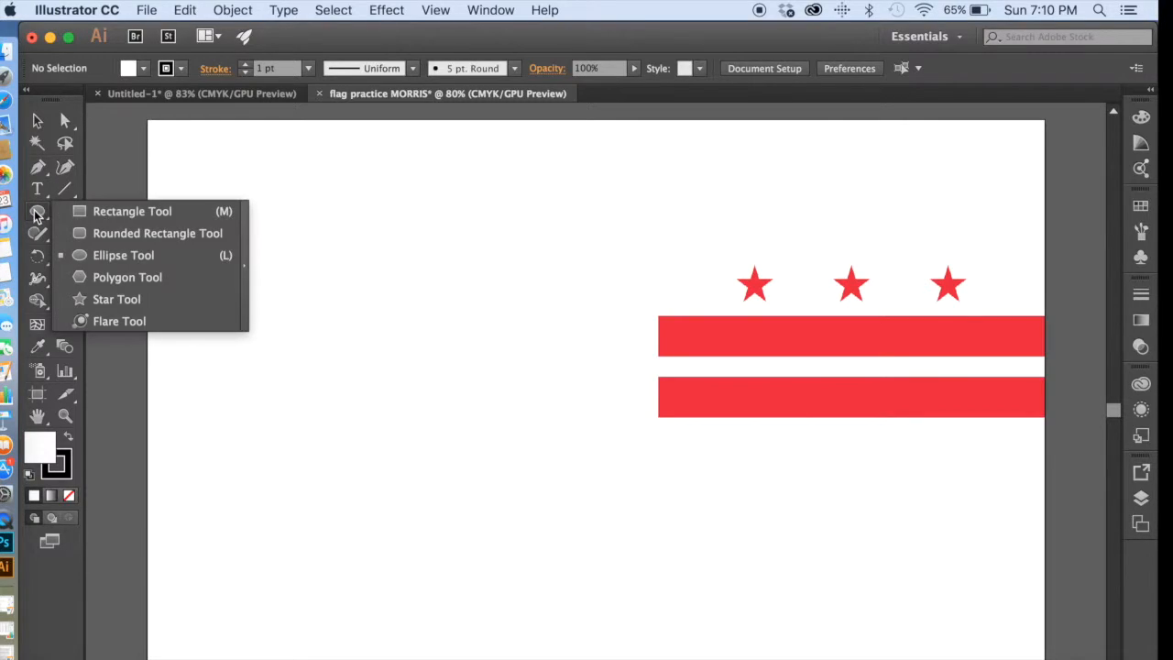
left_click(85, 213)
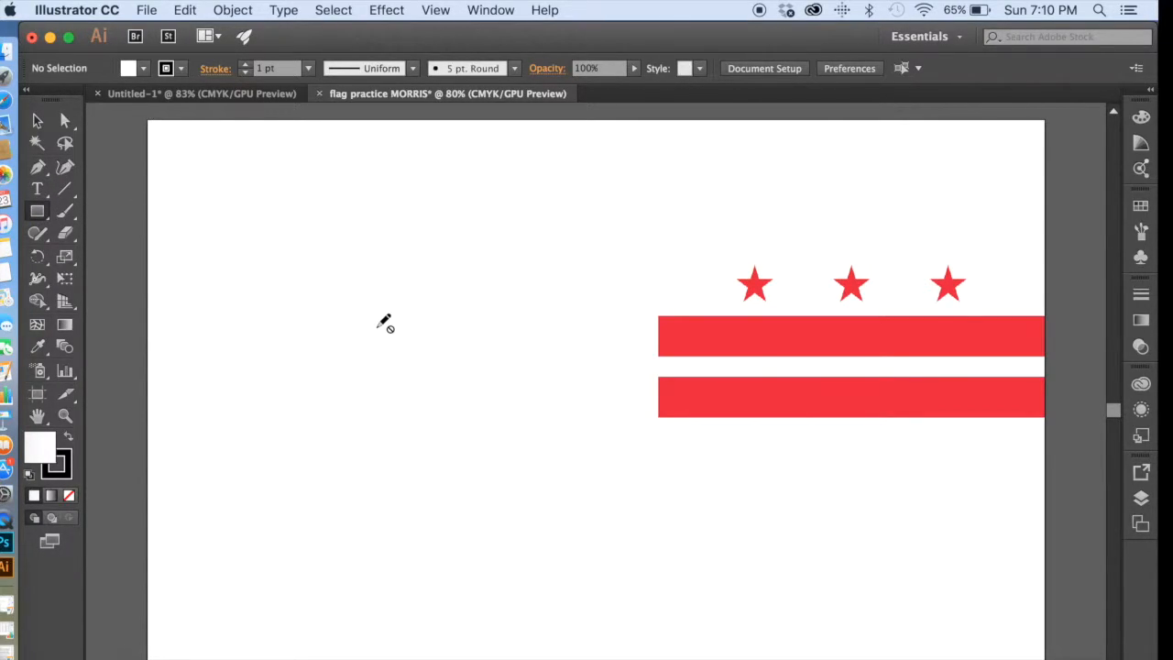
Create a new layer above the dc flag layer and name it "practice DC flag".
left_click(1141, 497)
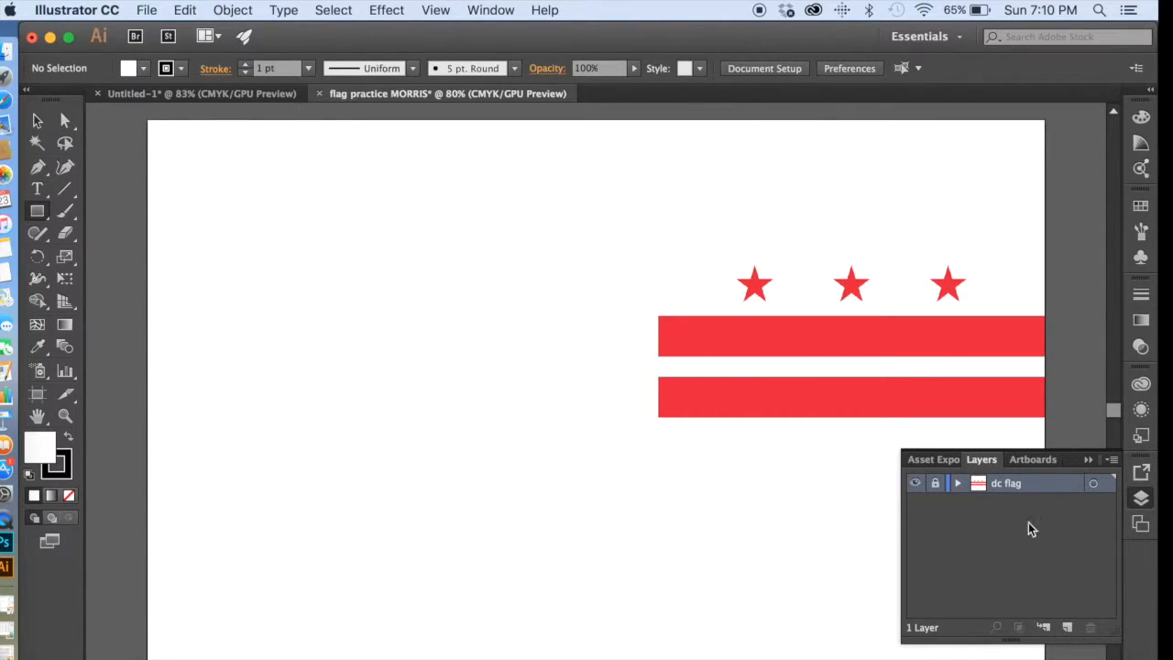
left_click(1068, 628)
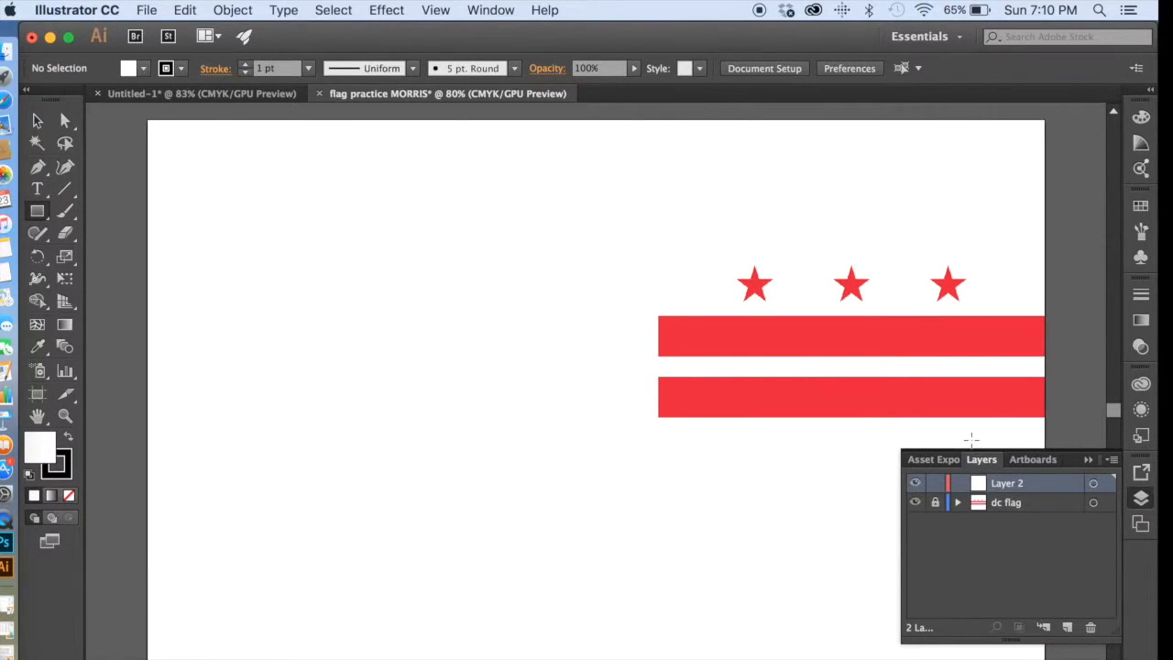
double_click(1008, 486)
type("practice")
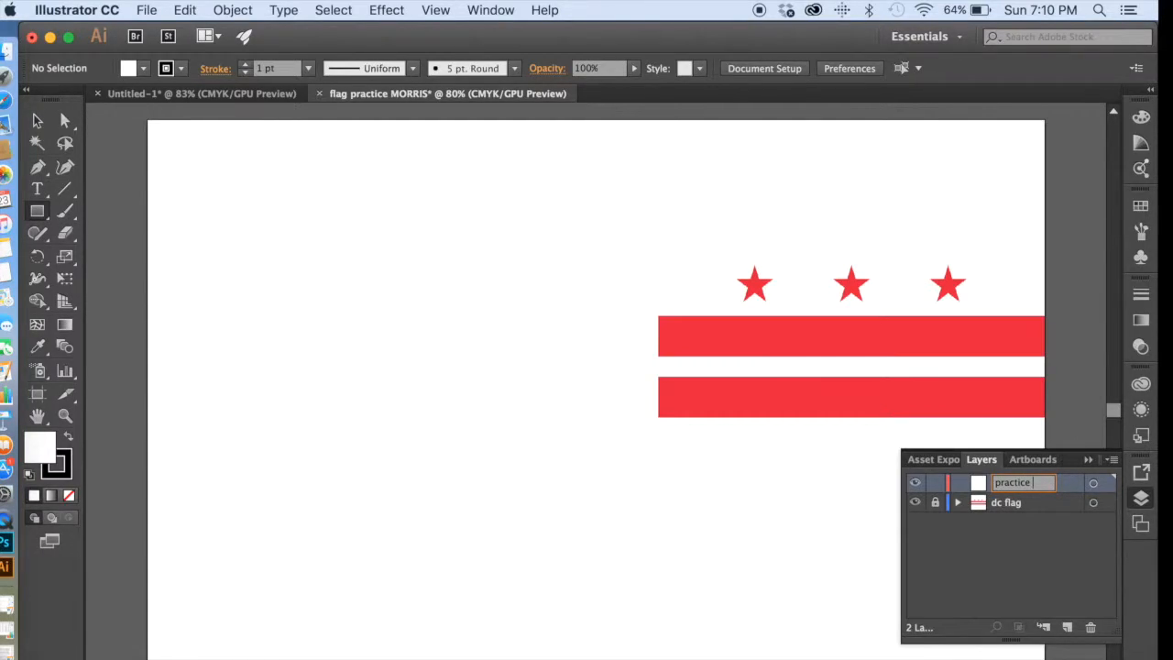
type(" DCflag")
key("Return")
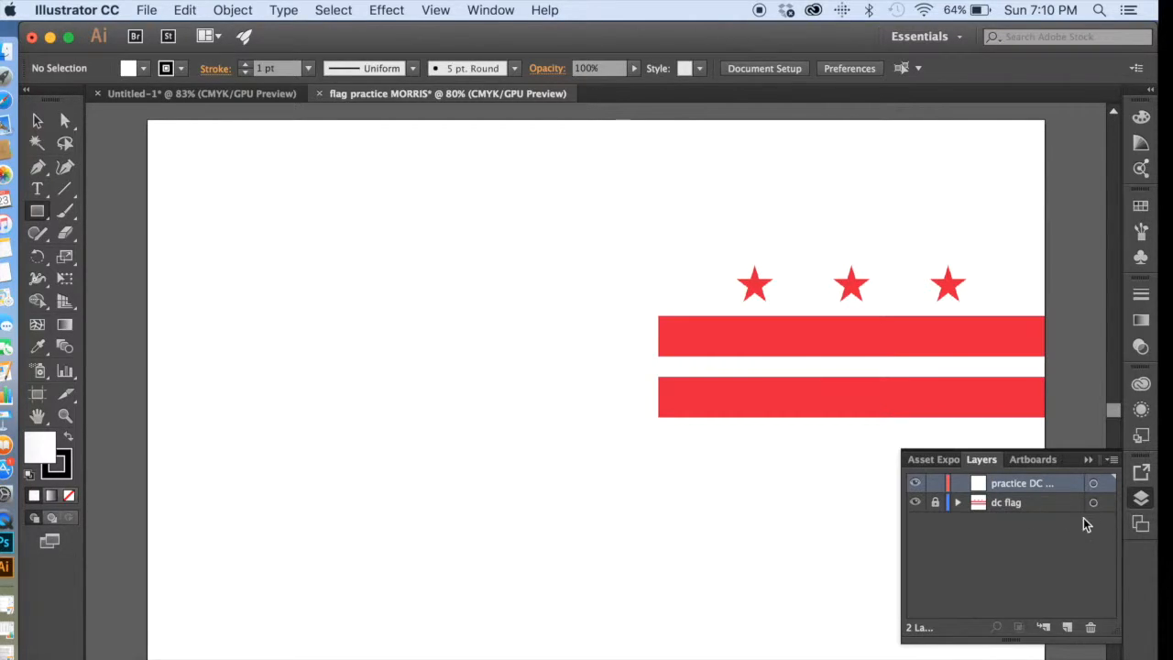
left_click(1088, 459)
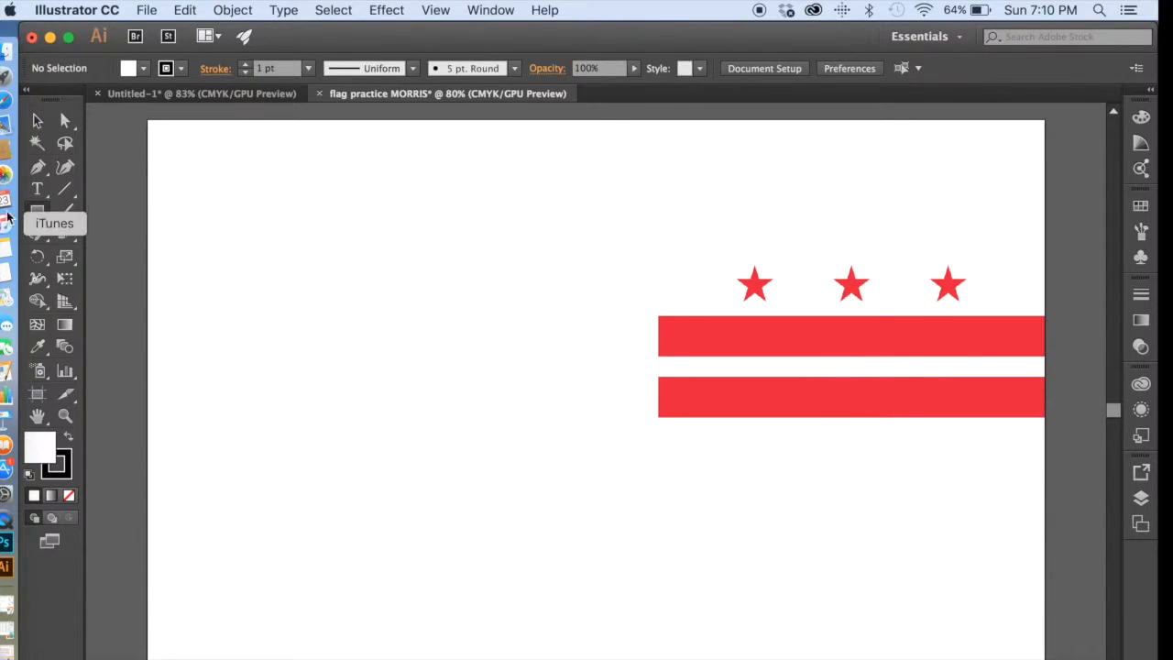
Draw a rectangle exactly over the flag's upper red stripe, then move it level into the empty area left of the flag.
left_click(37, 212)
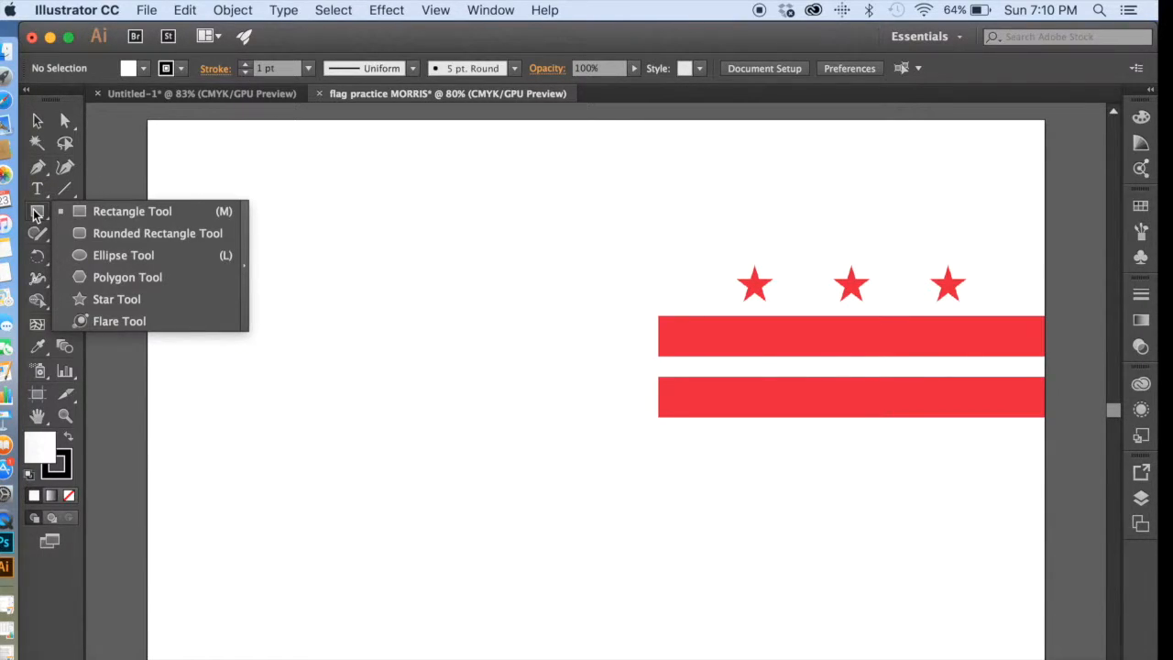
left_click(78, 214)
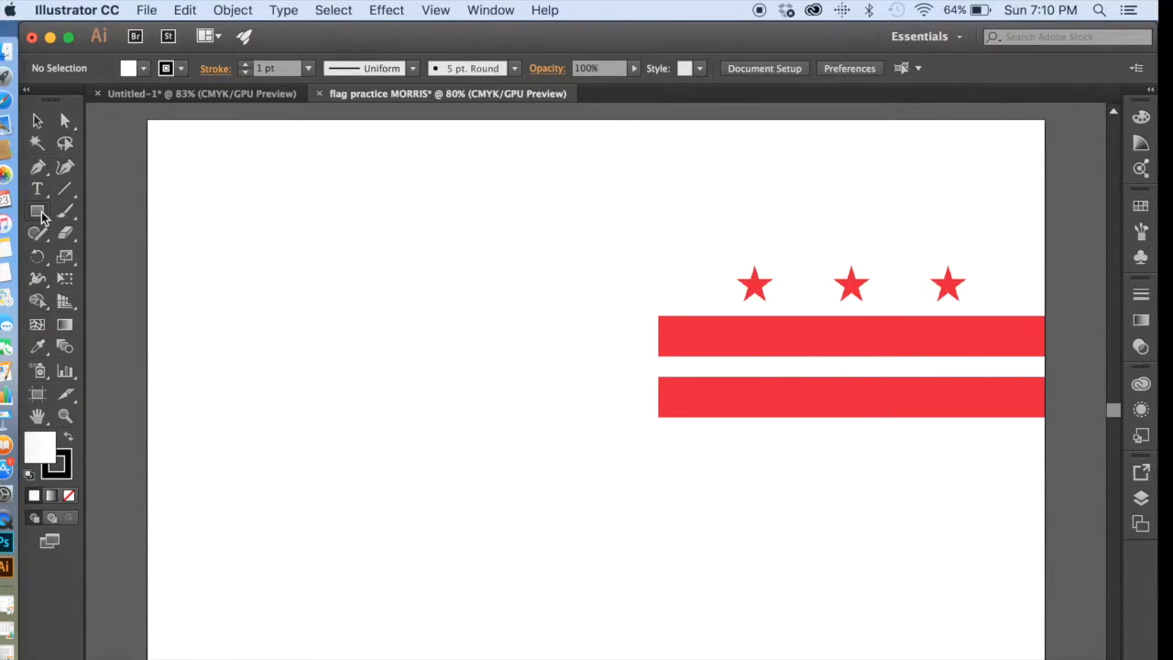
left_click(41, 214)
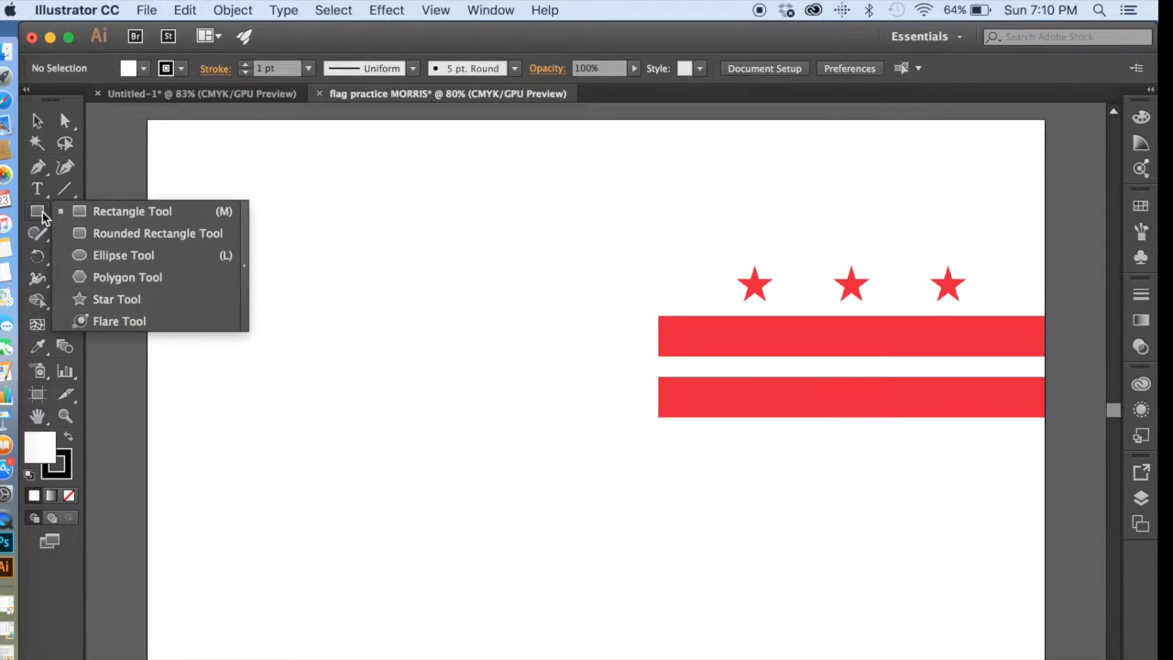
left_click(90, 213)
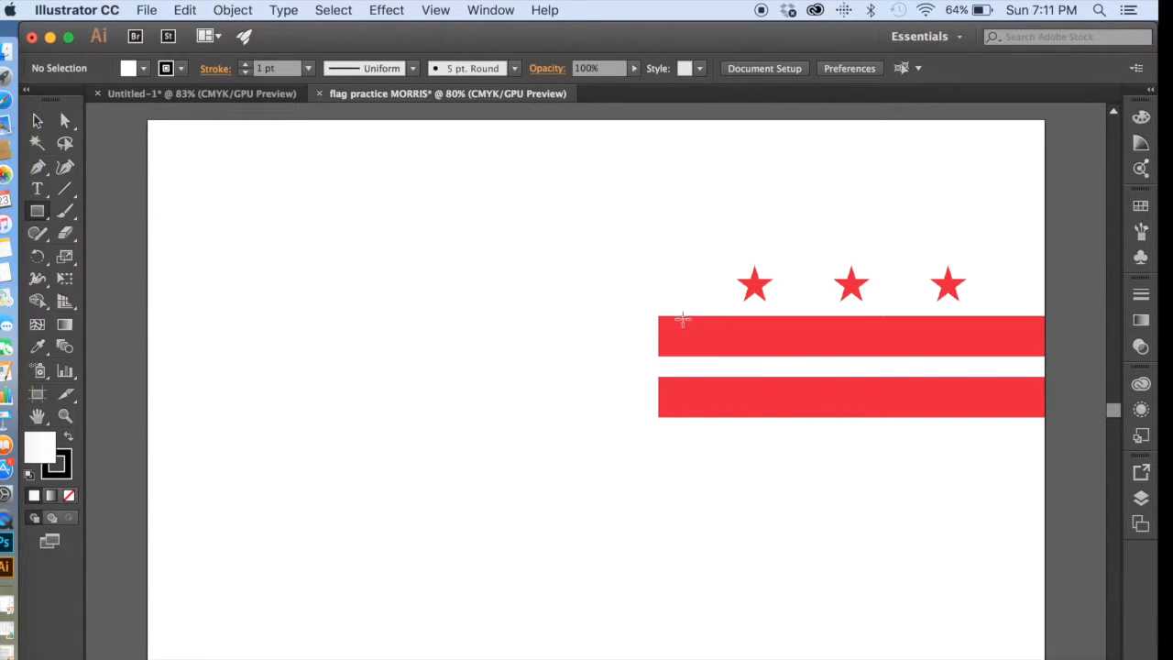
left_click_drag(657, 316, 1044, 356)
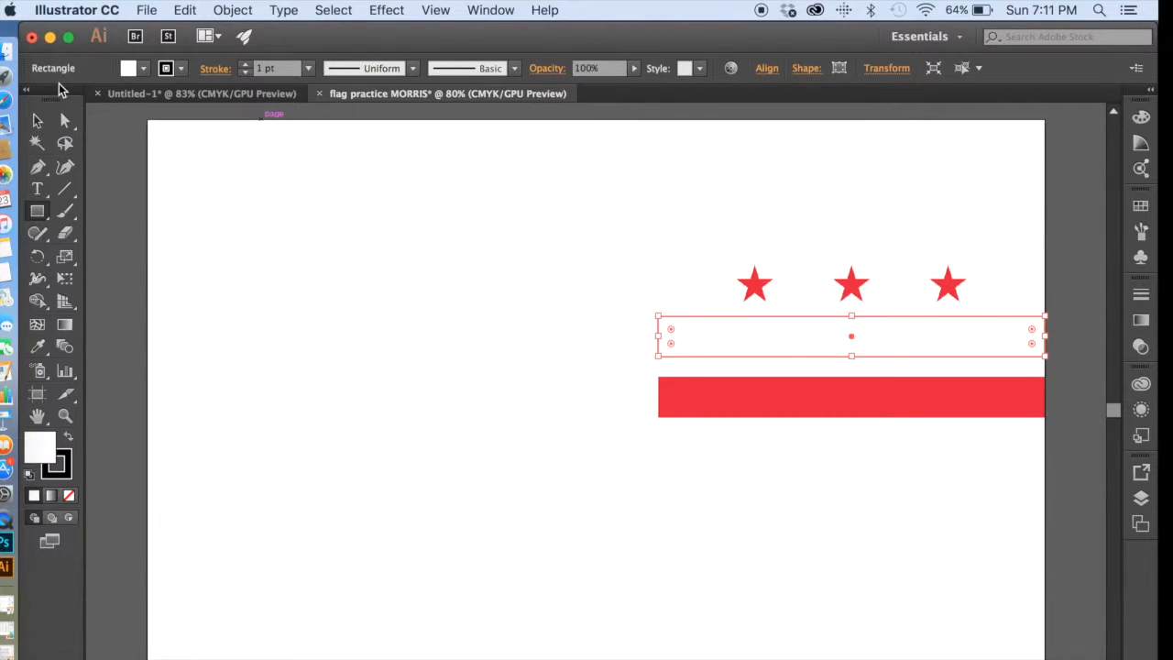
left_click(36, 120)
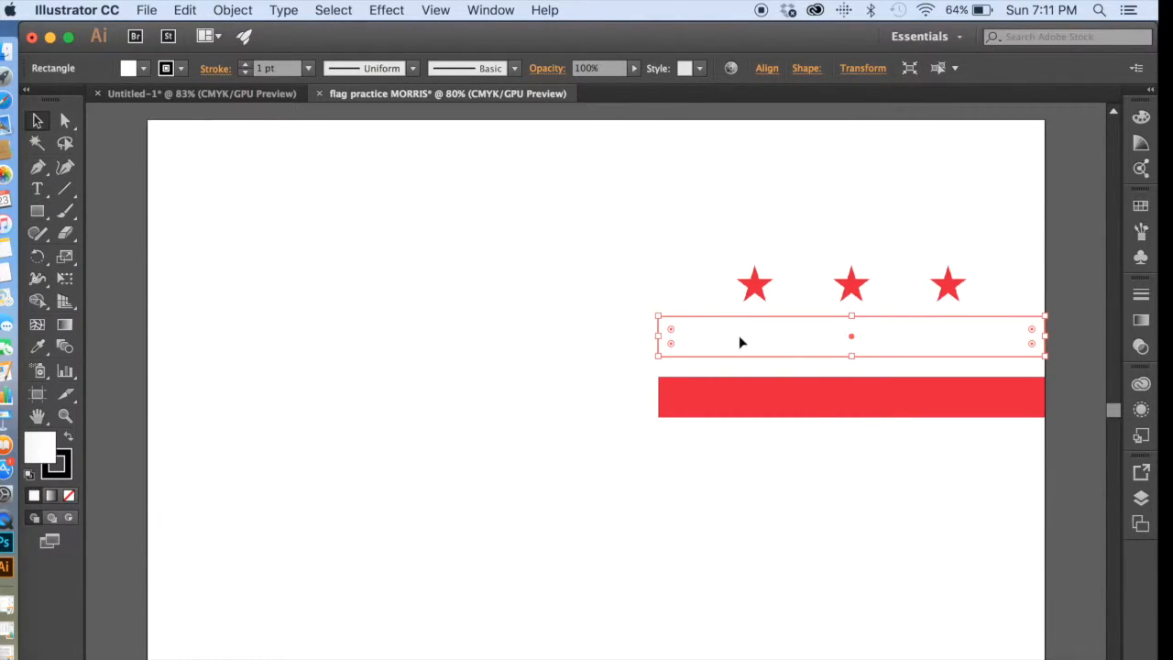
left_click_drag(738, 337, 321, 338)
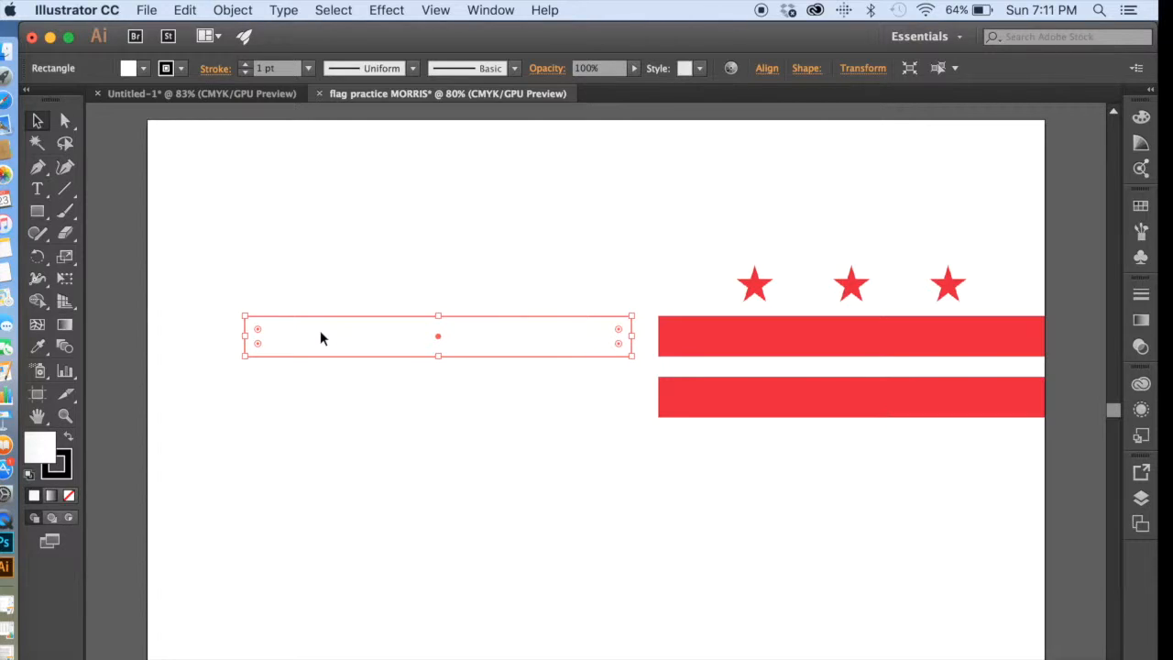
Duplicate the rectangle, place the copy directly below the original, level with the flag's lower red stripe, and deselect it.
key("super")
key("super")
key("super+v")
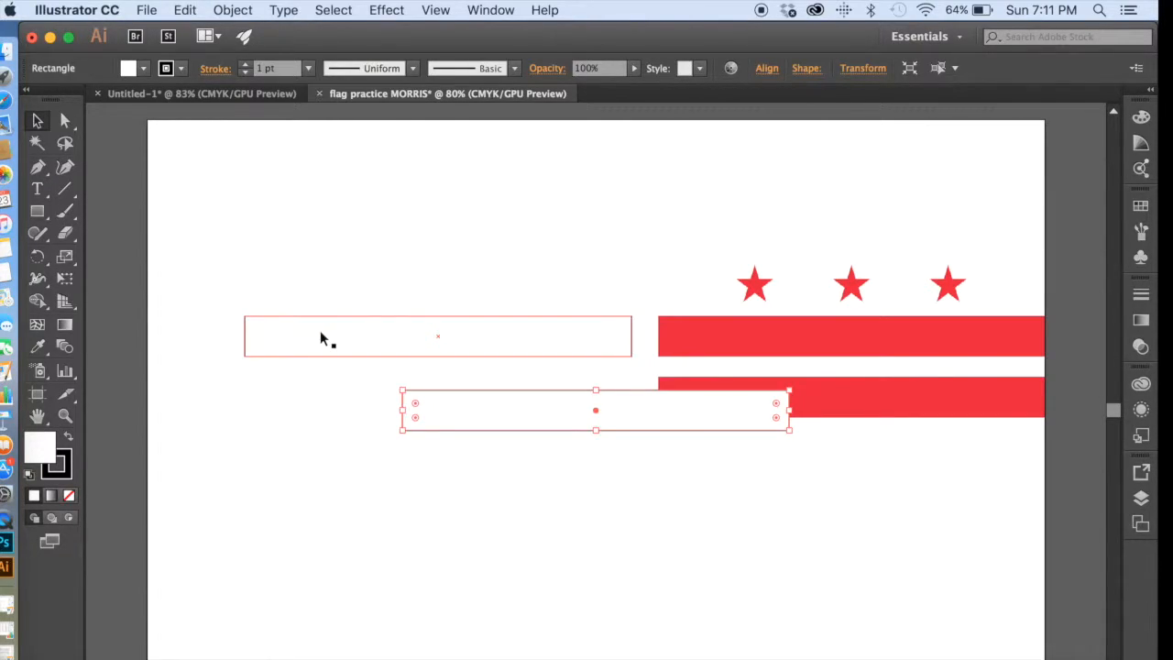
left_click_drag(472, 413, 329, 401)
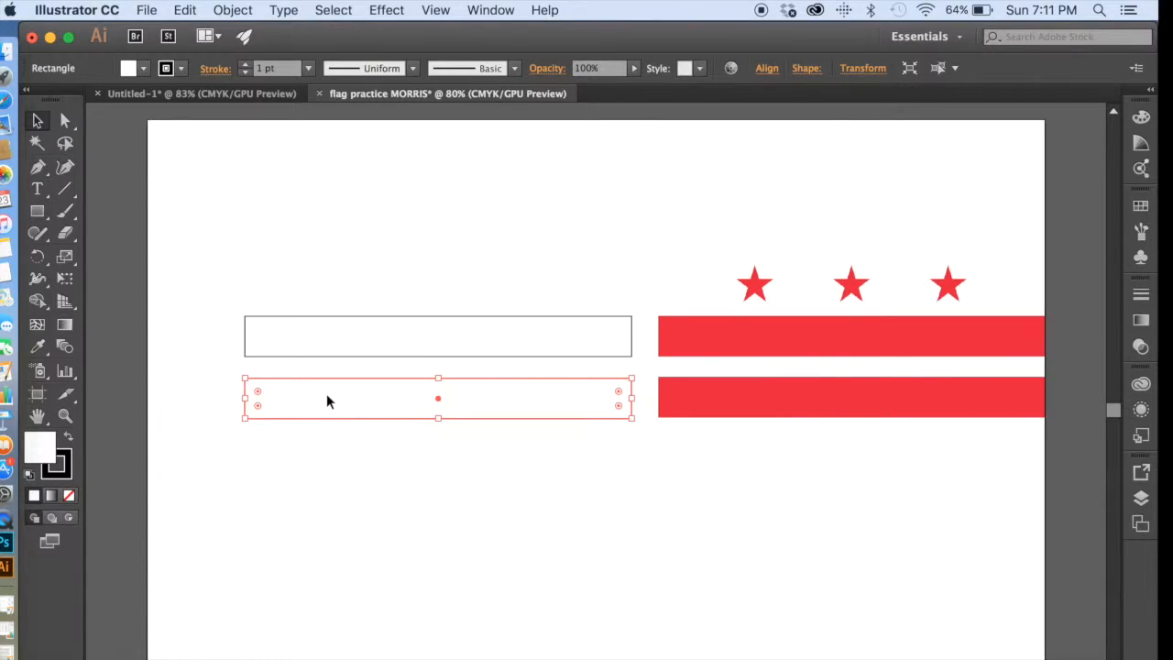
left_click(221, 256)
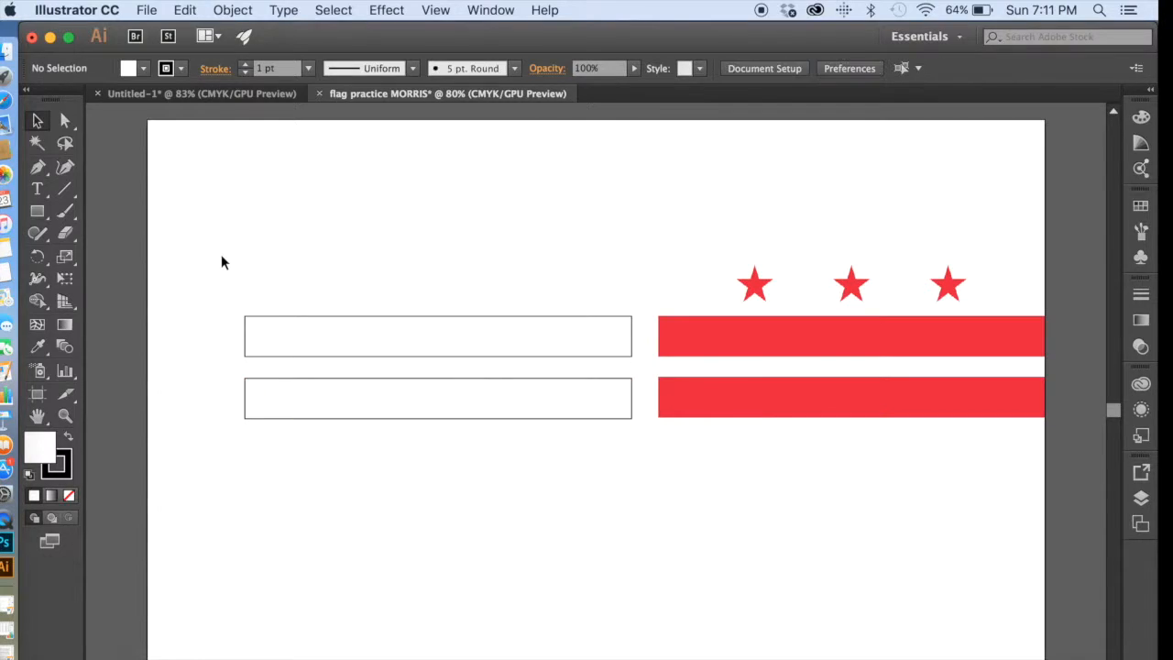
Draw a five-pointed star about 0.67 in wide over the flag's leftmost star, then move it above the upper rectangle's left part.
left_click(37, 215)
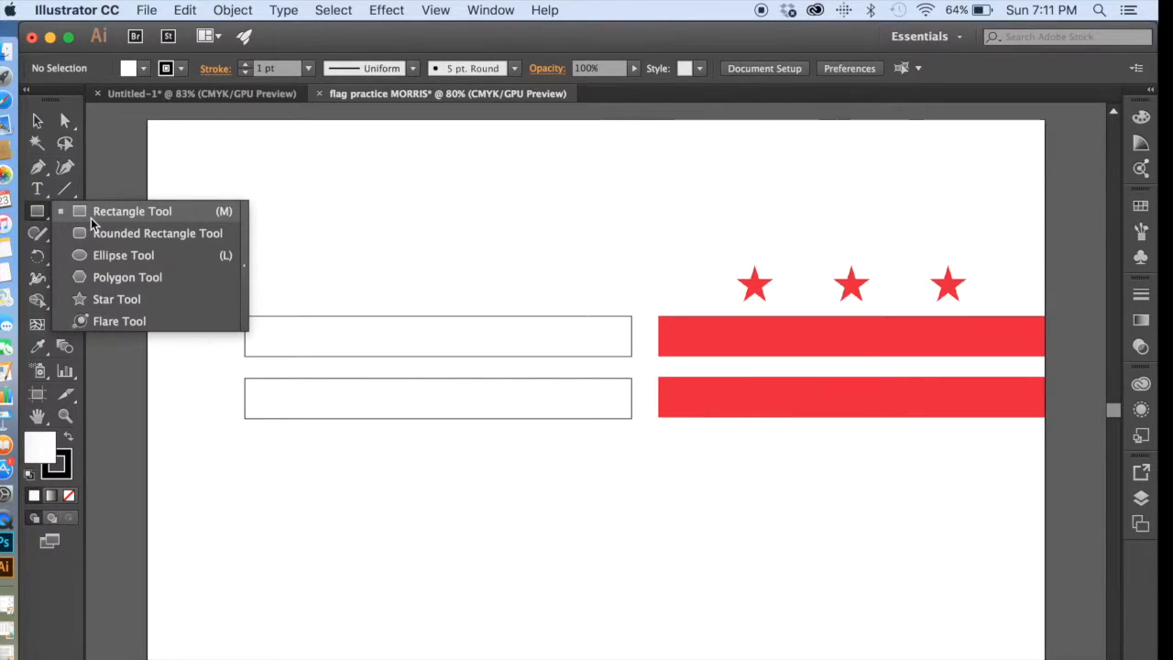
left_click(103, 302)
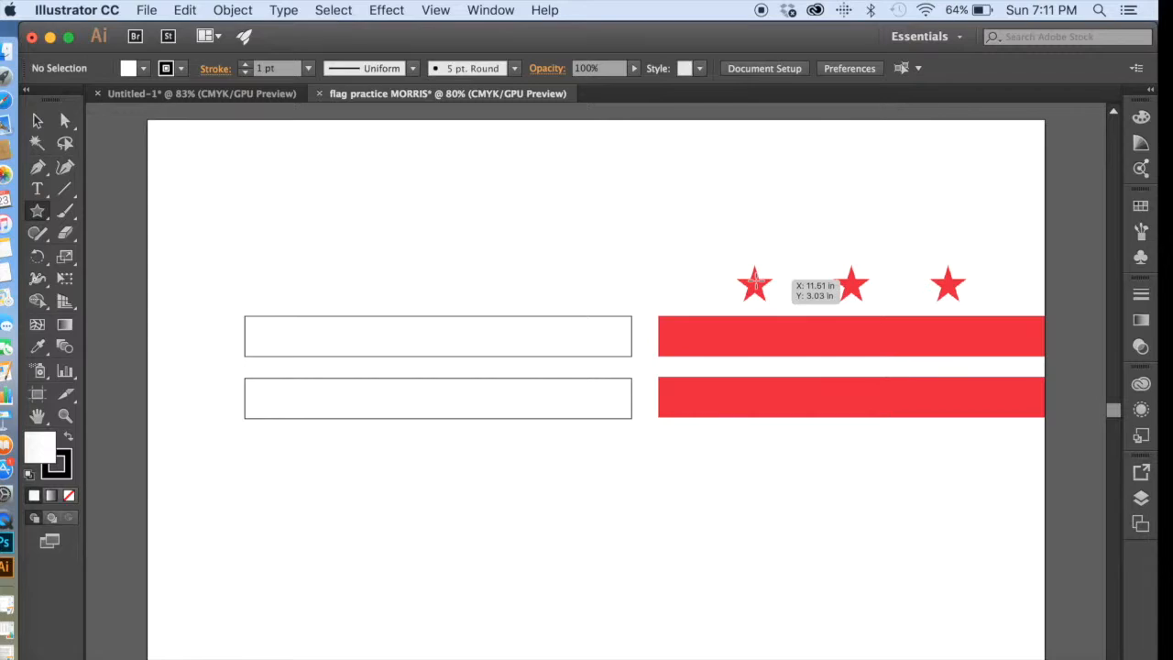
left_click_drag(754, 284, 737, 268)
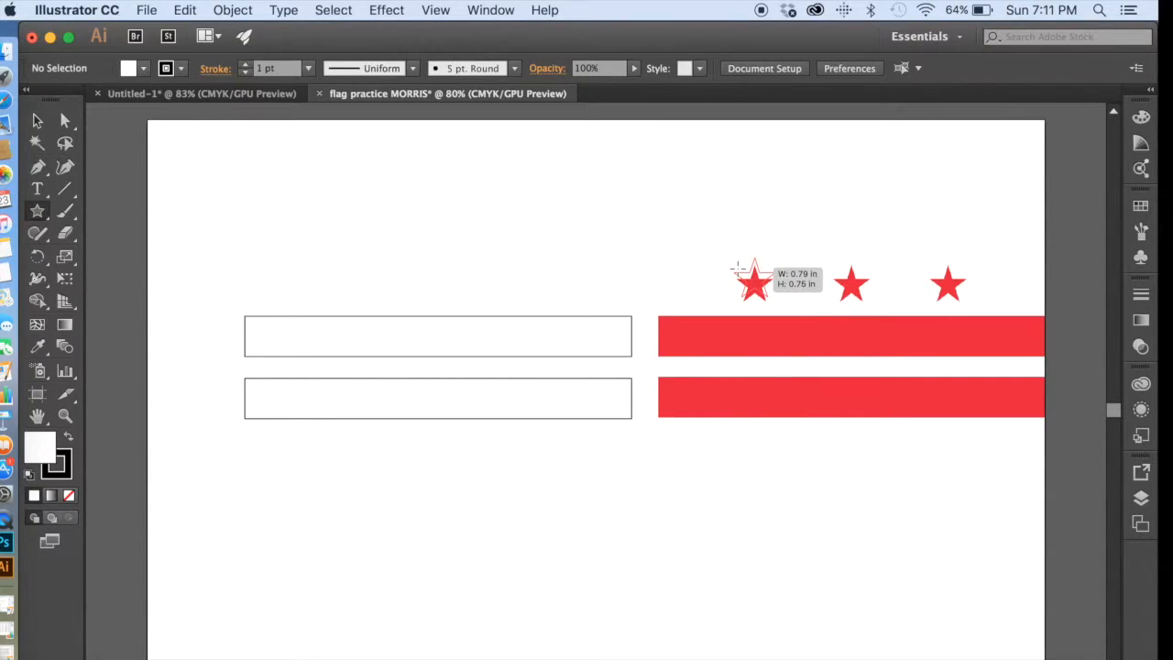
mouse_move(734, 269)
left_mouse_down()
mouse_move(719, 259)
mouse_move(721, 271)
left_mouse_up()
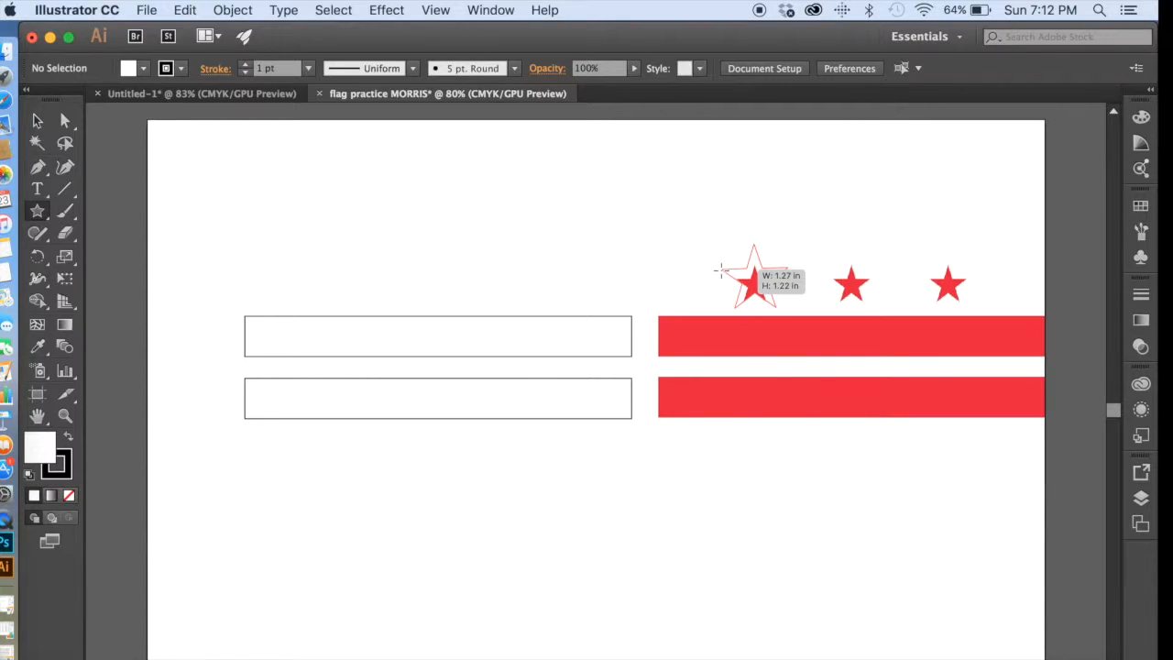
left_click_drag(721, 270, 740, 280)
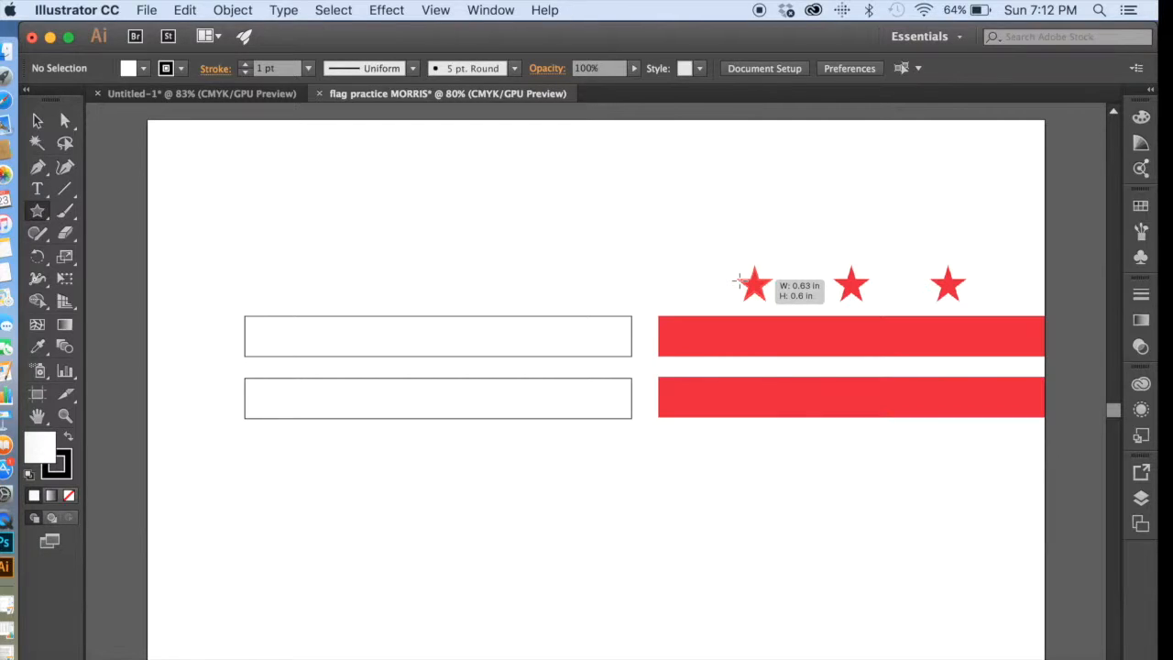
left_click_drag(741, 281, 738, 281)
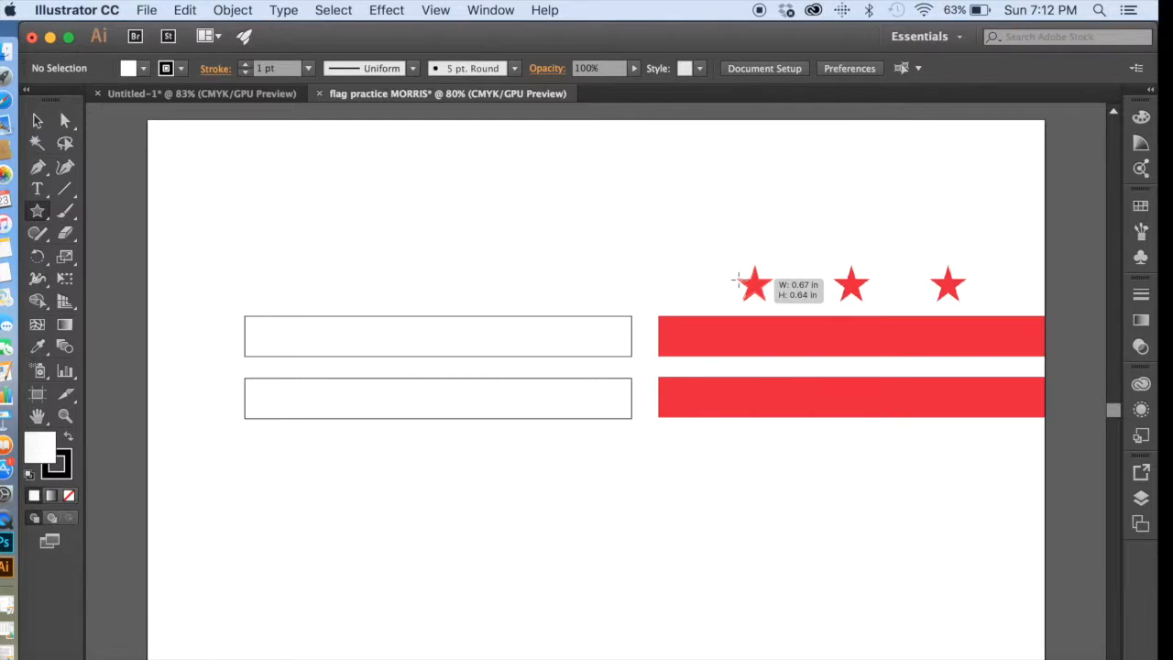
left_click_drag(740, 278, 740, 279)
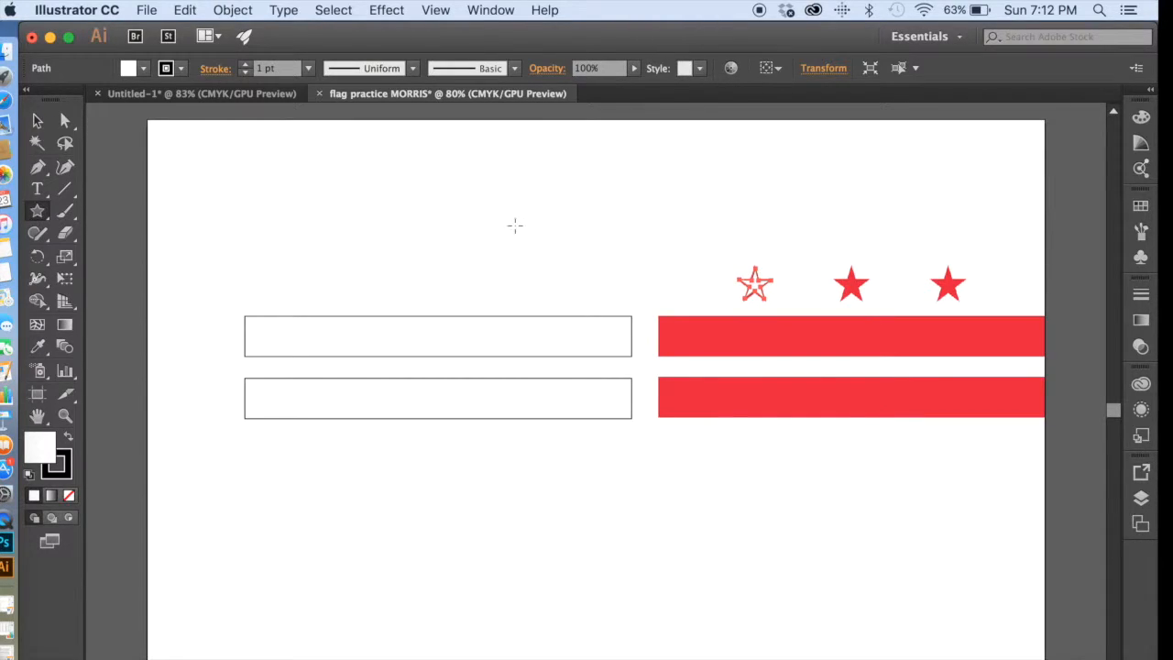
key("v")
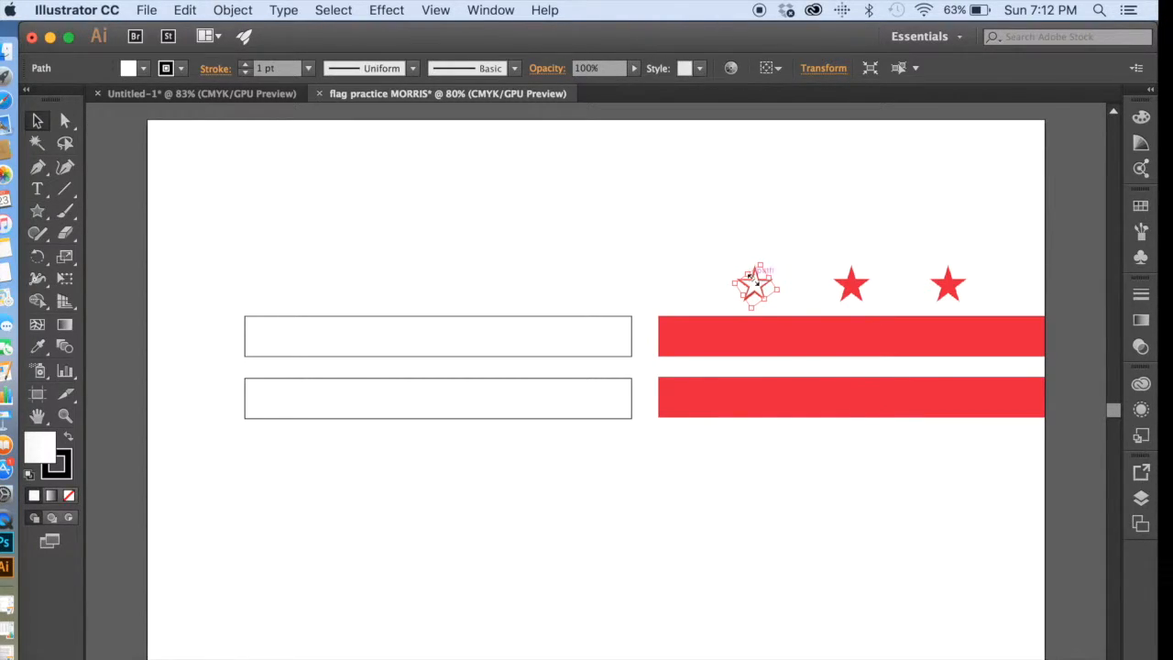
left_click_drag(754, 285, 317, 293)
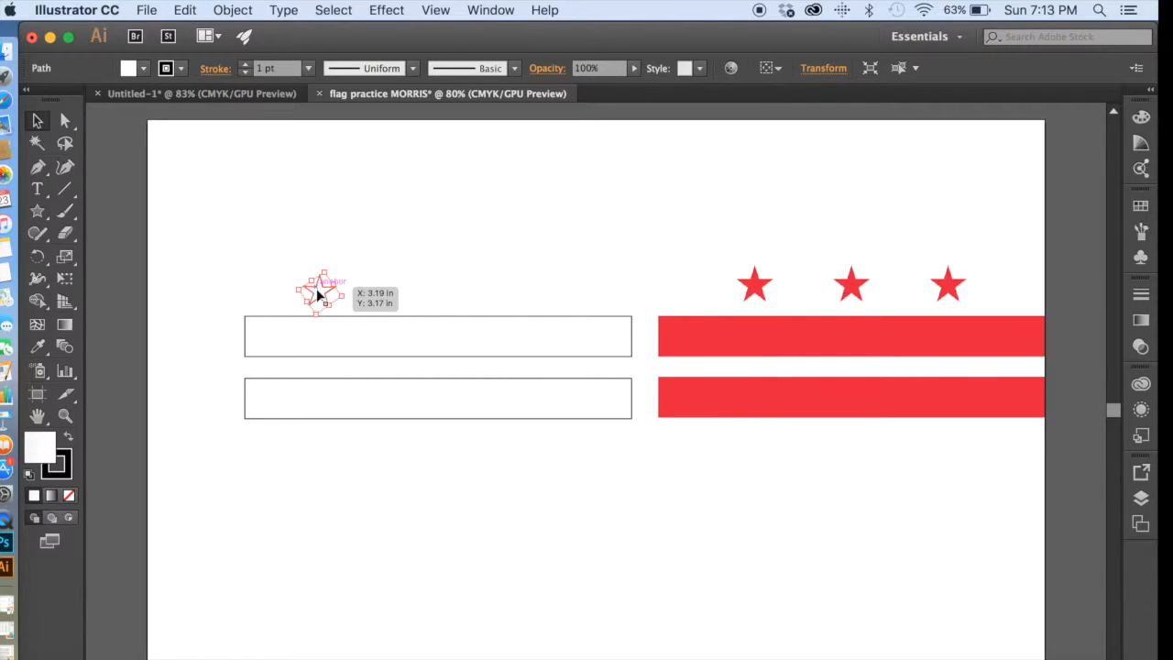
Duplicate the star twice, placing the copies level with it above the upper rectangle's middle and right part, and deselect.
left_click_drag(318, 292, 319, 288)
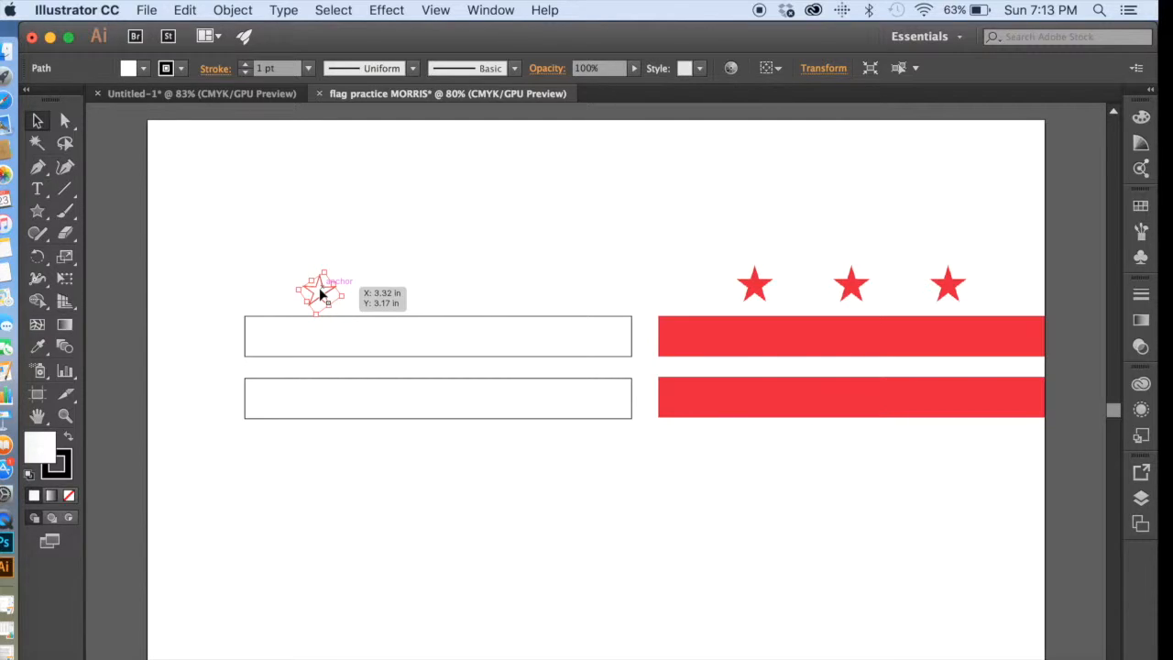
key("super+v")
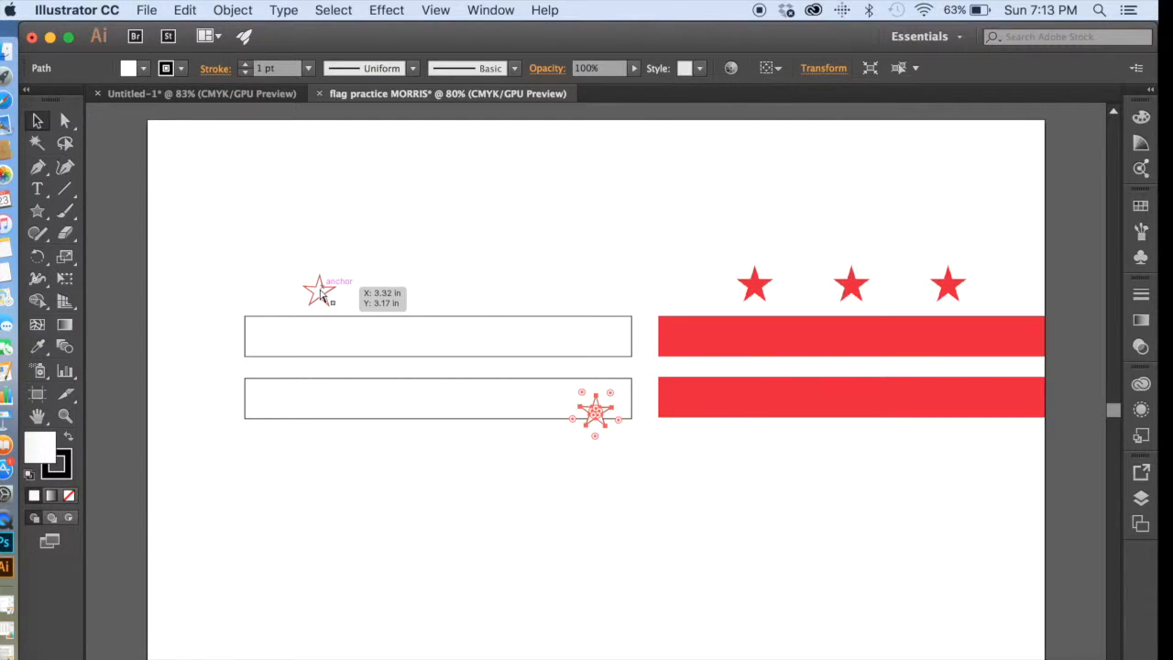
left_click_drag(597, 411, 442, 291)
left_click_drag(593, 409, 563, 293)
mouse_move(436, 294)
left_mouse_down()
mouse_move(466, 293)
mouse_move(441, 294)
left_mouse_up()
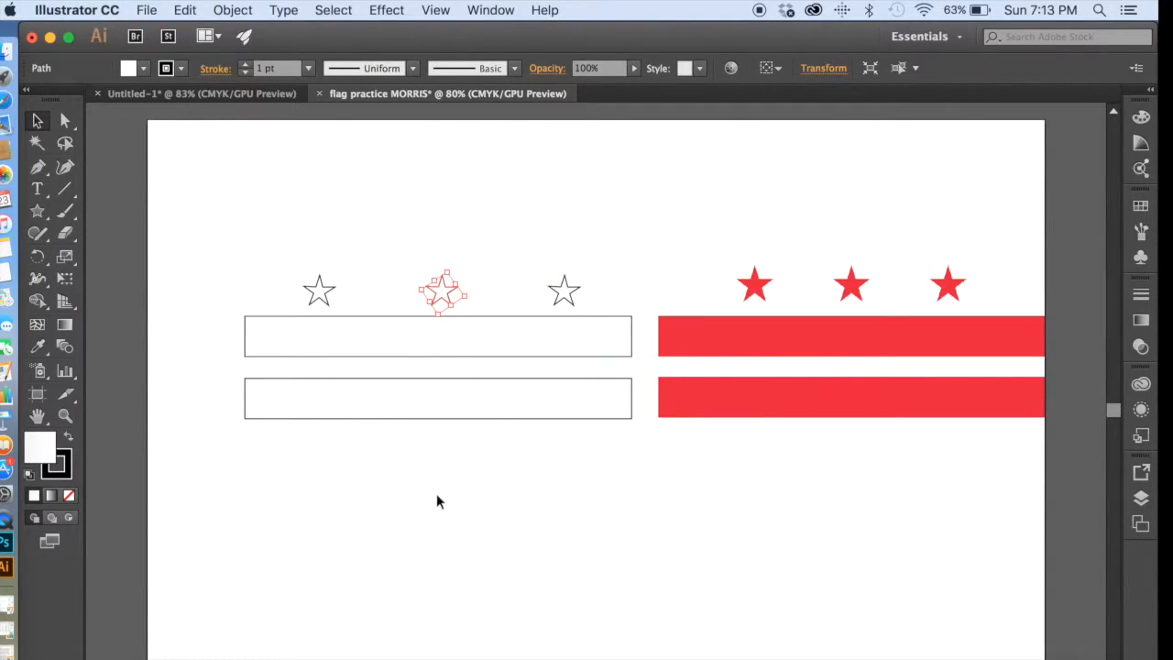
left_click(424, 488)
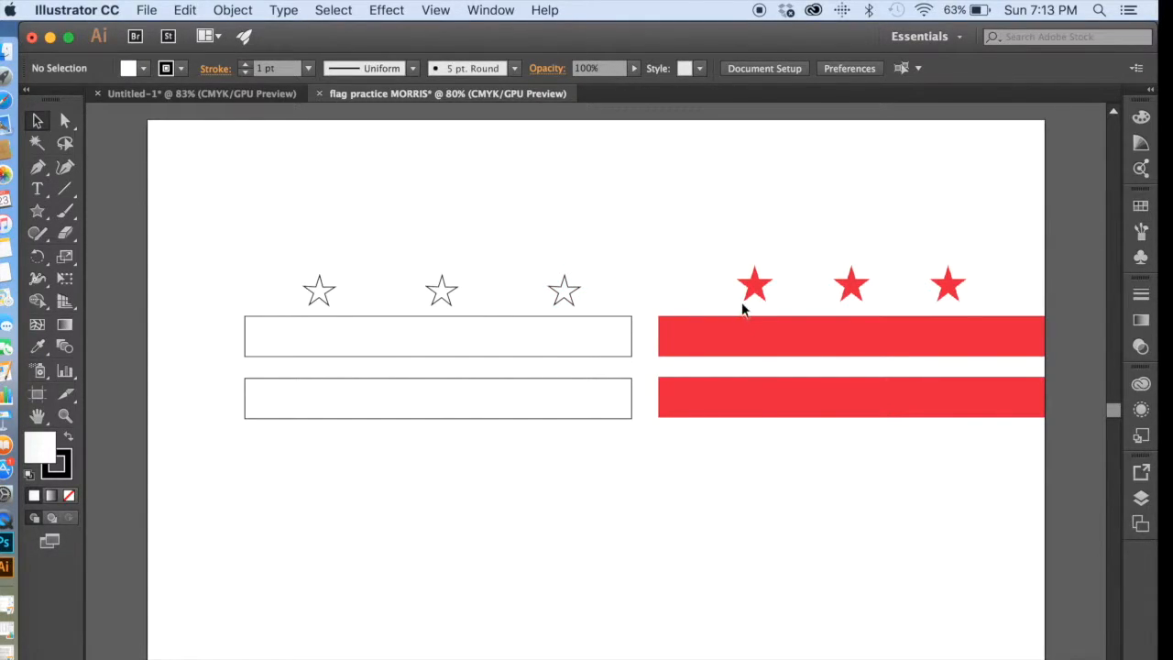
Raise the three outlined stars level with the reference flag's stars and space them evenly above the upper rectangle.
left_click_drag(566, 297, 565, 291)
left_click_drag(448, 298, 449, 289)
mouse_move(328, 291)
left_mouse_down()
mouse_move(326, 278)
mouse_move(334, 282)
left_mouse_up()
left_click_drag(439, 274, 449, 231)
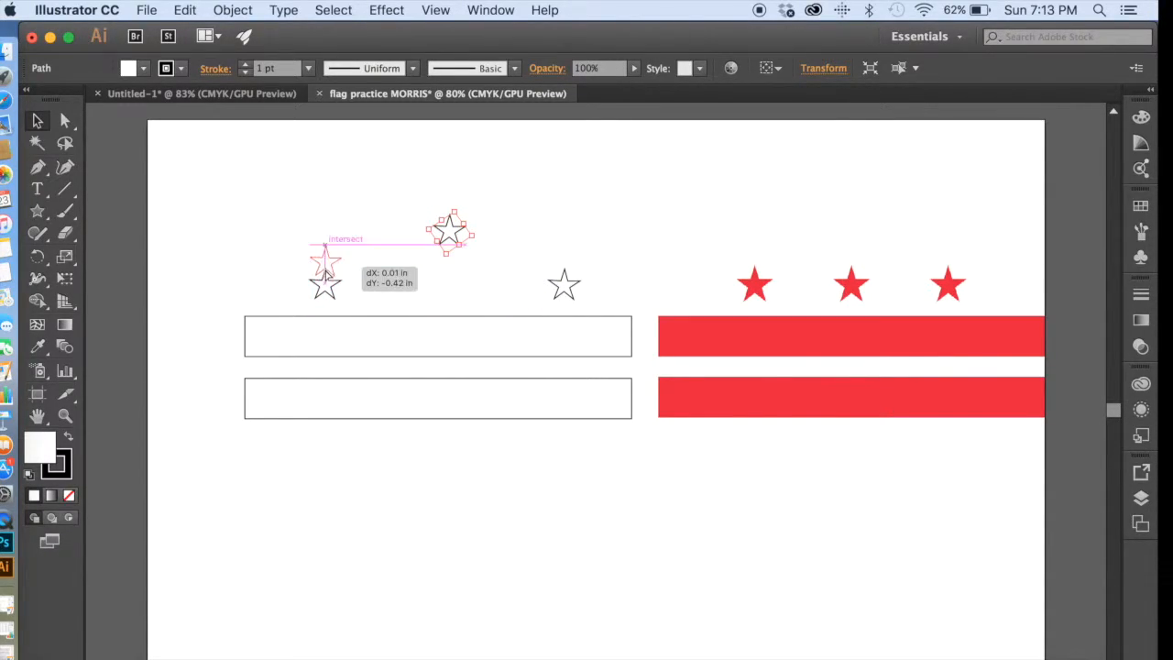
left_click_drag(325, 301, 443, 288)
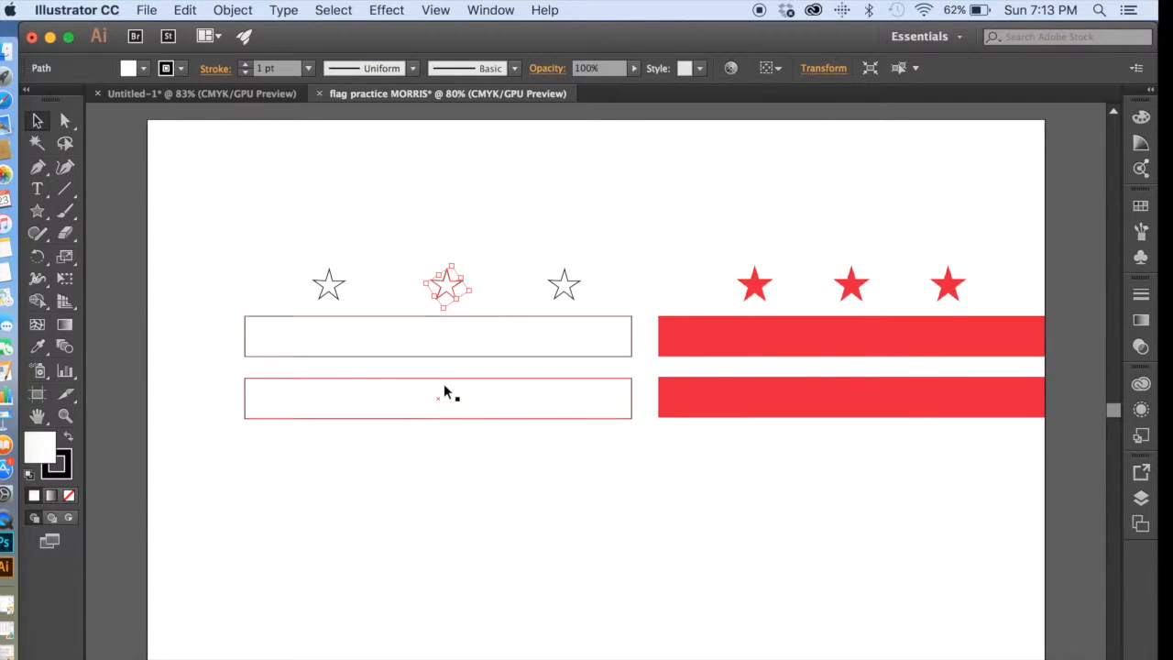
left_click(449, 472)
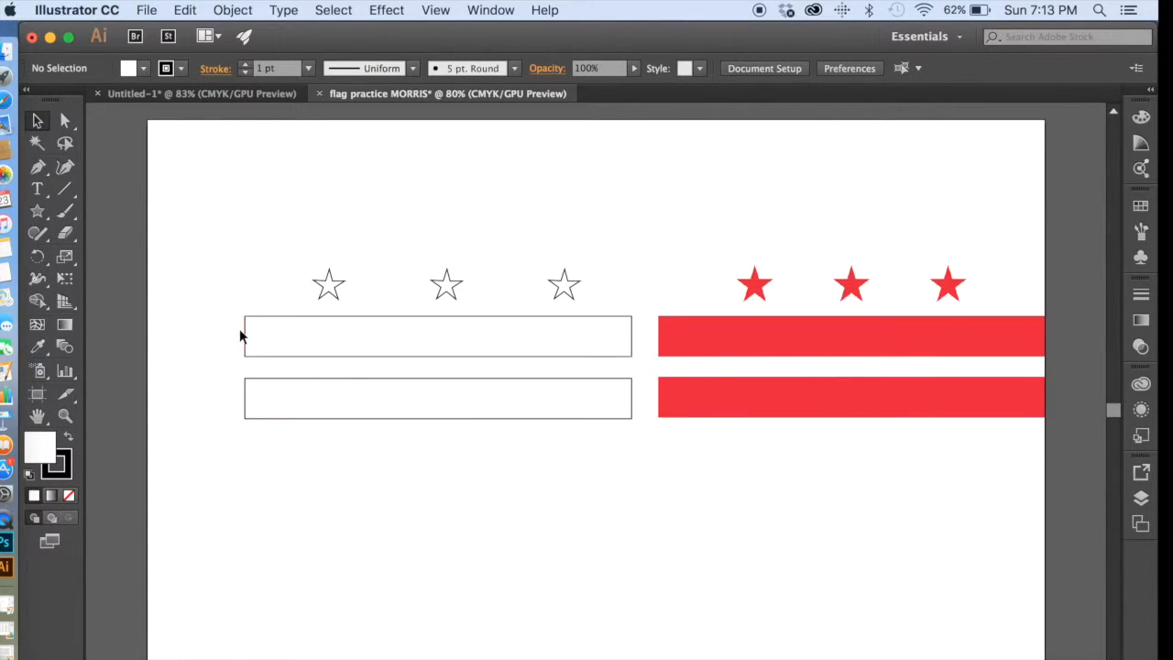
Fill all three stars and both rectangles with the red sampled from the D.C. reference flag's upper stripe, without a stroke.
left_click(316, 343)
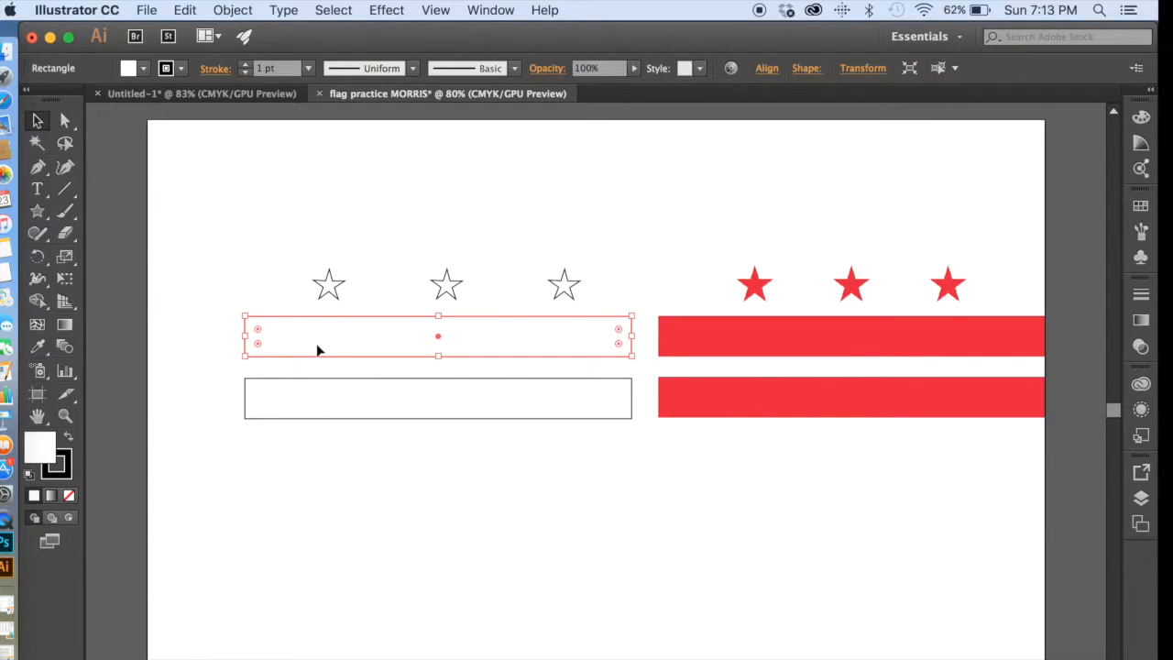
left_click(216, 200)
left_click_drag(179, 200, 640, 510)
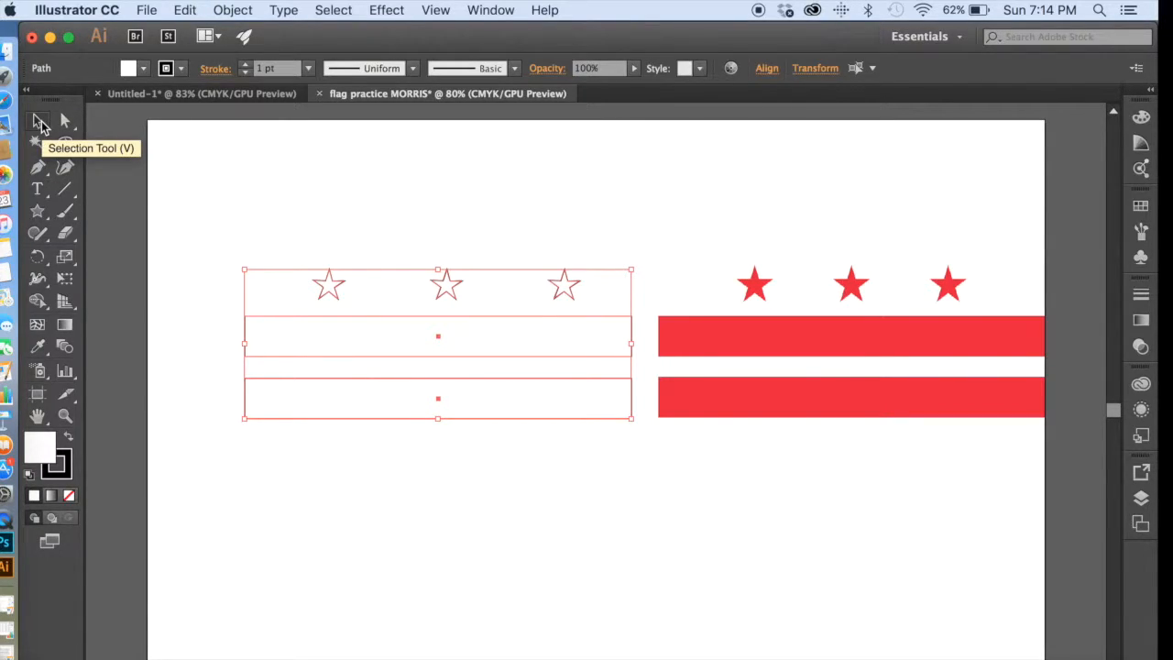
left_click(36, 348)
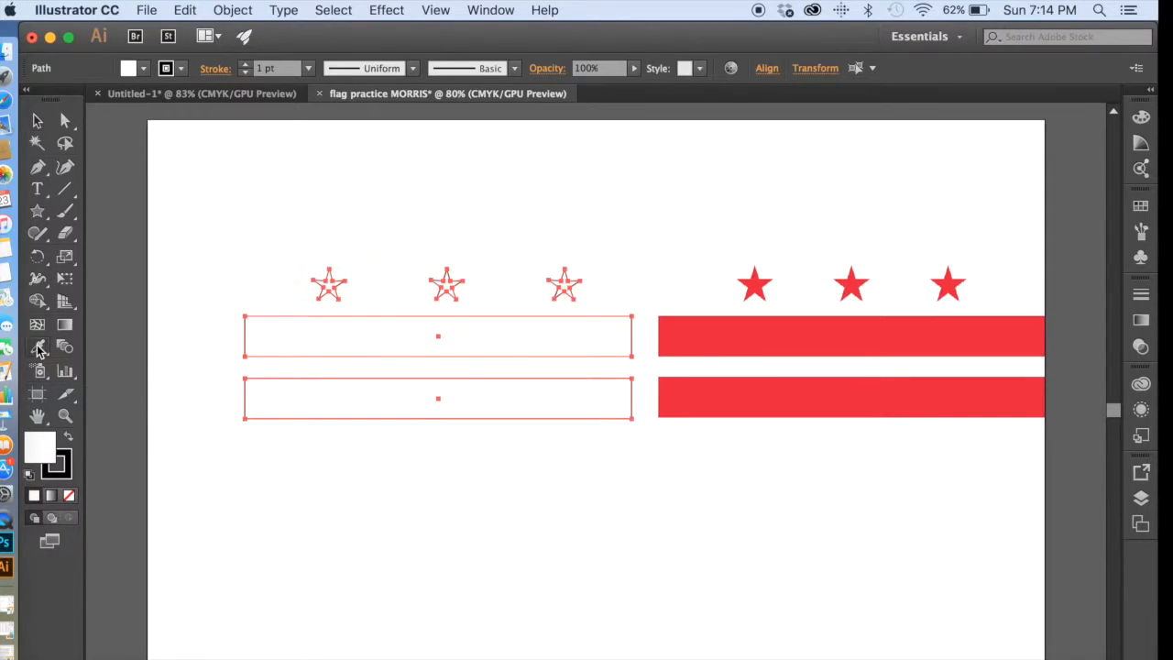
left_click(824, 328)
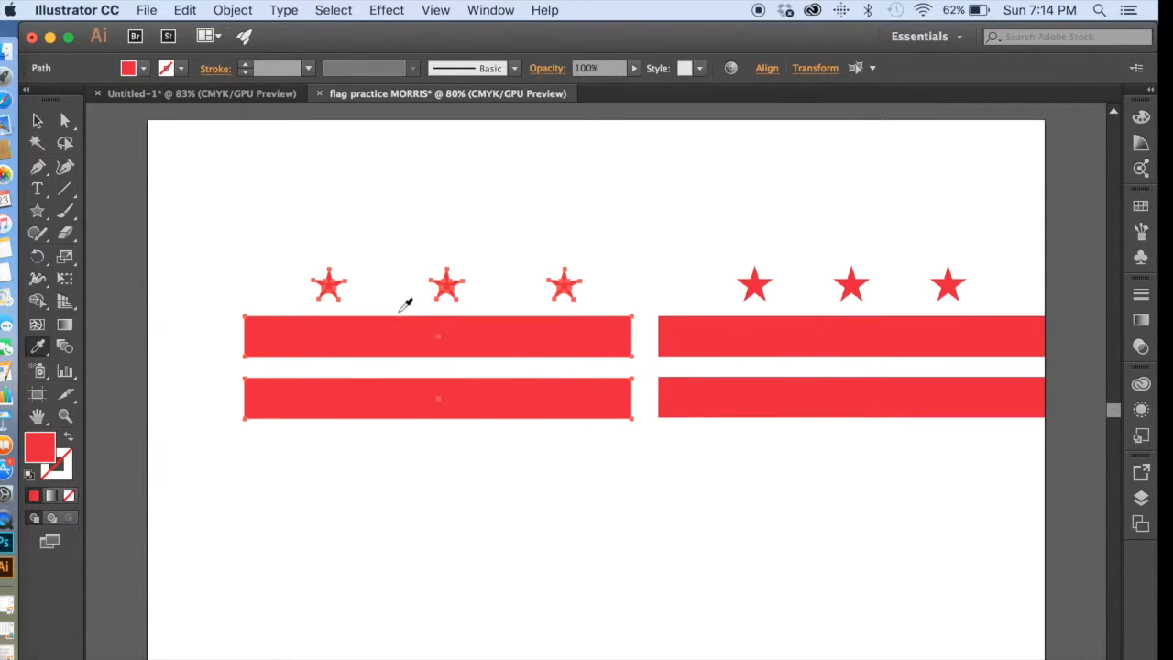
key("v")
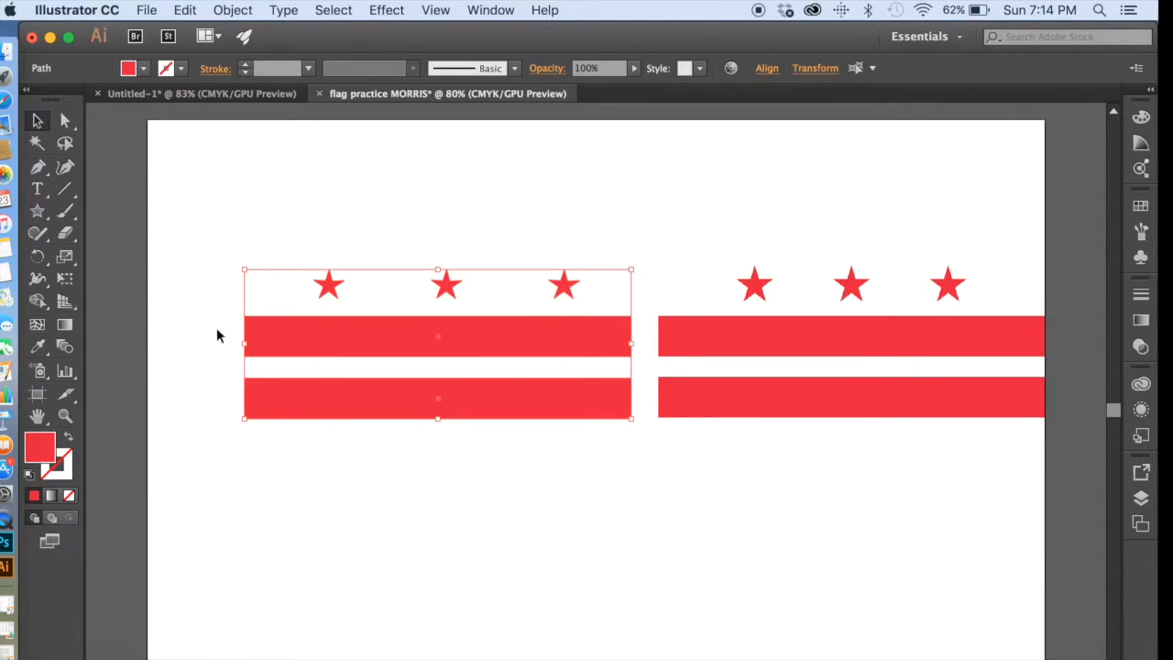
left_click(305, 525)
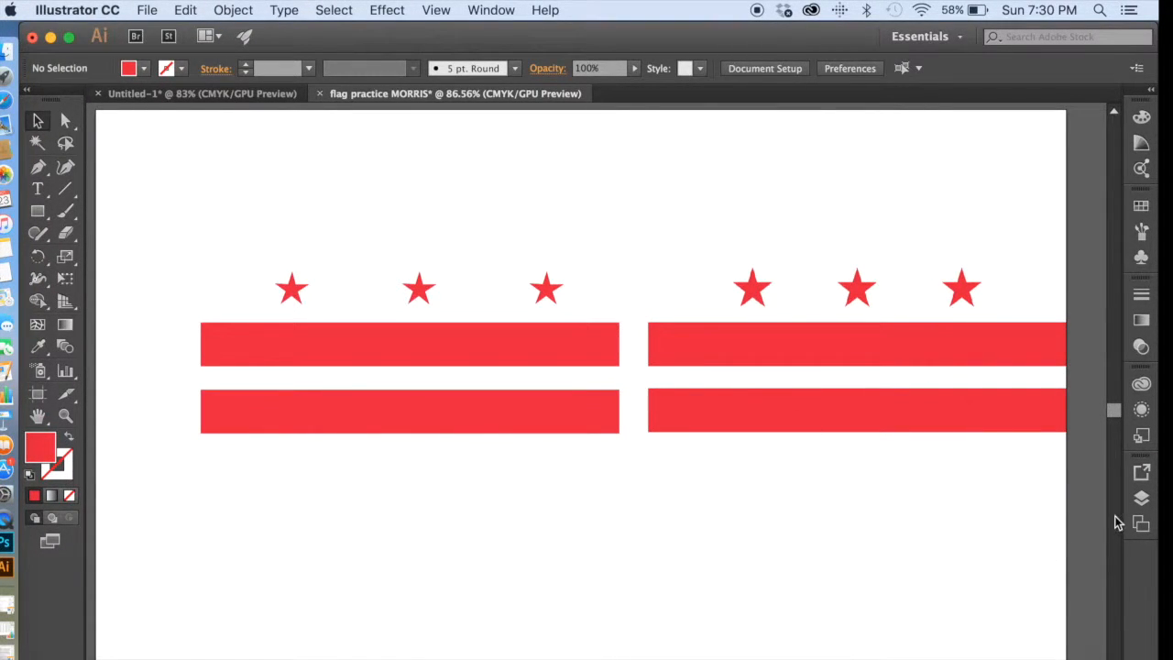
Create a new layer above the practice DC flag layer and name it "Amsterdam reference".
left_click(1141, 498)
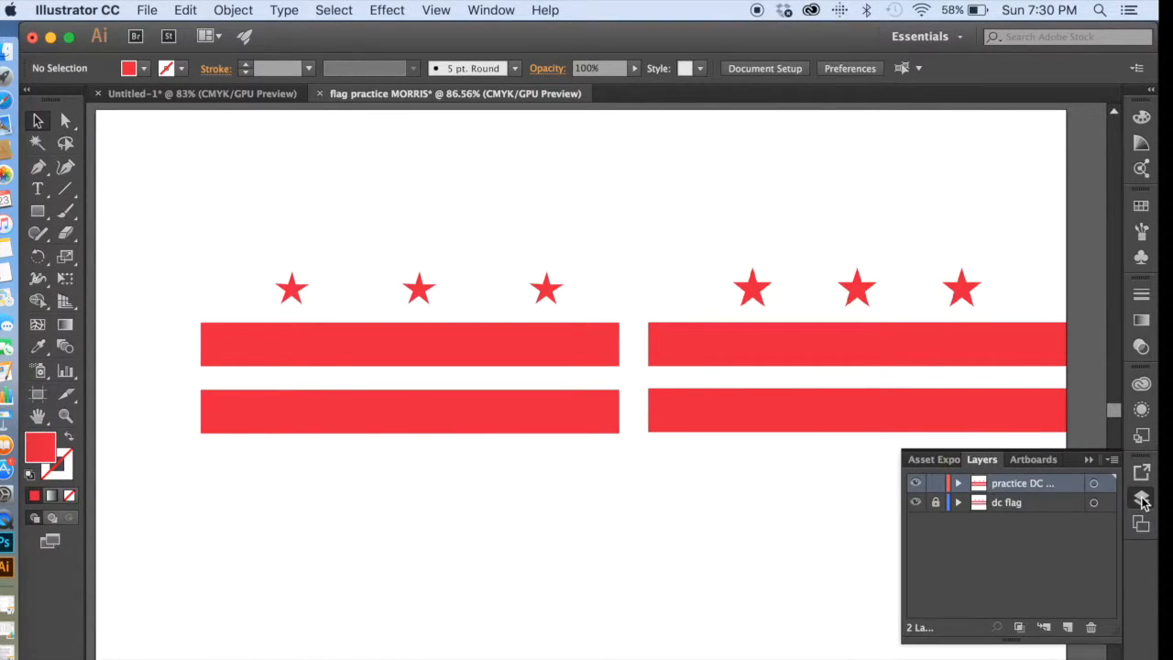
left_click(1064, 627)
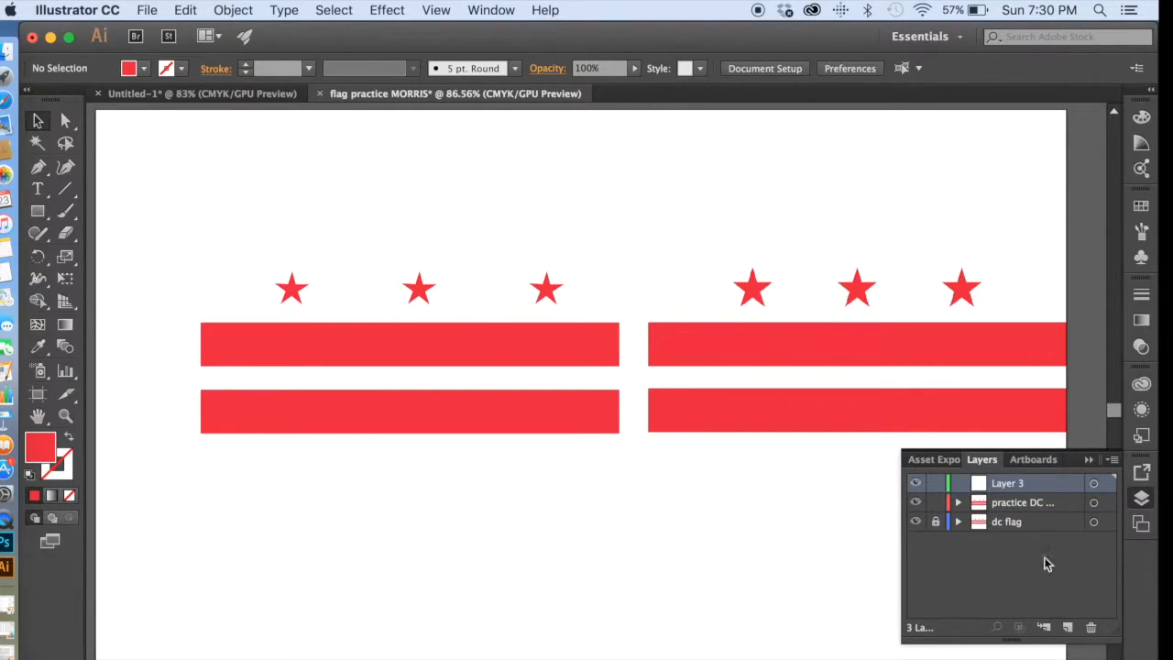
double_click(1007, 484)
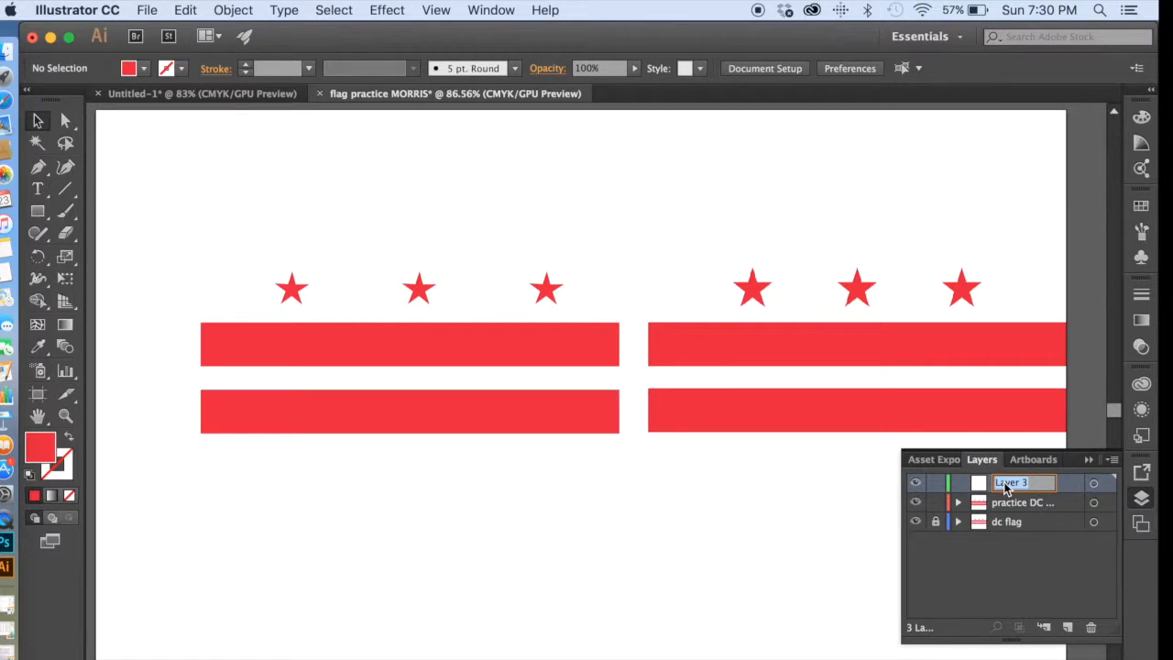
type("Am")
type("sterdam reference")
key("Return")
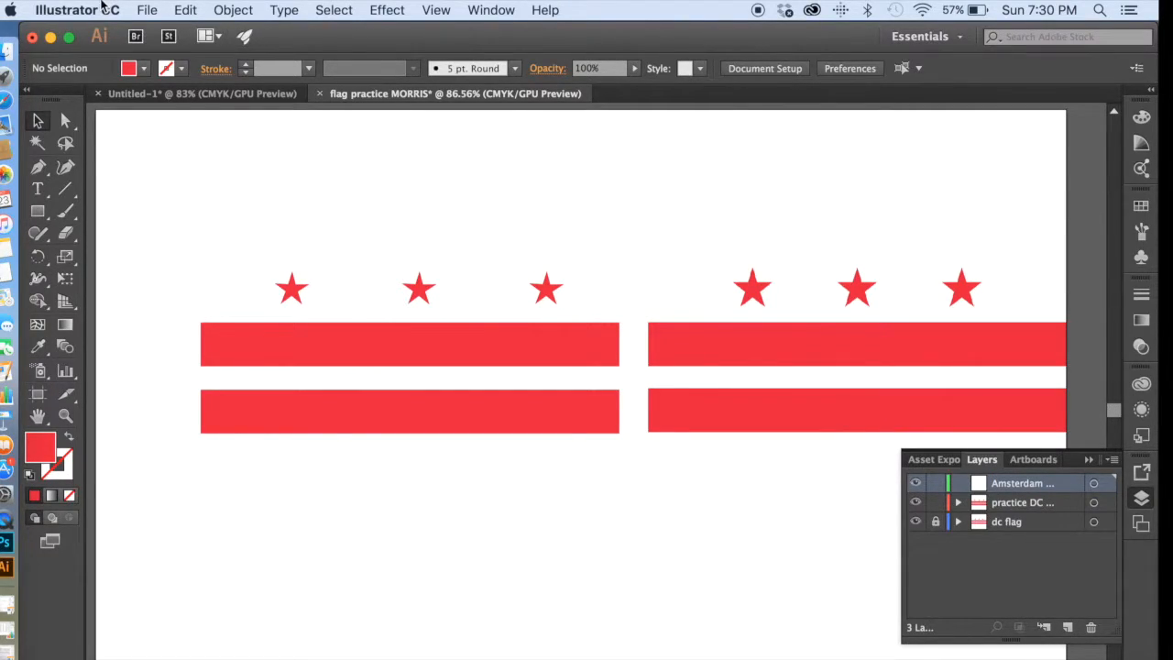
Place the image 2000px-Flag_of_Amsterdam.svg.png from Downloads in the empty area below the D.C. reference flag.
left_click(144, 10)
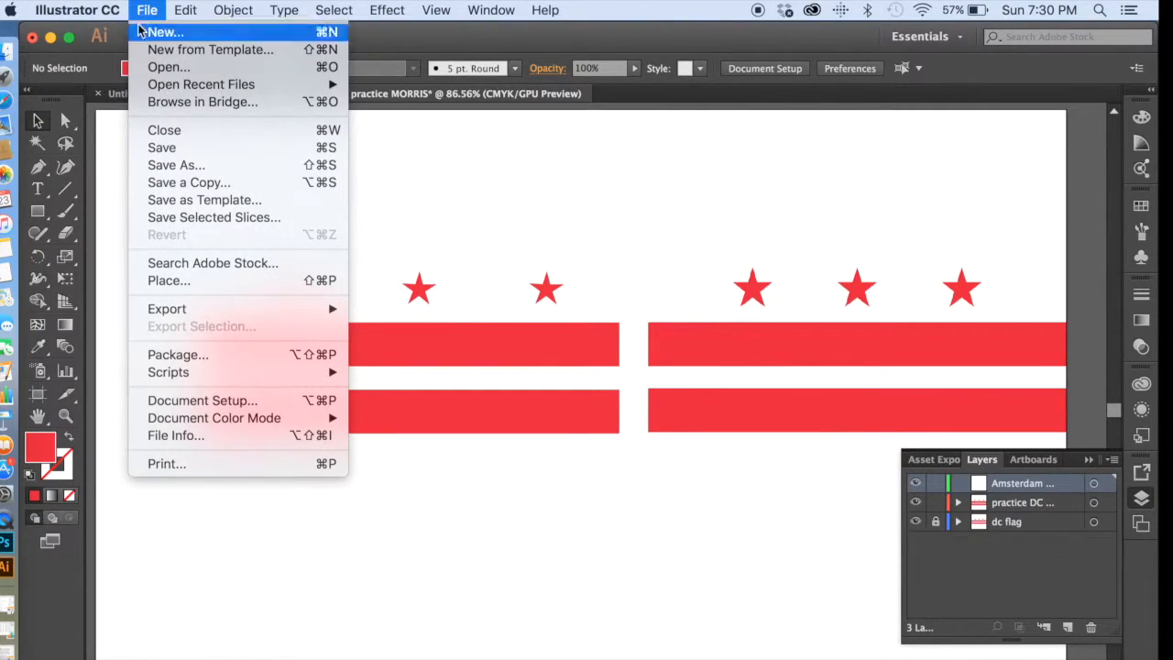
left_click(193, 286)
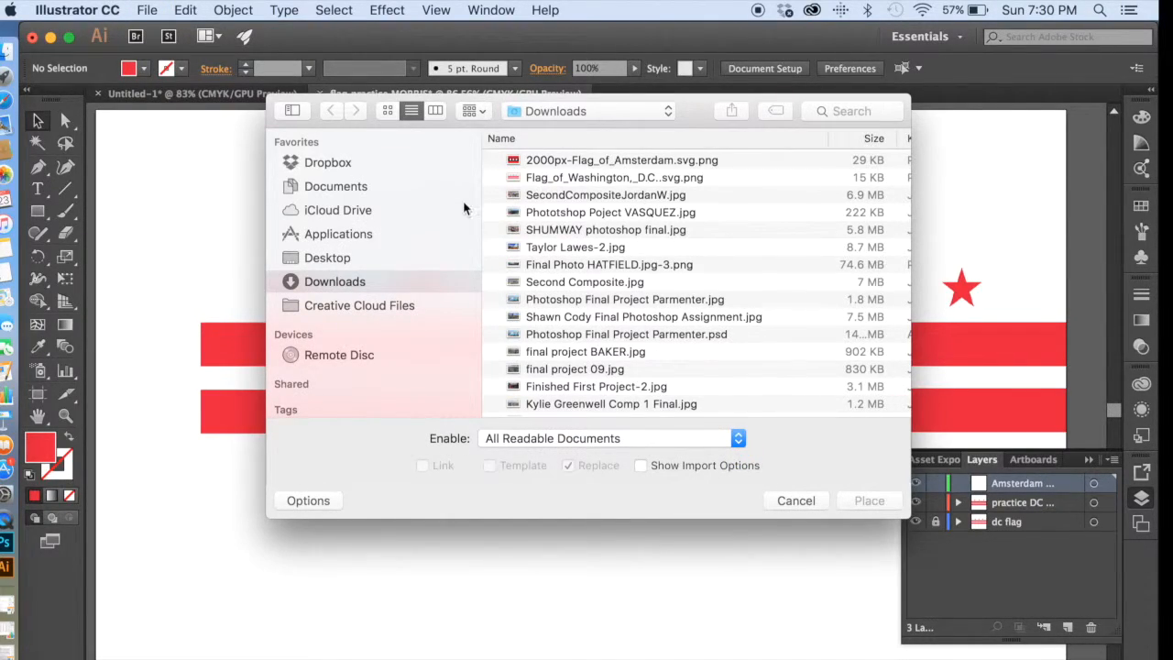
left_click(579, 162)
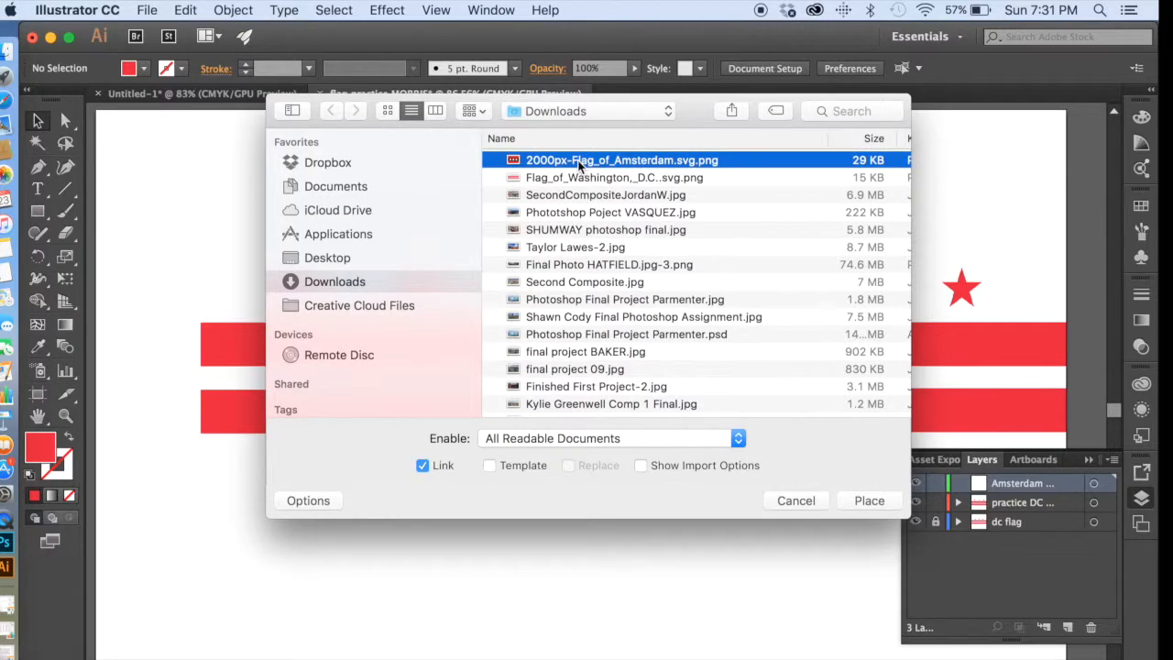
left_click(869, 500)
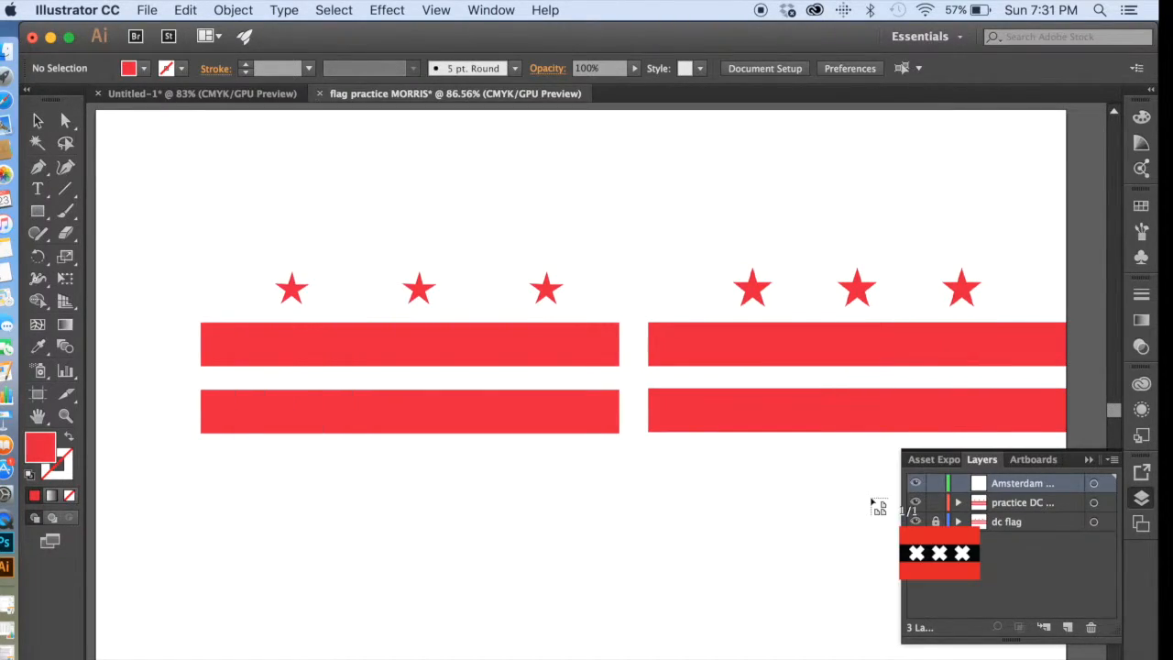
left_click_drag(652, 474, 901, 537)
left_click_drag(635, 359, 670, 369)
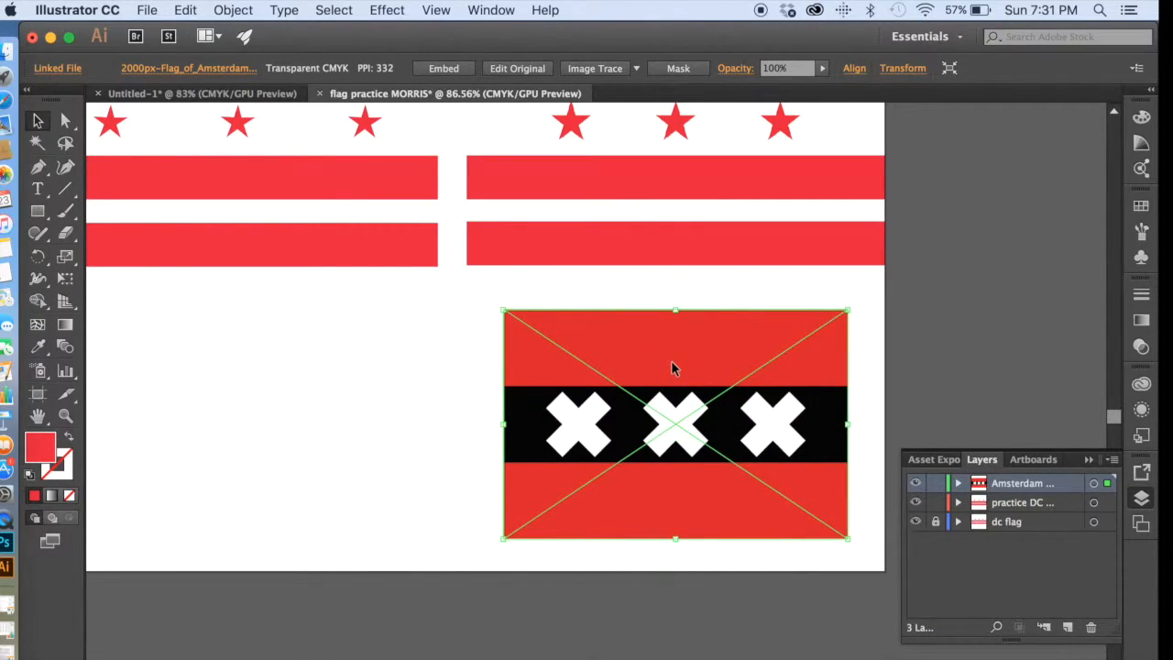
Lock the Amsterdam reference layer and create a new layer above it, named for Amsterdam.
left_click(934, 485)
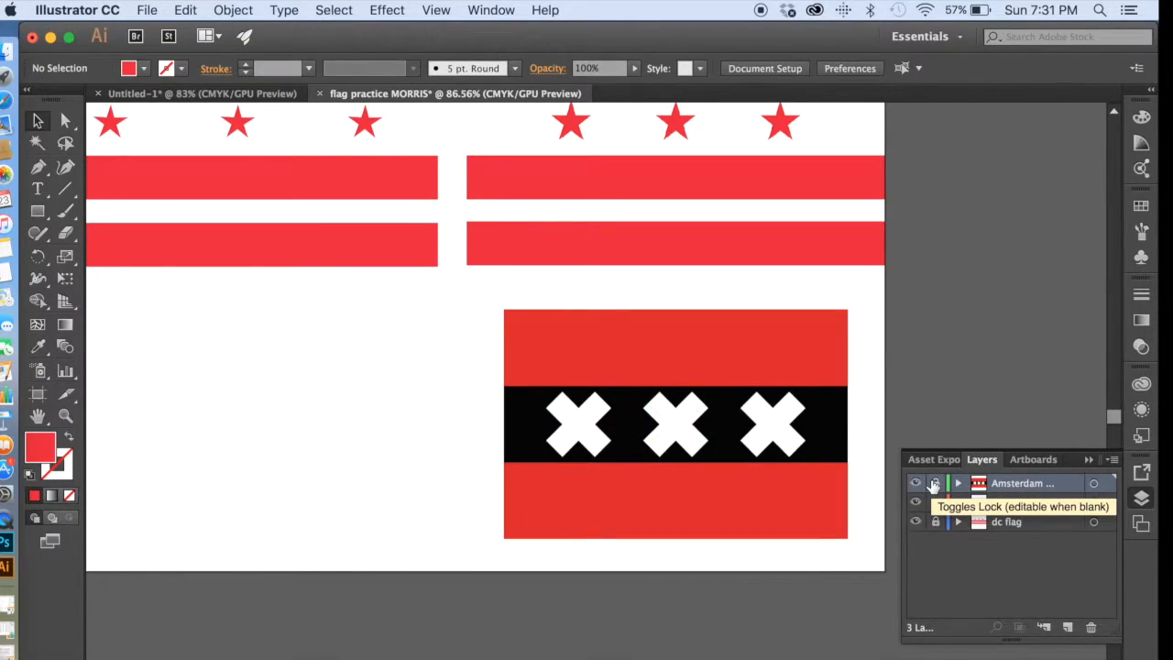
left_click(1067, 627)
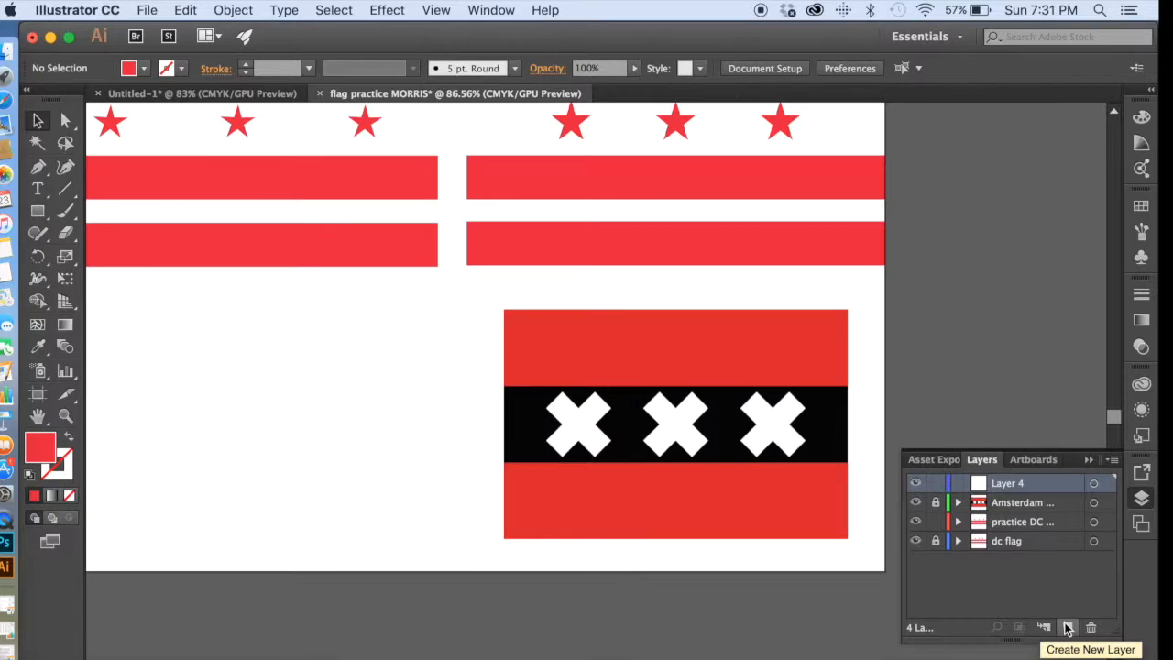
double_click(1013, 487)
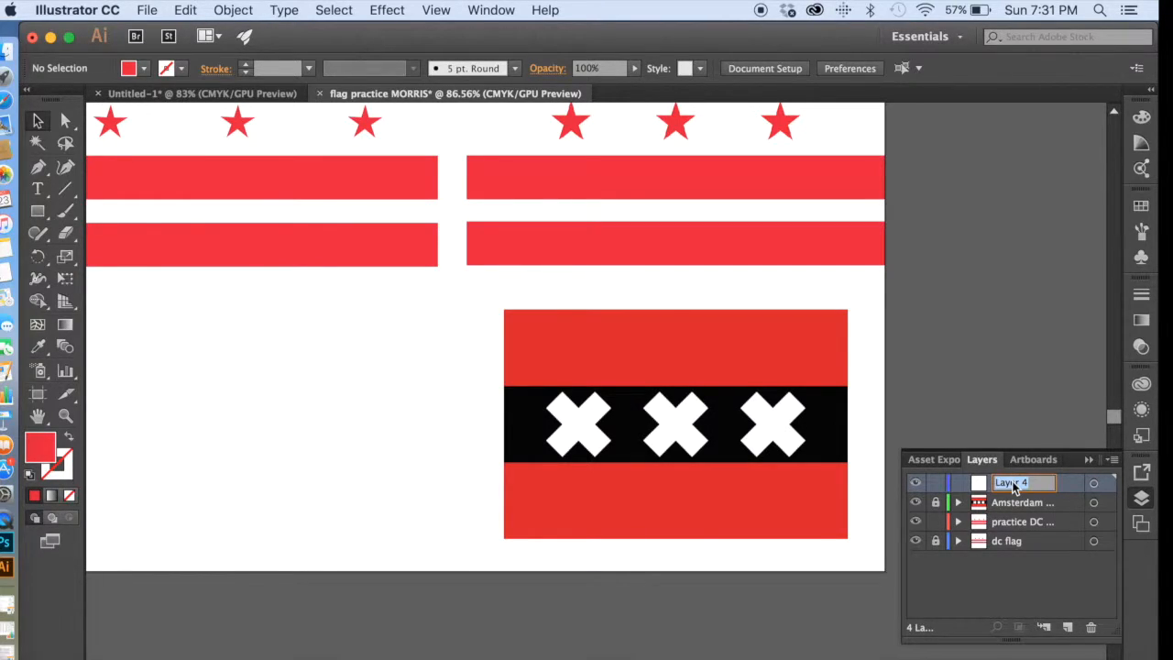
type("p")
key("BackSpace")
type("sterdam")
key("Return")
left_click(1083, 458)
Draw a rectangle exactly covering the whole Amsterdam reference flag.
scroll(422, 345, "up", 3)
scroll(422, 345, "left", 5)
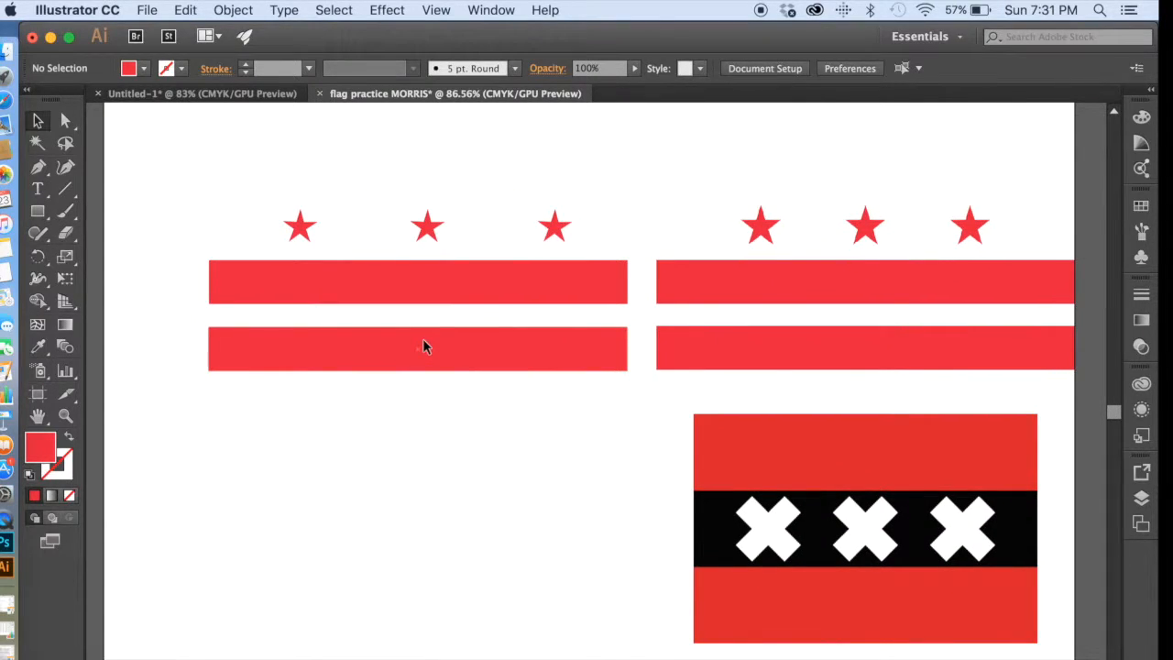
left_click(37, 416)
scroll(280, 461, "down", 1)
left_click_drag(281, 461, 316, 496)
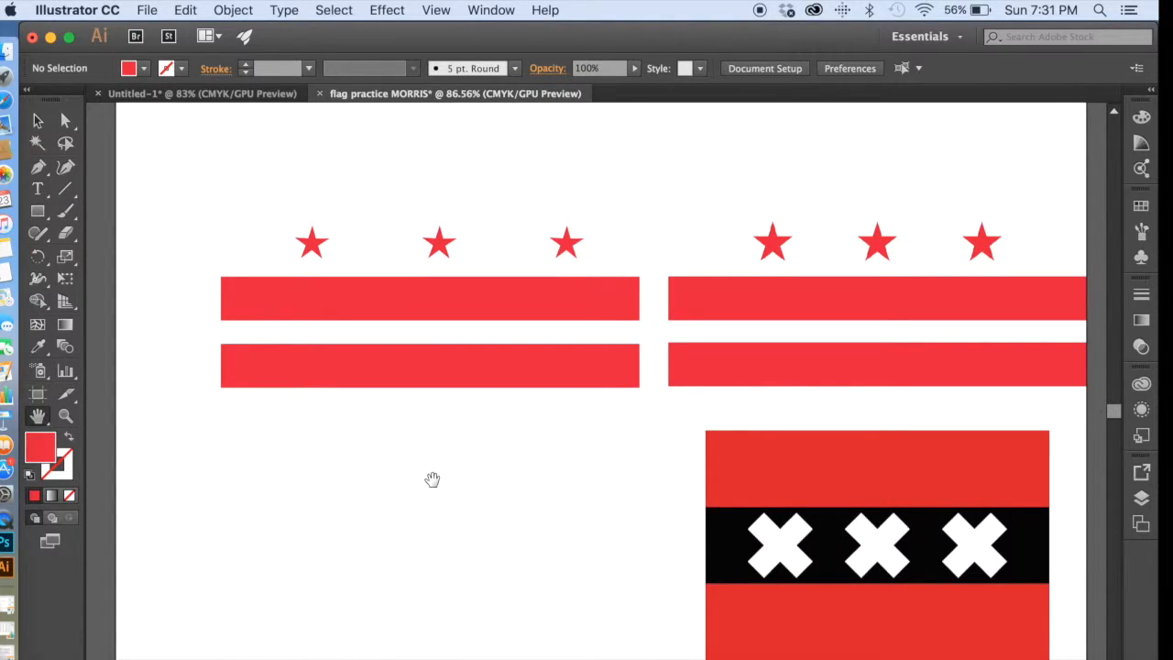
key("super+1")
left_click_drag(577, 549, 503, 522)
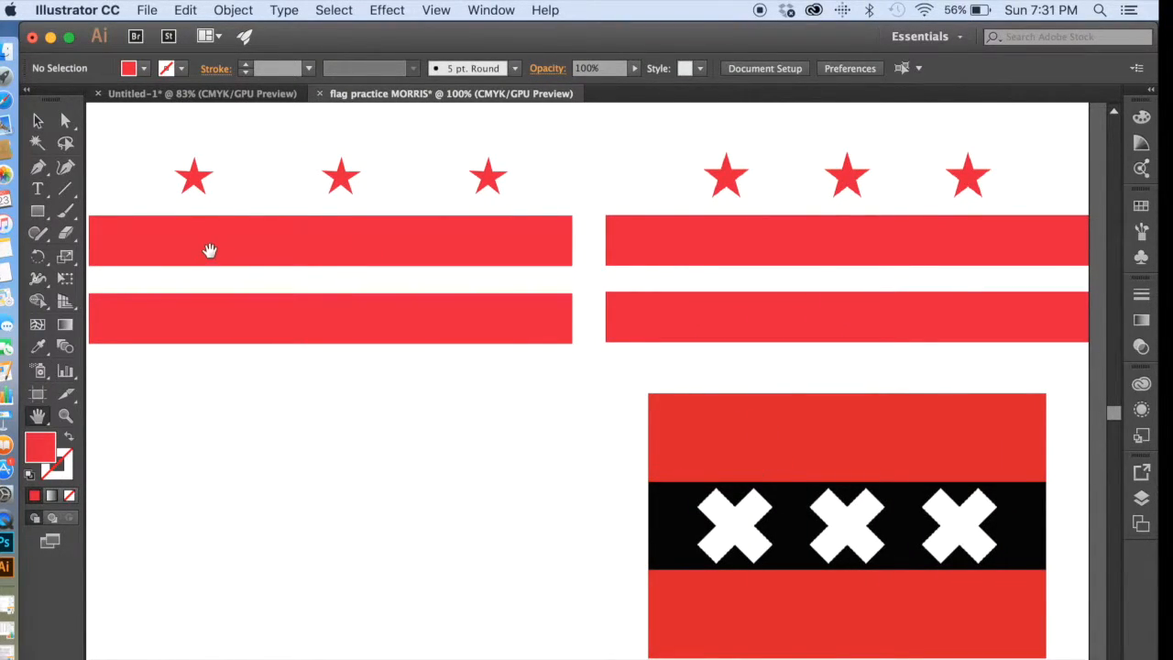
left_click(38, 211)
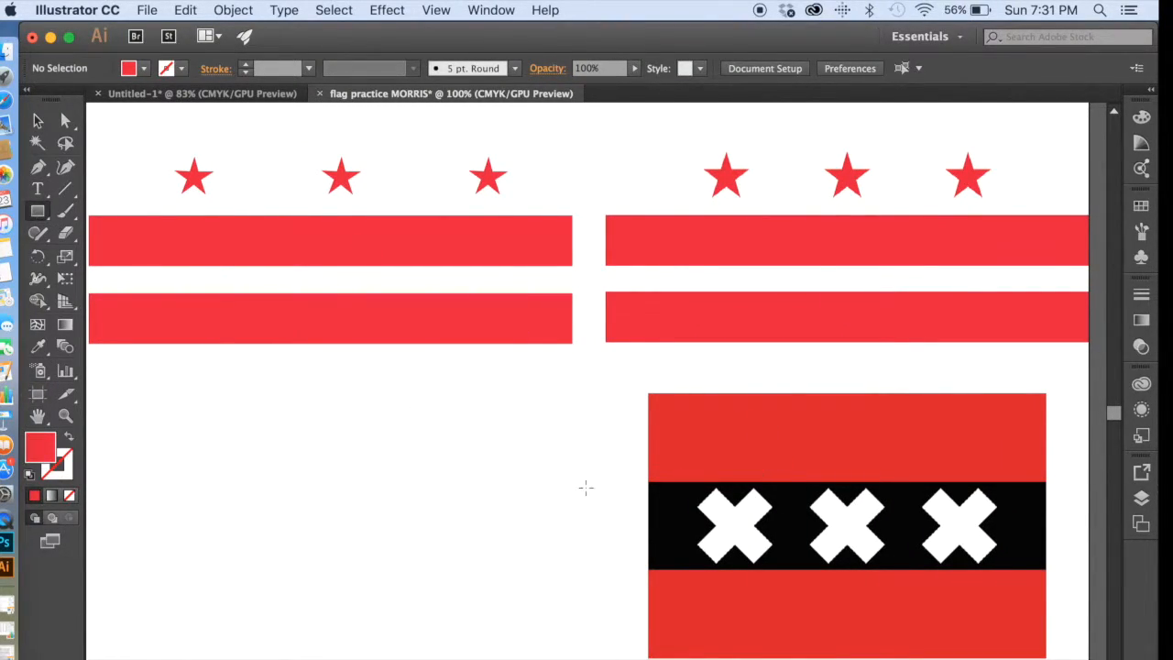
left_click_drag(648, 391, 1044, 656)
Move the new rectangle level into the empty area left of the Amsterdam reference flag.
left_click_drag(852, 489, 639, 491)
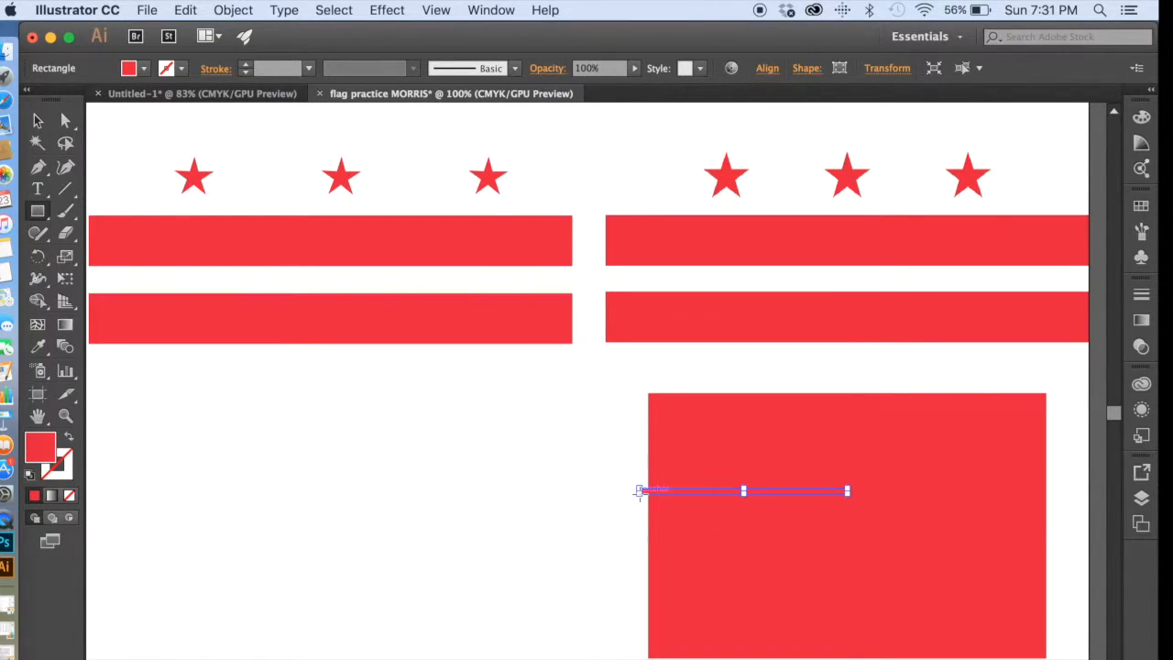
key("super+z")
key("v")
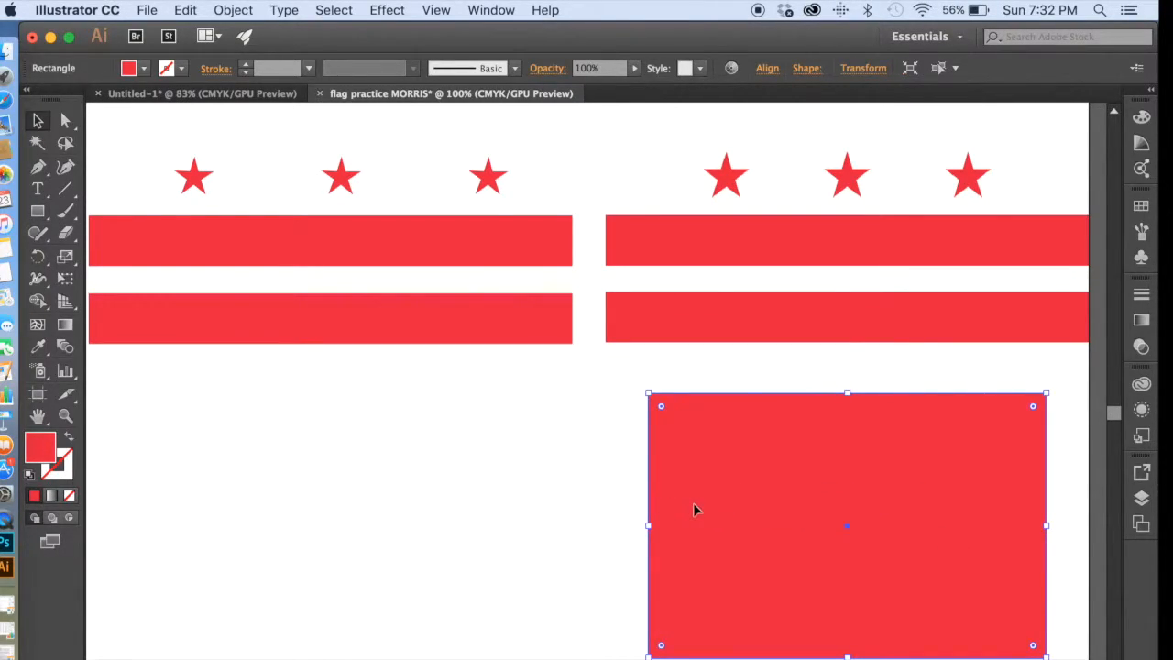
left_click_drag(721, 513, 278, 512)
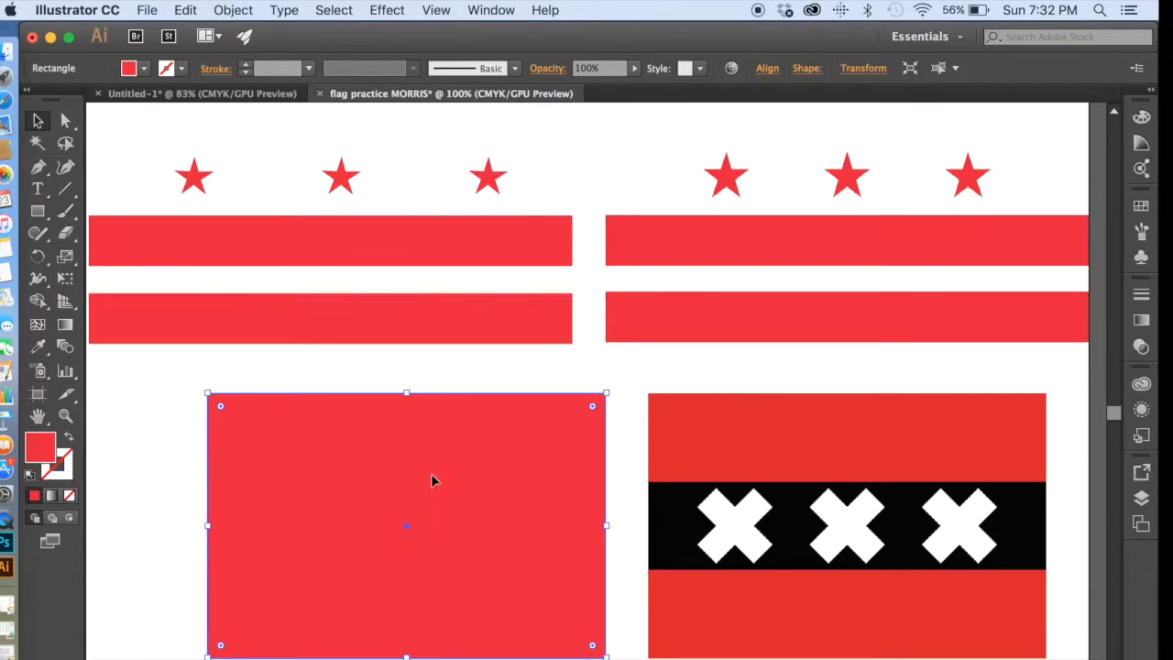
Recolor the large rectangle with the red sampled from the Amsterdam reference flag's upper stripe.
left_click(37, 353)
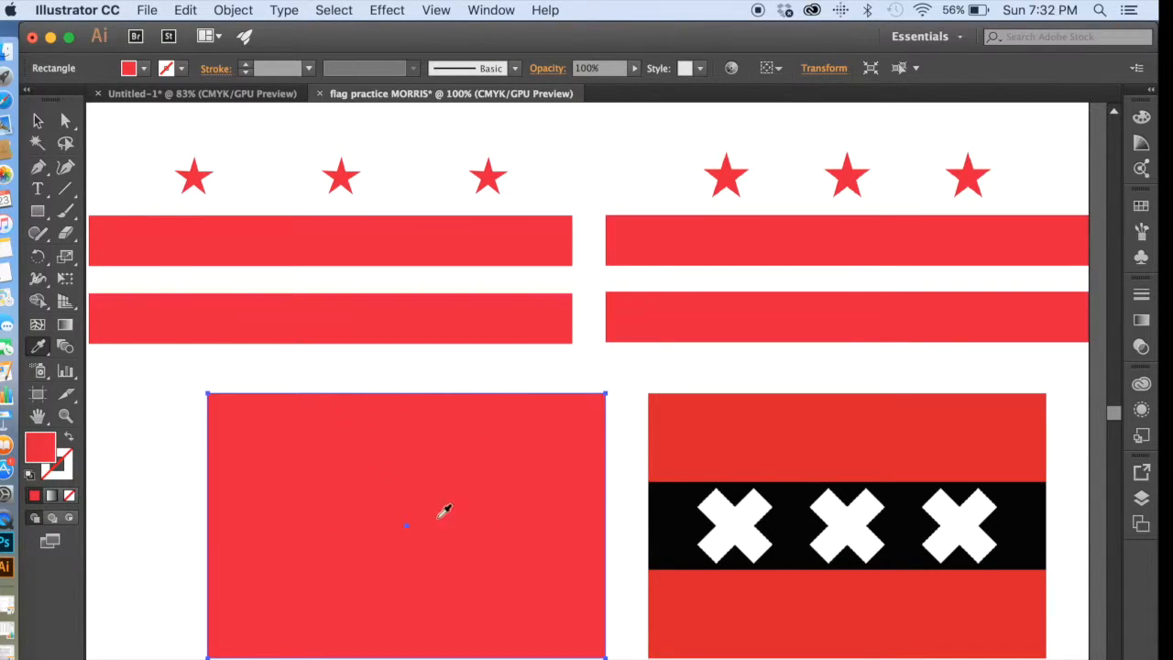
left_click(765, 420)
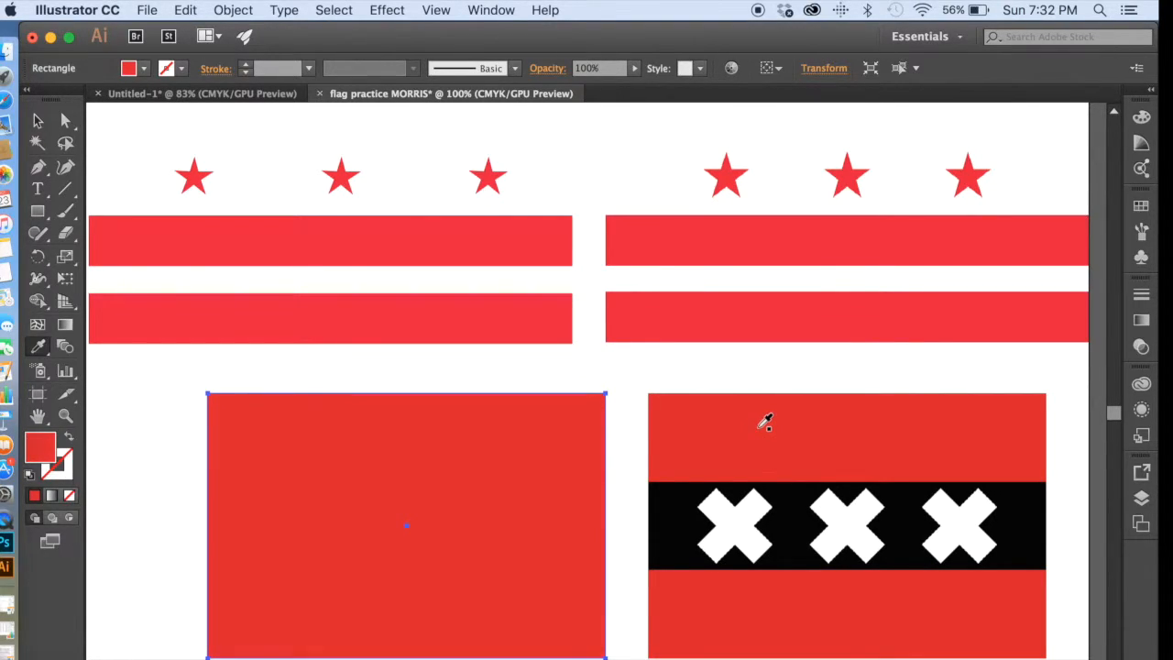
key("super+z")
left_click(38, 211)
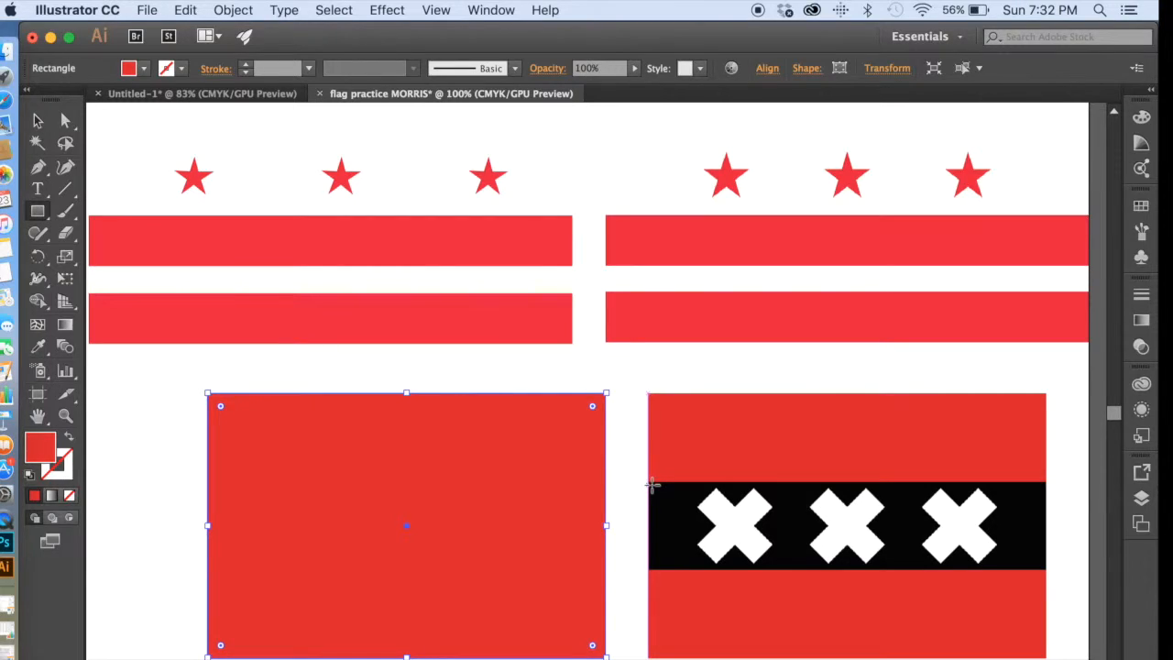
Draw a rectangle exactly over the Amsterdam reference's black stripe and move it level onto the middle of the recreated red rectangle.
left_click_drag(650, 480, 1046, 570)
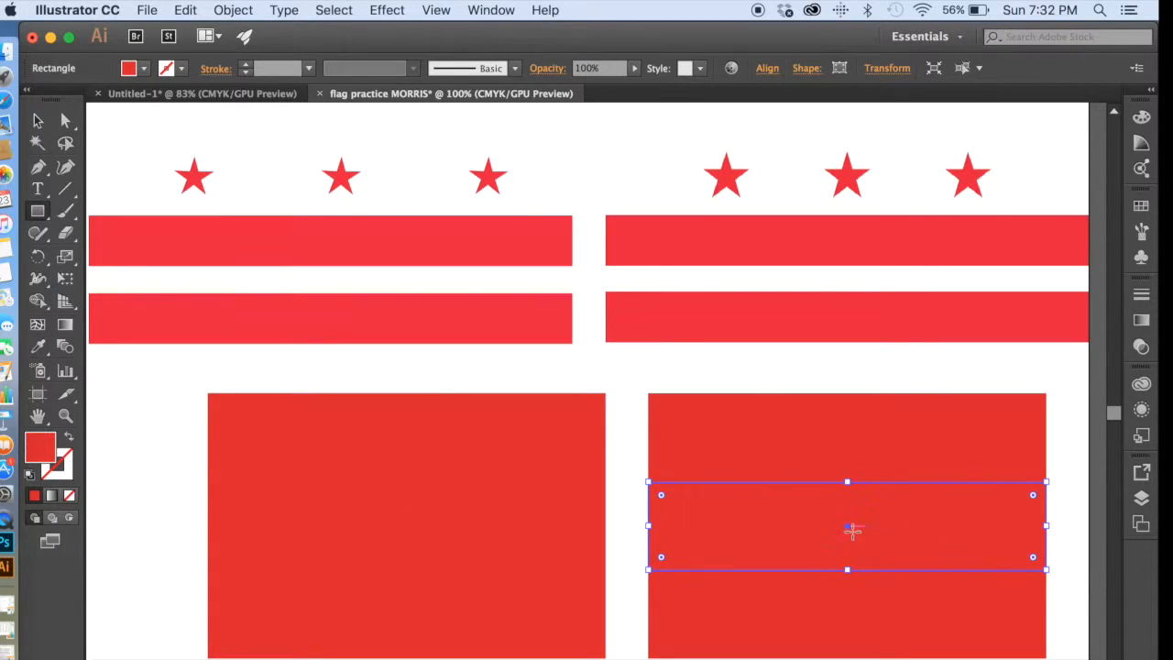
key("v")
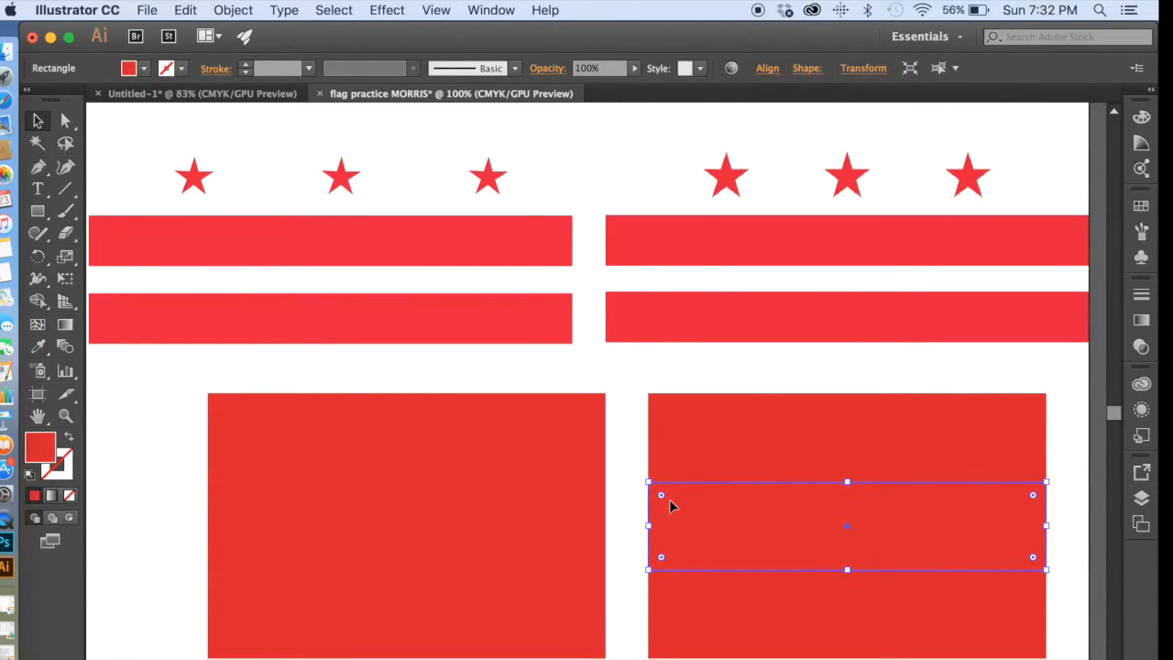
left_click_drag(698, 518, 258, 522)
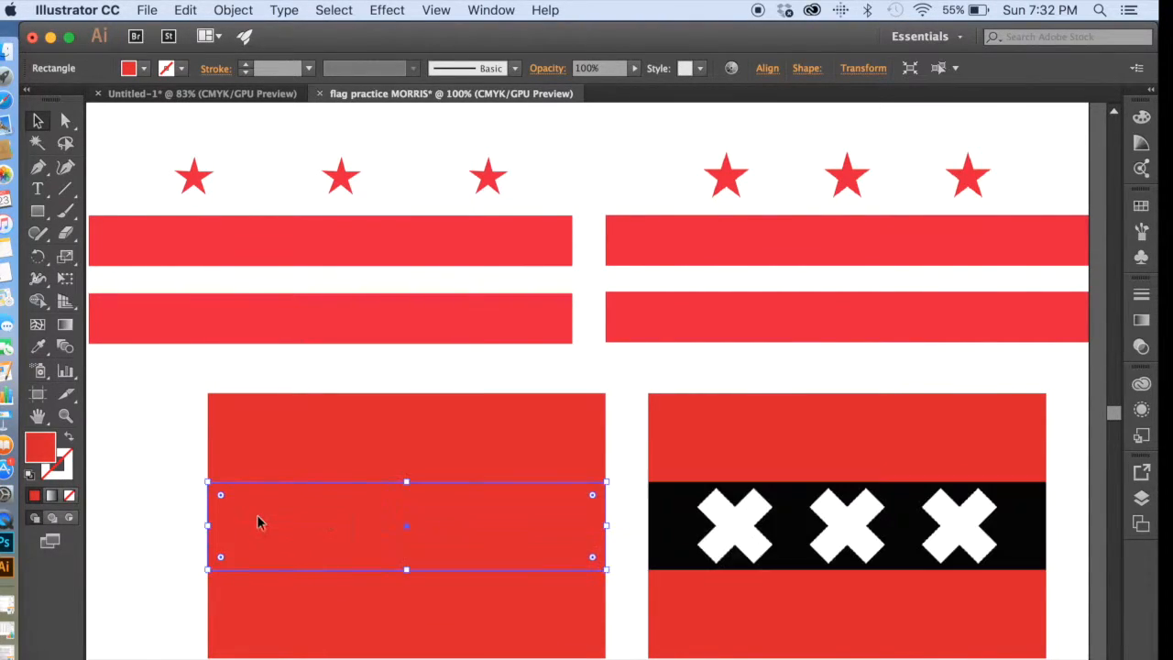
Recolor the middle stripe with the black sampled from the Amsterdam reference flag, and deselect it.
left_click(38, 346)
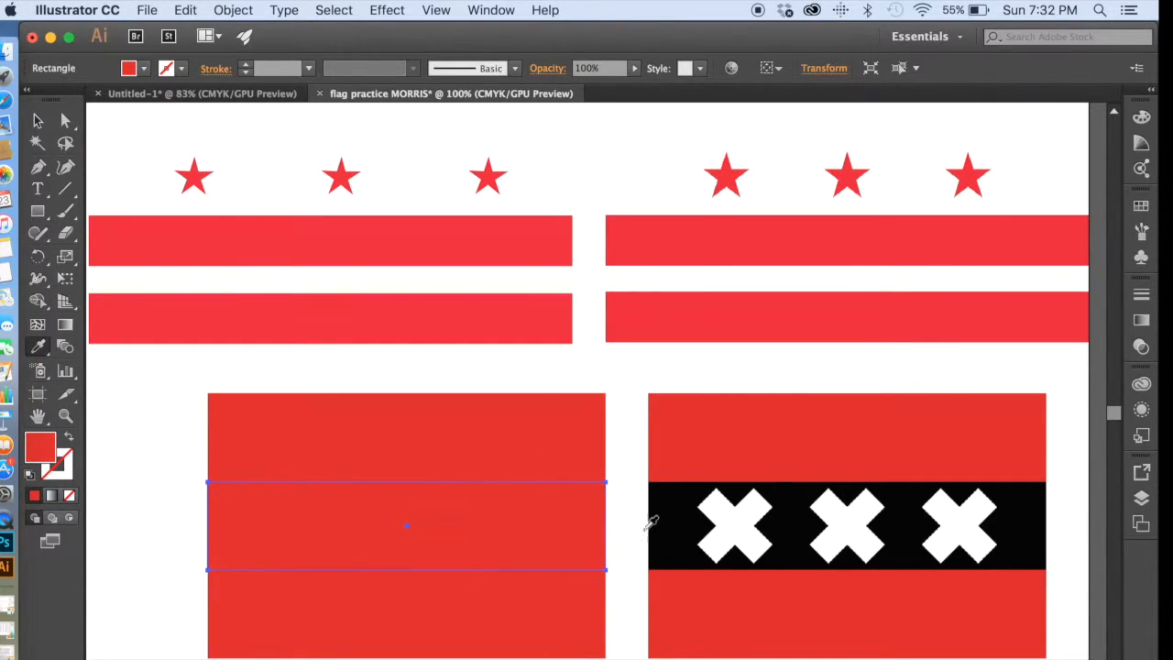
left_click(671, 512)
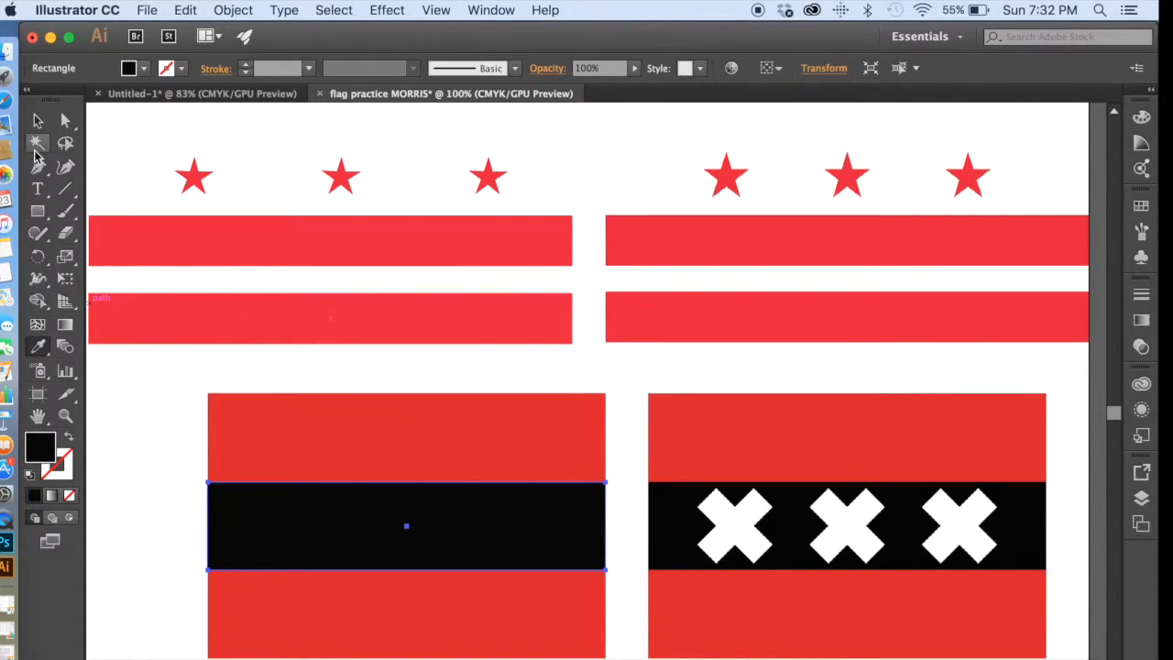
left_click(38, 190)
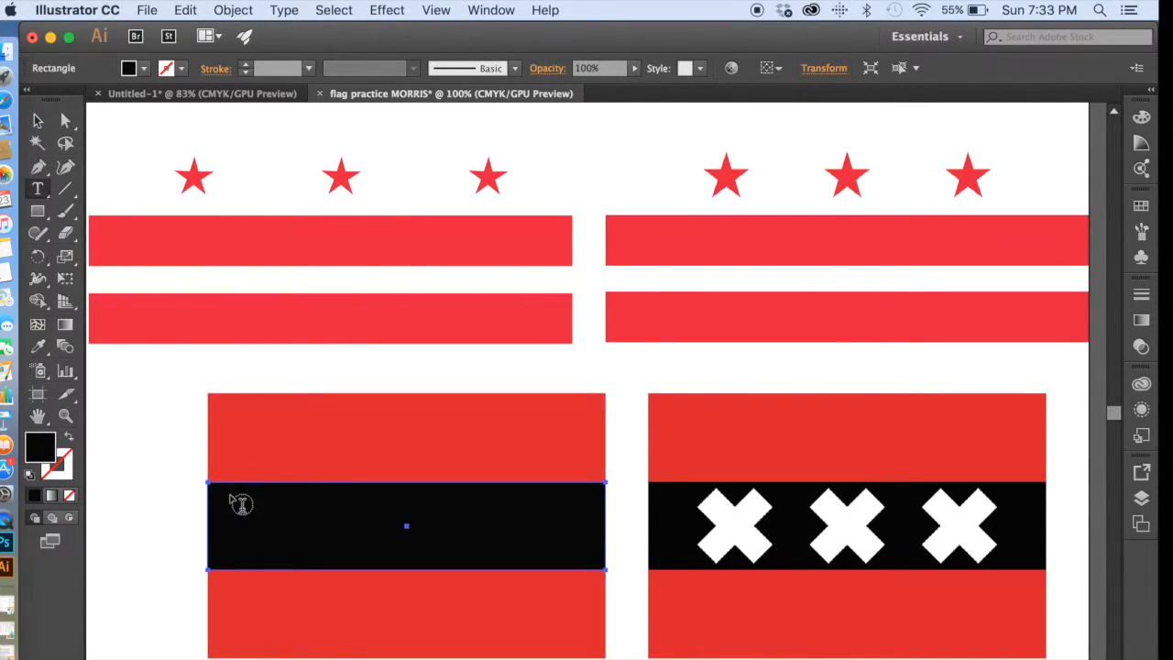
left_click(37, 120)
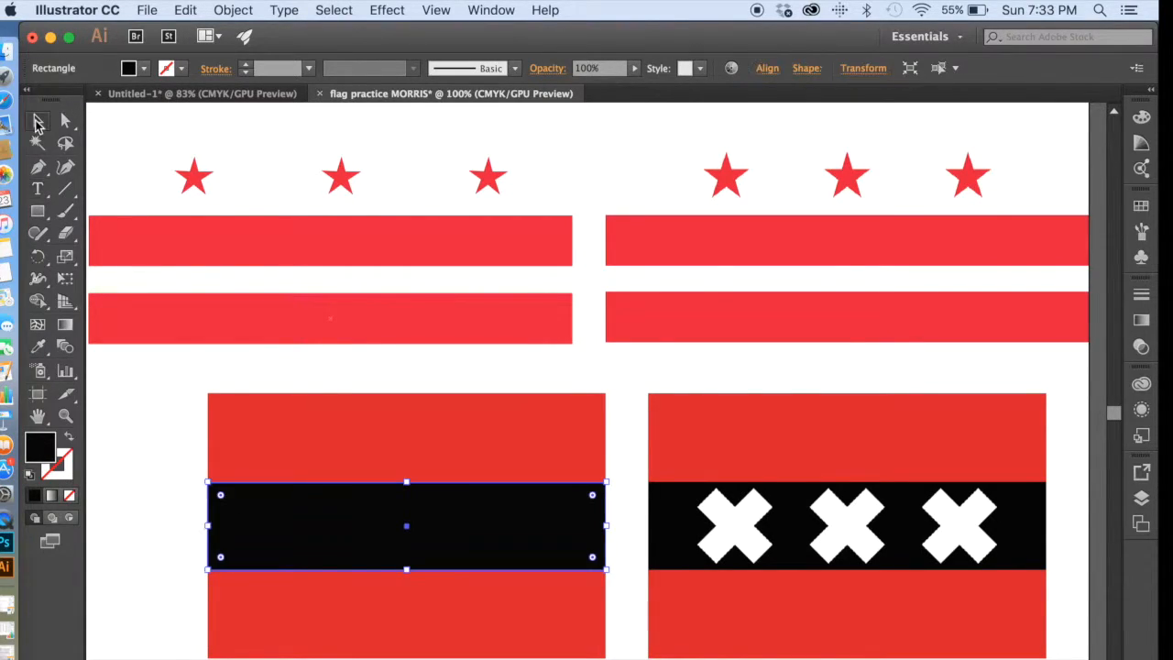
left_click(147, 424)
Add the text "XXX" near the upper-left corner of the recreated Amsterdam flag.
left_click(38, 188)
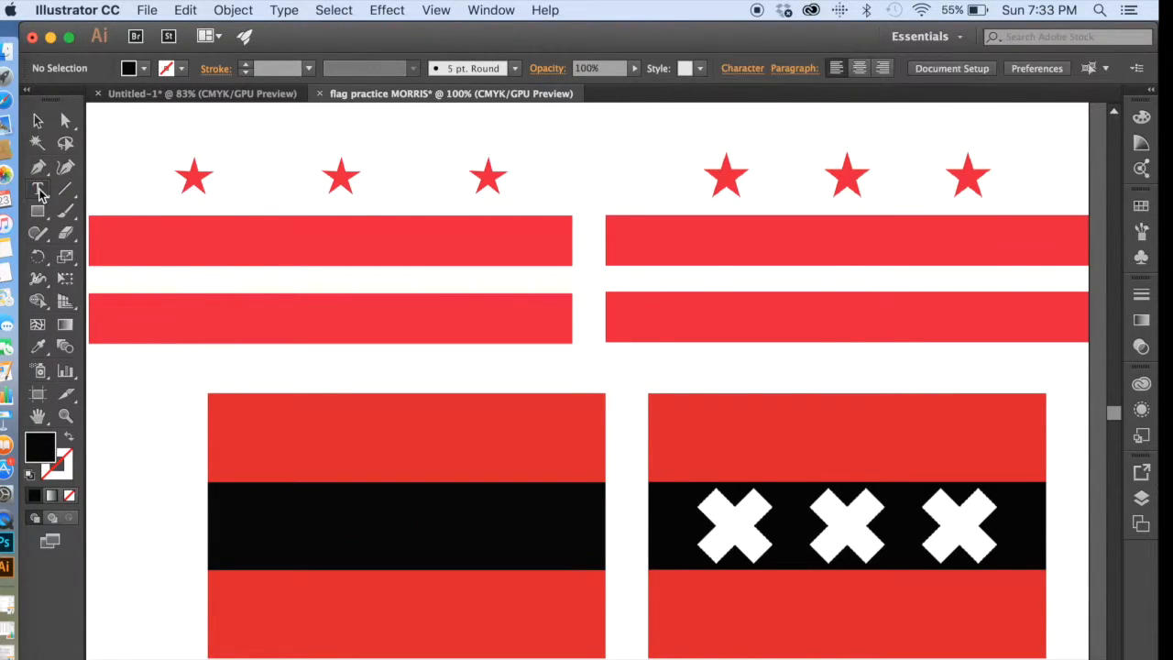
left_click(143, 449)
type("XXX")
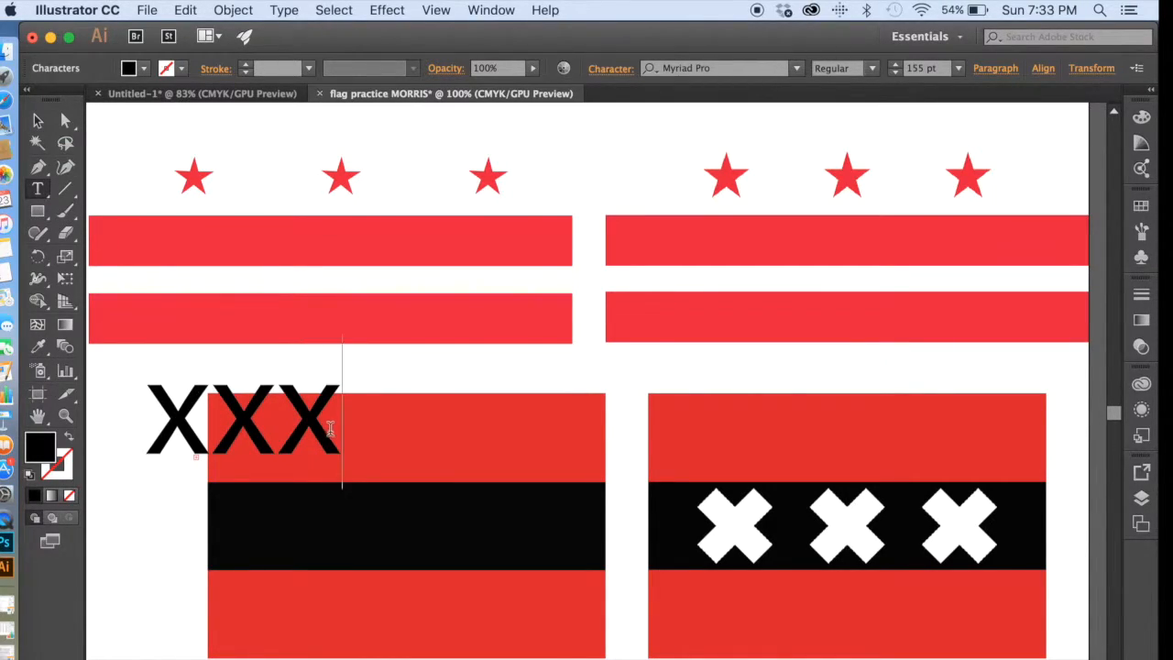
Fill the XXX lettering with the C=0 M=0 Y=0 K=5 swatch and move it onto the black stripe.
left_click_drag(330, 429, 154, 420)
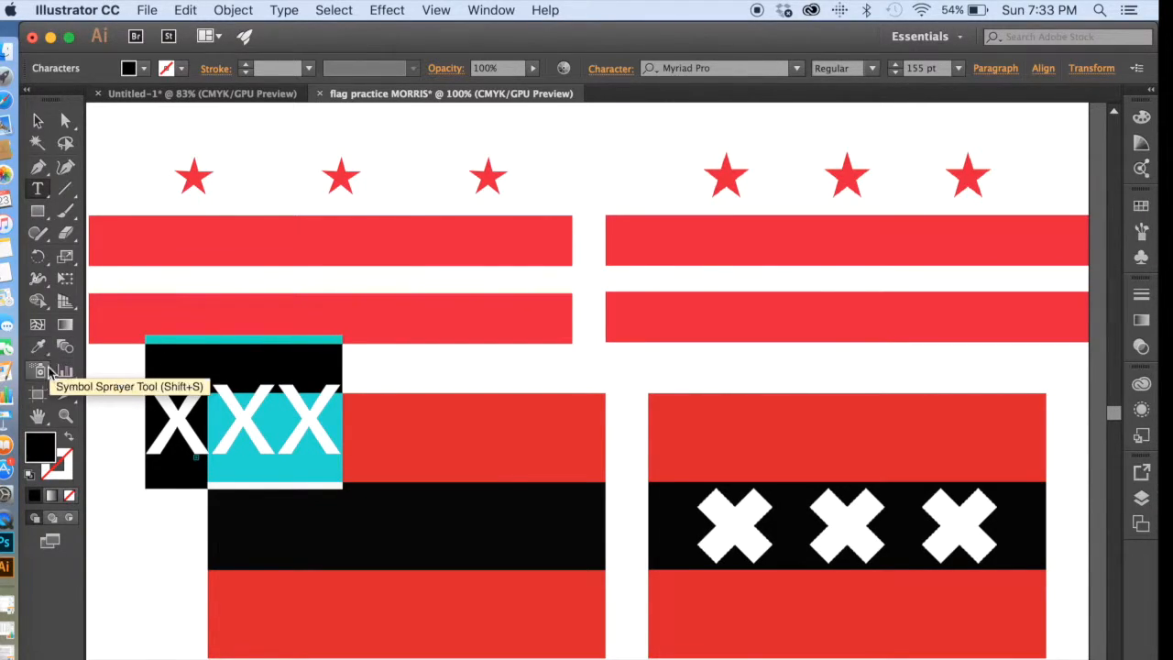
left_click(142, 74)
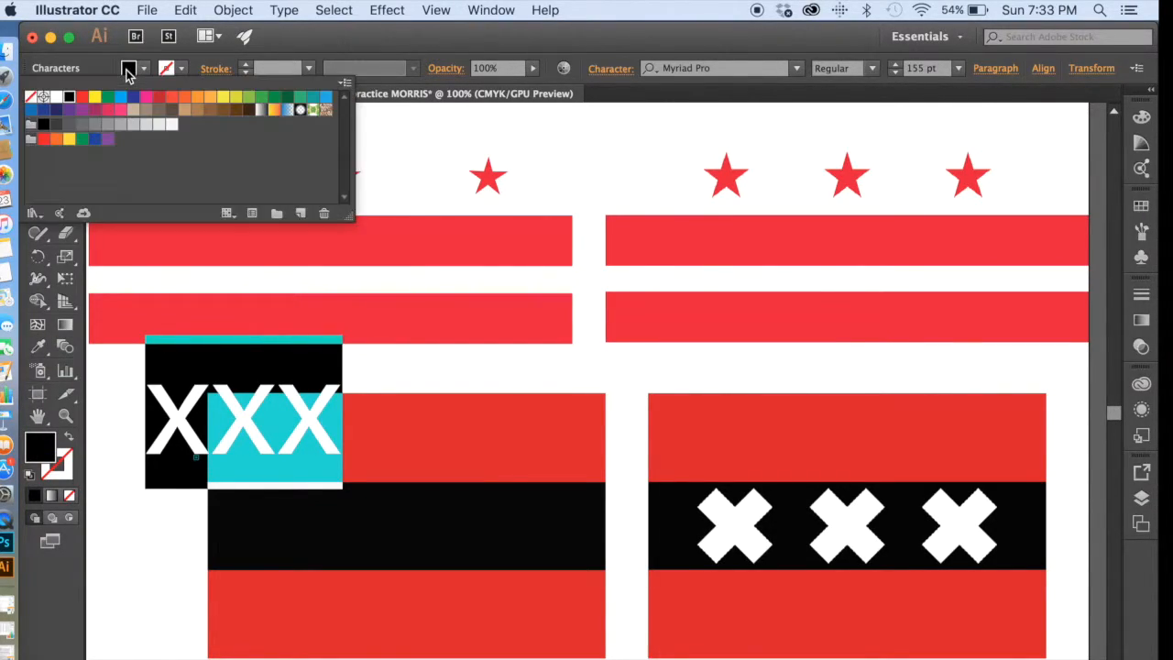
left_click(171, 126)
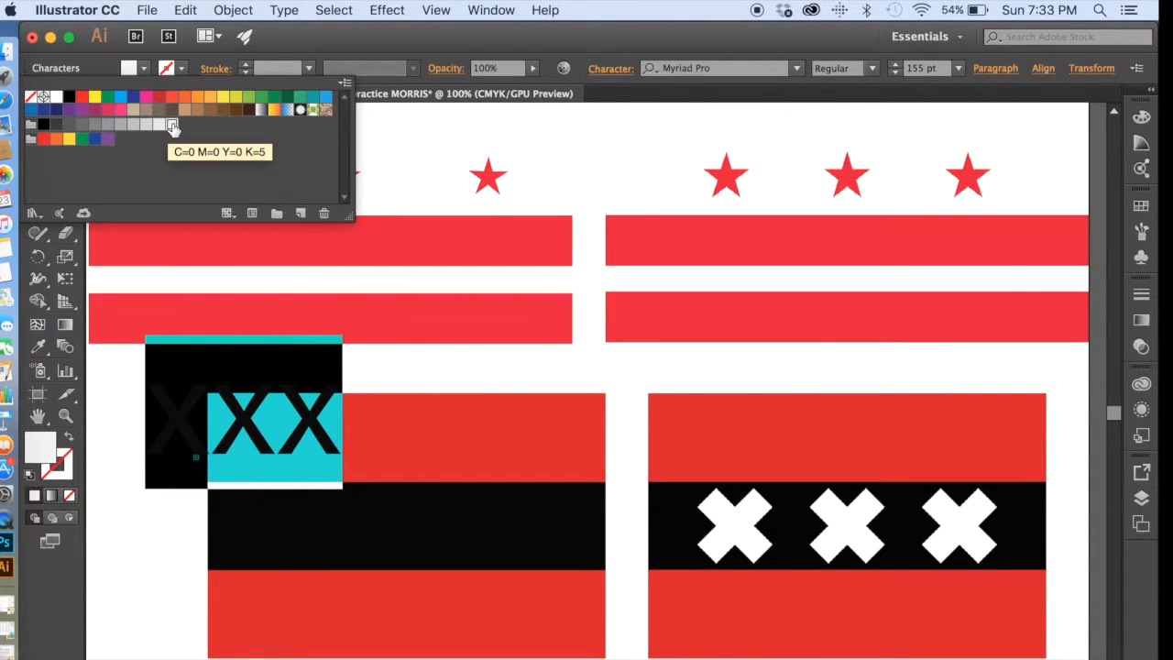
left_click(131, 72)
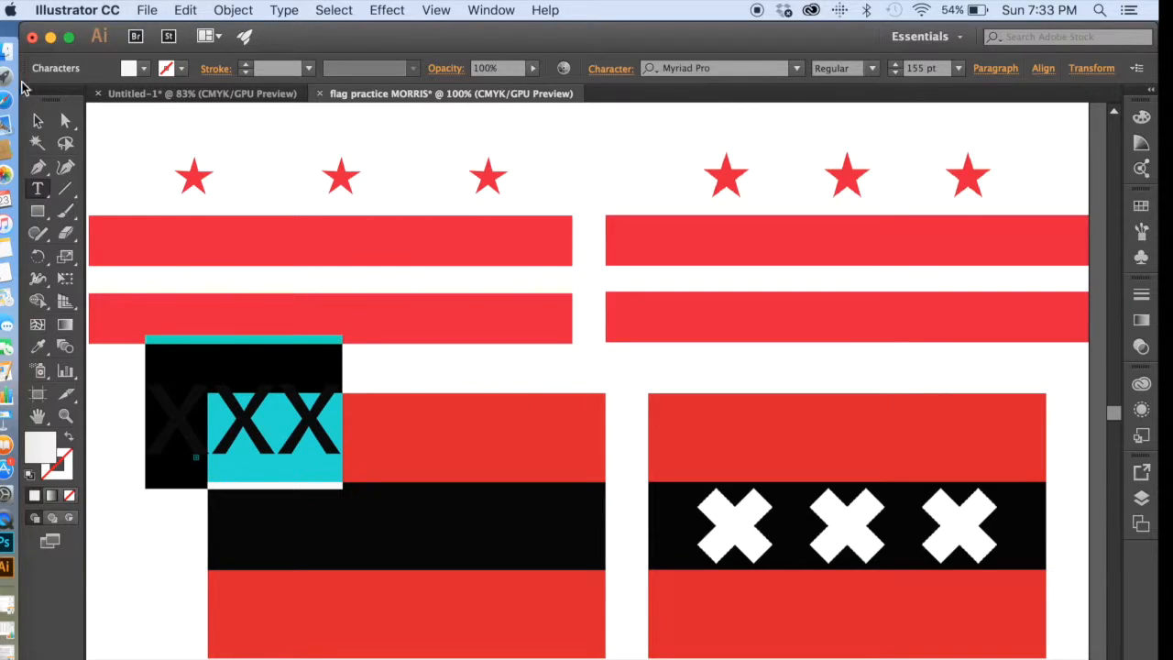
left_click(38, 120)
left_click_drag(212, 418, 339, 518)
Select all the XXX lettering and preview other font families on it, from Myriad Pro down to Palatino.
double_click(321, 519)
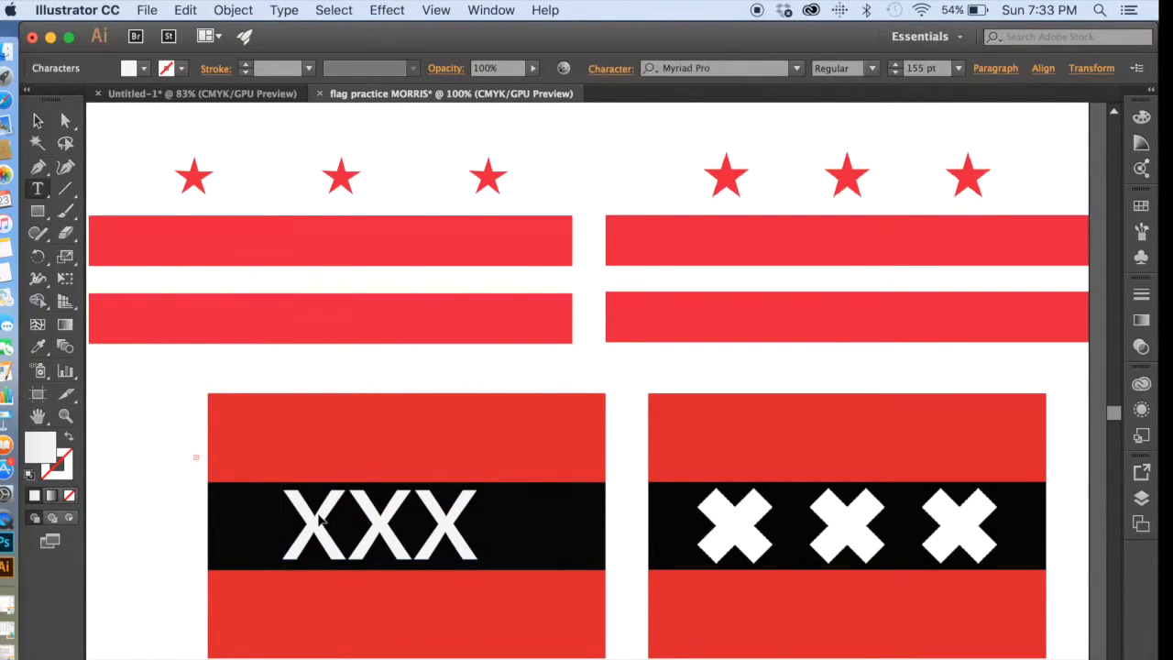
key("super+a")
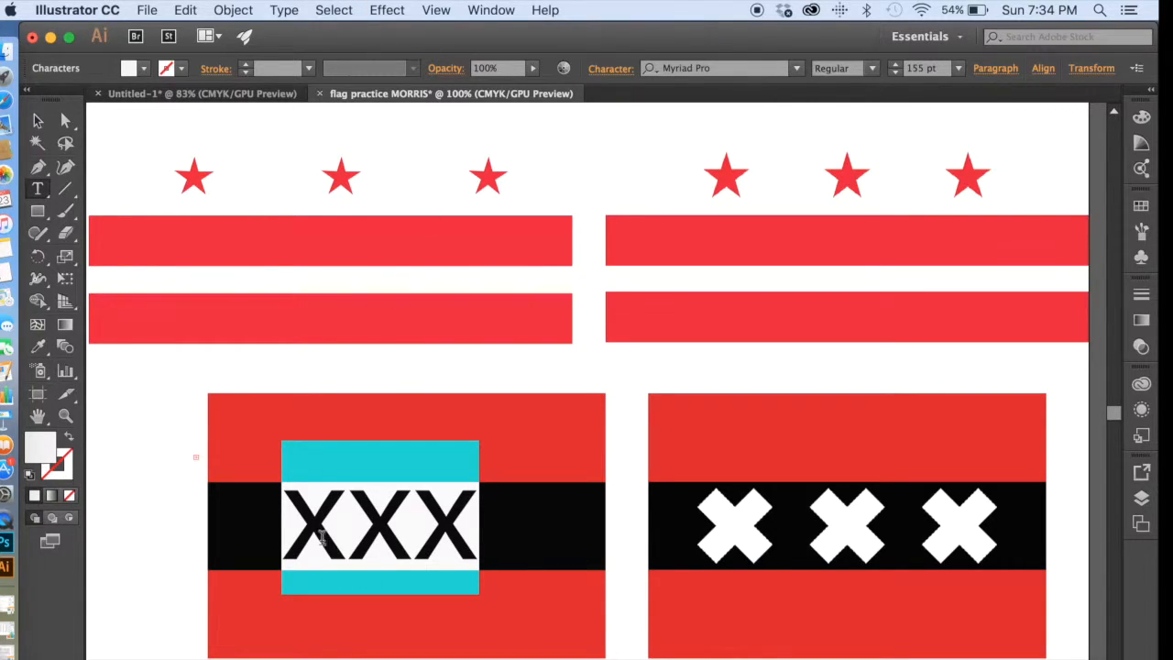
left_click(743, 70)
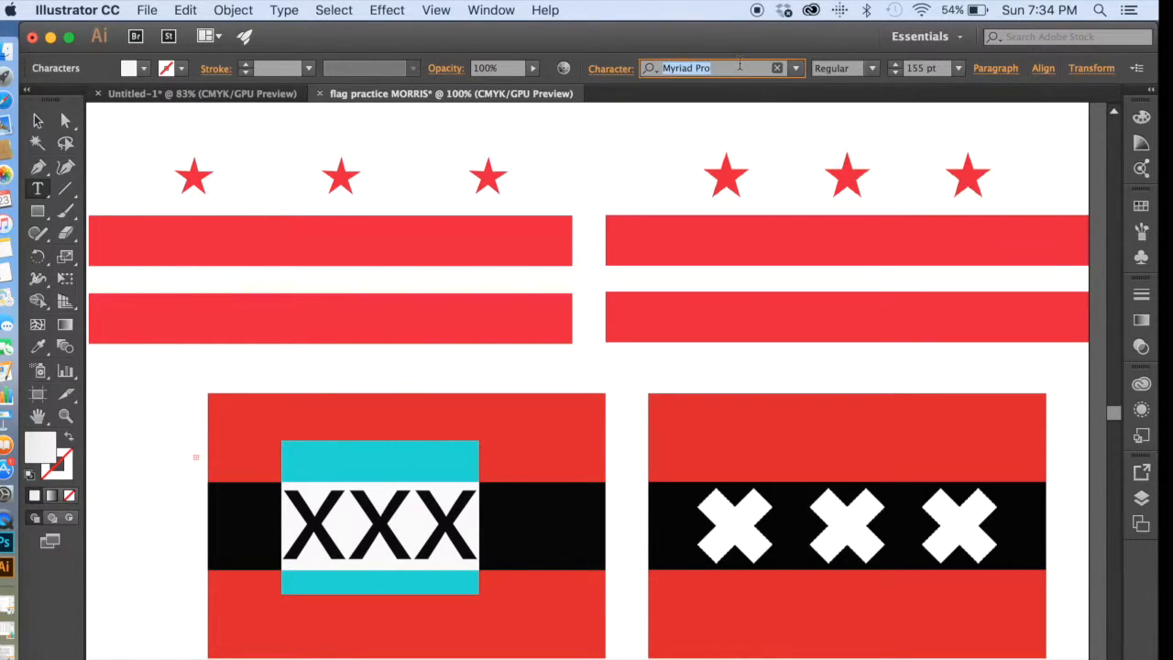
left_click(796, 68)
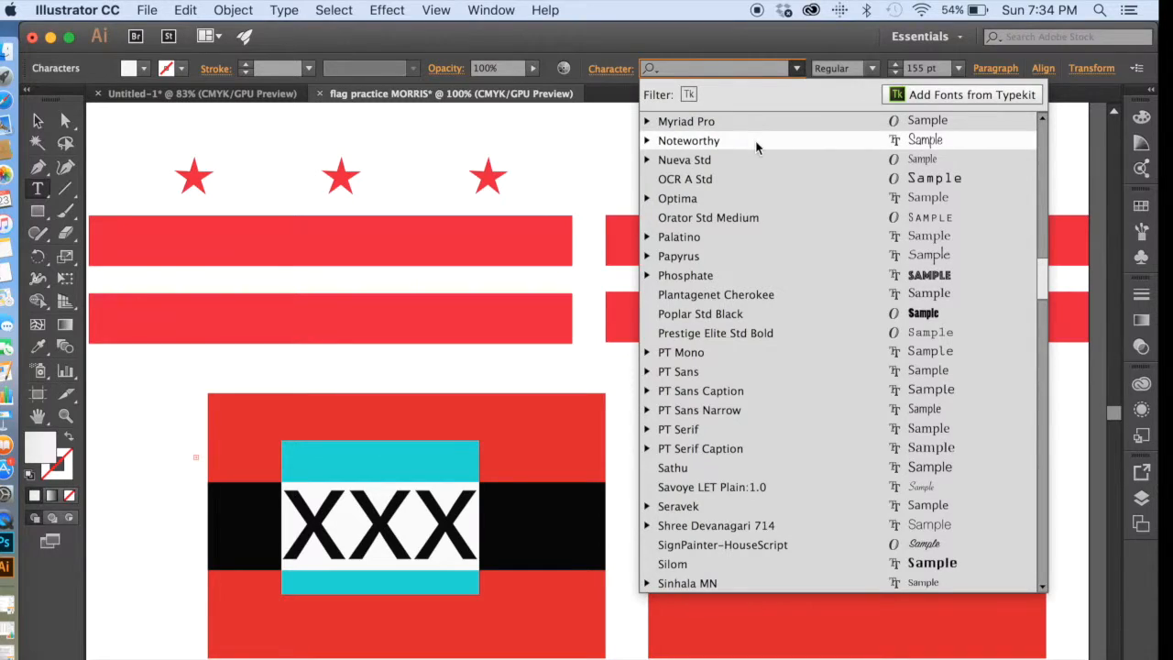
key("Down")
key("Down")
key("Down")
key("Down")
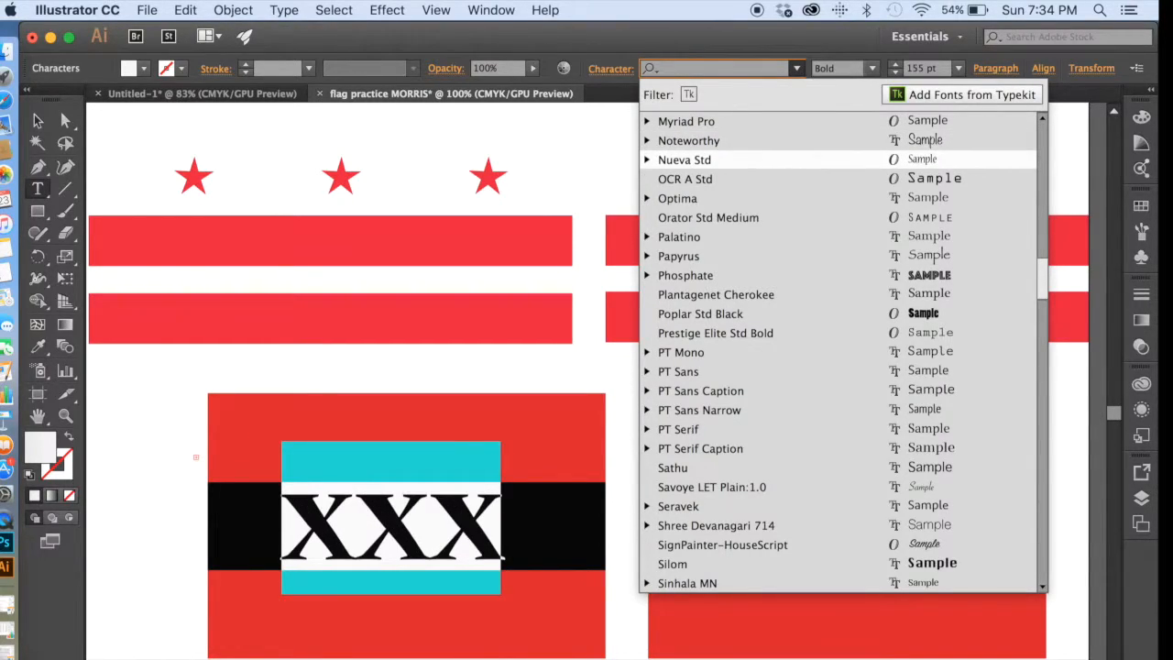
key("Down")
key("Down")
key("Down")
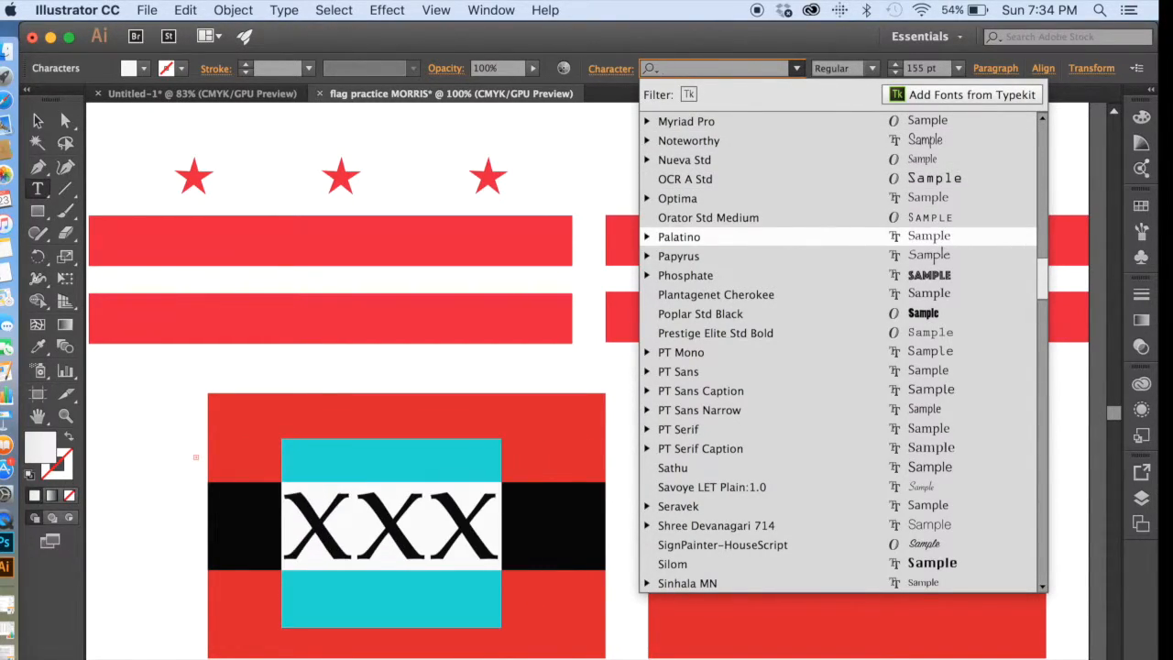
left_click(520, 146)
scroll(520, 147, "right", 5)
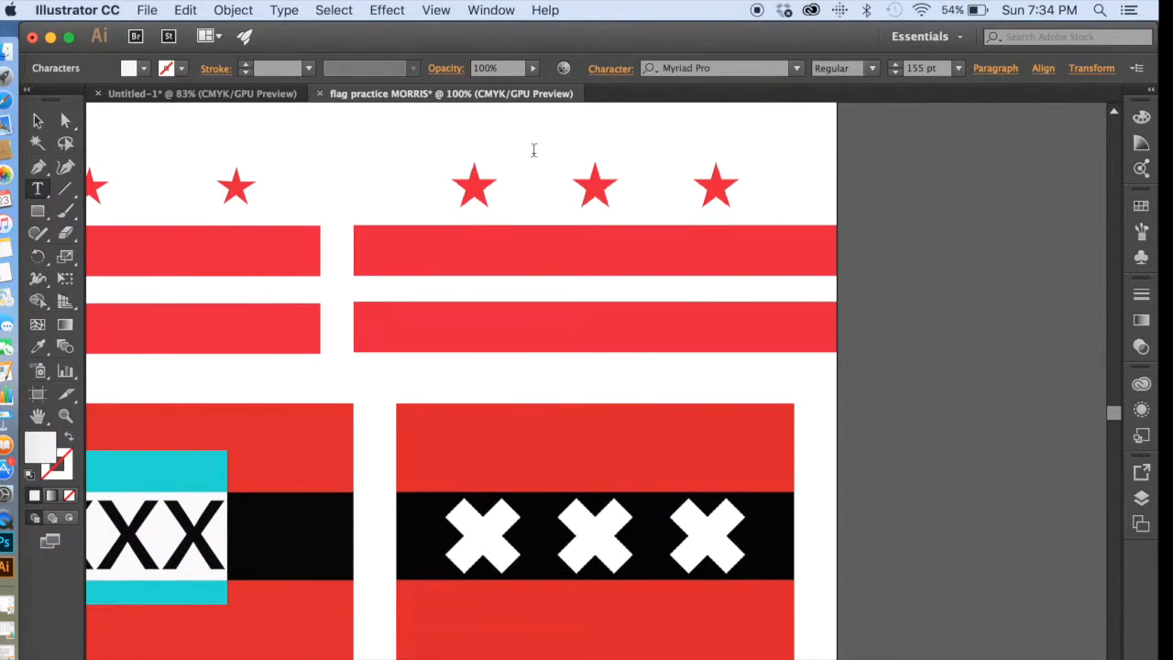
Preview more fonts on the XXX lettering, including OCR A Std, Orator Std Medium and Nueva Std, comparing them with the reference crosses.
left_click(762, 68)
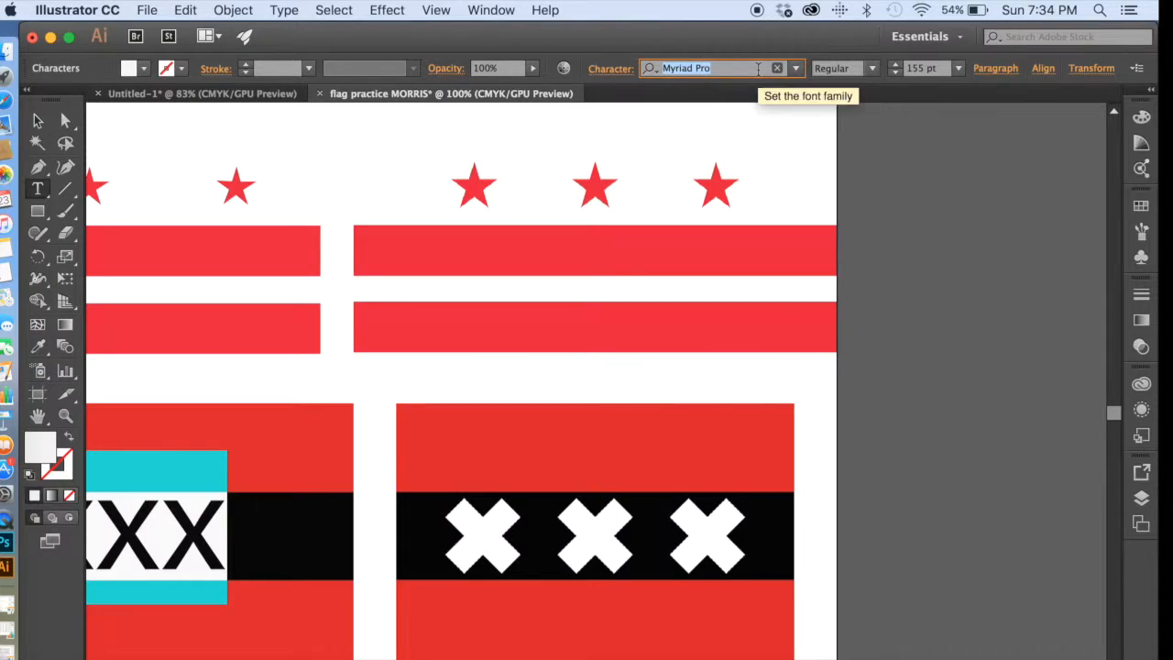
left_click(796, 69)
key("Down")
key("Down")
key("Down")
key("Down")
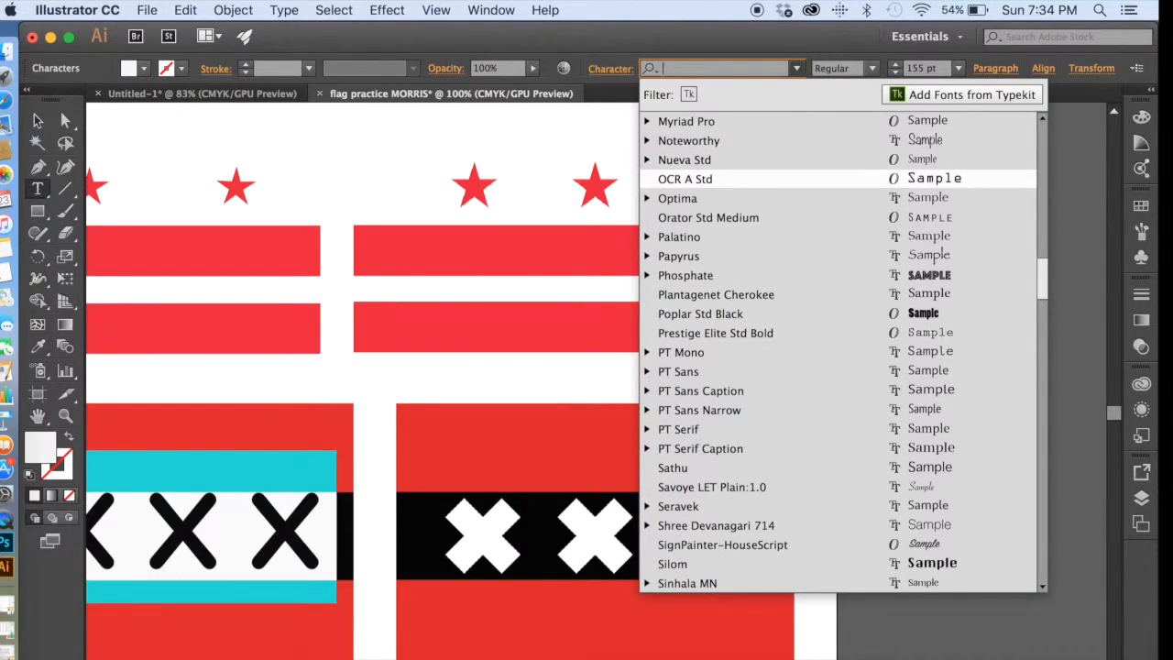
key("Down")
key("Up")
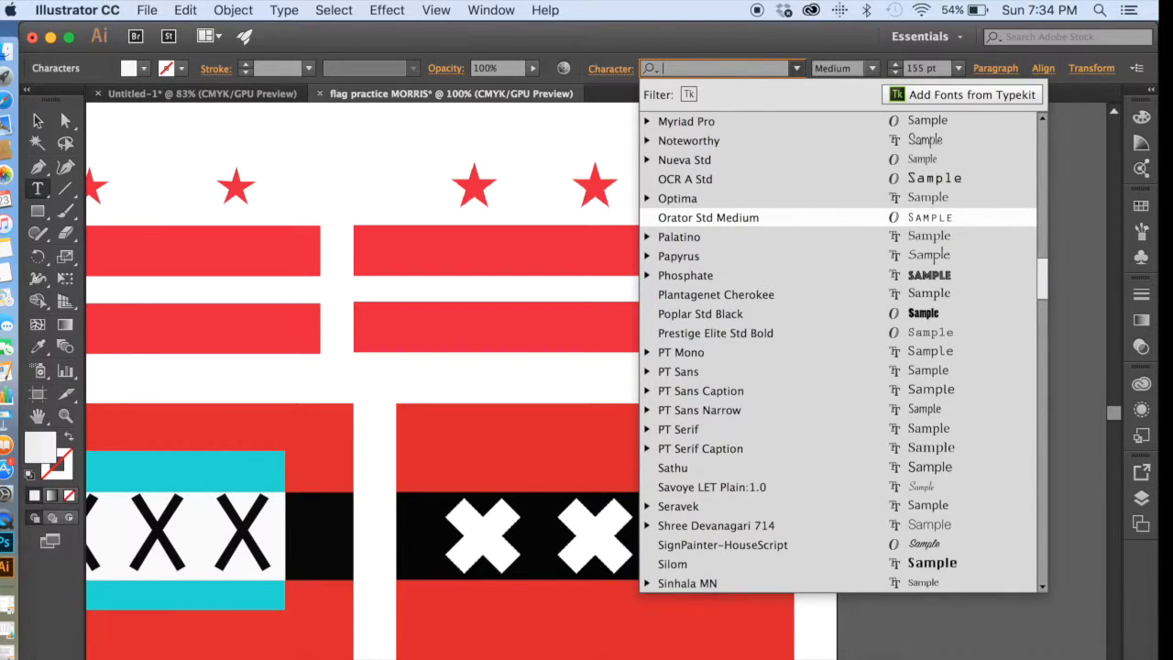
key("Down")
key("Down")
key("Down")
key("Down")
key("Up")
key("Up")
key("Up")
key("Up")
key("Down")
key("Down")
key("Down")
key("Down")
key("Down")
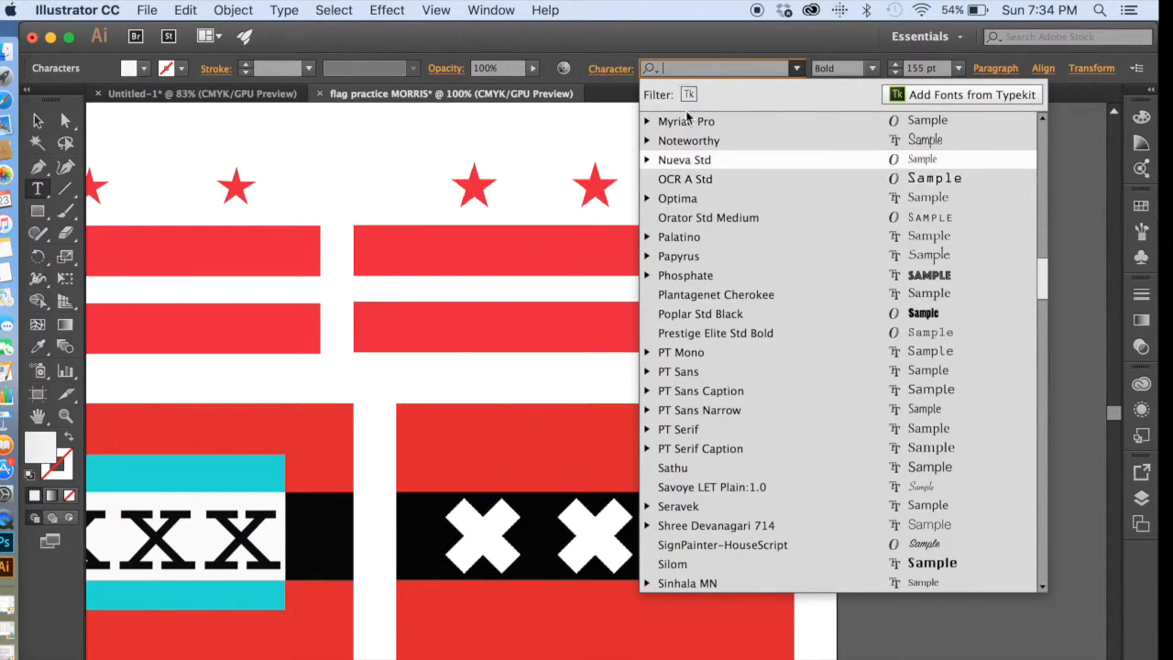
left_click(796, 67)
Delete the XXX lettering together with its leftover empty text object.
scroll(266, 220, "left", 5)
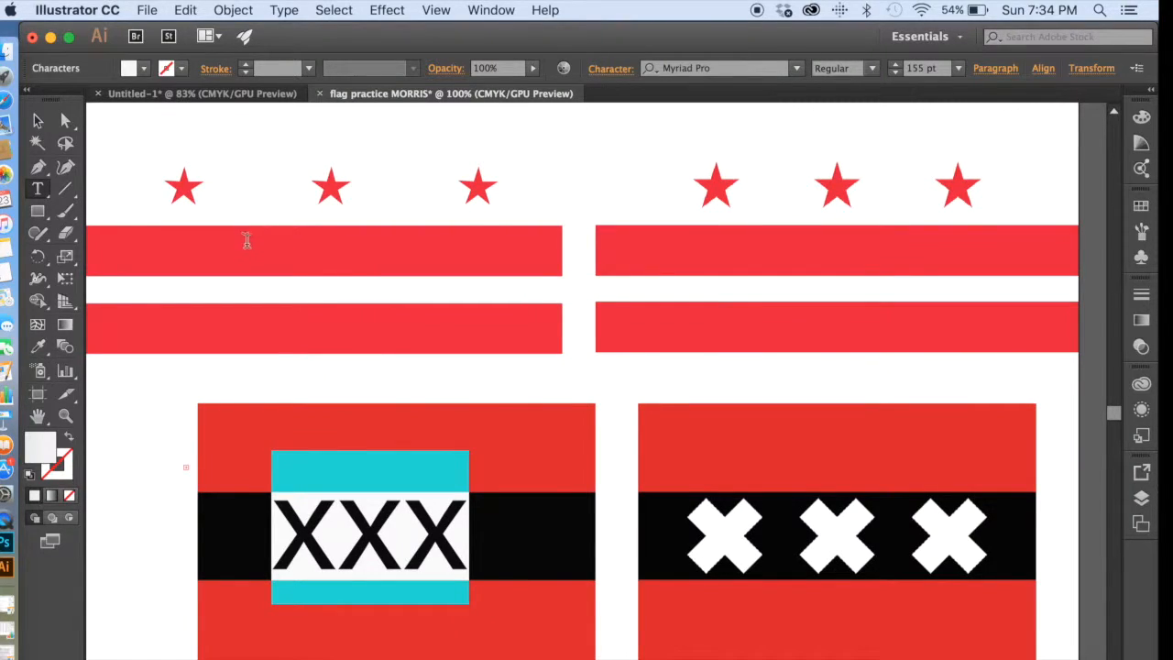
key("BackSpace")
scroll(251, 241, "right", 1)
scroll(252, 241, "left", 1)
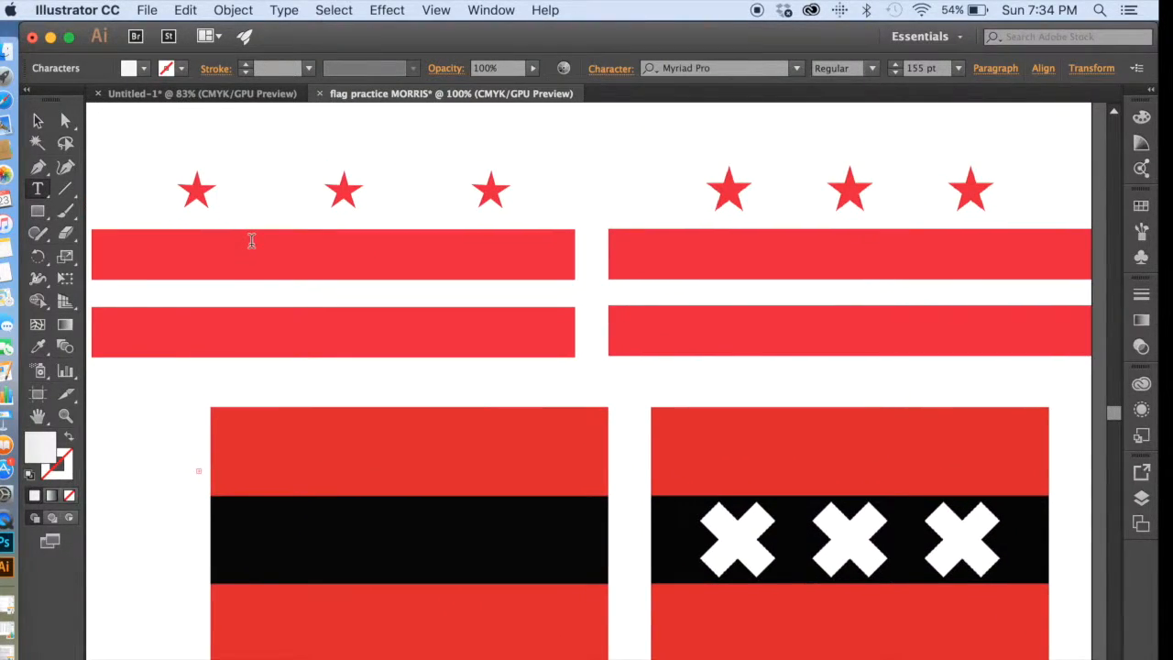
scroll(251, 241, "right", 3)
scroll(243, 264, "left", 3)
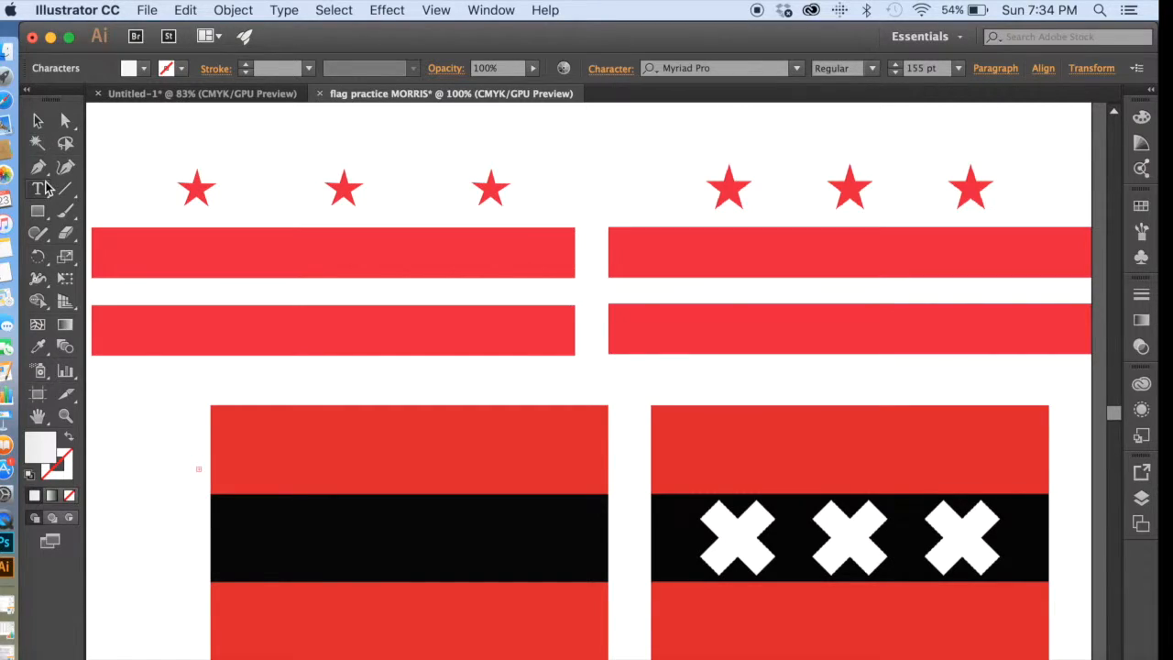
left_click(40, 212)
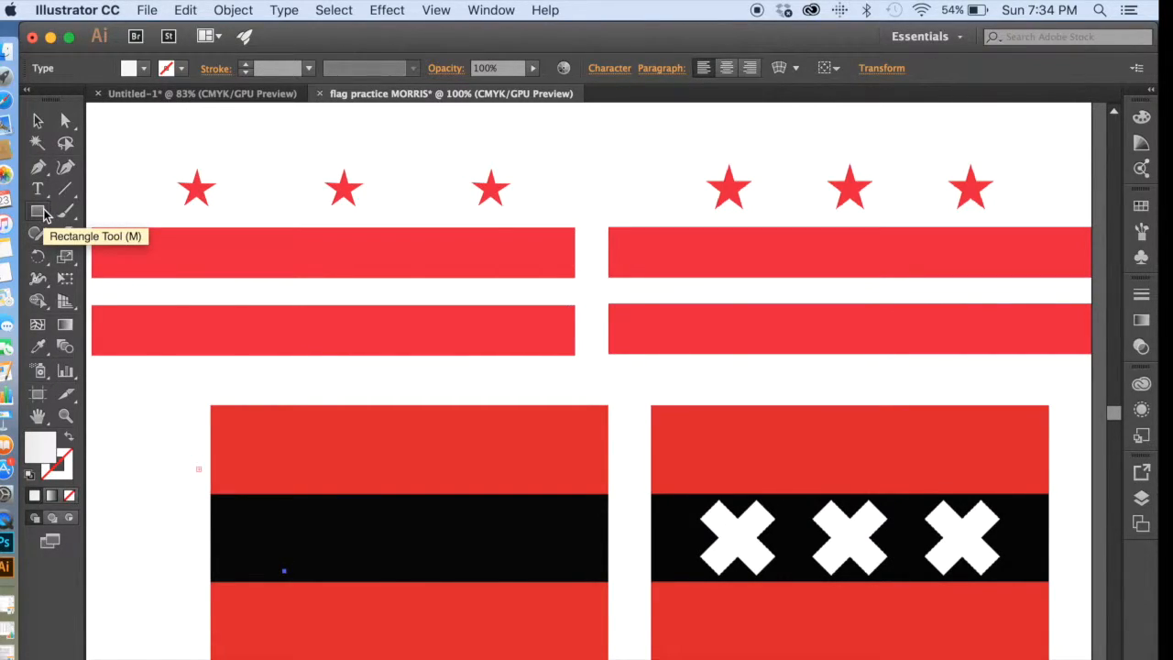
left_click(38, 120)
left_click(336, 469)
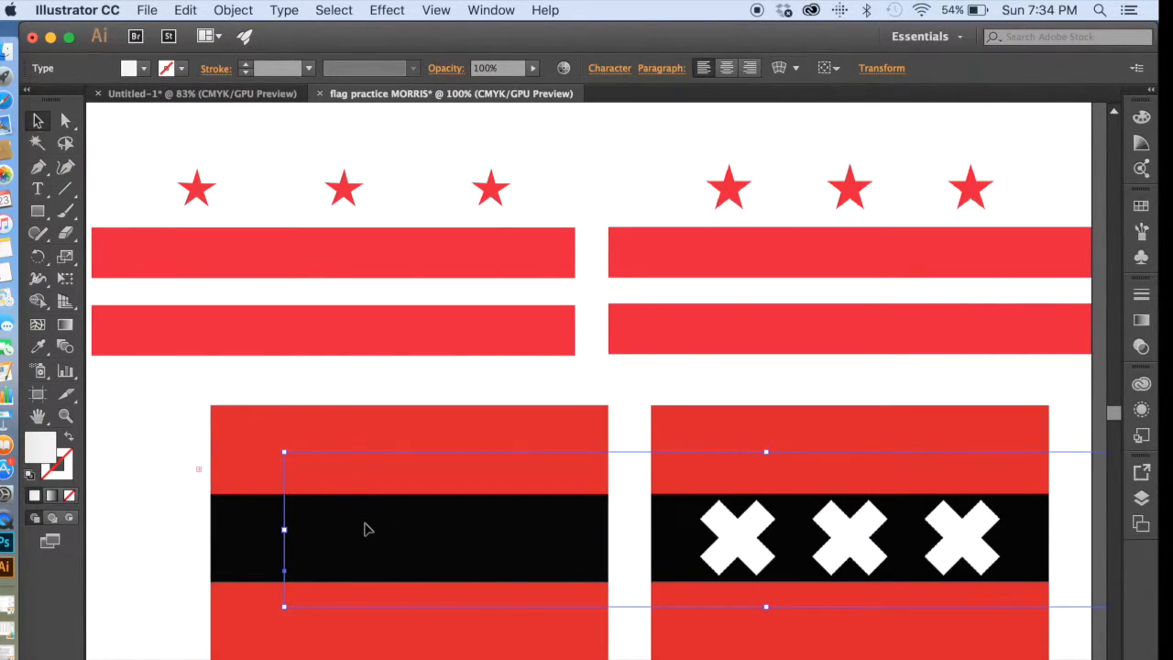
key("Delete")
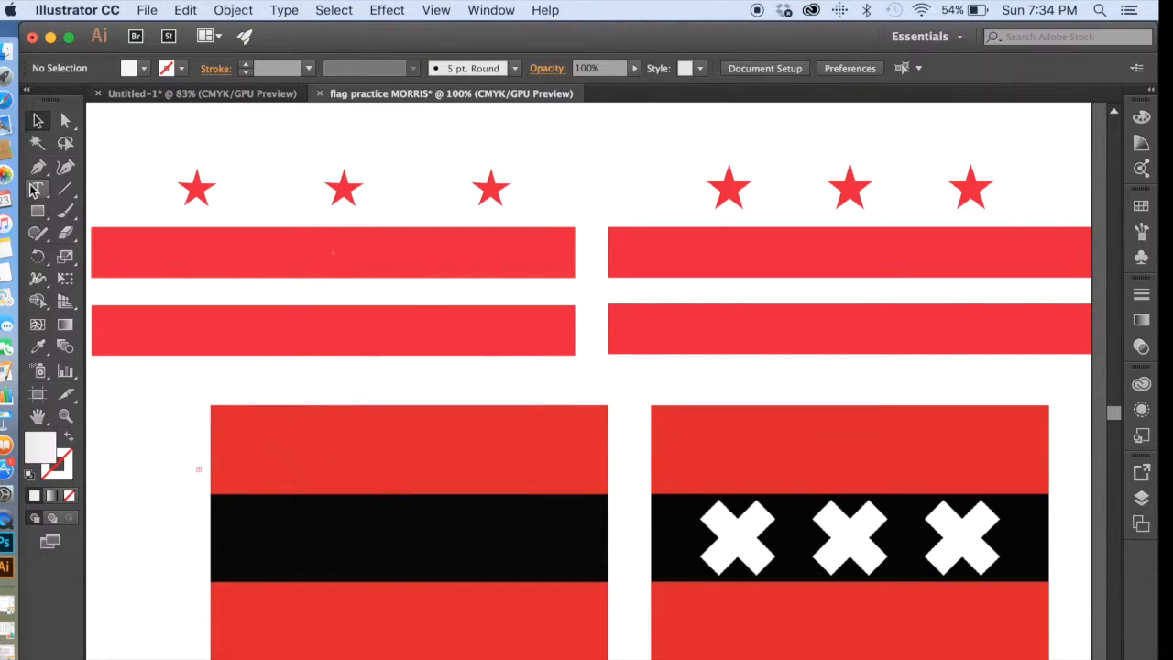
Draw a light rectangle over one diagonal of the first reference cross and rotate it to match that bar's slant.
left_click(37, 213)
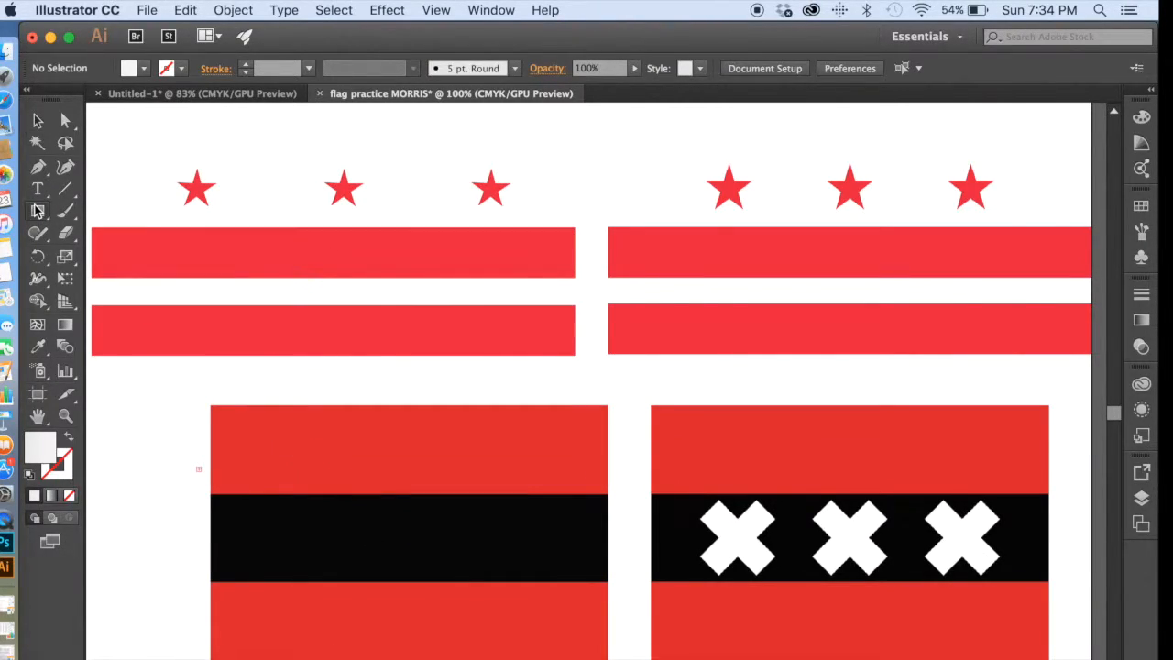
left_click_drag(701, 518, 755, 576)
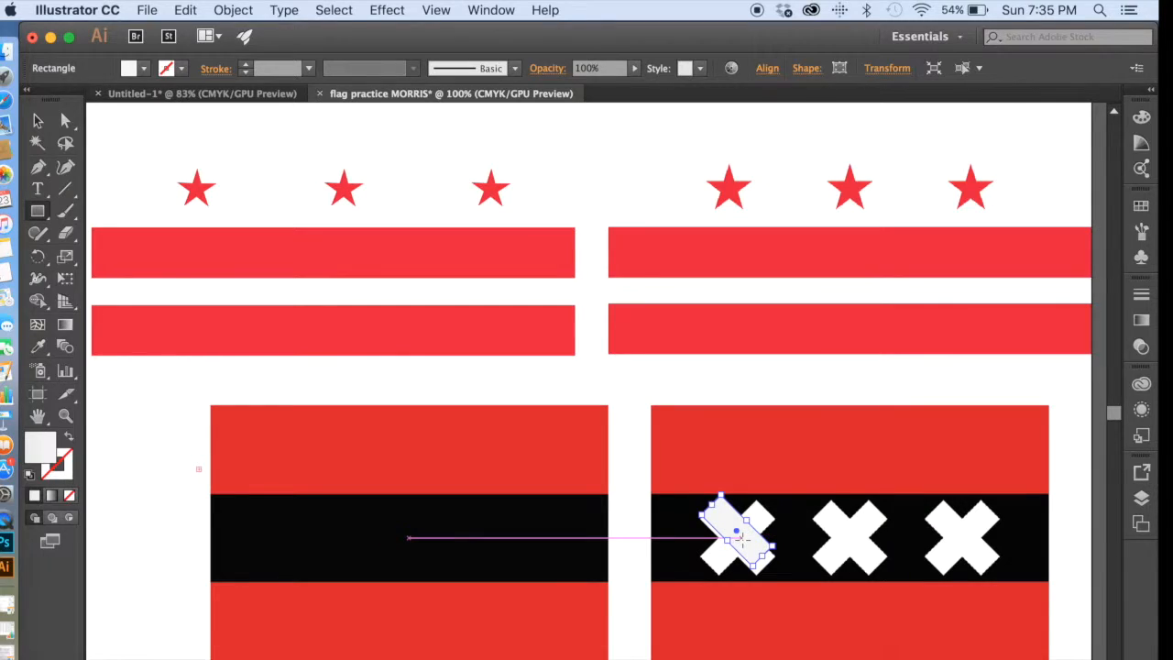
left_click_drag(757, 566, 749, 531)
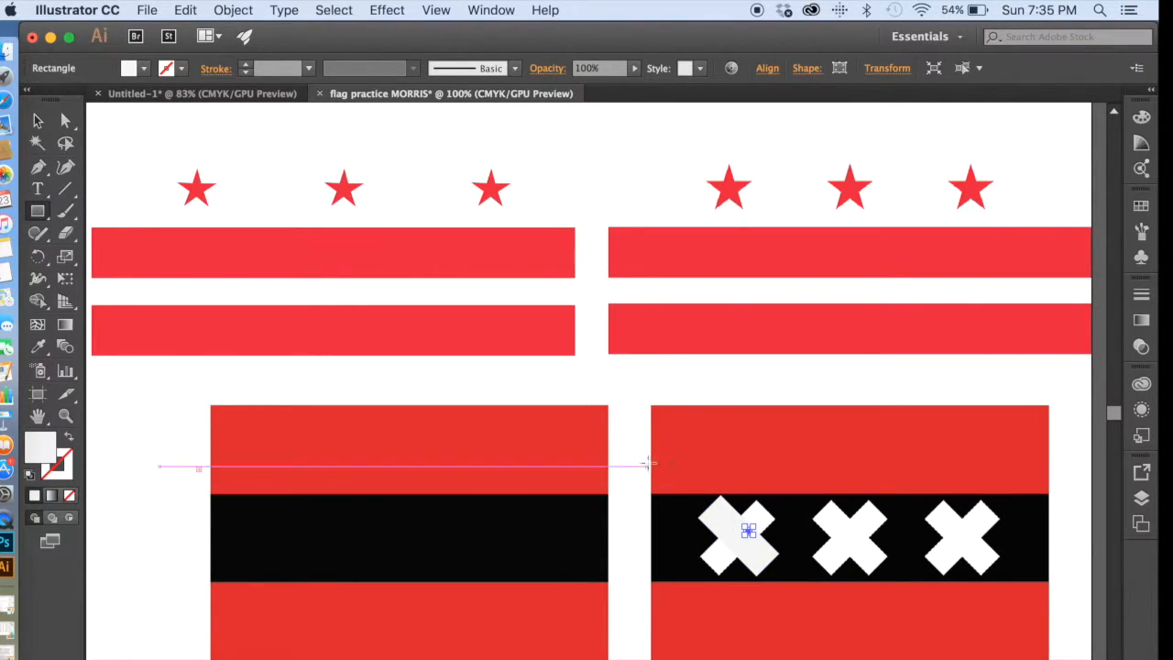
key("cmd+z")
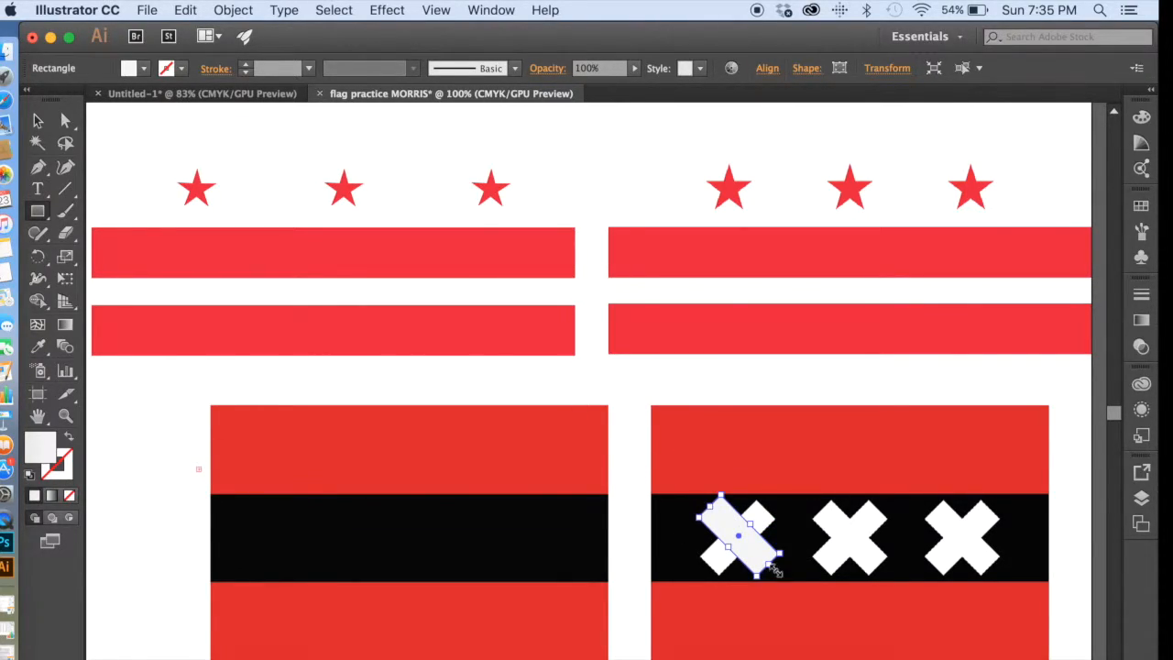
Adjust the slanted rectangle's ends and long sides to fit the first reference cross's diagonal bar exactly.
left_click_drag(722, 499, 743, 528)
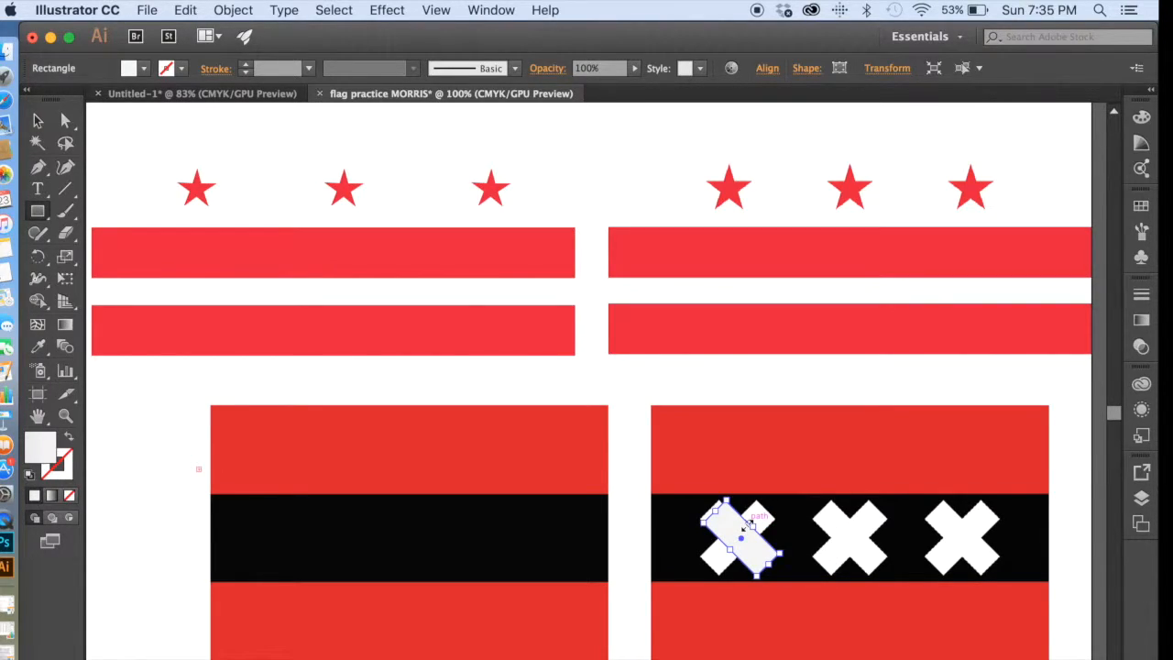
key("super+equal")
key("super+equal")
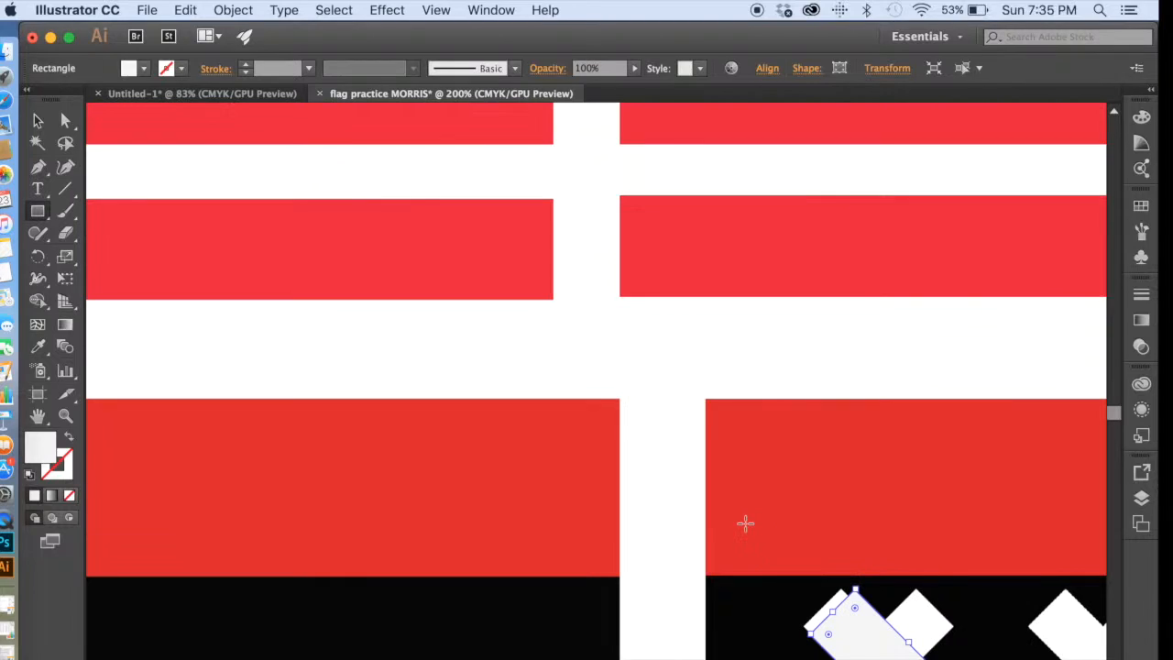
scroll(745, 523, "down", 5)
scroll(745, 523, "right", 5)
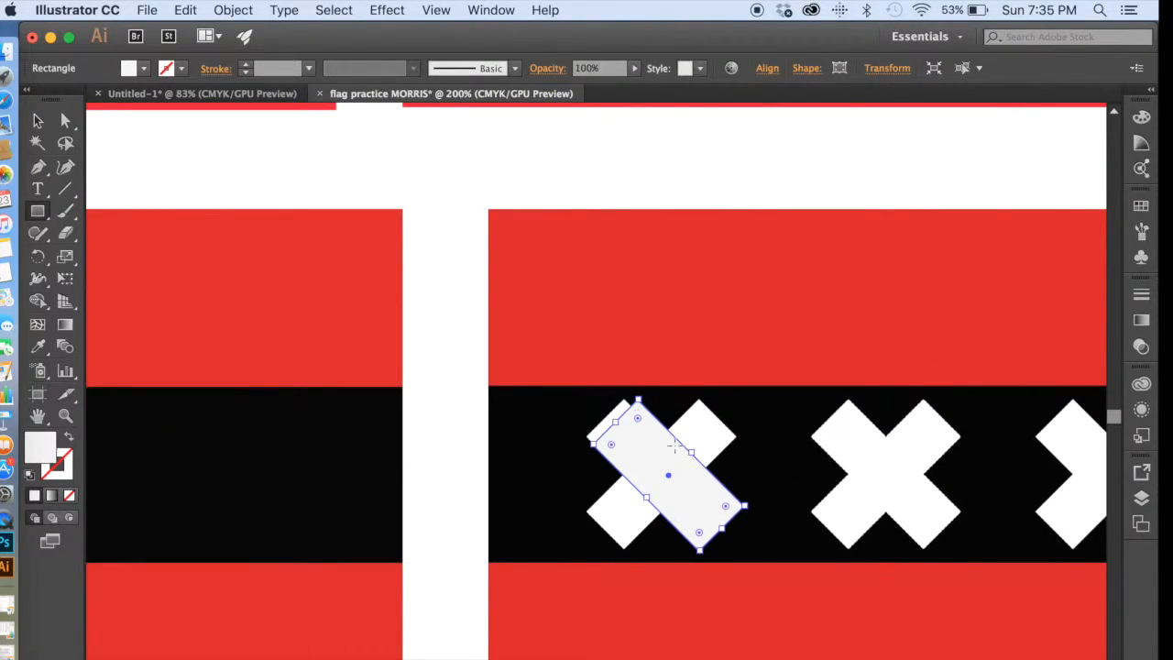
left_click_drag(691, 452, 678, 455)
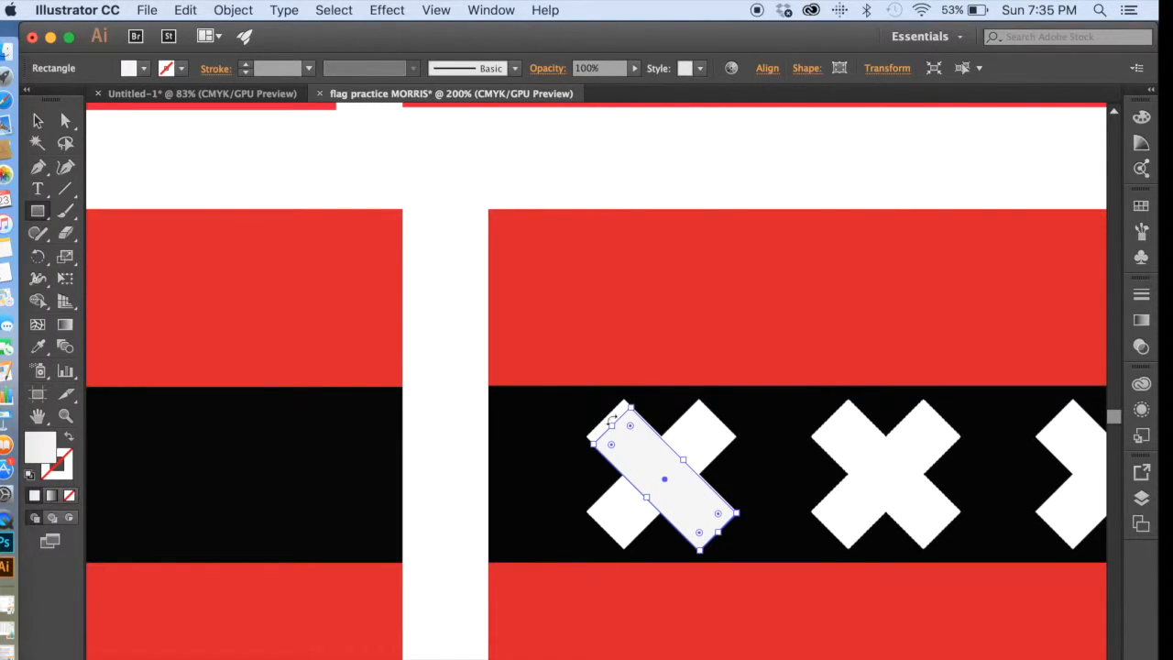
left_click_drag(611, 420, 610, 420)
left_click_drag(681, 453, 676, 458)
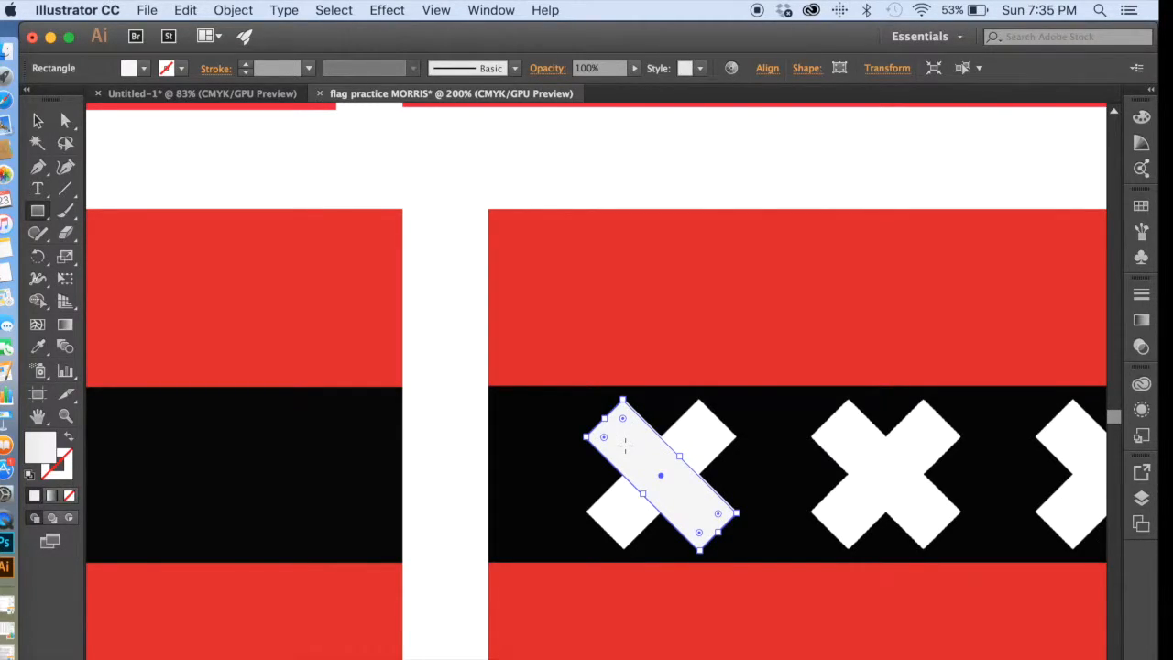
Paste a copy of the slanted bar, rotate it to the opposite diagonal and fit it over the first reference cross.
key("super+v")
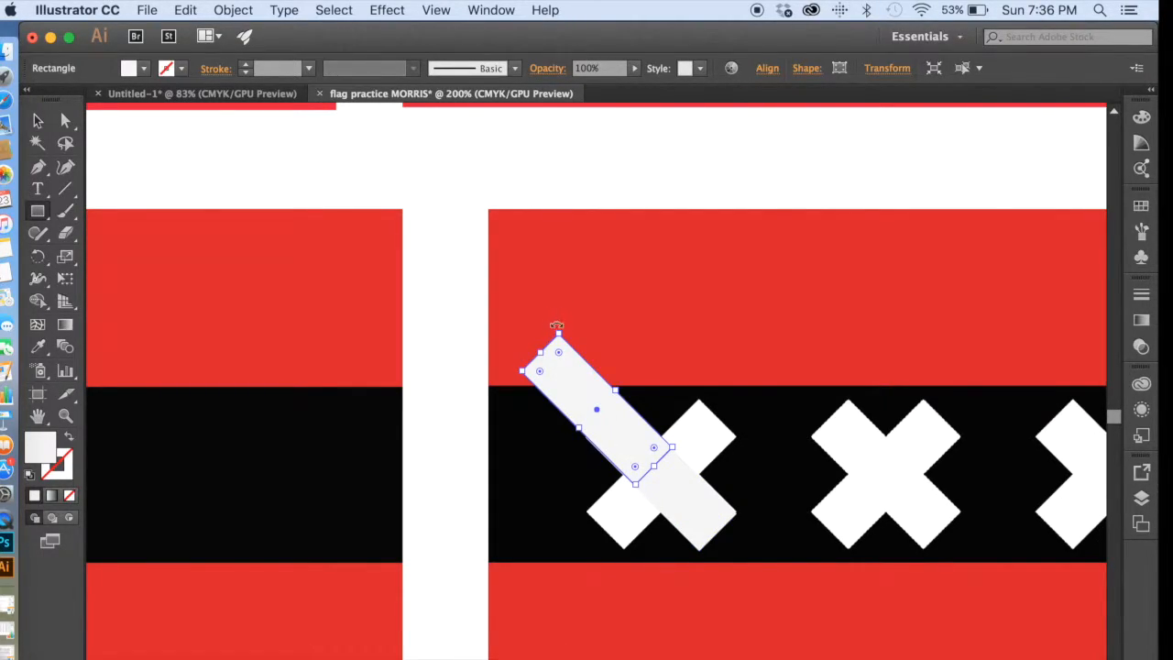
left_click_drag(550, 336, 525, 441)
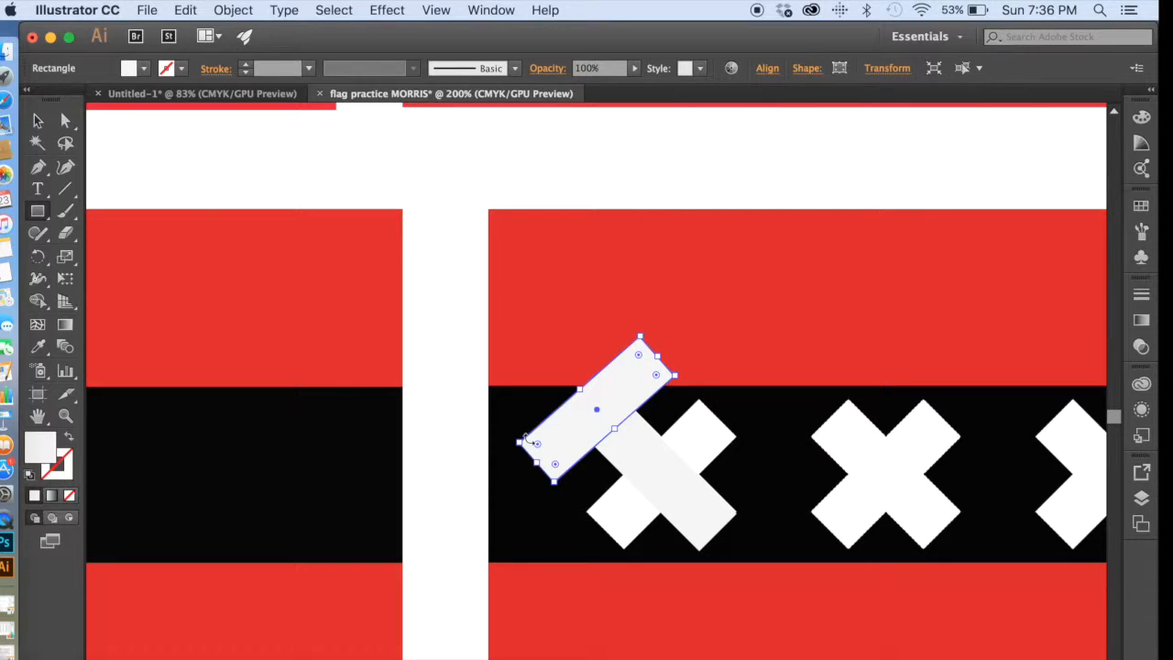
key("v")
left_click_drag(556, 439, 572, 516)
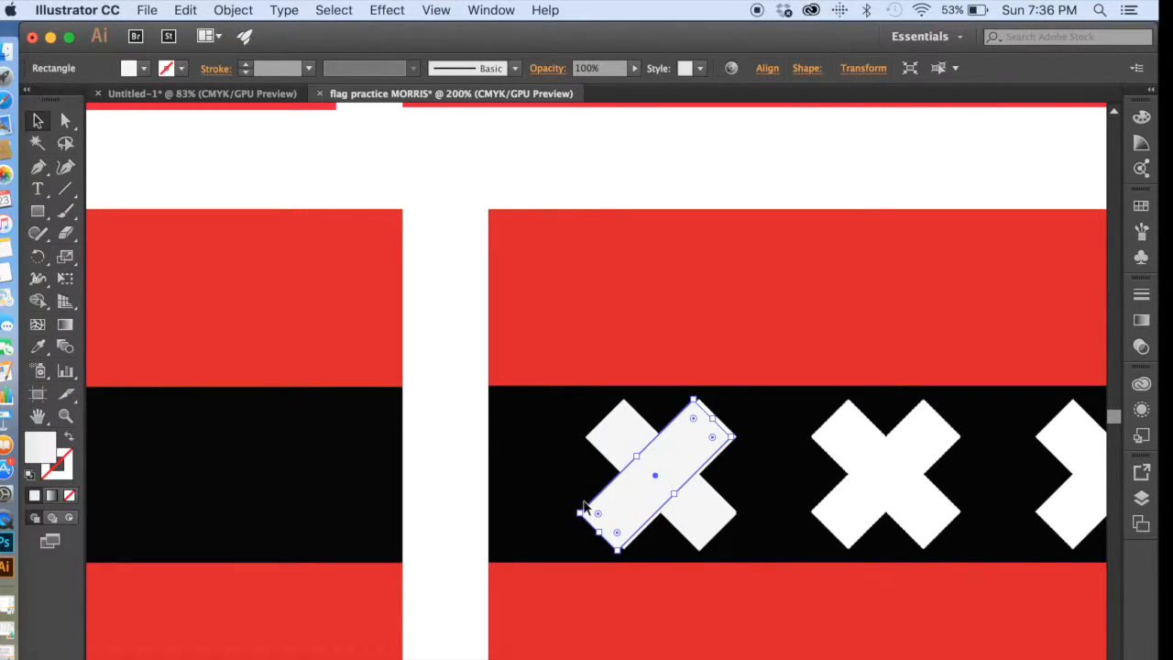
mouse_move(647, 464)
left_mouse_down()
mouse_move(660, 471)
mouse_move(650, 474)
left_mouse_up()
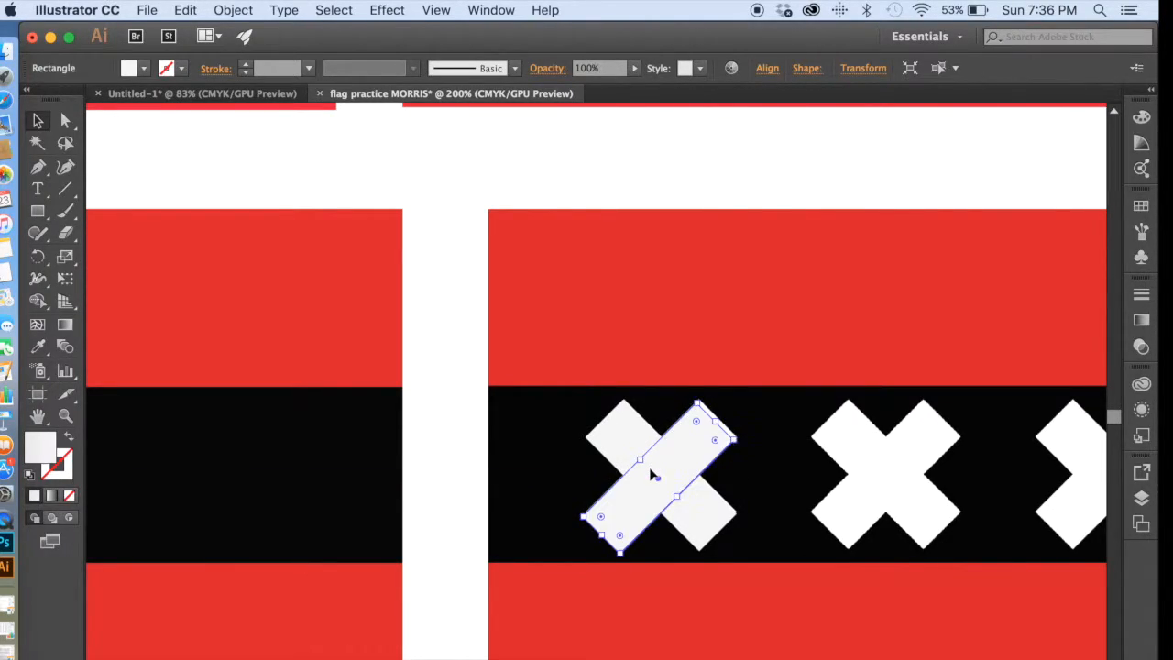
left_click_drag(577, 508, 576, 518)
left_click_drag(720, 416, 724, 412)
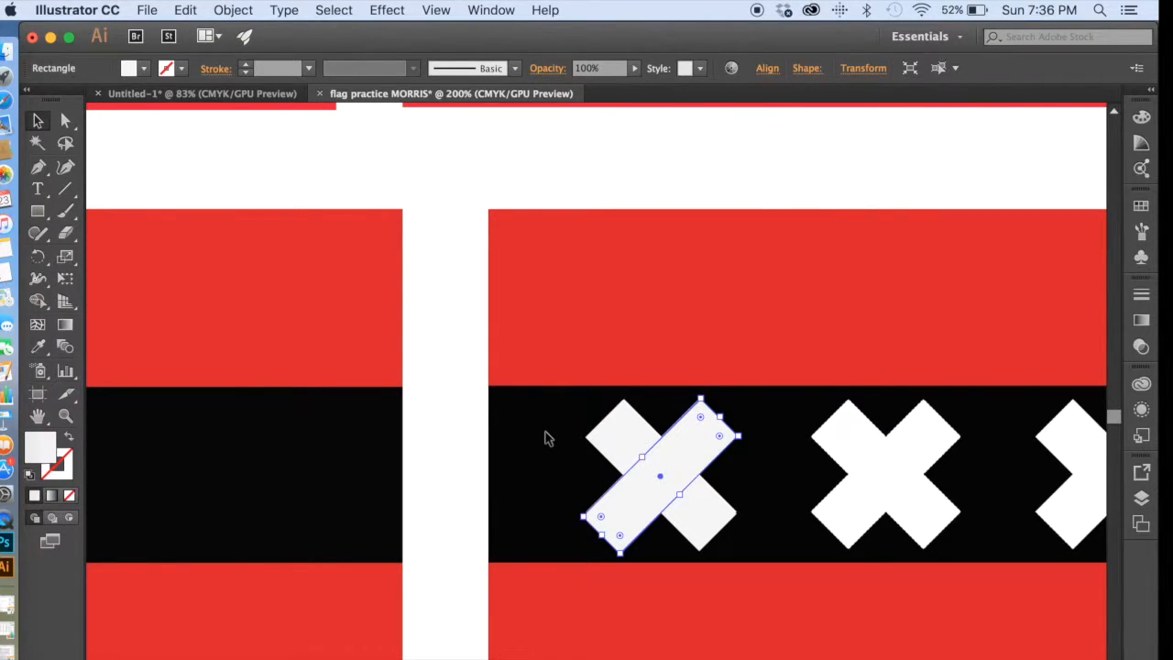
Select both diagonal bars and move the finished cross onto the black stripe of the recreated Amsterdam flag, near its left end.
left_click(619, 433, "shift")
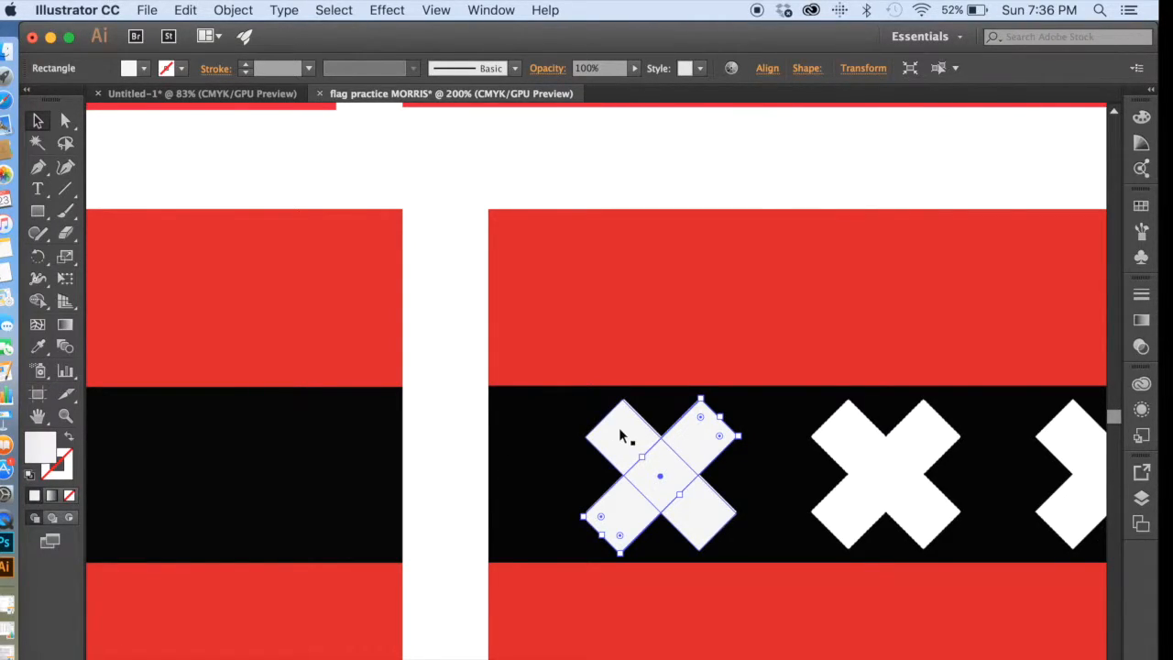
key("super+minus")
key("super+minus")
key("super+g")
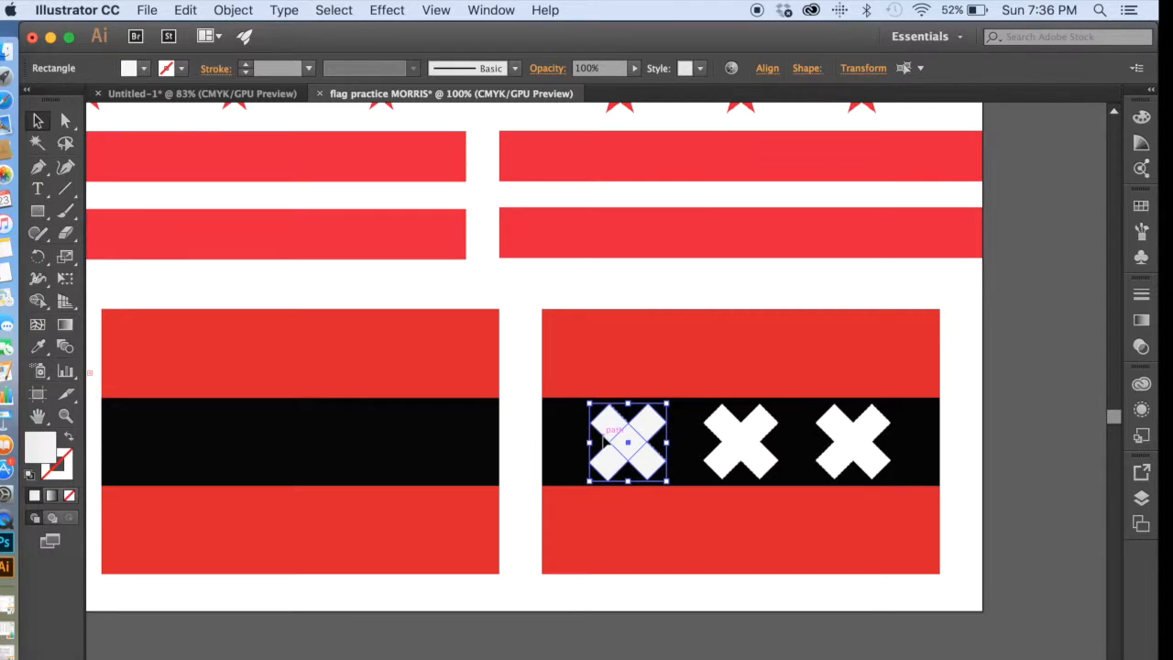
left_click_drag(625, 441, 171, 441)
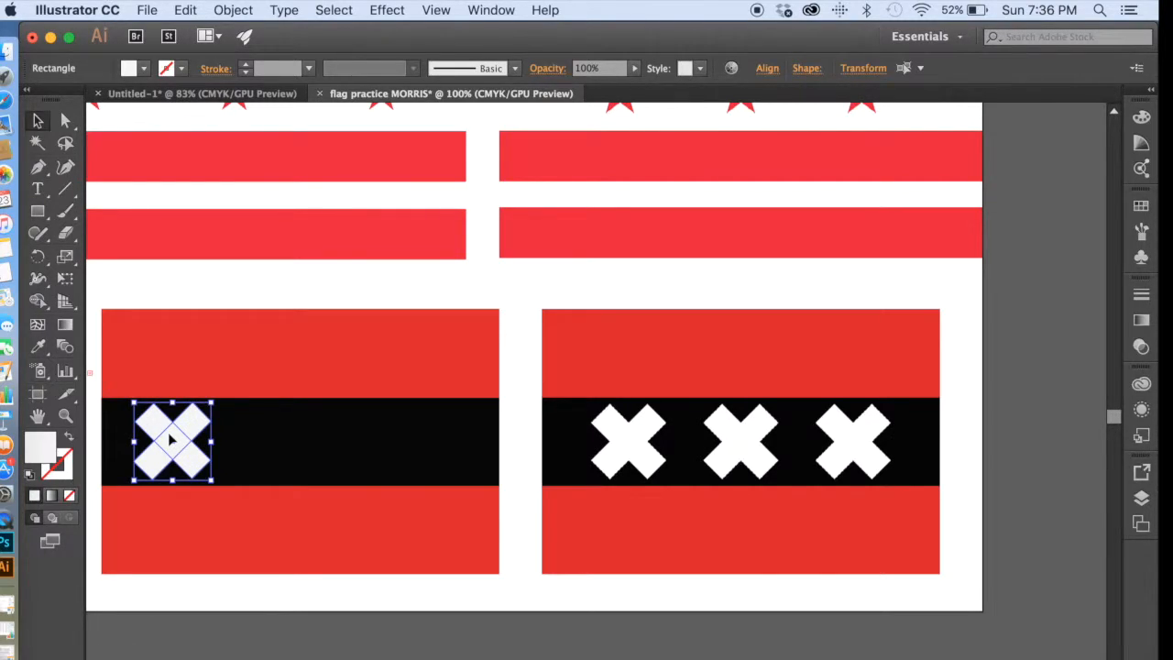
Paste two copies of the cross and place them along the recreated flag's black stripe as the middle and right crosses.
key("super+v")
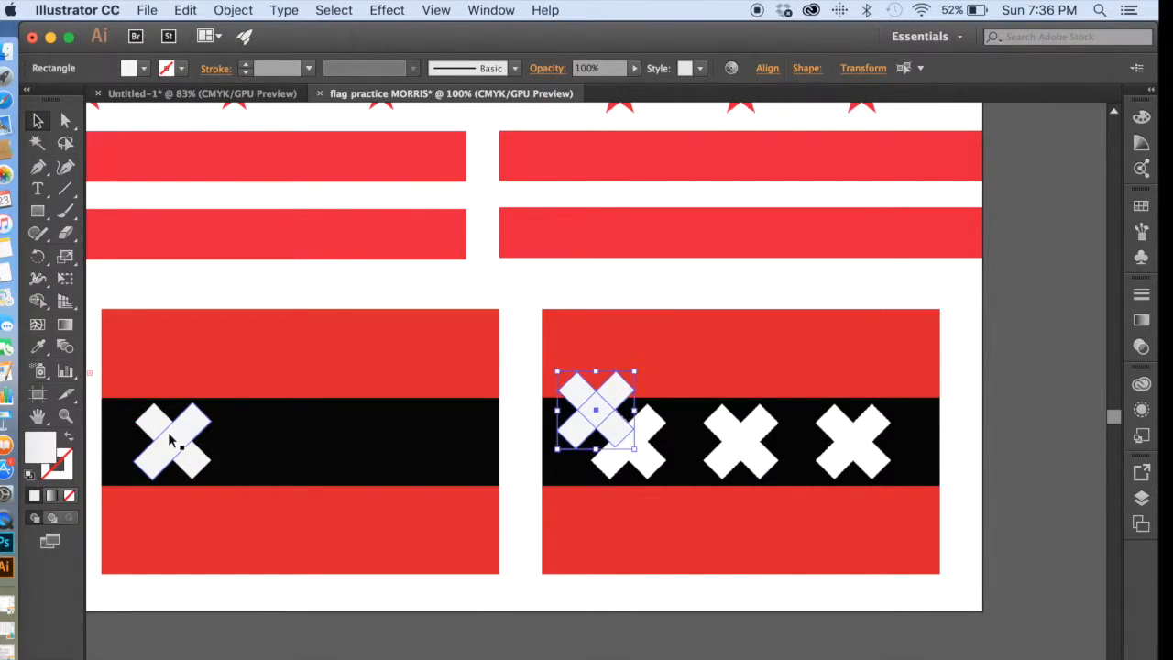
left_click_drag(580, 415, 278, 446)
left_click_drag(604, 407, 427, 456)
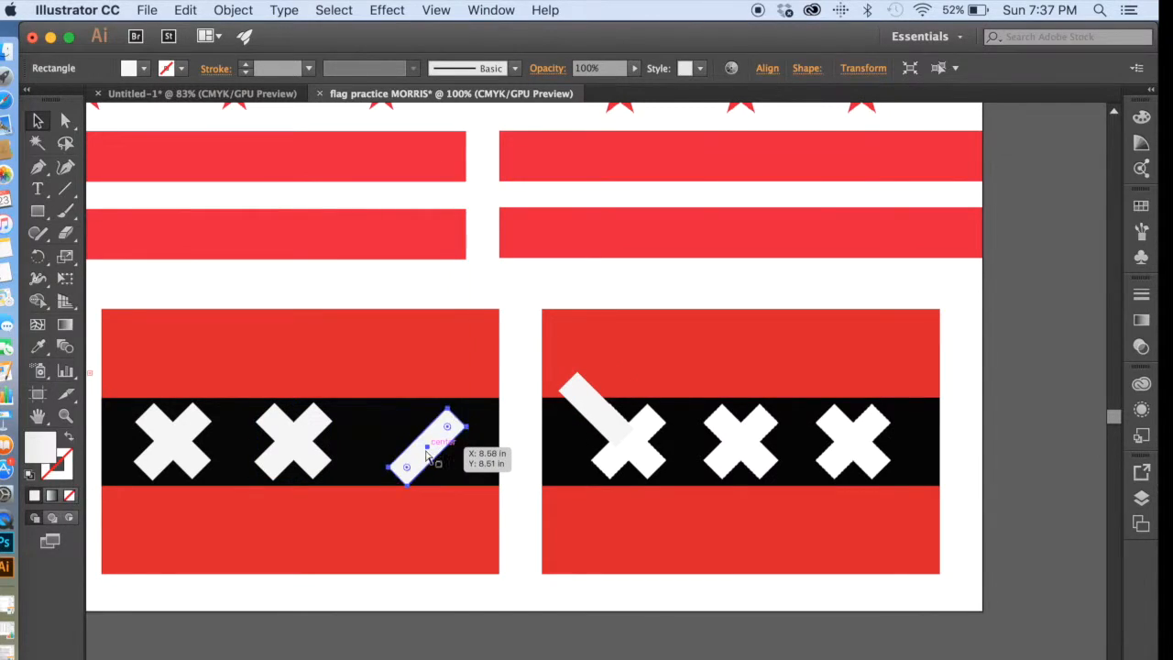
key("super+z")
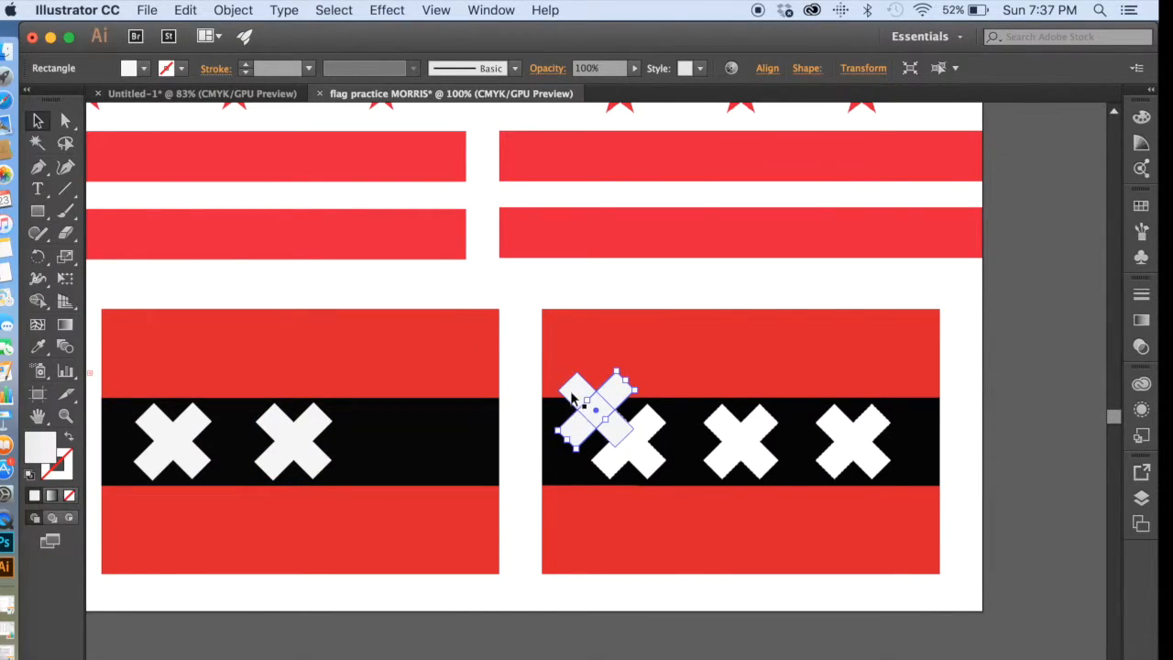
left_click(575, 394, "shift")
left_click_drag(590, 416, 410, 444)
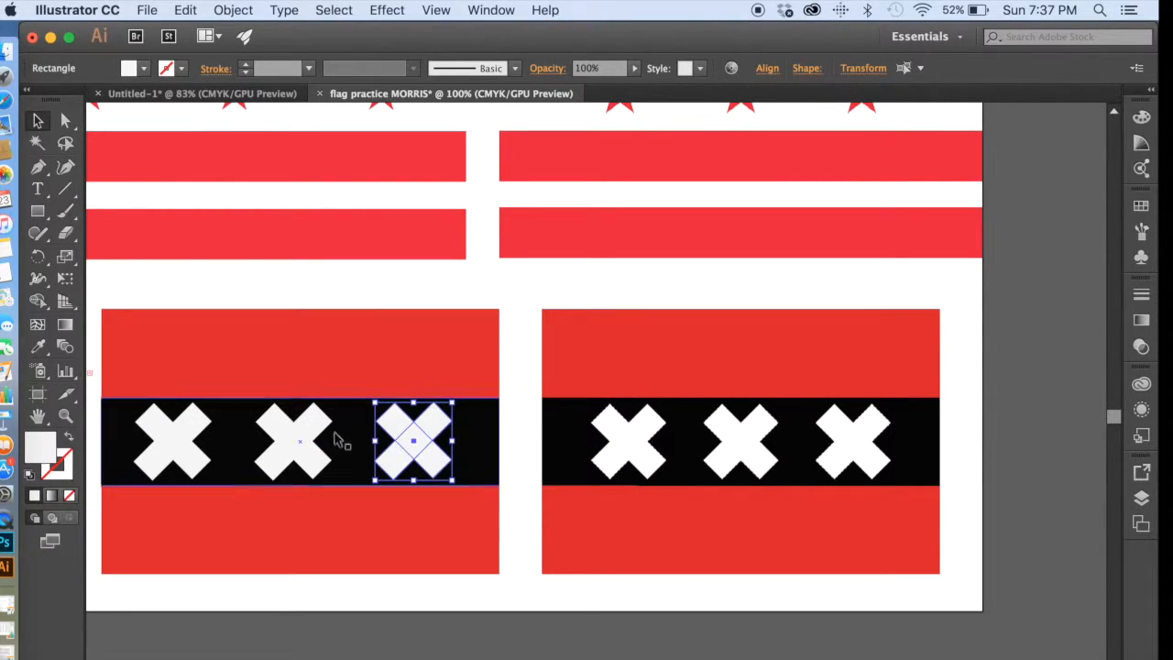
left_click(307, 299)
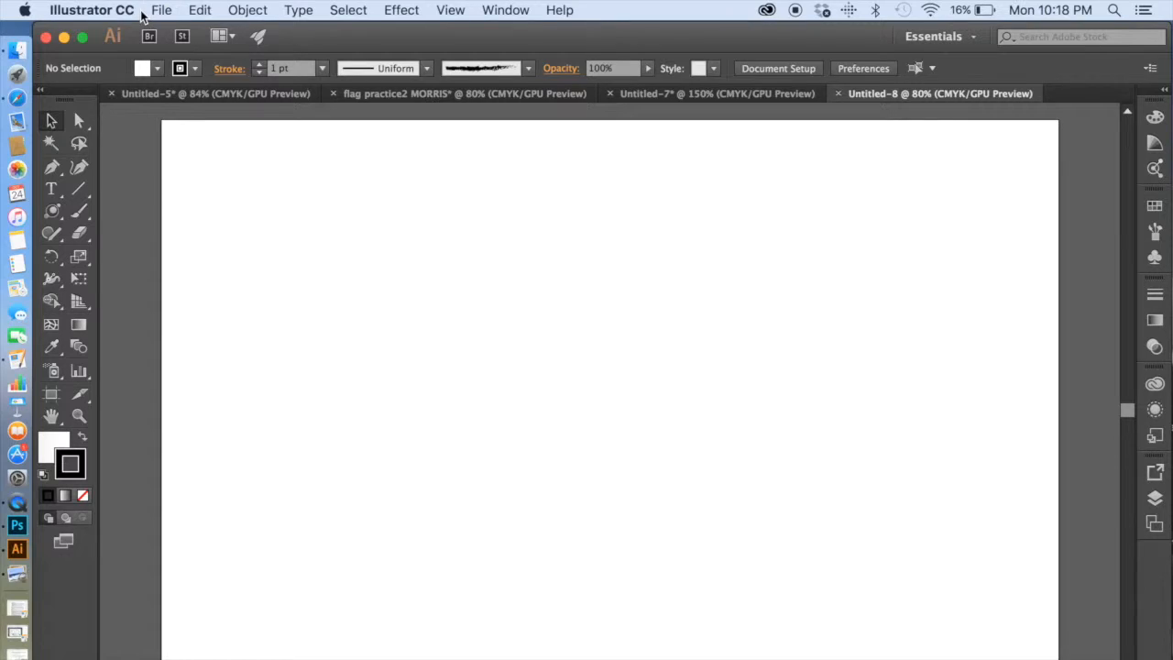
Place the linked image Bengal statue2.png from the Desktop on the blank artboard of Untitled-8.
left_click(165, 10)
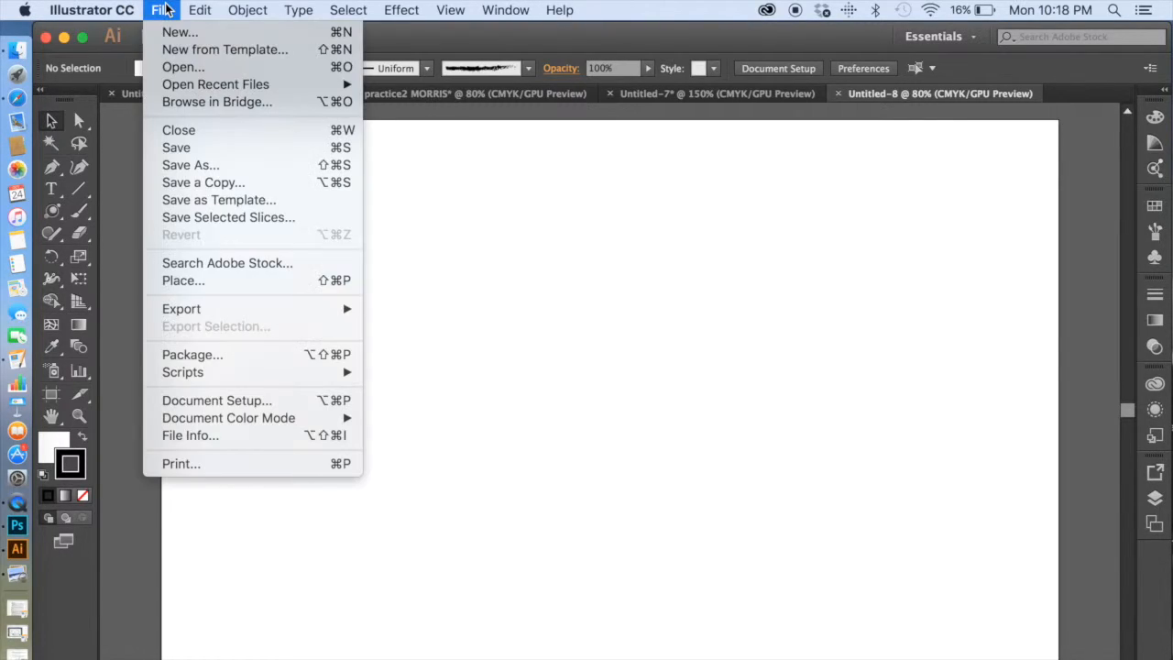
mouse_move(207, 309)
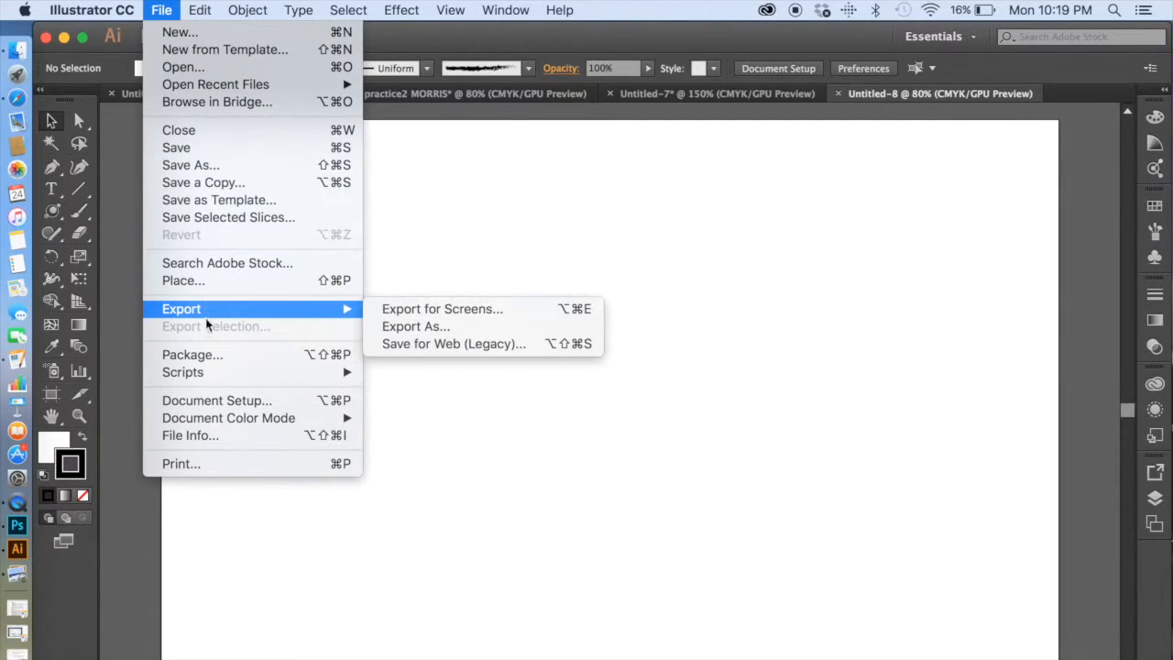
left_click(191, 284)
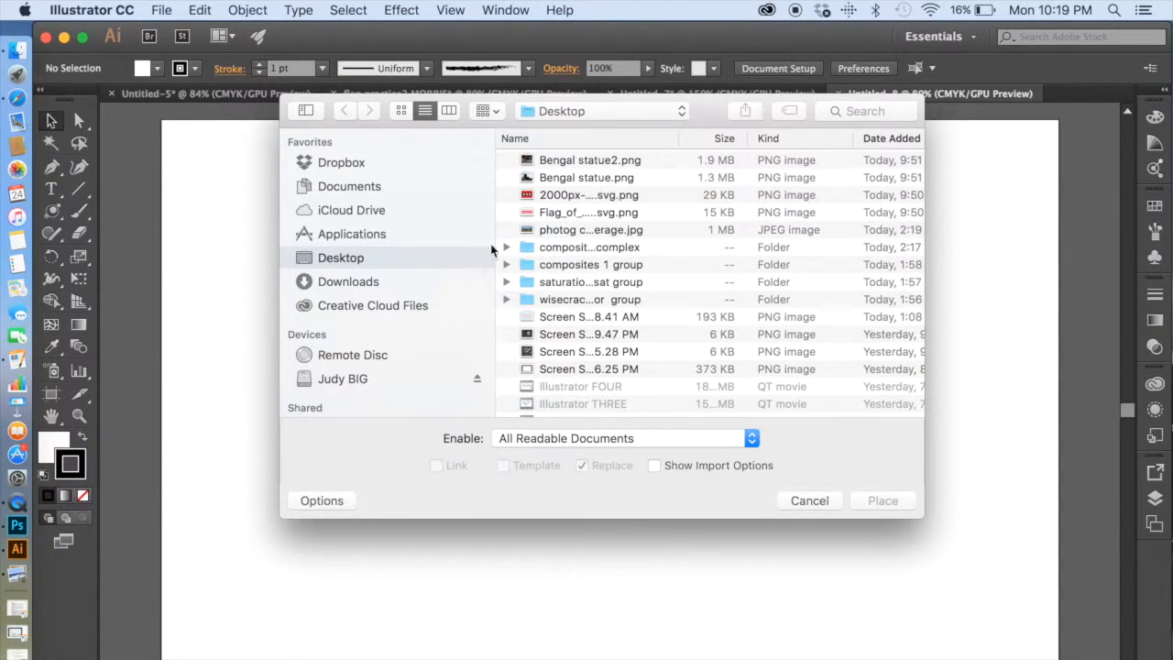
left_click(574, 159)
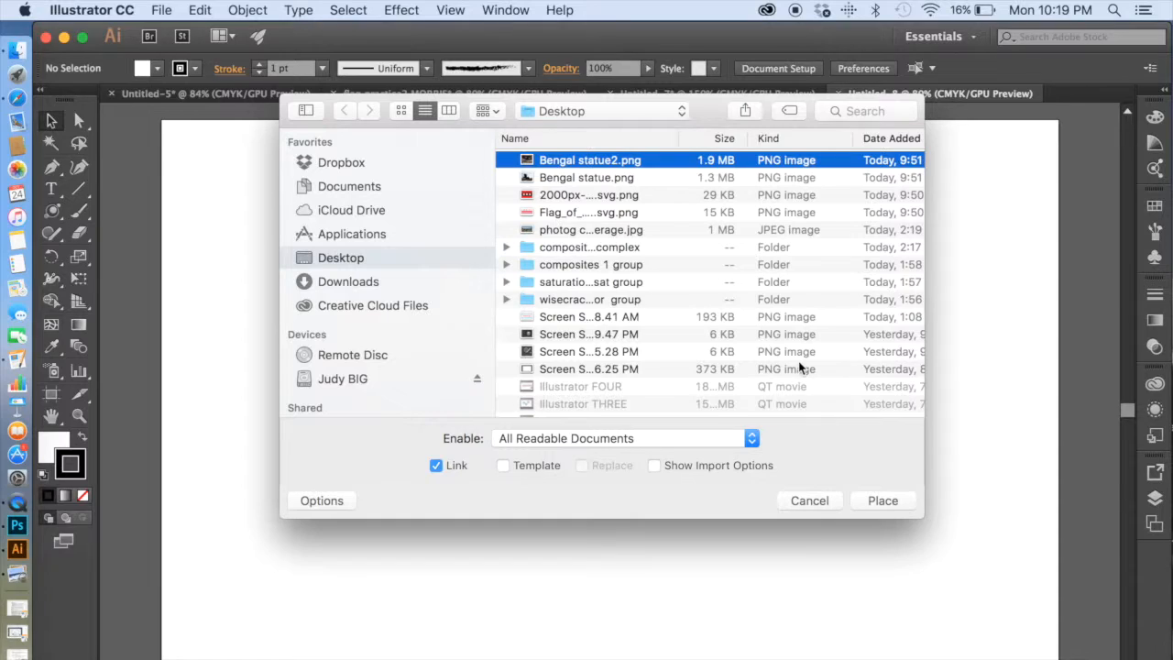
left_click(879, 500)
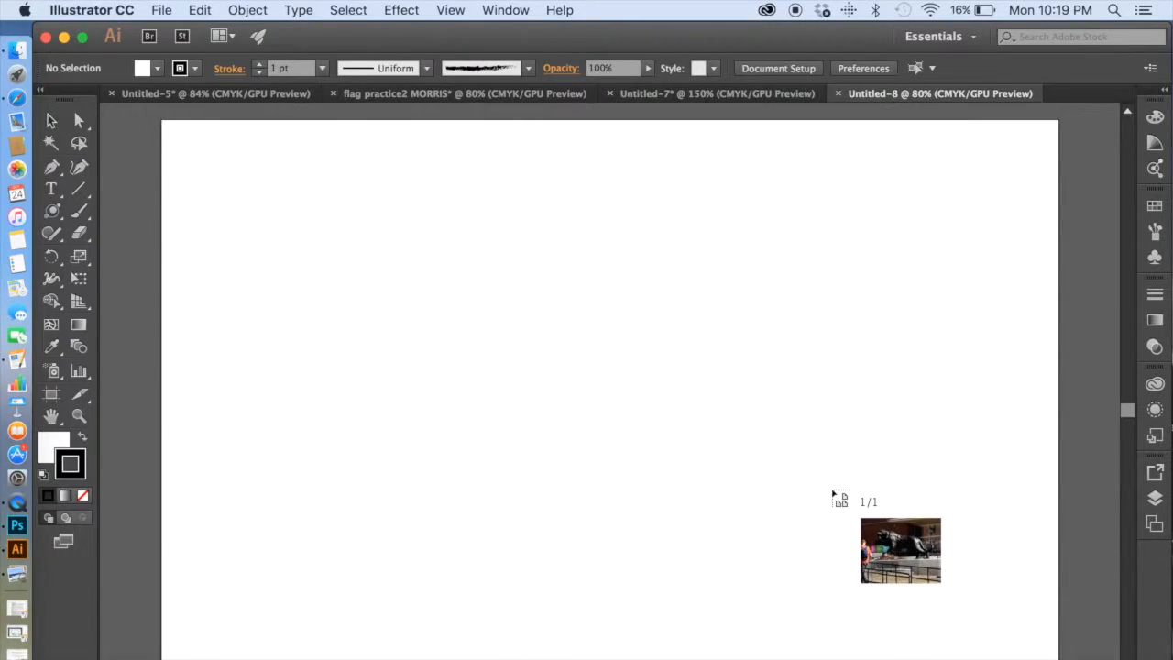
left_click_drag(753, 476, 903, 638)
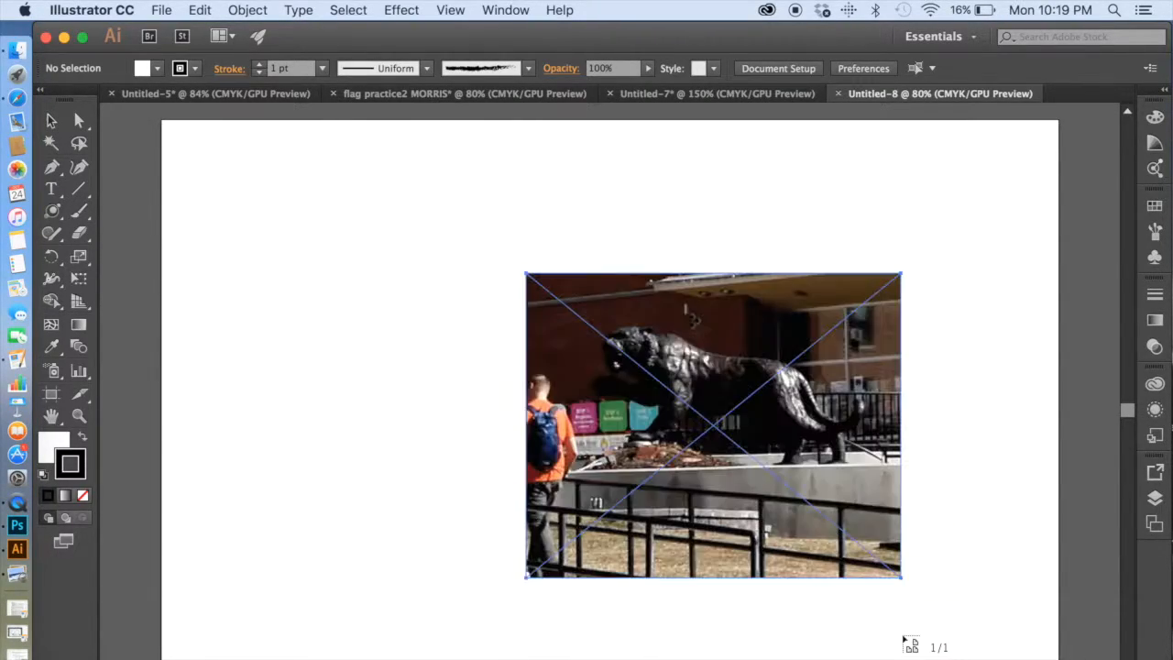
Enlarge the placed statue photo and move it to the right side of the artboard.
left_click_drag(526, 273, 346, 142)
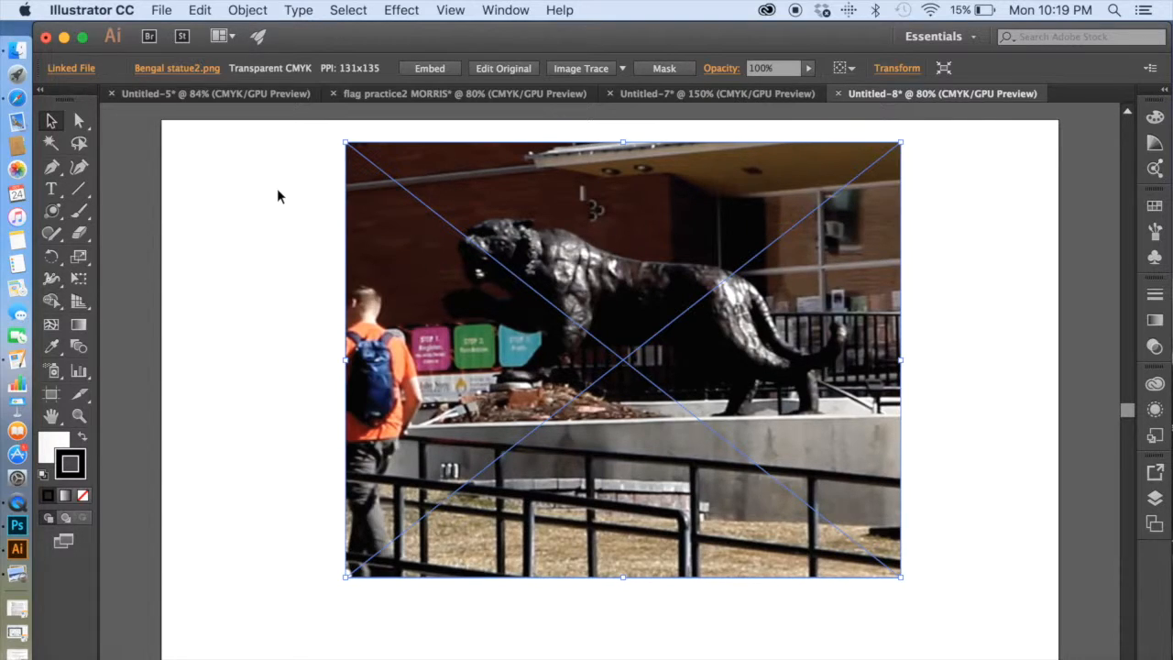
key("Return")
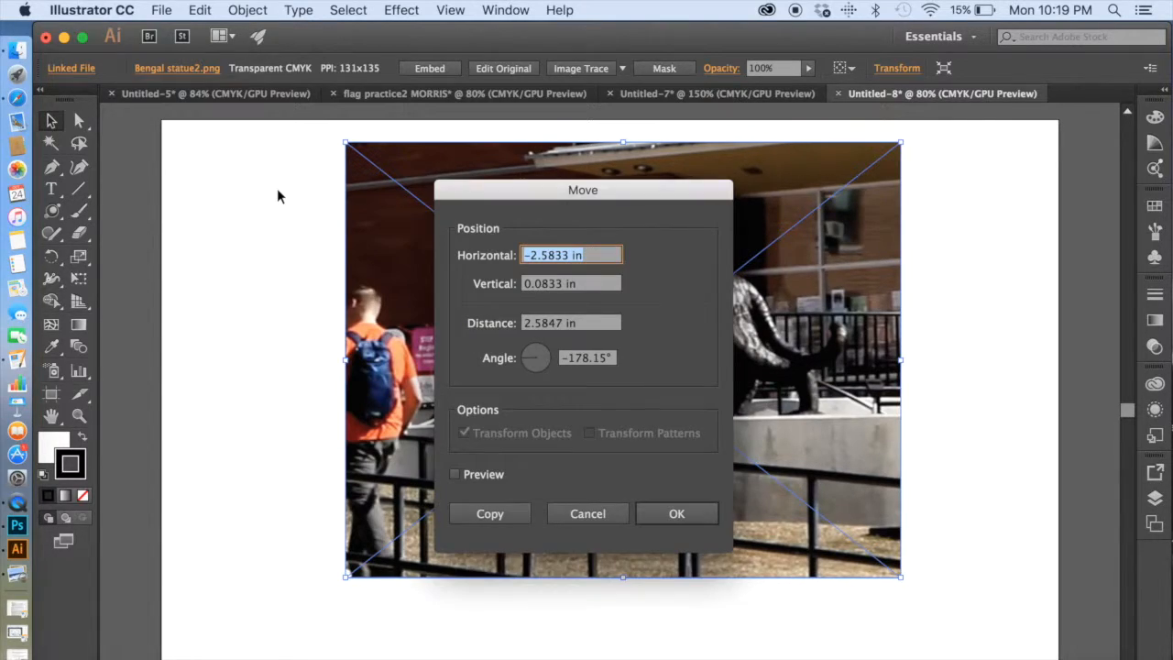
left_click(672, 519)
left_click_drag(666, 400, 945, 422)
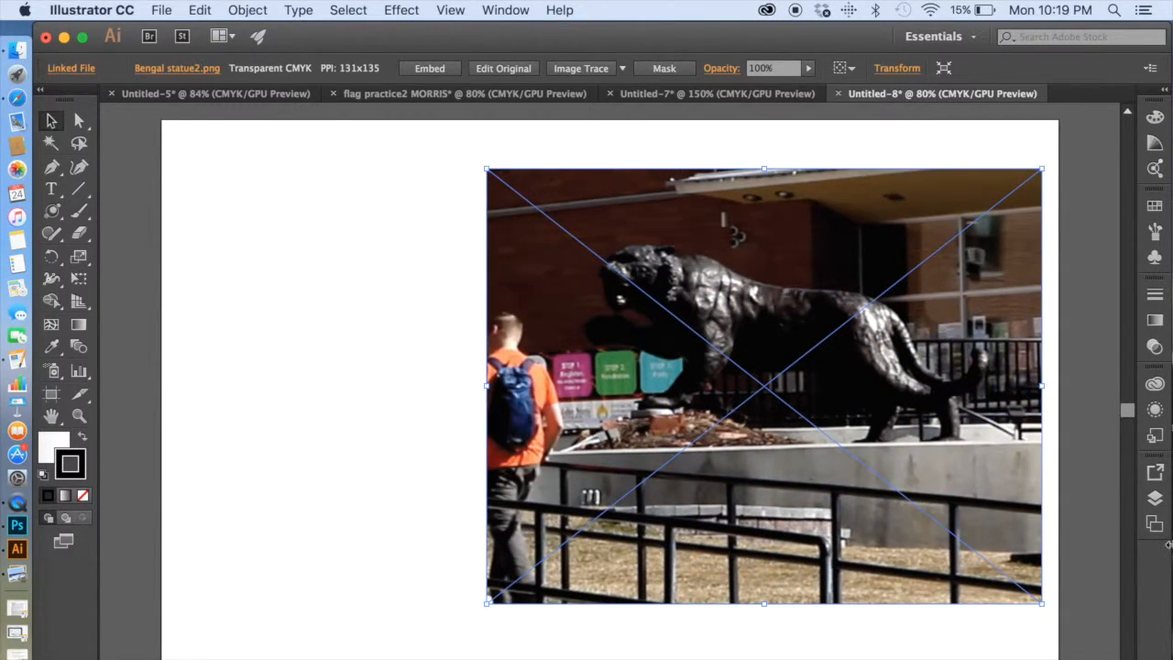
Lock Layer 1, which holds the statue photo.
scroll(1156, 523, "up", 1)
left_click(1155, 498)
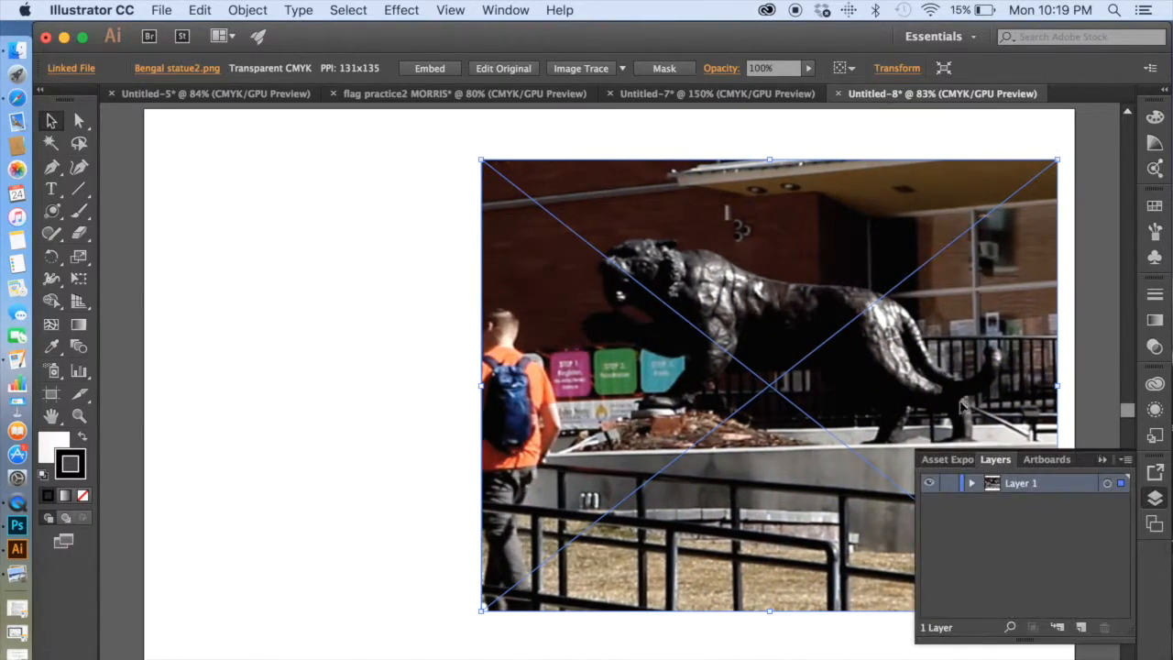
left_click(948, 483)
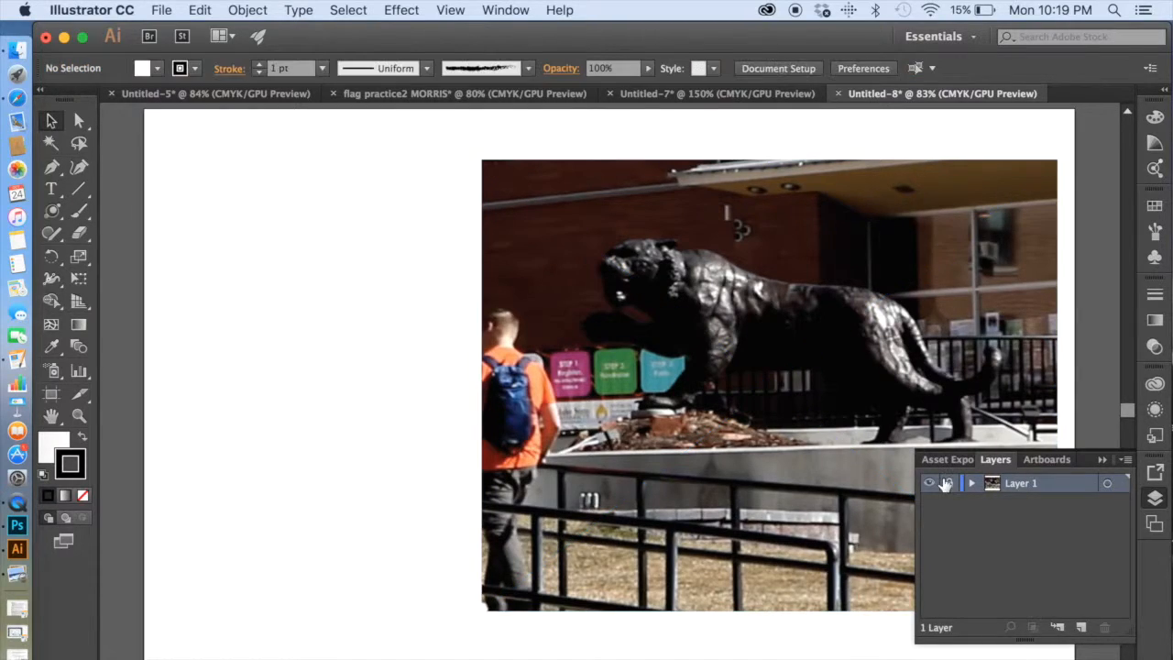
Add a layer above the locked photo layer and name it "new flag".
left_click(1081, 628)
double_click(1020, 483)
type("t")
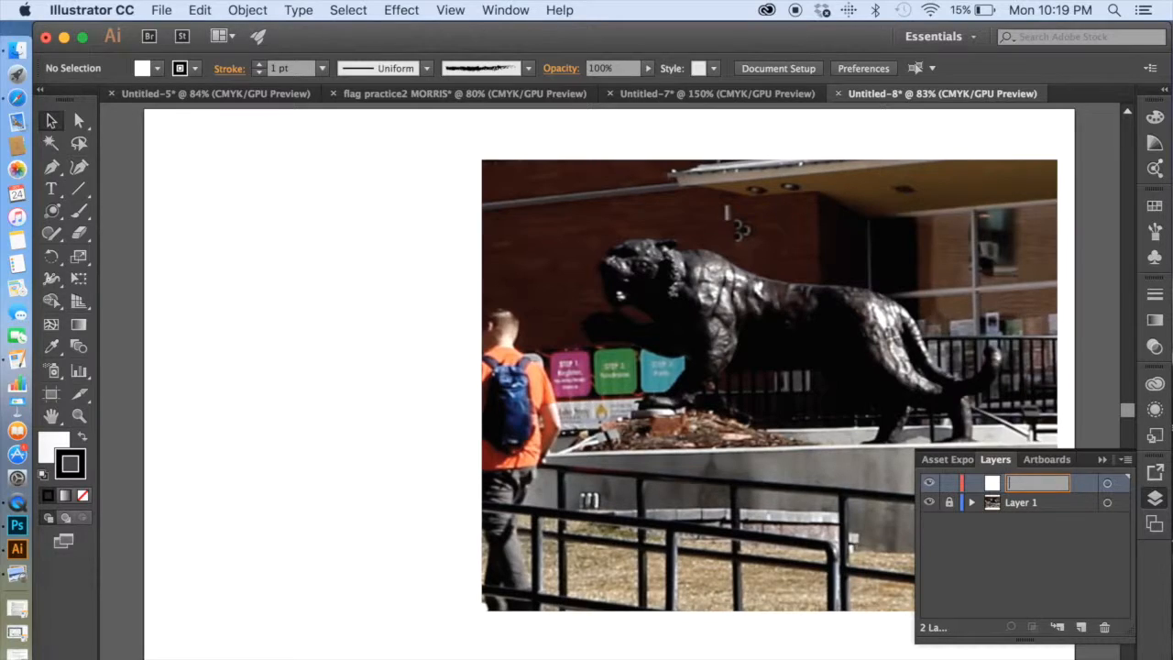
type("ew flag")
key("Return")
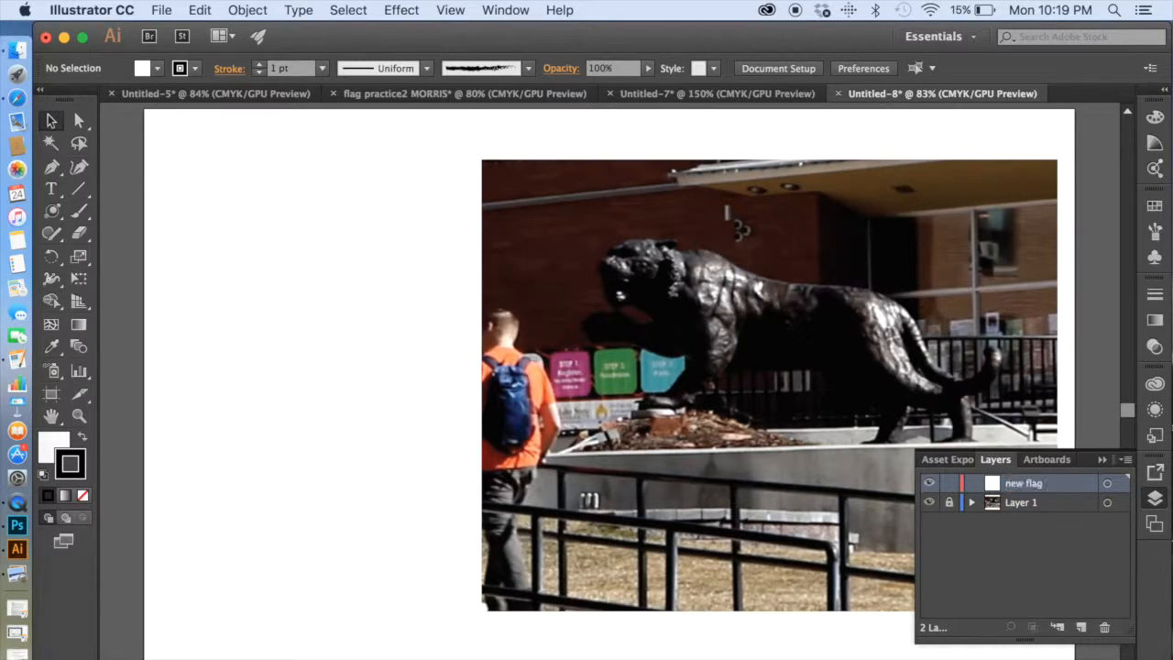
Start a Pen tool outline of the tiger statue, tracing from the chin around the face and across the top of the head.
left_click(1103, 462)
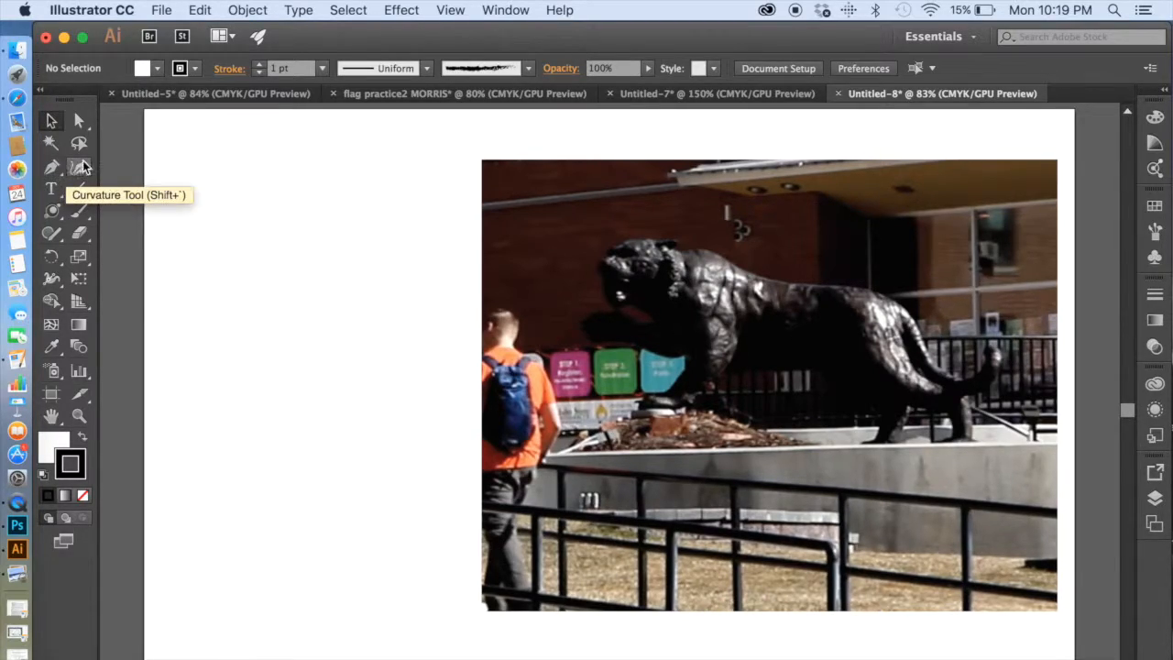
left_click(52, 168)
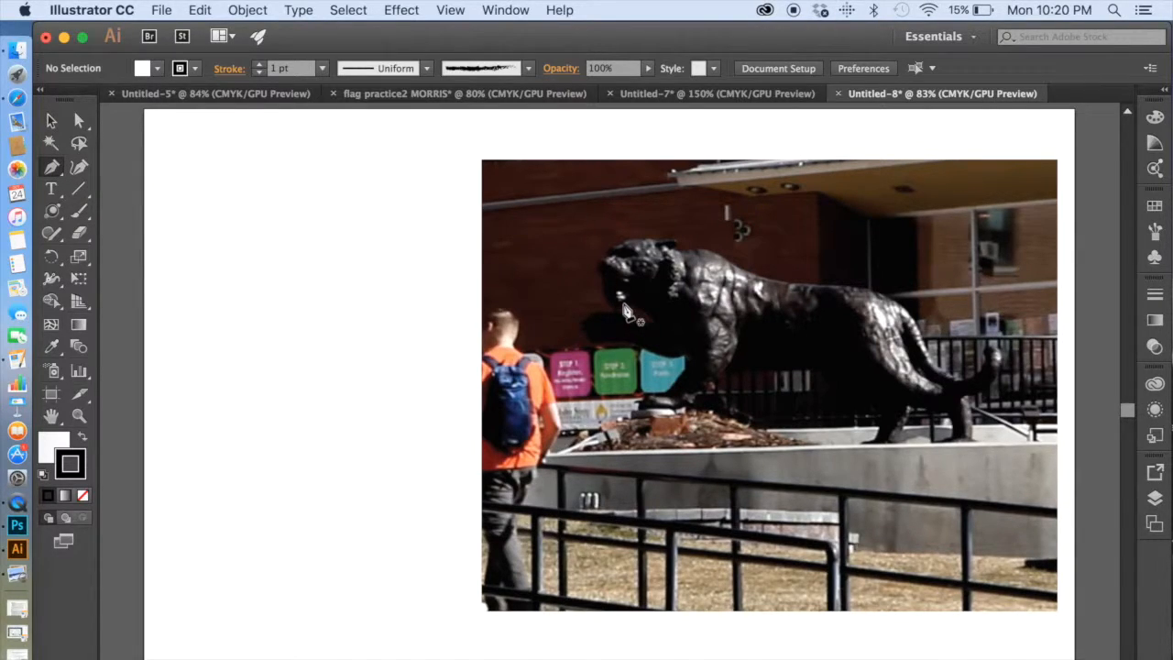
left_click_drag(619, 300, 616, 306)
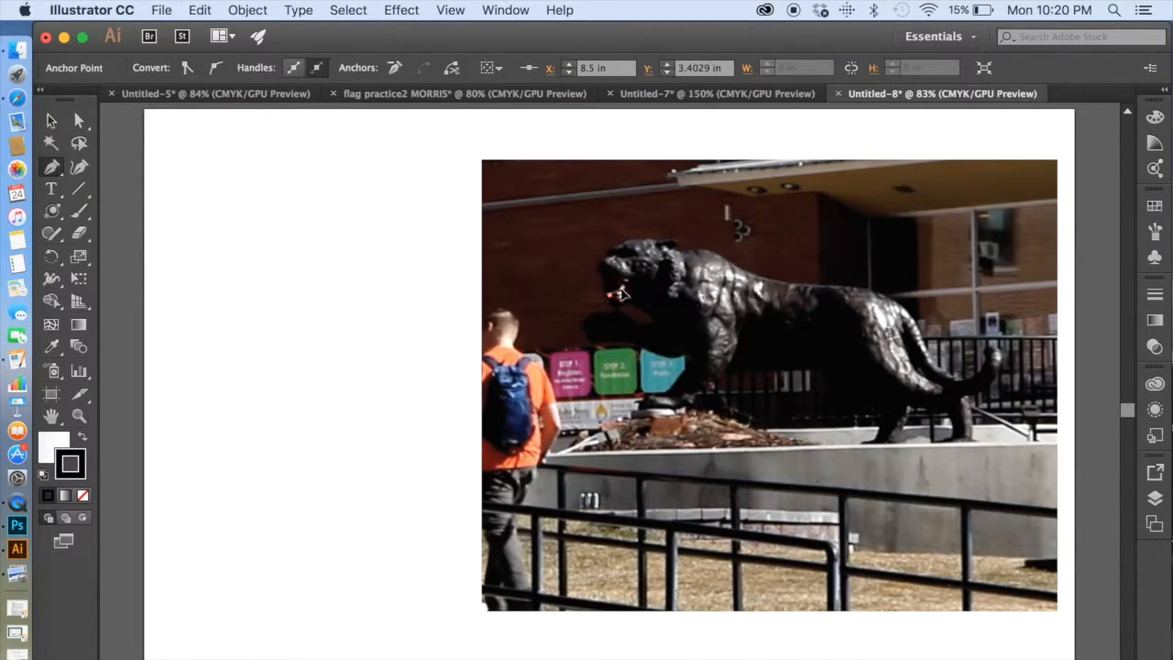
left_click_drag(603, 265, 610, 264)
left_click(609, 256)
left_click(622, 245)
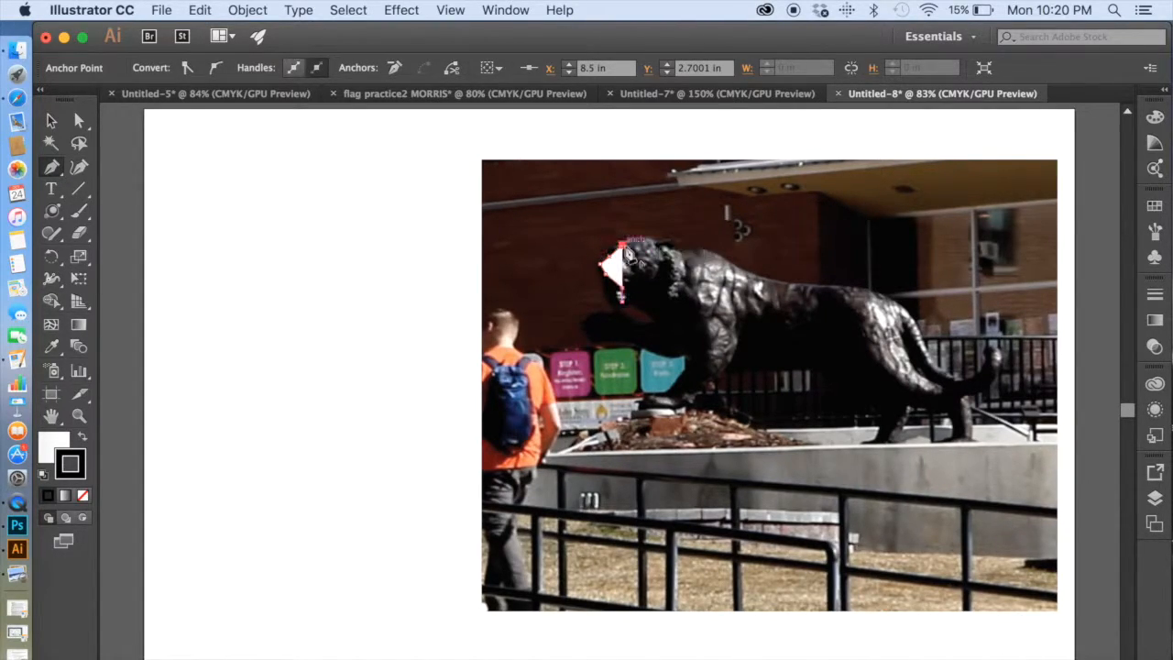
left_click(637, 239)
left_click(652, 239)
left_click(666, 240)
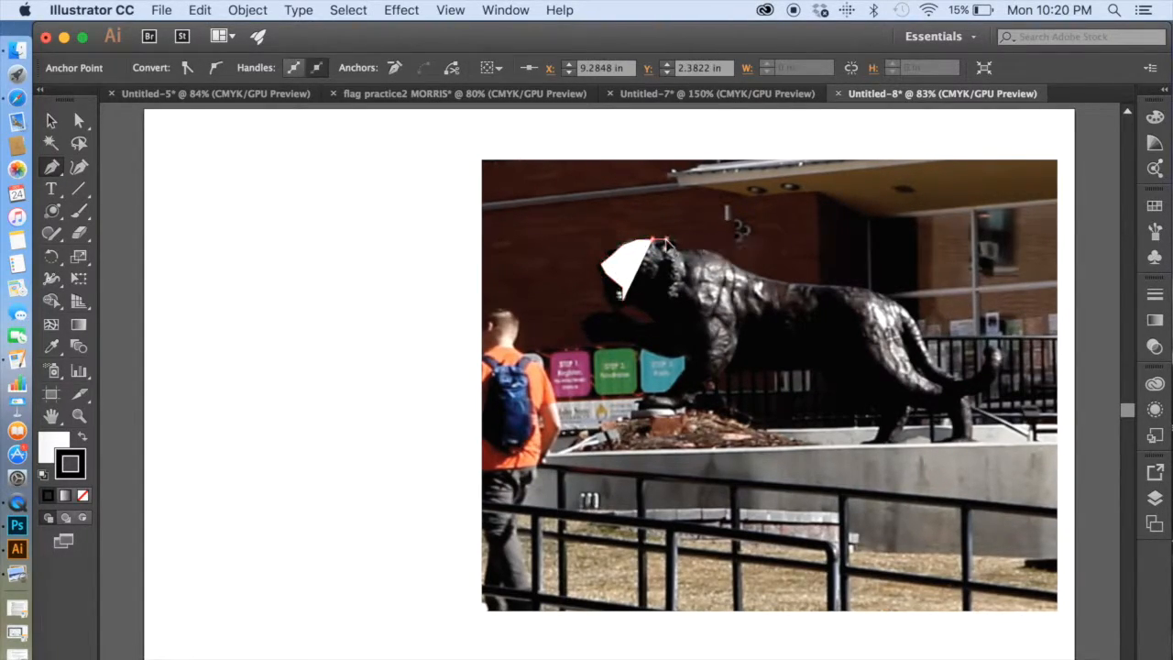
left_click(676, 240)
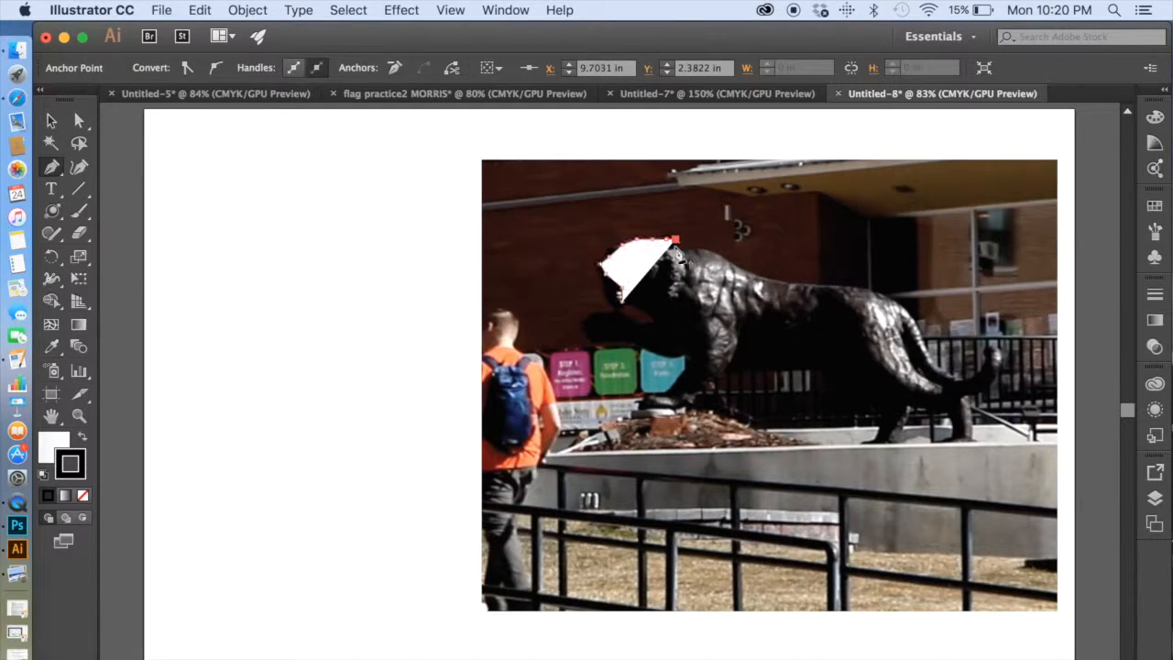
Continue the outline along the statue's neck and back to the base of the tail.
left_click(693, 247)
left_click(724, 260)
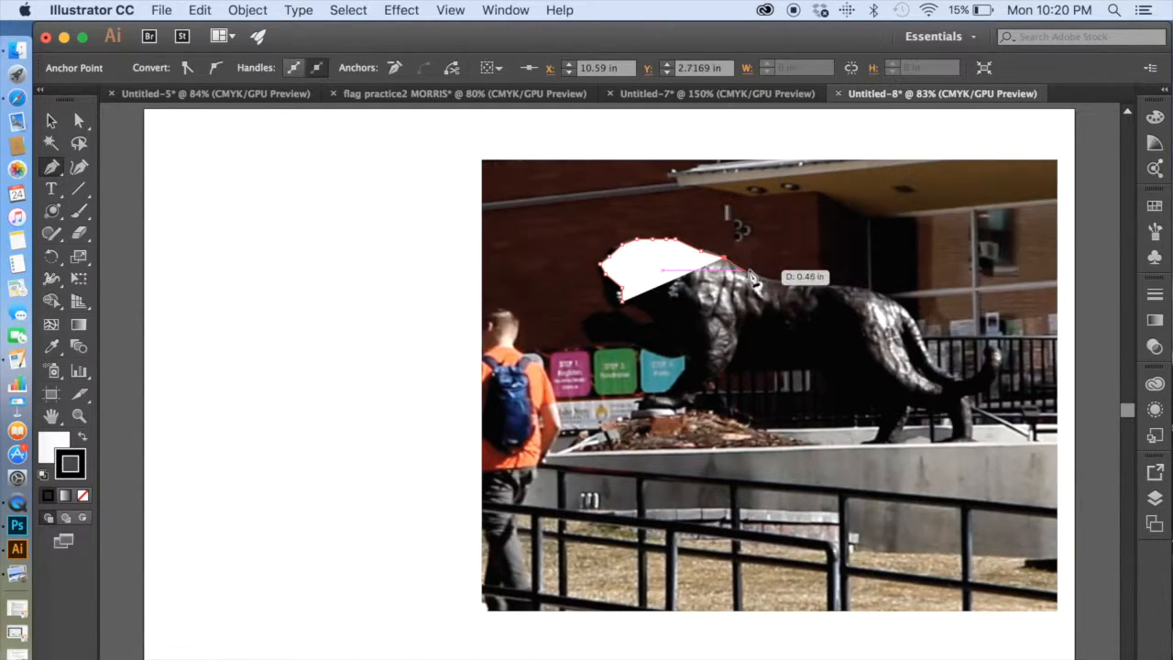
left_click(758, 275)
left_click(857, 286)
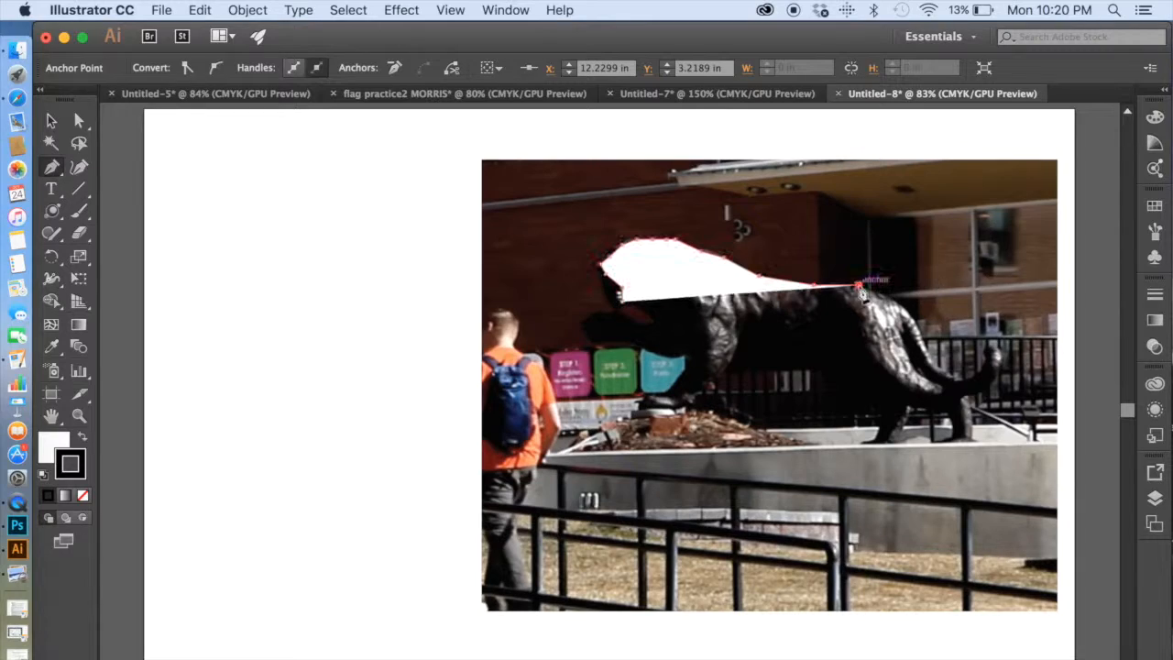
left_click(887, 293)
left_click(906, 313)
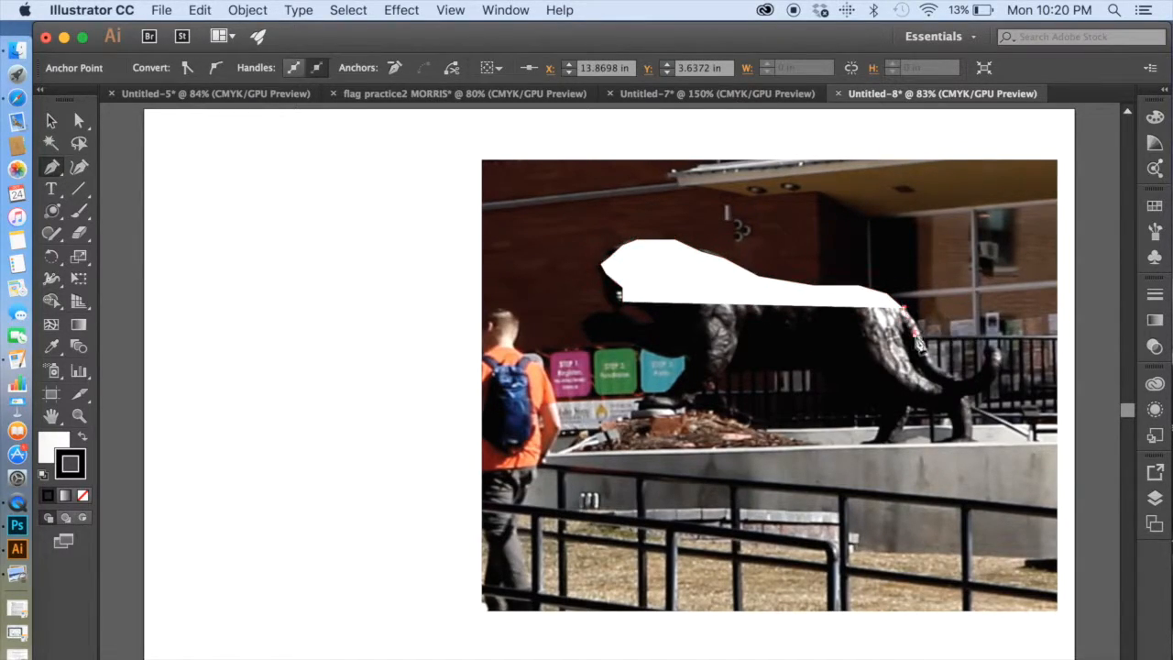
Trace the tail's upper edge, go around its tip, and return along its lower edge to the hind leg.
left_click(919, 349)
left_click(949, 375)
left_click(972, 374)
left_click(978, 365)
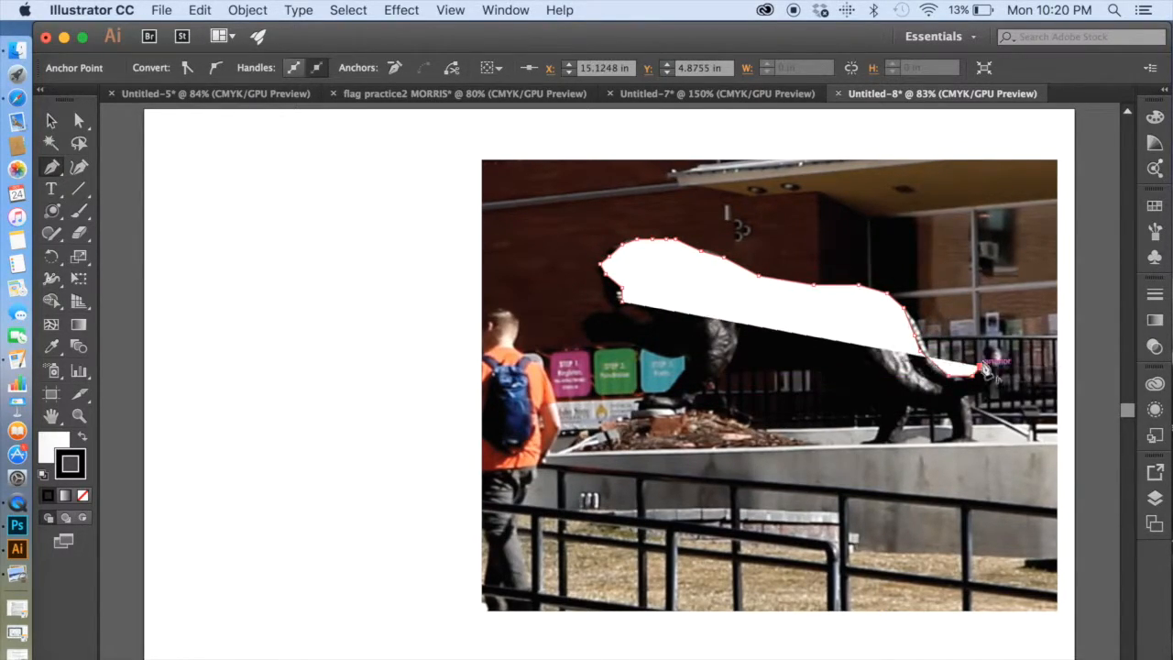
left_click(980, 353)
left_click(987, 345)
left_click(995, 358)
left_click(994, 369)
left_click(970, 379)
left_click(939, 392)
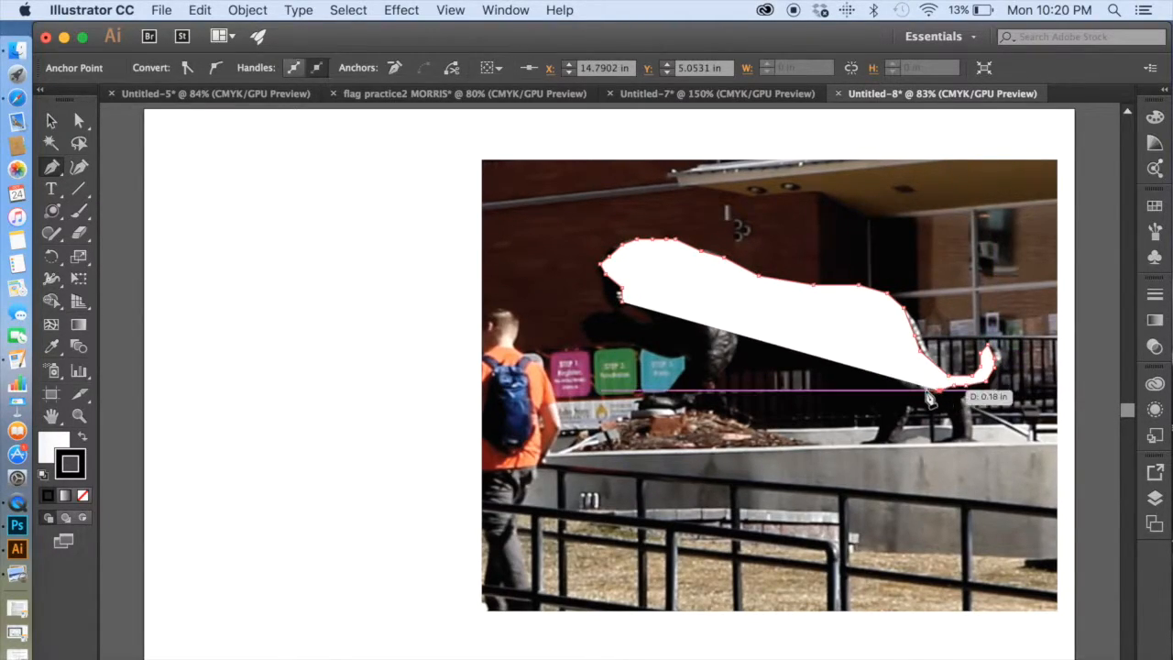
Continue the outline around the near hind leg and along the belly to the front leg.
left_click(904, 423)
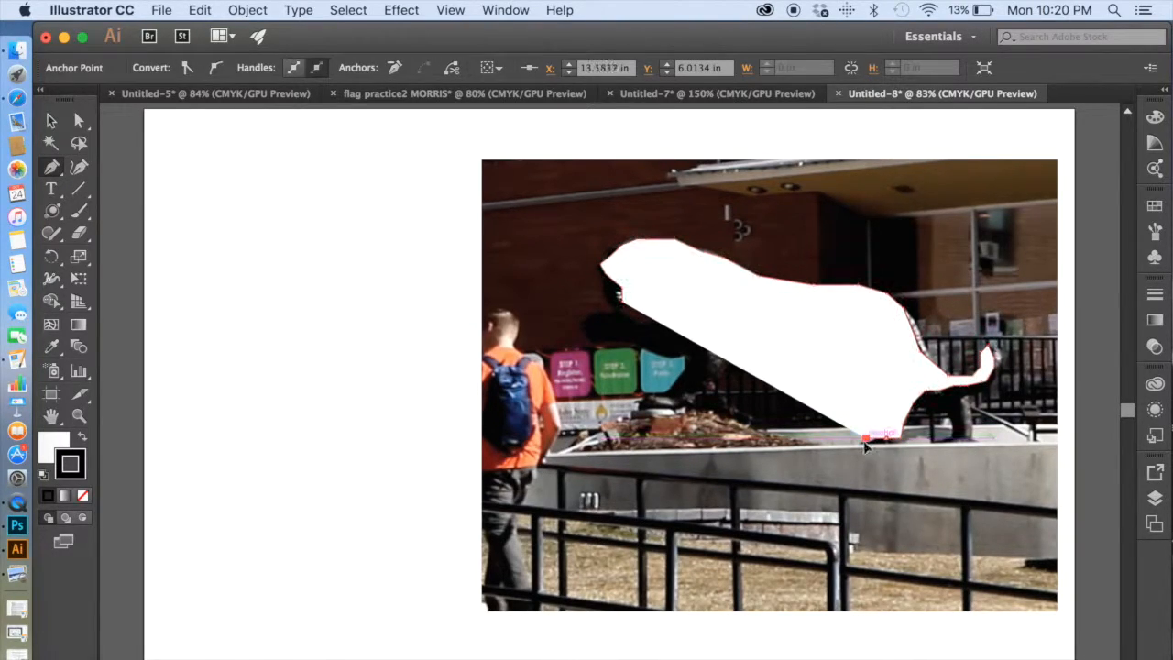
left_click(867, 439)
left_click(890, 392)
left_click(885, 367)
left_click(873, 358)
left_click(852, 356)
left_click(815, 355)
left_click(774, 354)
left_click(730, 346)
Trace the front leg, chest and throat, and close the outline at the statue's chin.
left_click(714, 370)
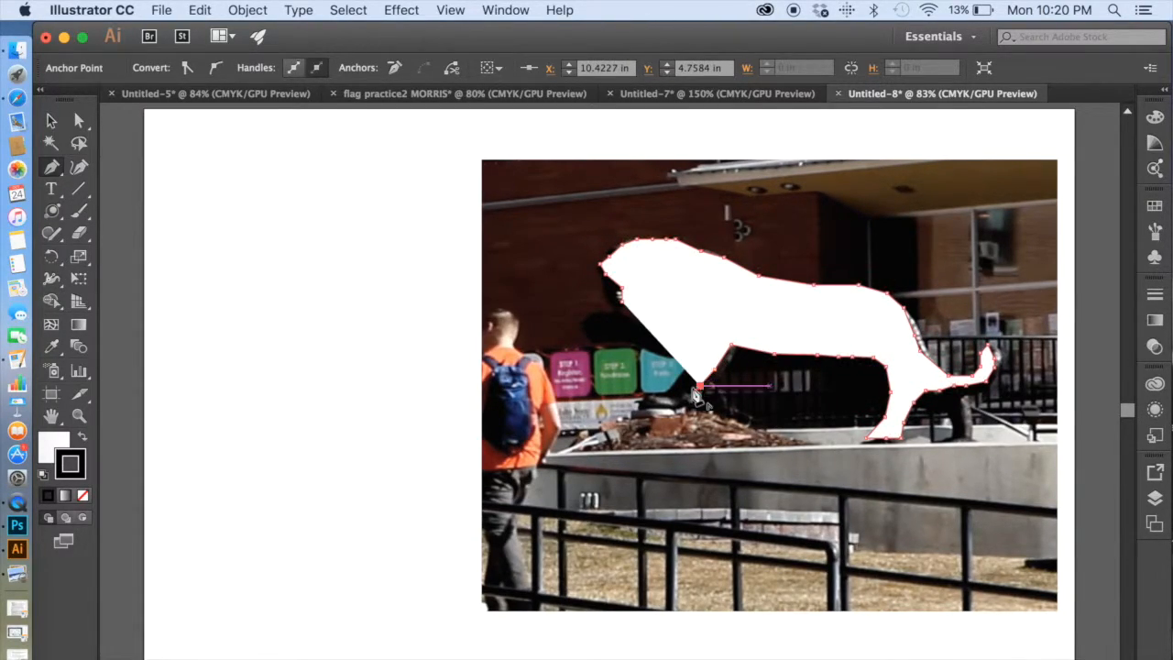
left_click(632, 401)
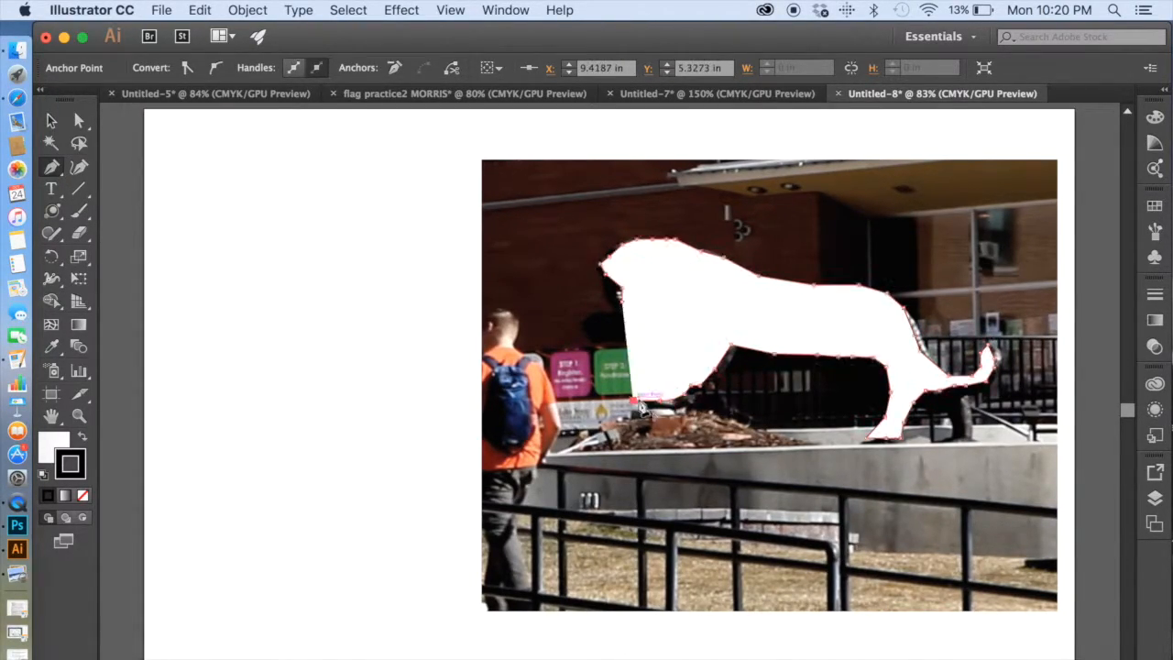
left_click(688, 358)
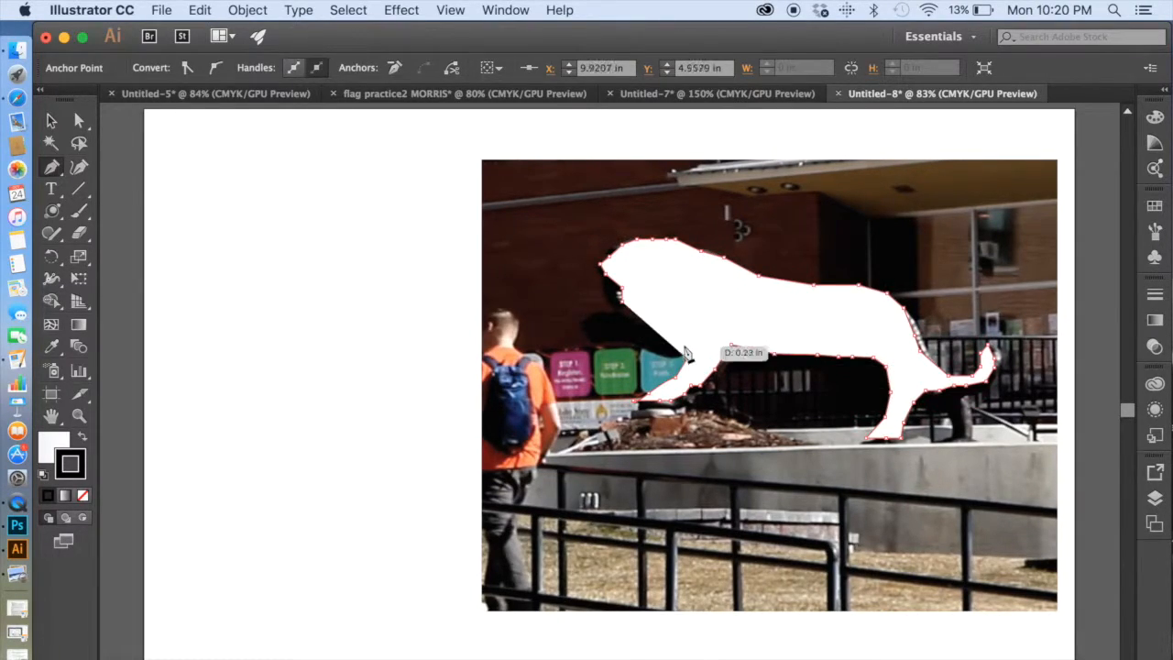
left_click(695, 325)
left_click(692, 307)
left_click(666, 288)
left_click(646, 292)
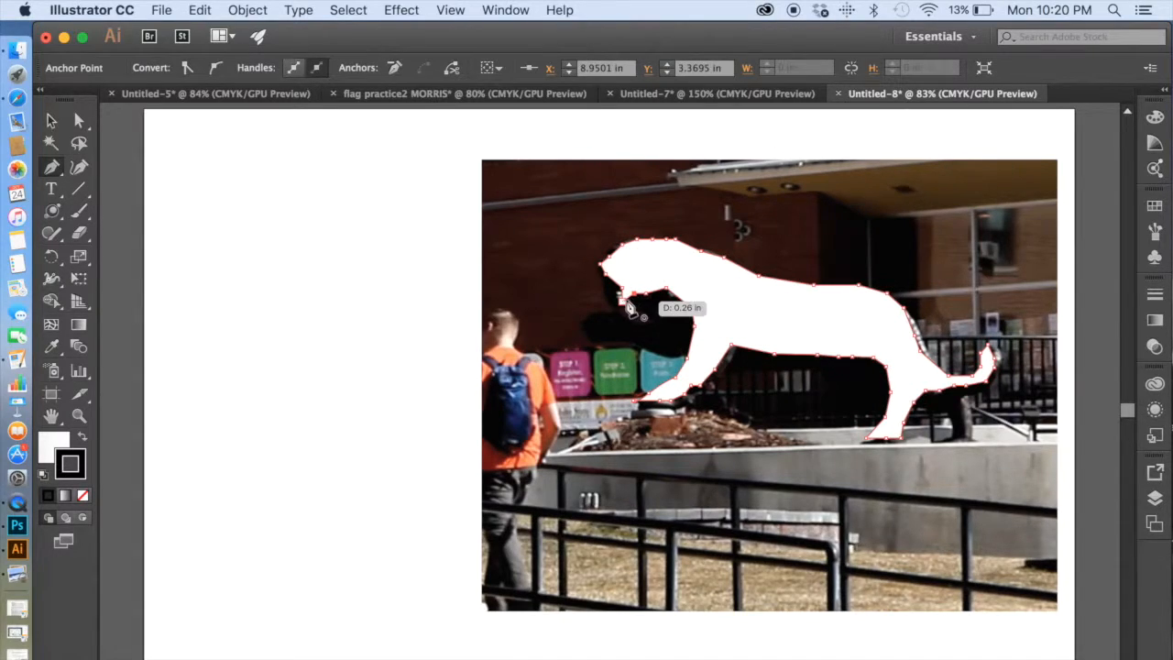
Try to add a short separate line at the statue's mouth with the Pen tool.
left_click(611, 293)
key("super+z")
left_click(609, 282)
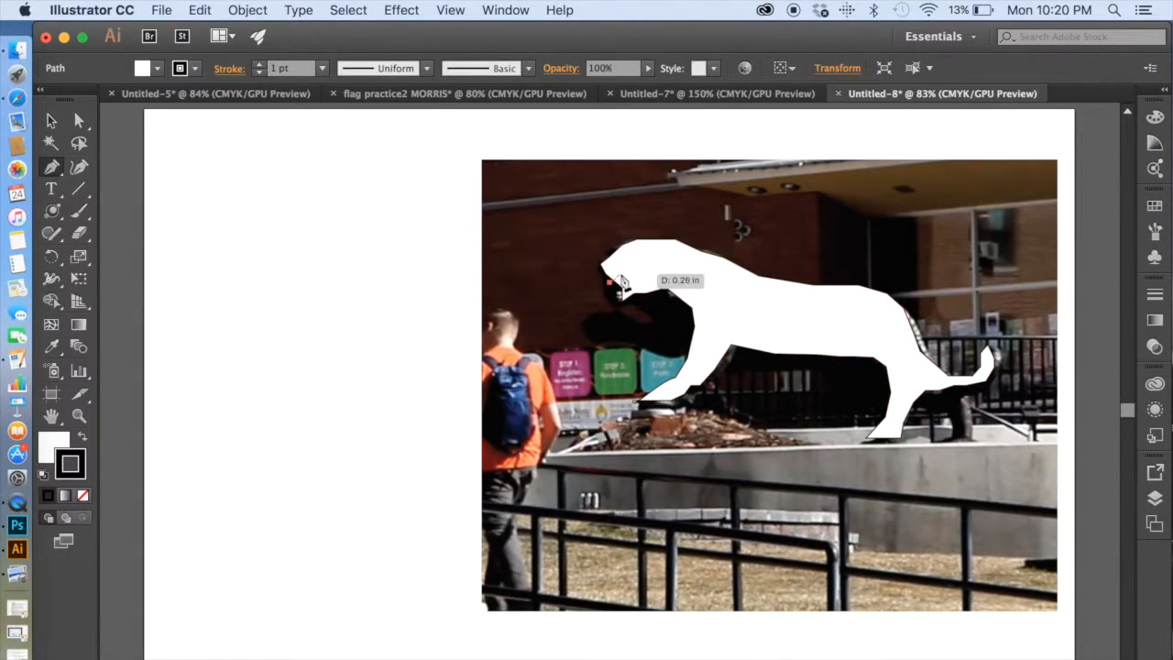
left_click(620, 274)
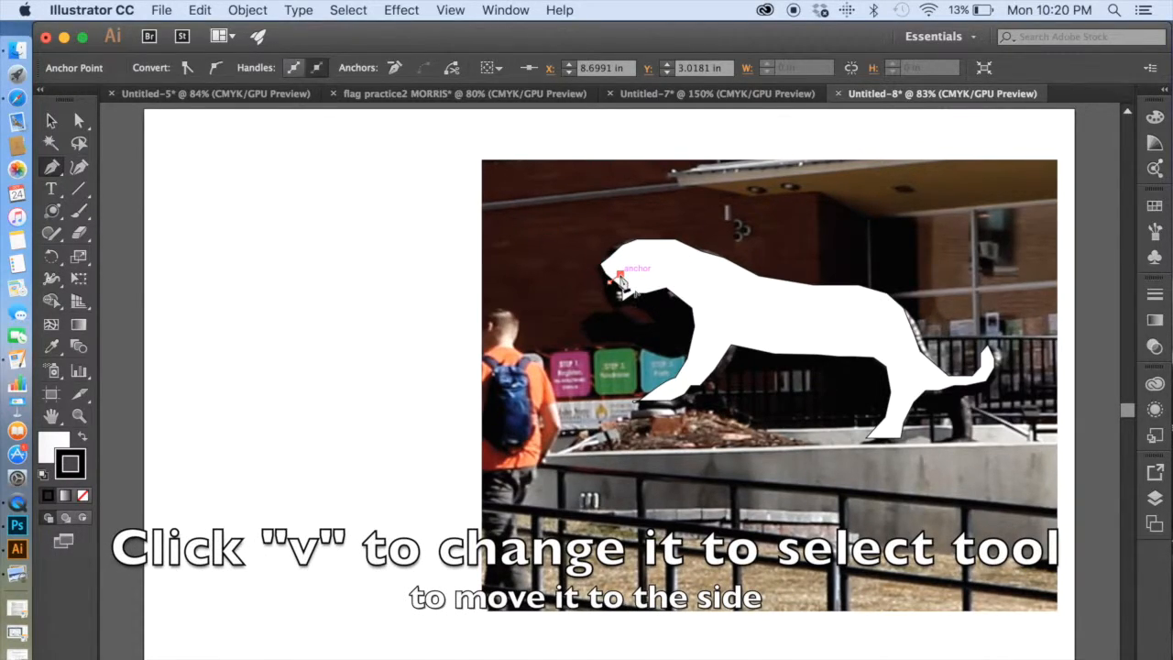
Move the finished tiger outline off the statue to the left side of the artboard.
key("v")
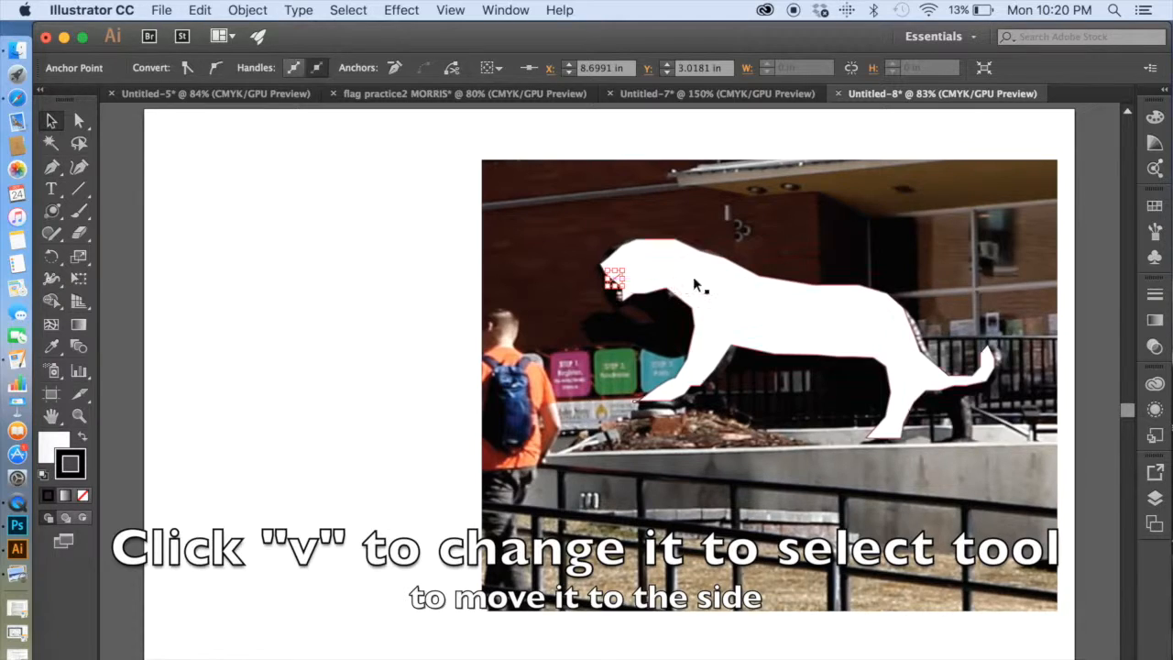
left_click_drag(669, 287, 385, 315)
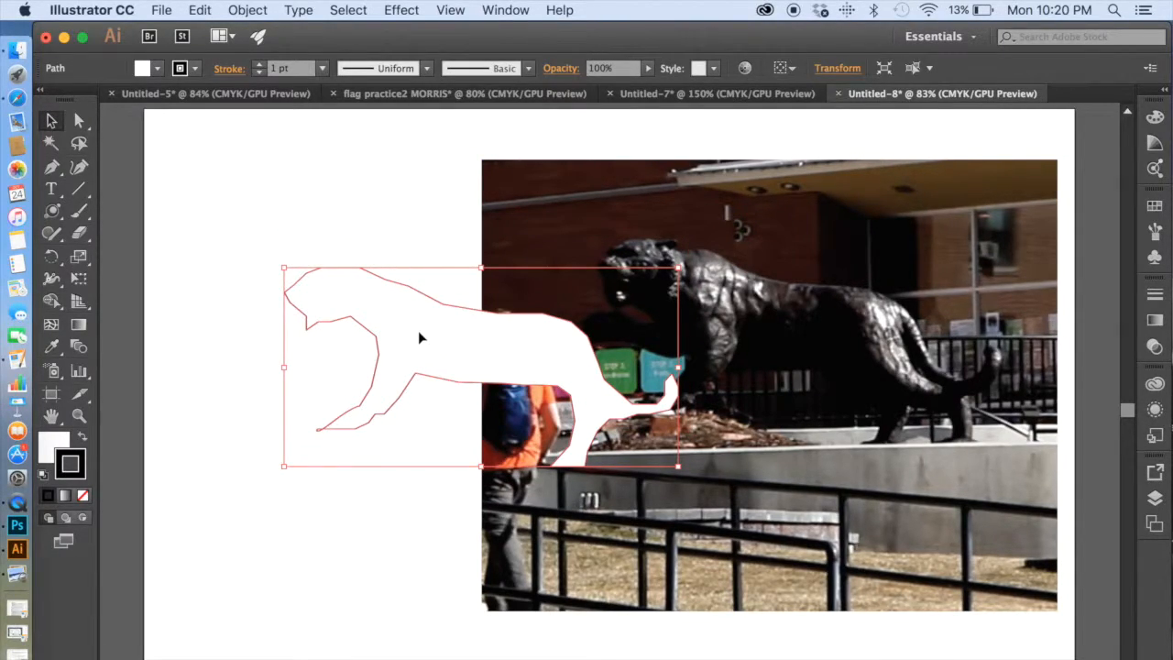
left_click_drag(418, 339, 315, 324)
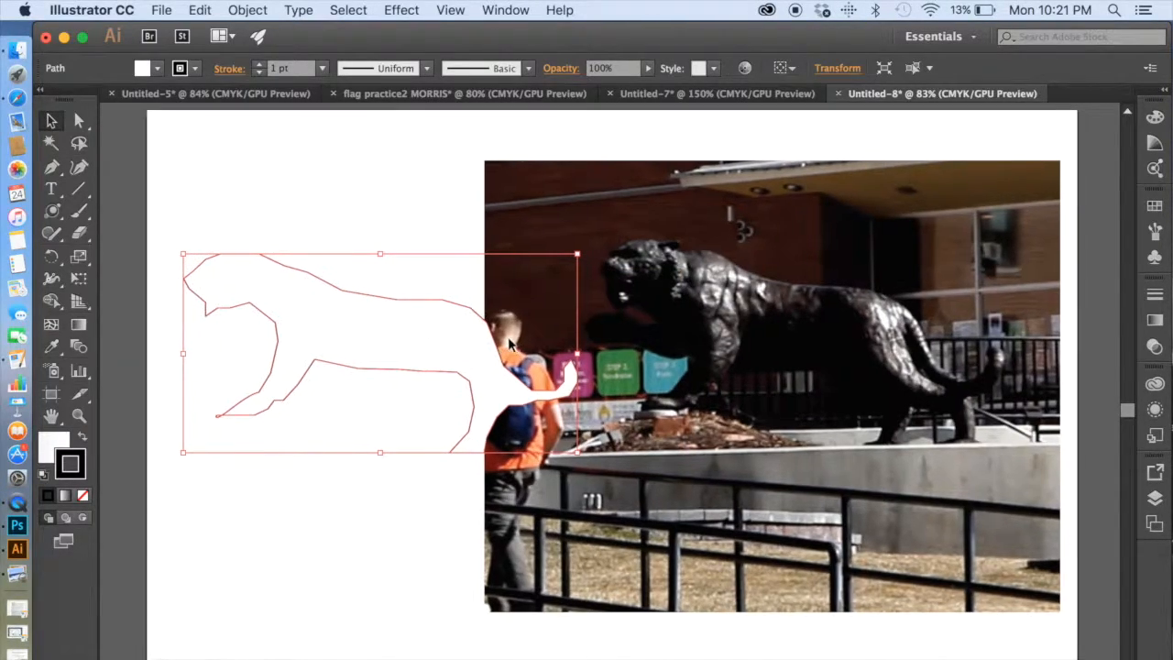
scroll(768, 390, "left", 2)
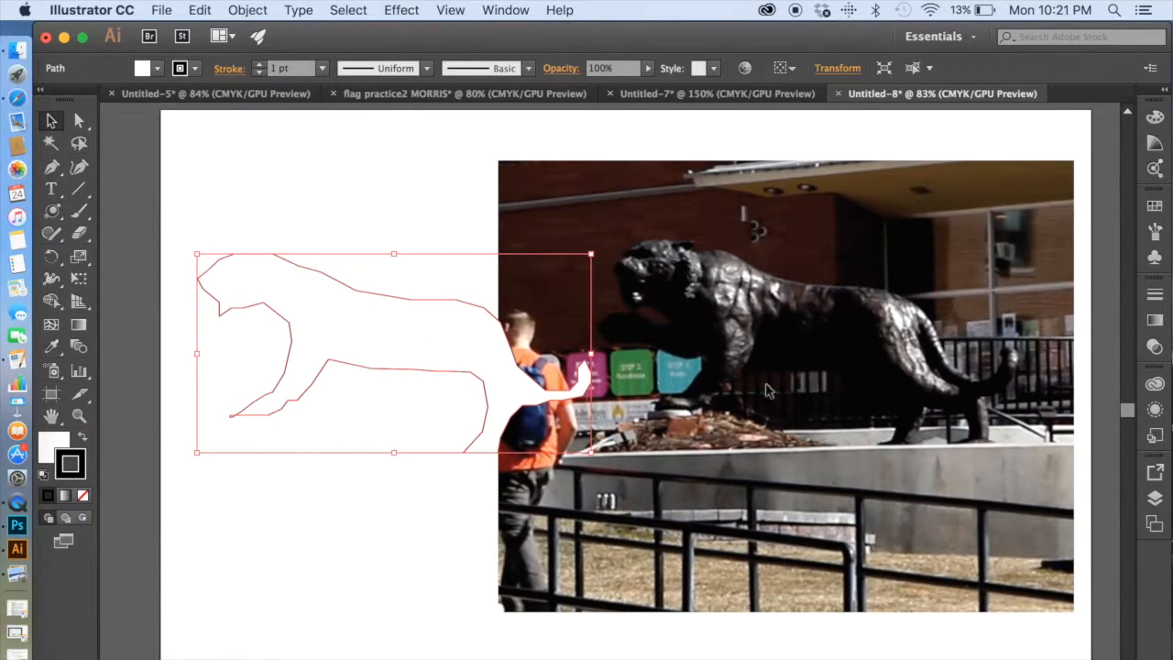
Unlock Layer 1, then shrink the statue photo to about half size in the artboard's upper-right corner.
left_click(1154, 524)
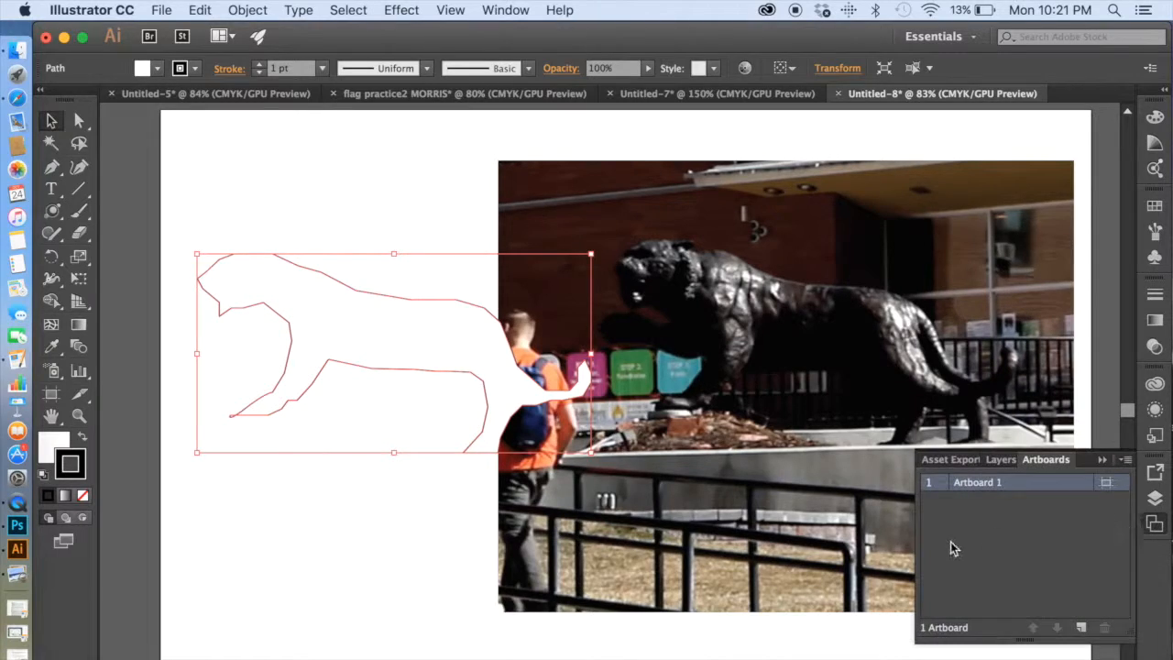
left_click(1154, 498)
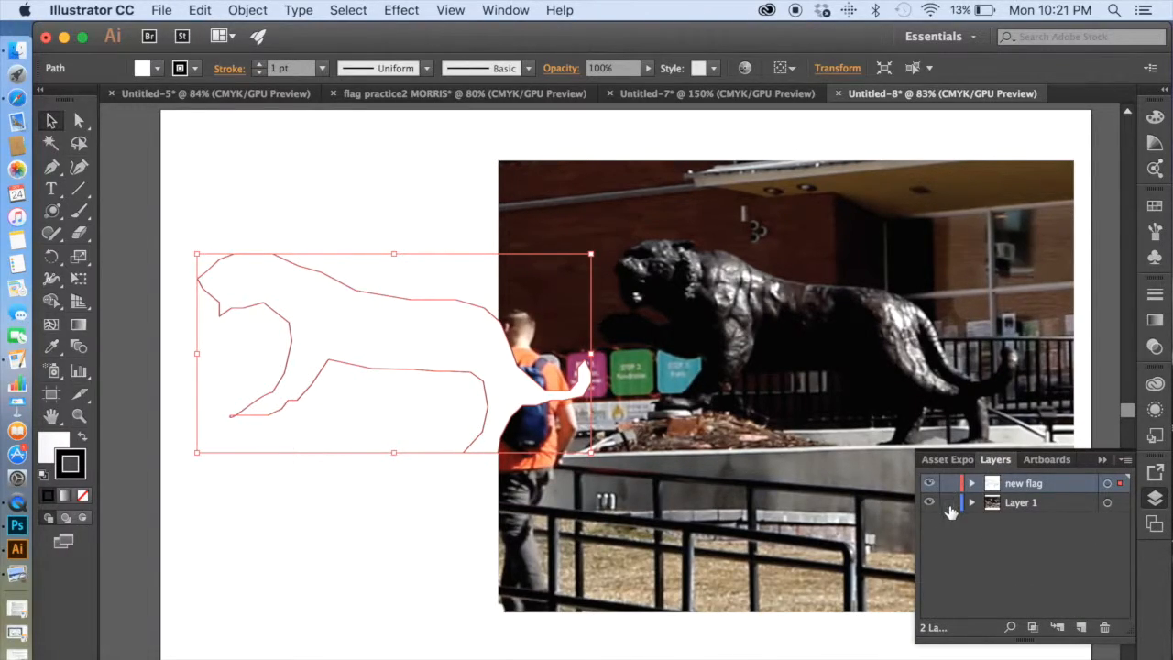
left_click(539, 183)
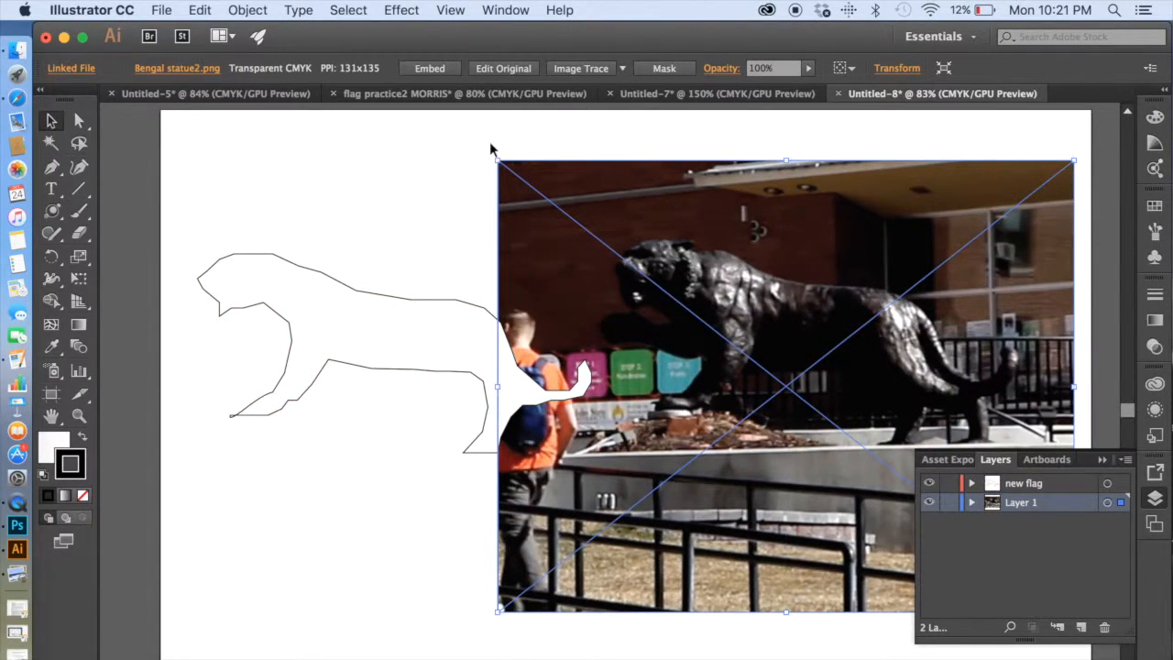
left_click_drag(497, 161, 790, 390)
left_click_drag(865, 394, 870, 161)
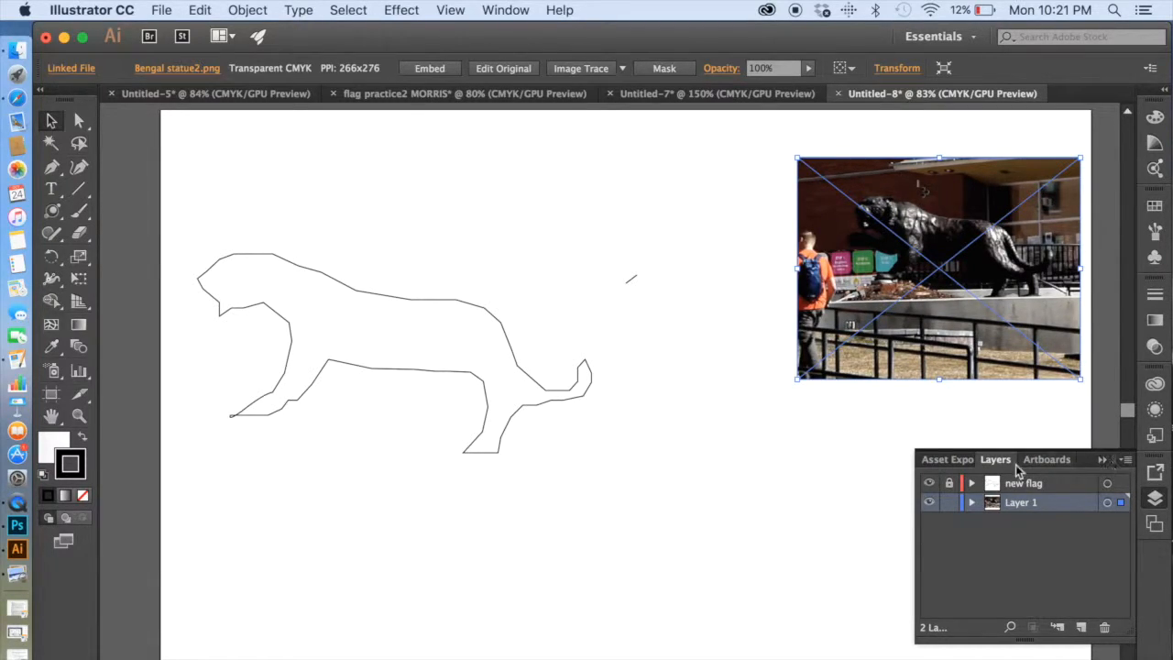
Lock Layer 1 and delete the stray short line beside the tiger outline.
left_click(949, 502)
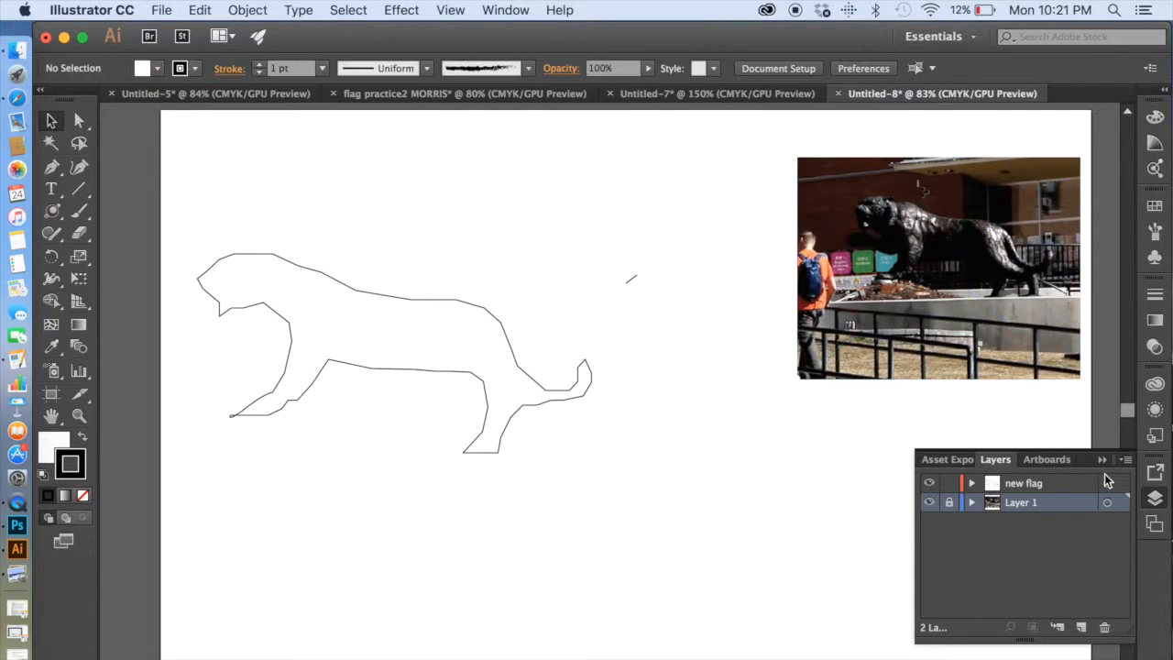
left_click(1102, 460)
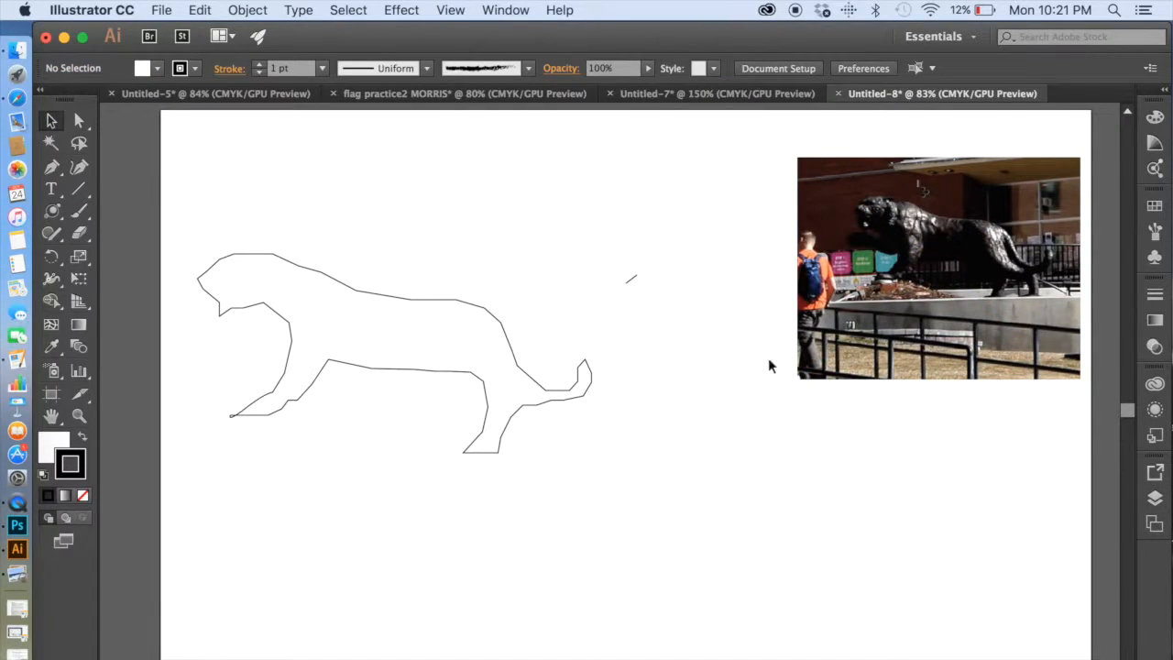
left_click(632, 279)
key("Delete")
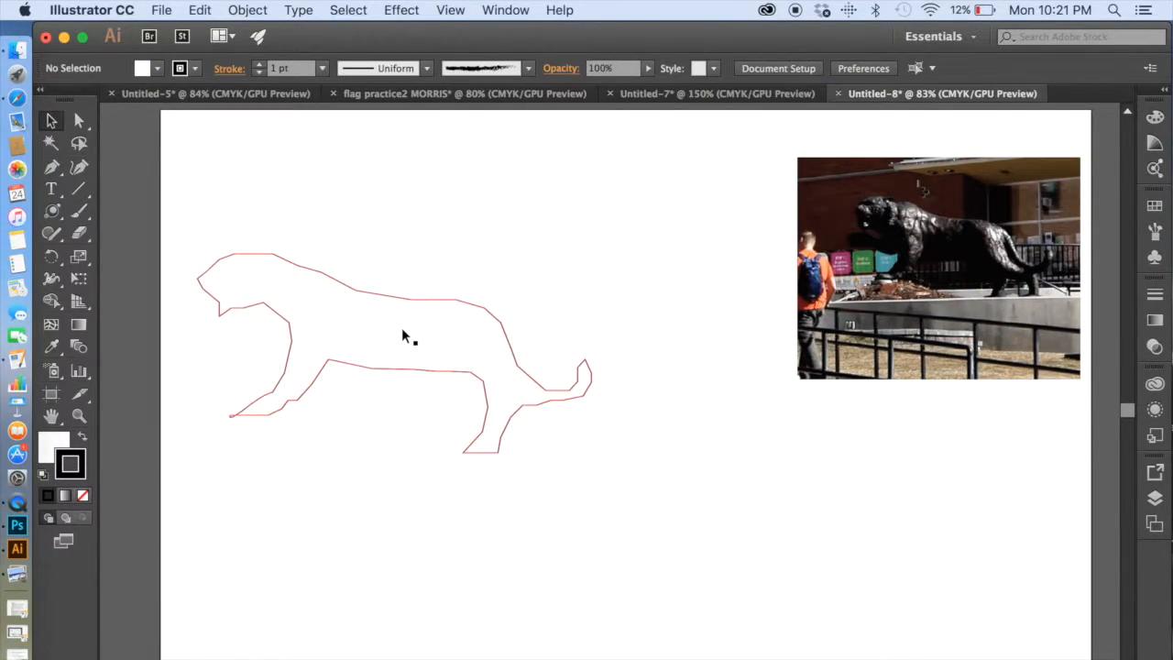
Move the tiger outline up and right, into the open area beside the photo, and deselect it.
left_click(439, 352)
left_click_drag(439, 349, 513, 300)
left_click(407, 427)
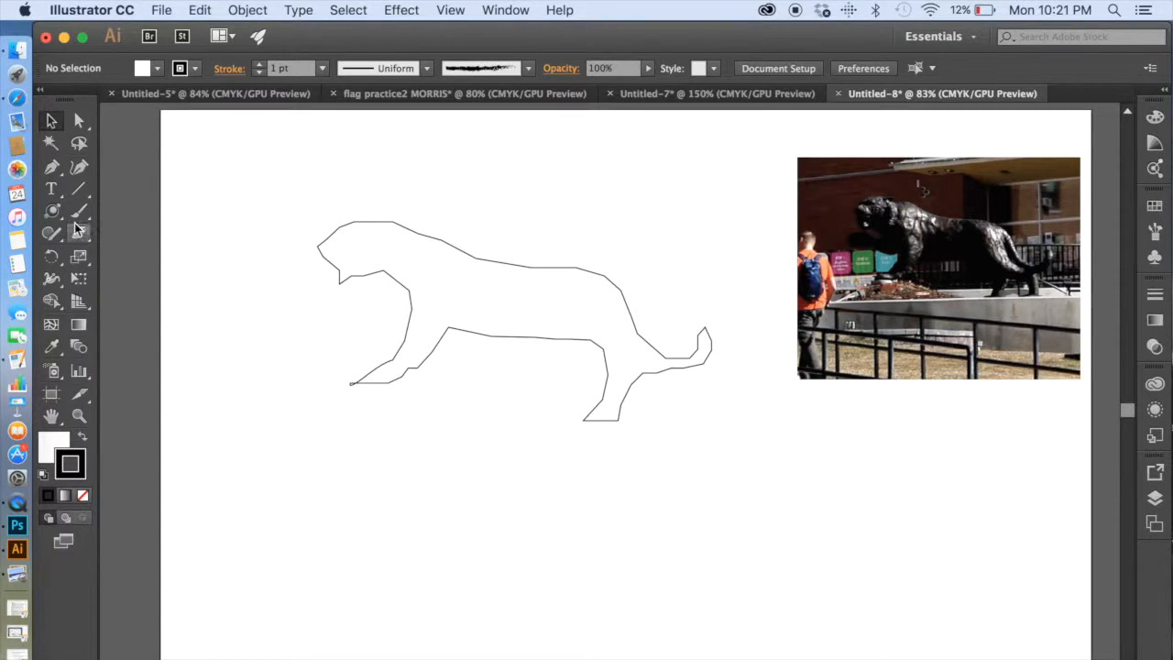
Draw a white rectangle with a black outline enclosing the whole tiger, and send it behind the tiger outline.
left_click_drag(51, 222, 112, 209)
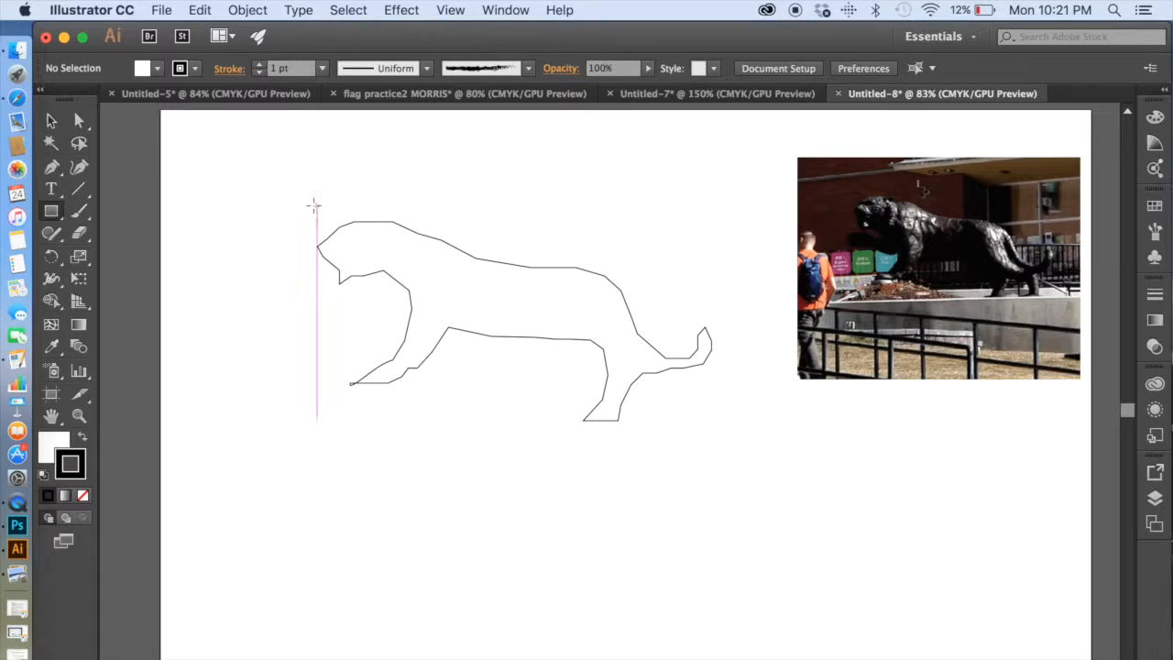
left_click_drag(289, 180, 758, 505)
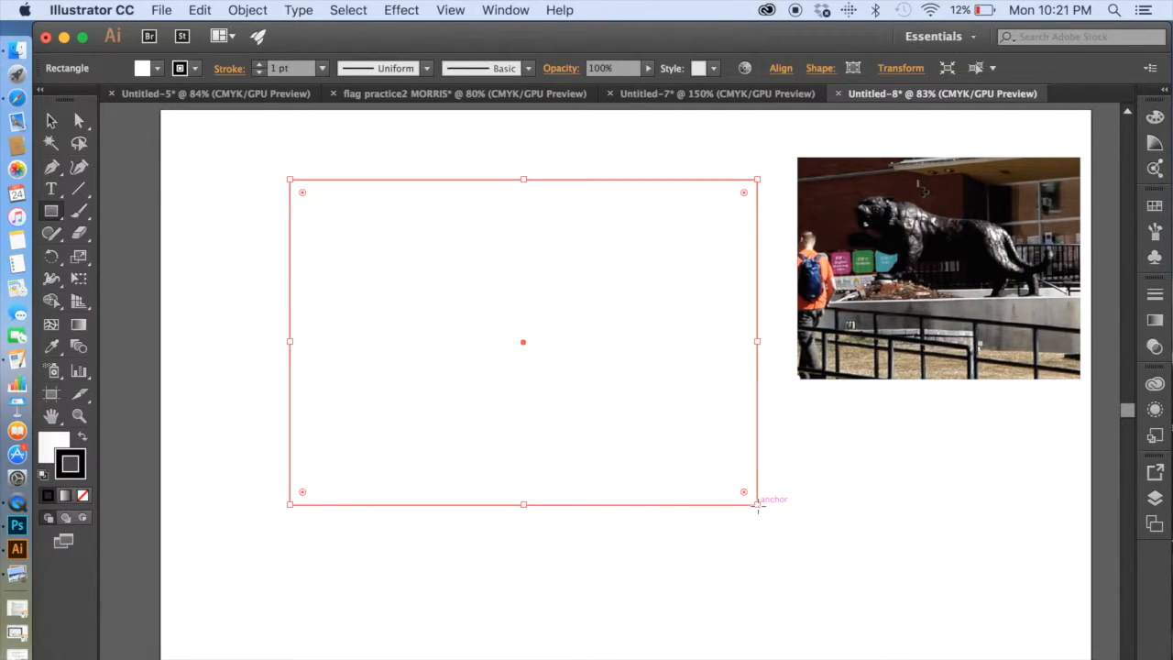
right_click(543, 414)
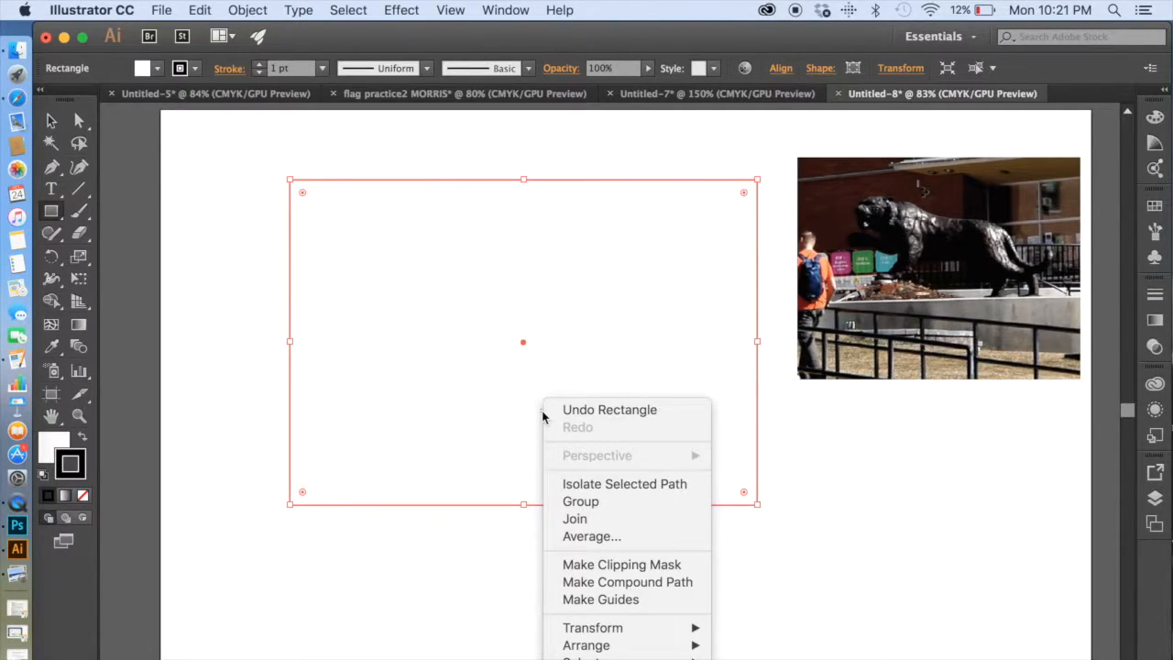
mouse_move(582, 647)
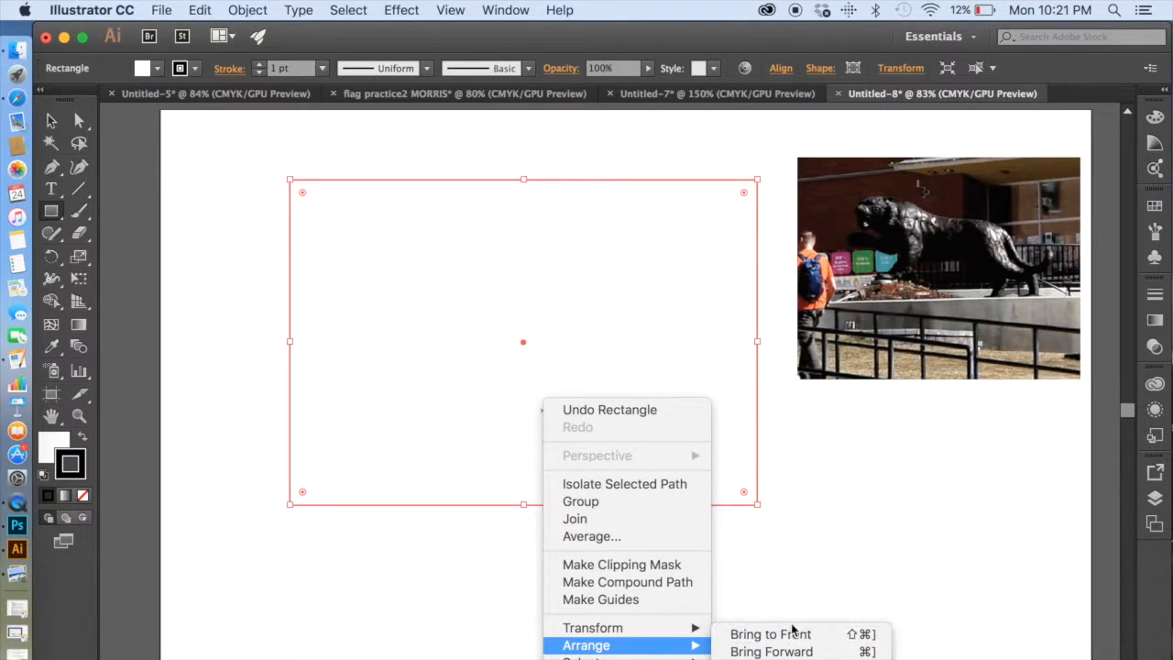
left_click(777, 659)
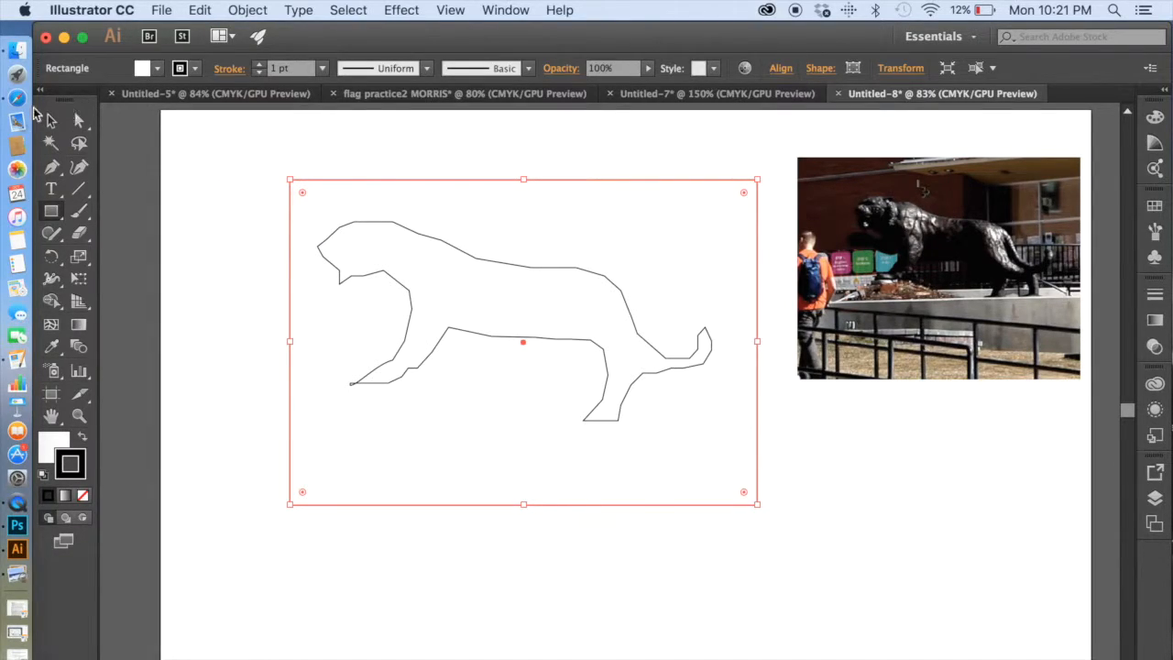
Move the rectangle slightly up and left to frame the tiger more evenly, and colour its outline CMYK Blue.
left_click(52, 120)
left_click_drag(315, 211, 284, 198)
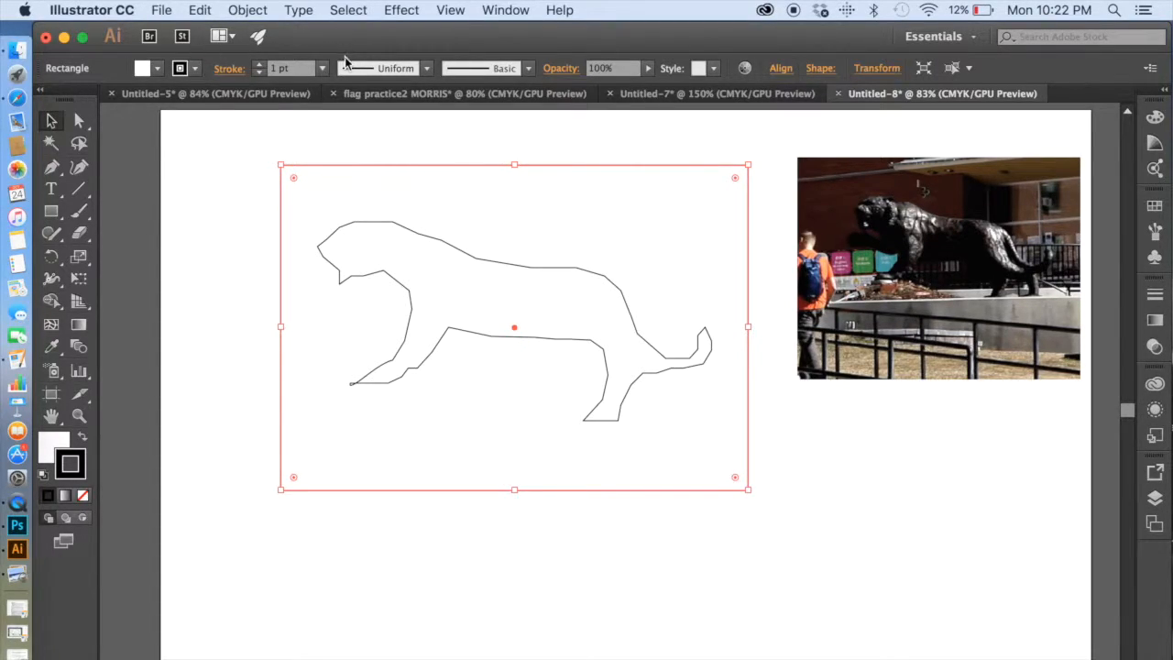
left_click(193, 70)
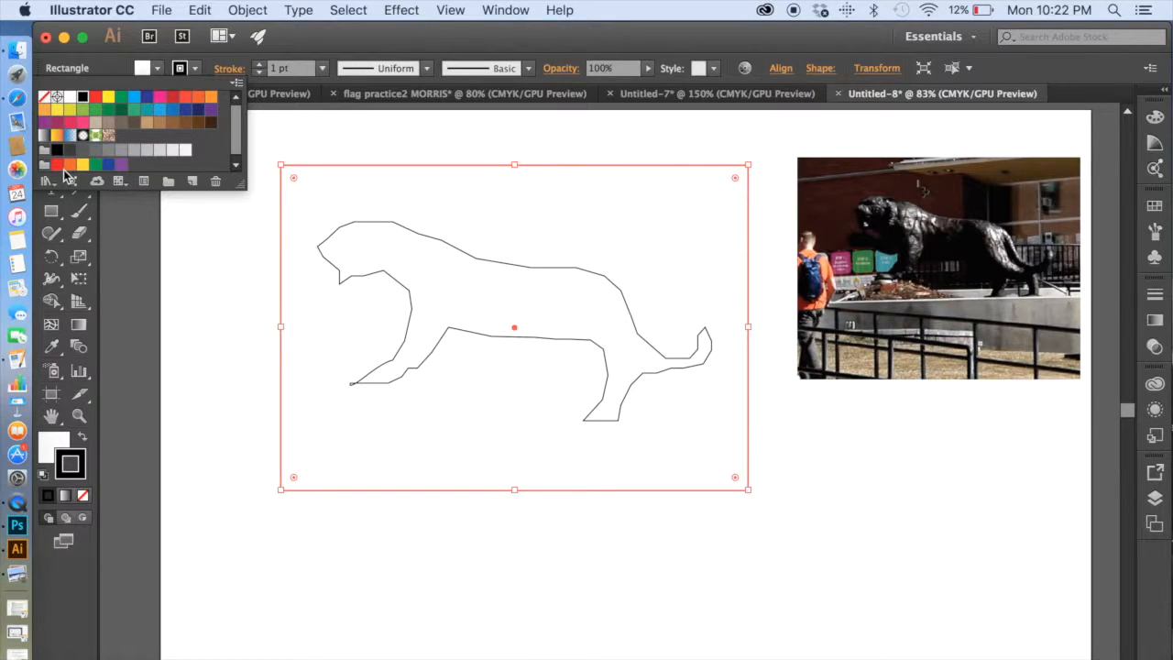
left_click(145, 99)
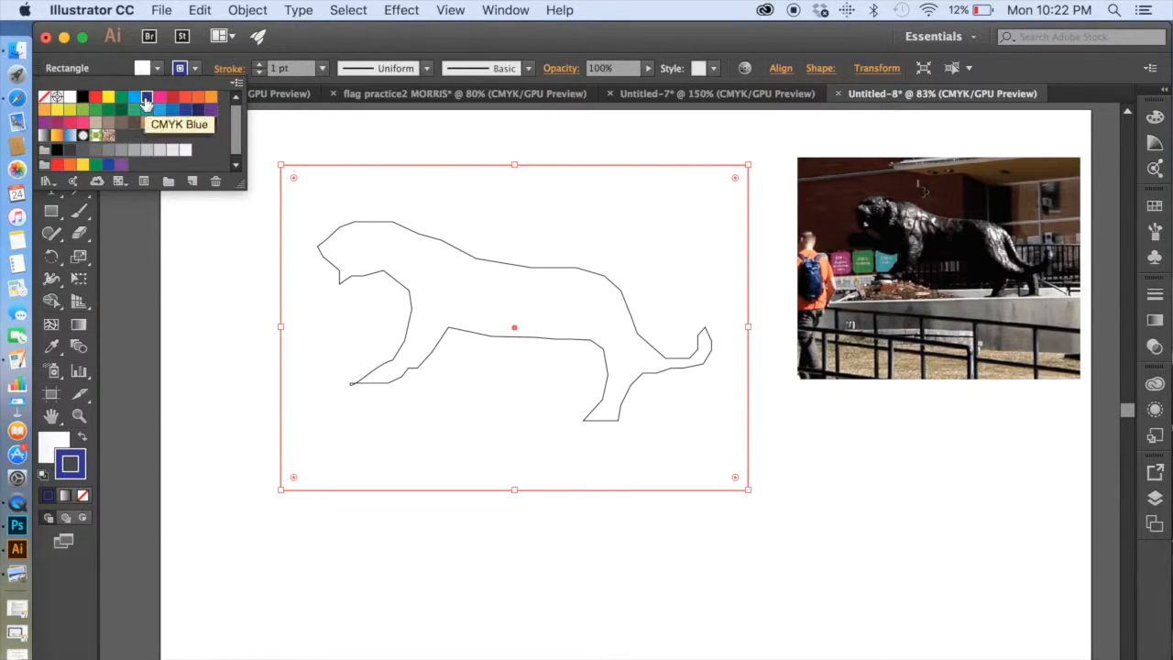
Thicken the rectangle's blue outline to 12 pt.
left_click(260, 71)
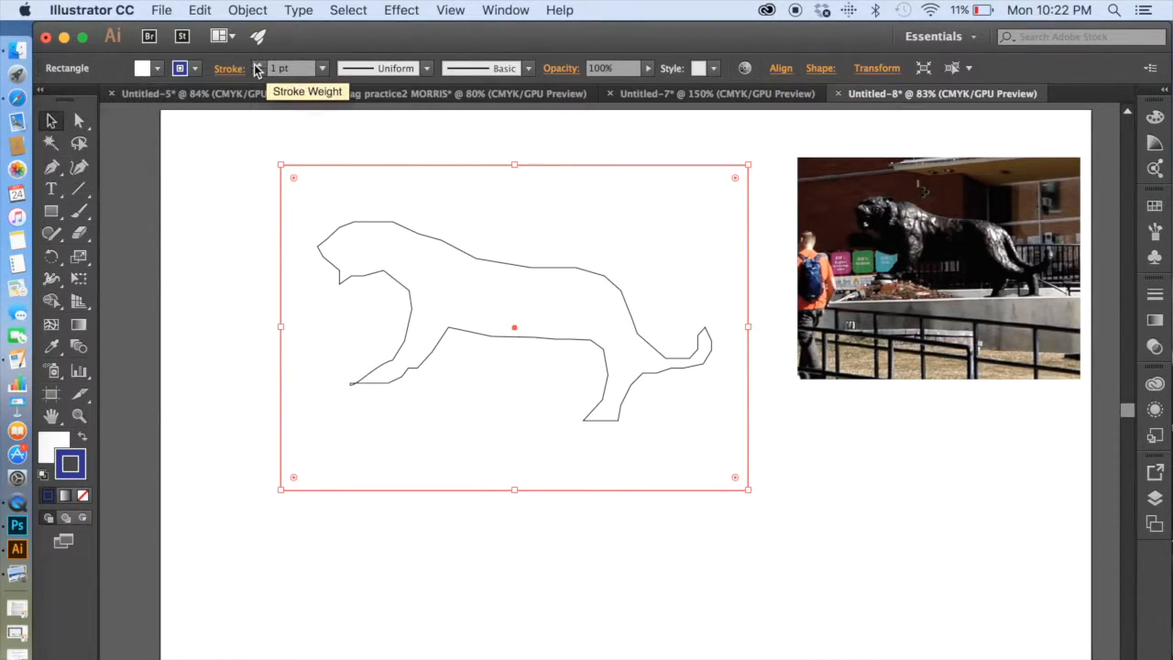
left_click(259, 70)
left_click(259, 71)
left_click(259, 71)
left_click(260, 70)
left_click(259, 71)
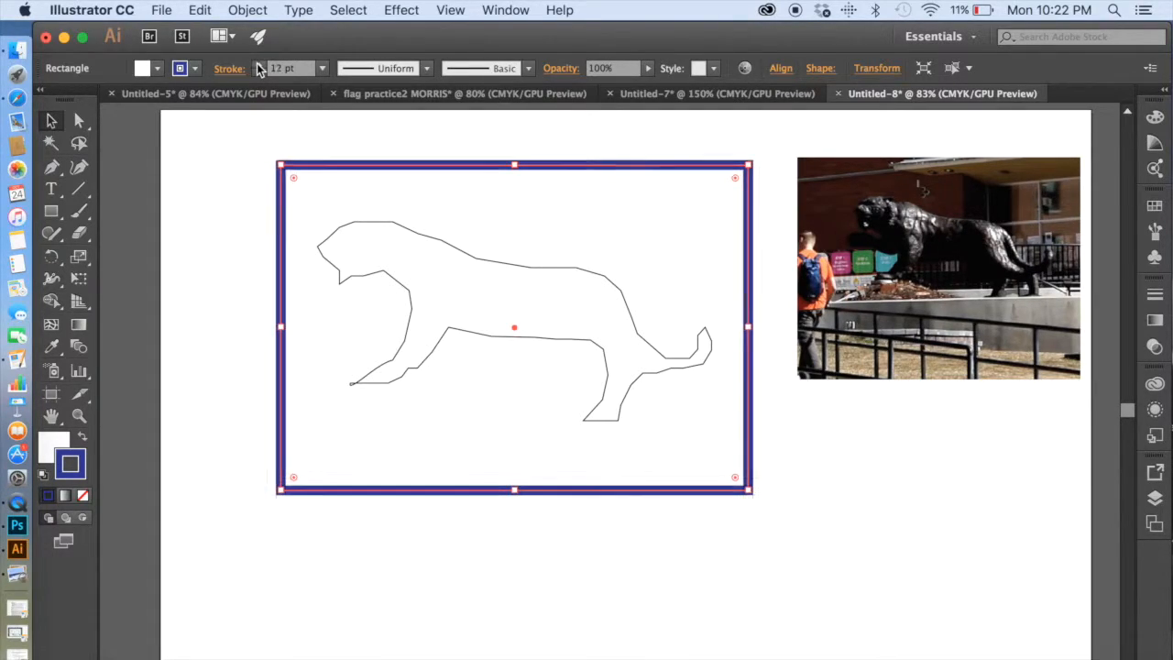
Fill the tiger shape with the golden yellow swatch after trying CMYK Green.
left_click(412, 265)
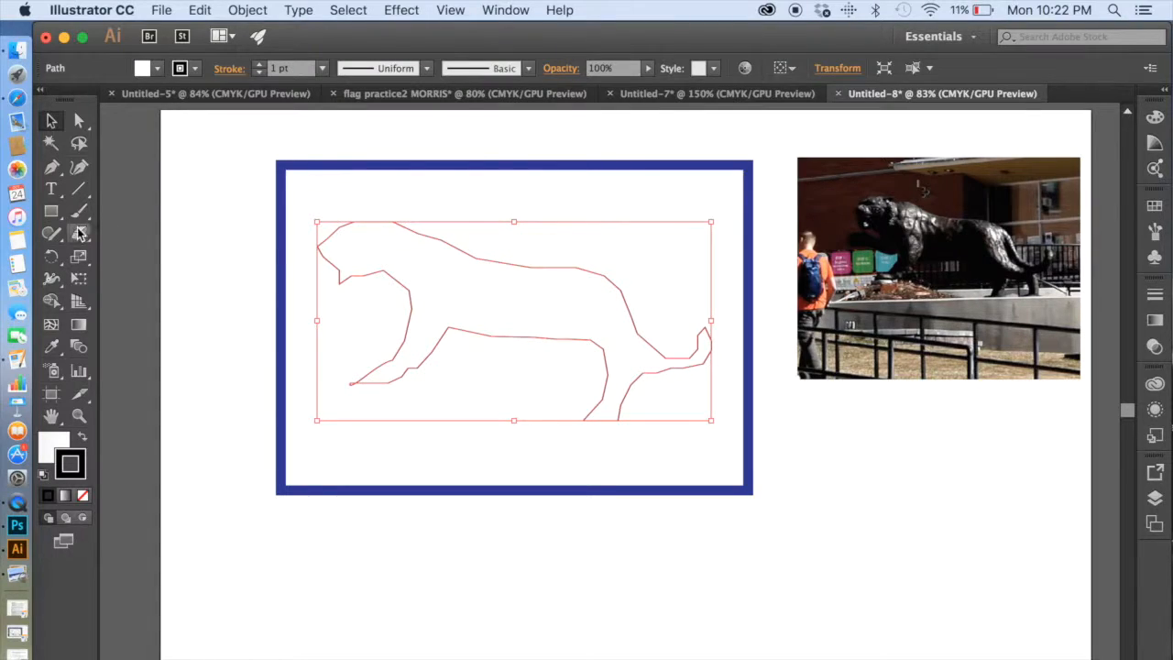
left_click(152, 69)
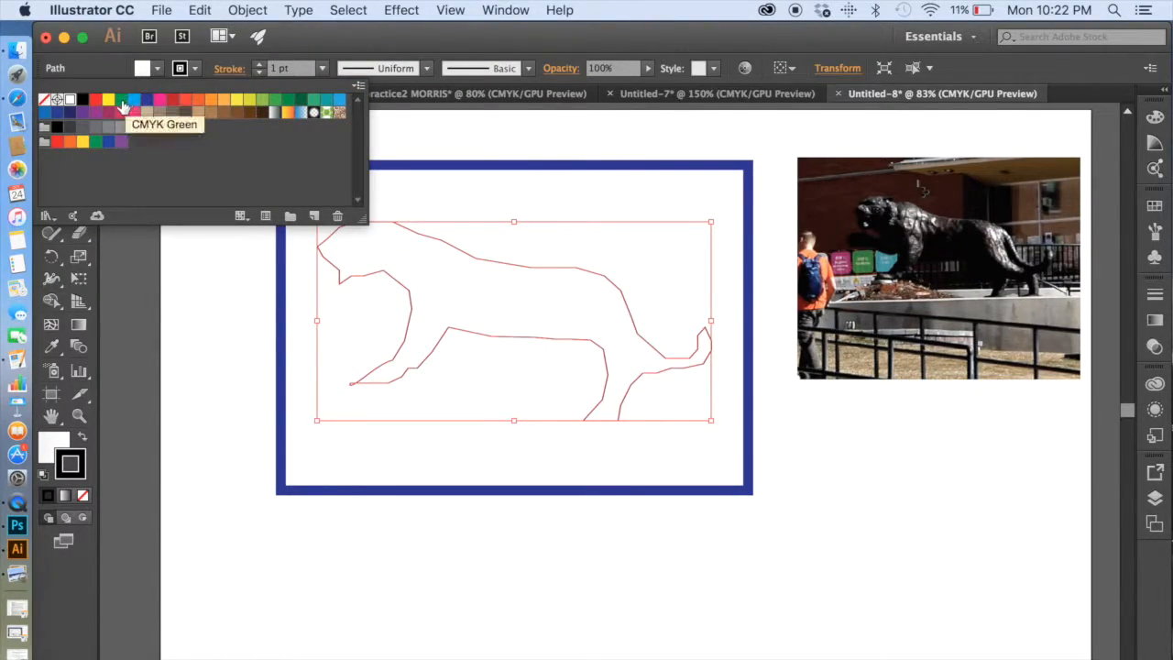
left_click(121, 101)
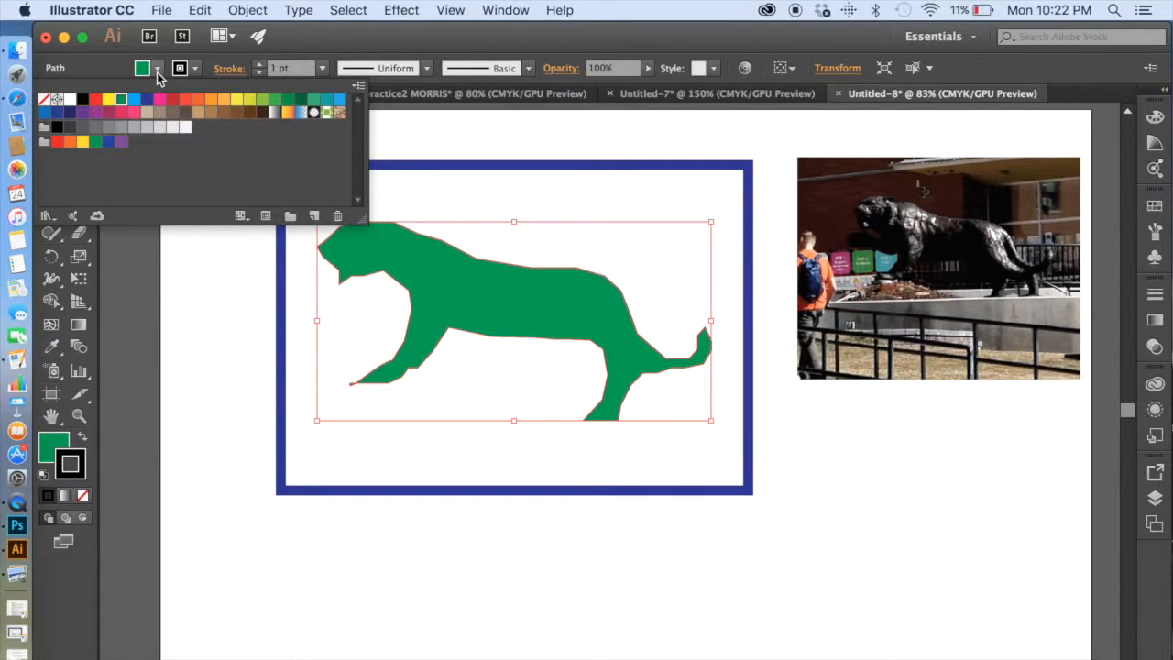
left_click(82, 142)
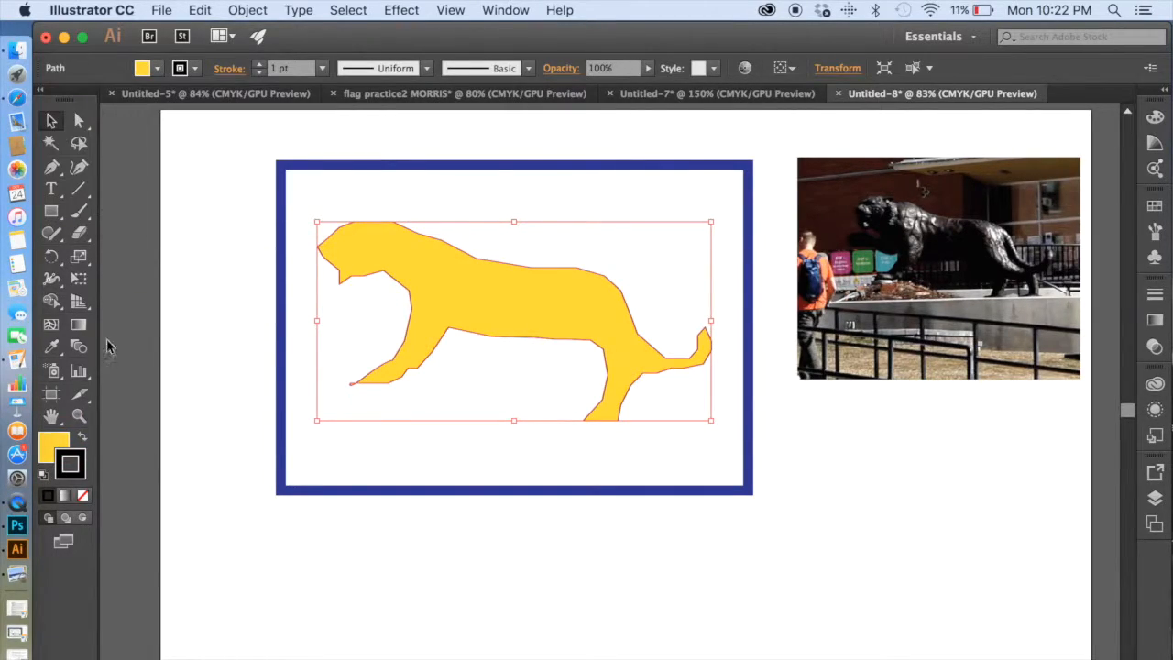
Change the tiger's outline colour from the swatches to a blue similar to the flag's border, and deselect it.
left_click(67, 456)
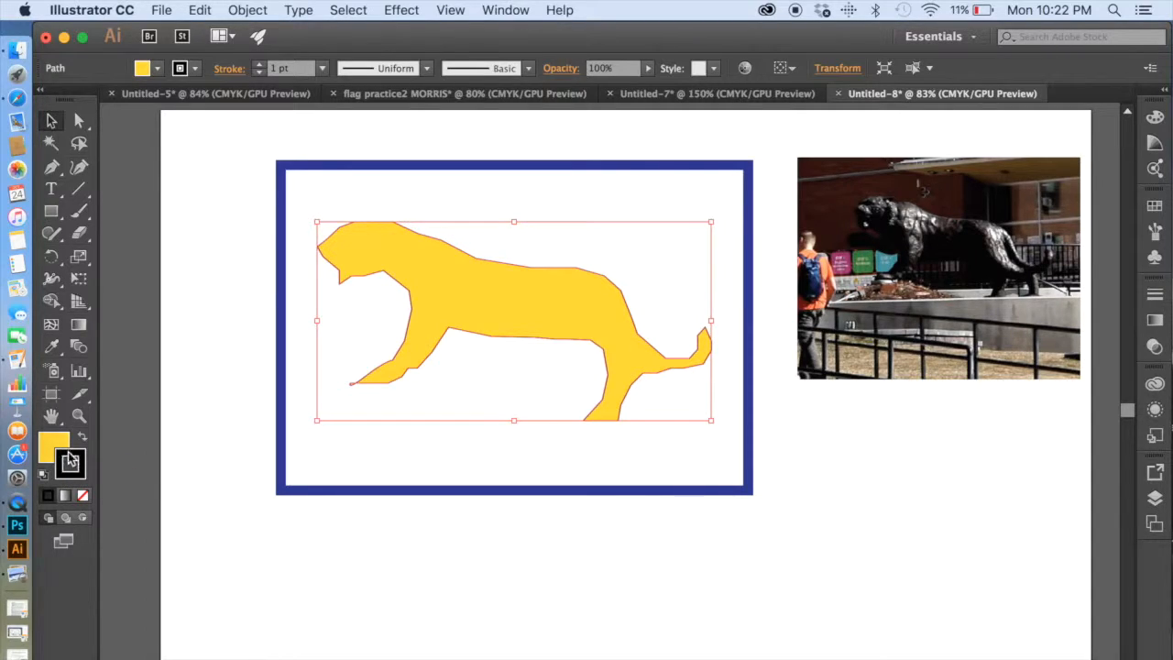
left_click(197, 70)
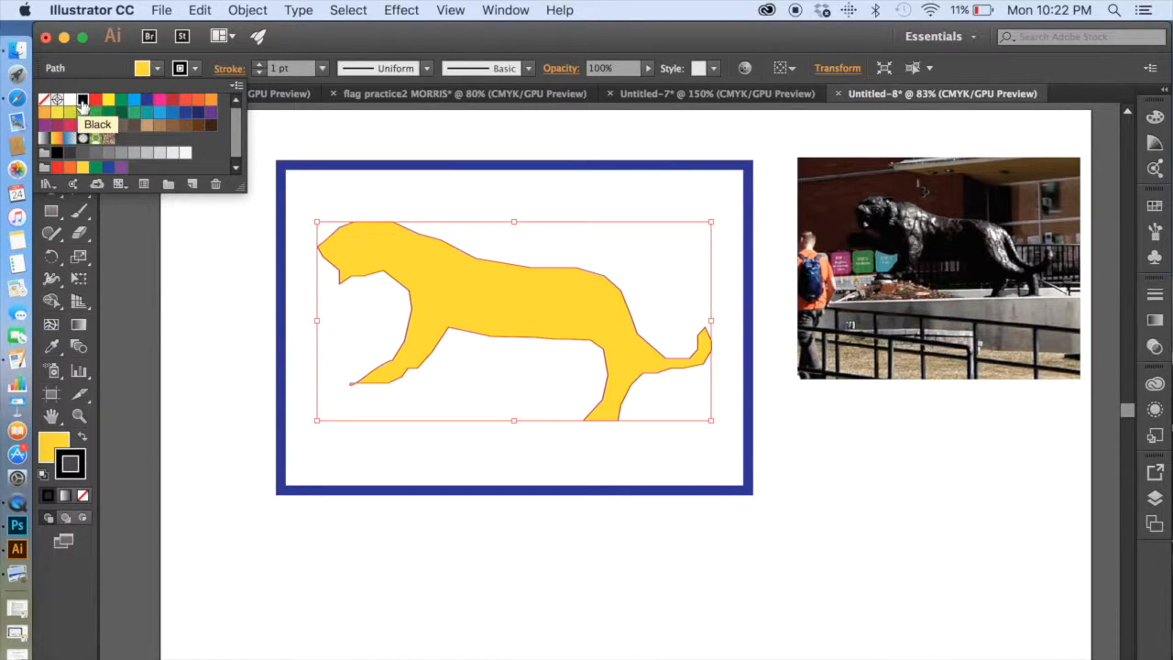
double_click(109, 167)
left_click(617, 509)
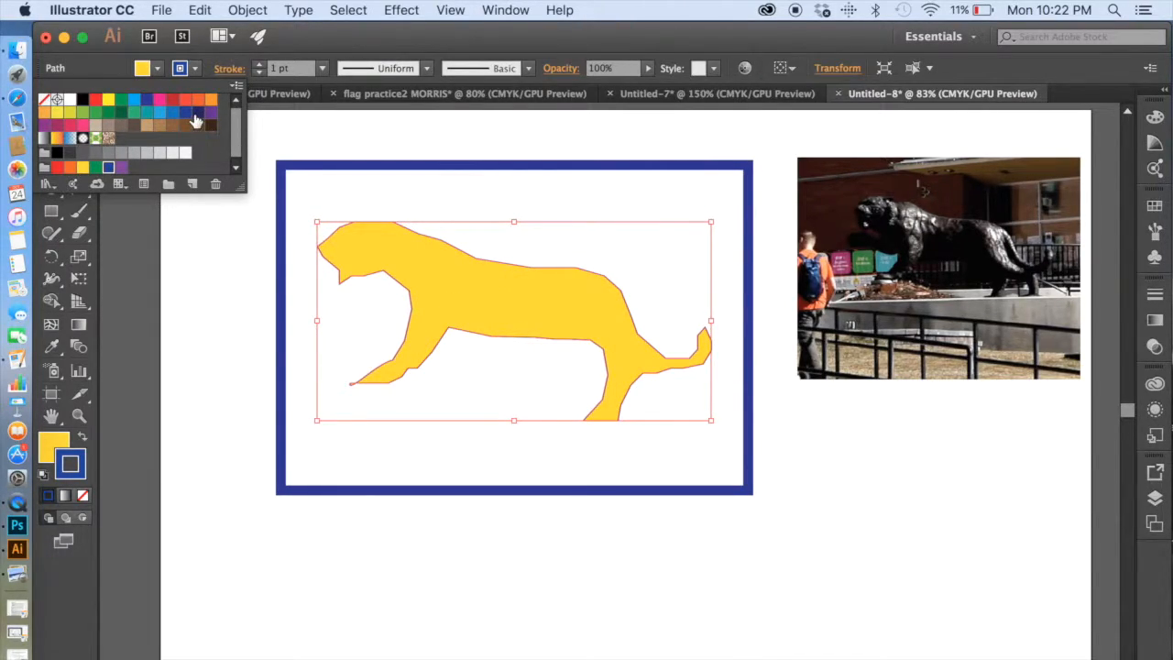
left_click(195, 69)
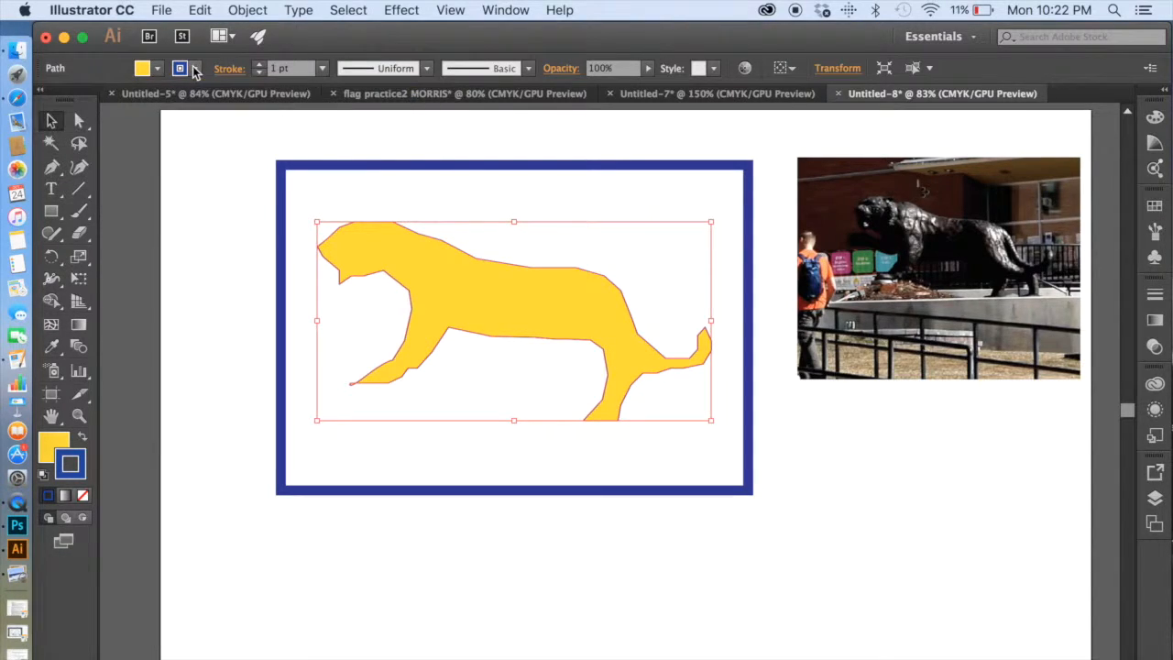
left_click(468, 509)
Thicken the tiger's blue outline to 5 pt and deselect the tiger.
left_click(458, 302)
left_click(259, 64)
left_click(259, 64)
left_click(259, 64)
left_click(259, 64)
left_click(184, 330)
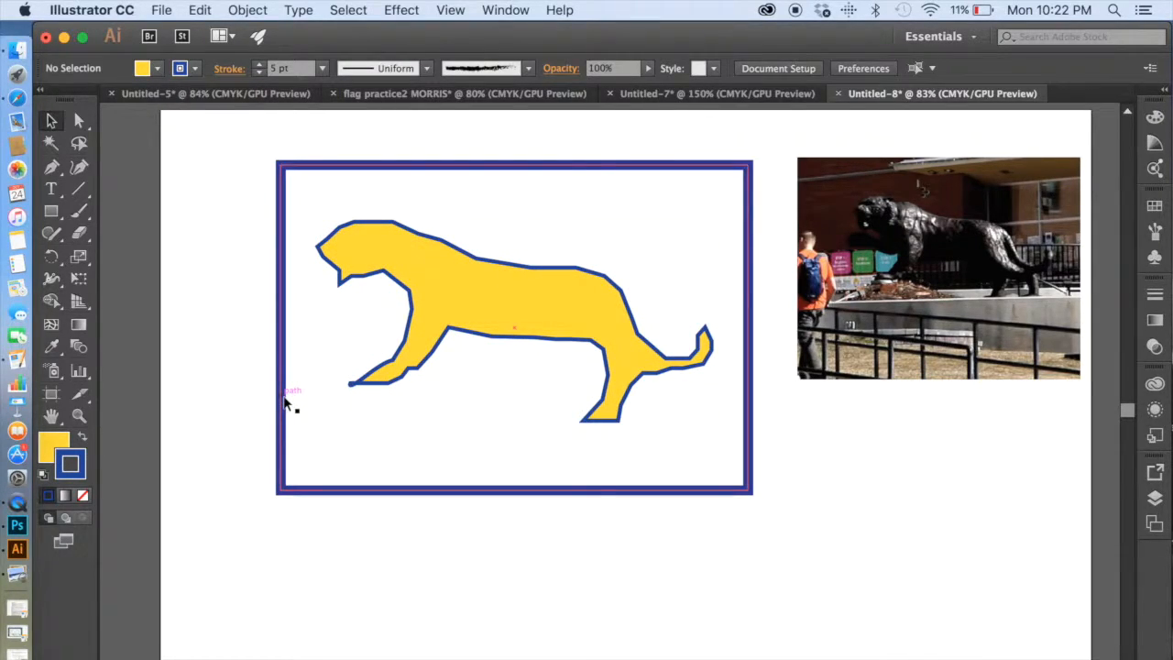